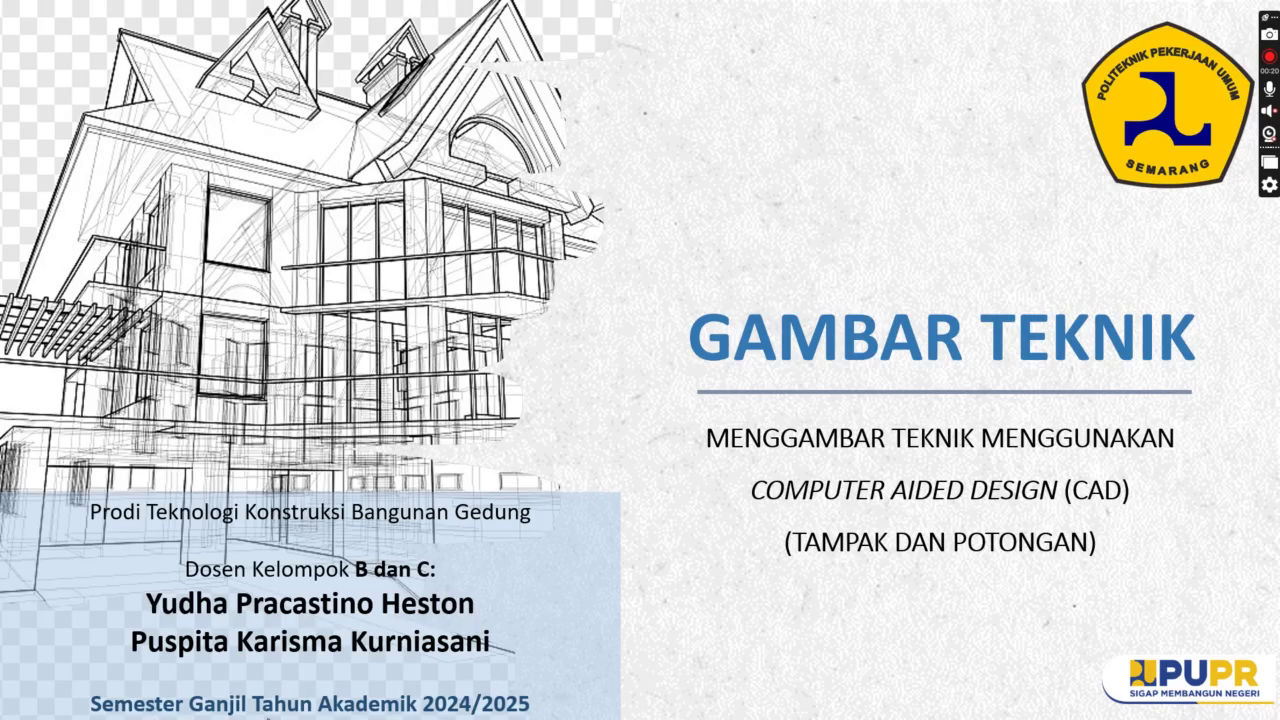
End the PowerPoint title-slide show and bring up latihan 2 lanjut tampak potongan.dwg in AutoCAD.
right_click(172, 690)
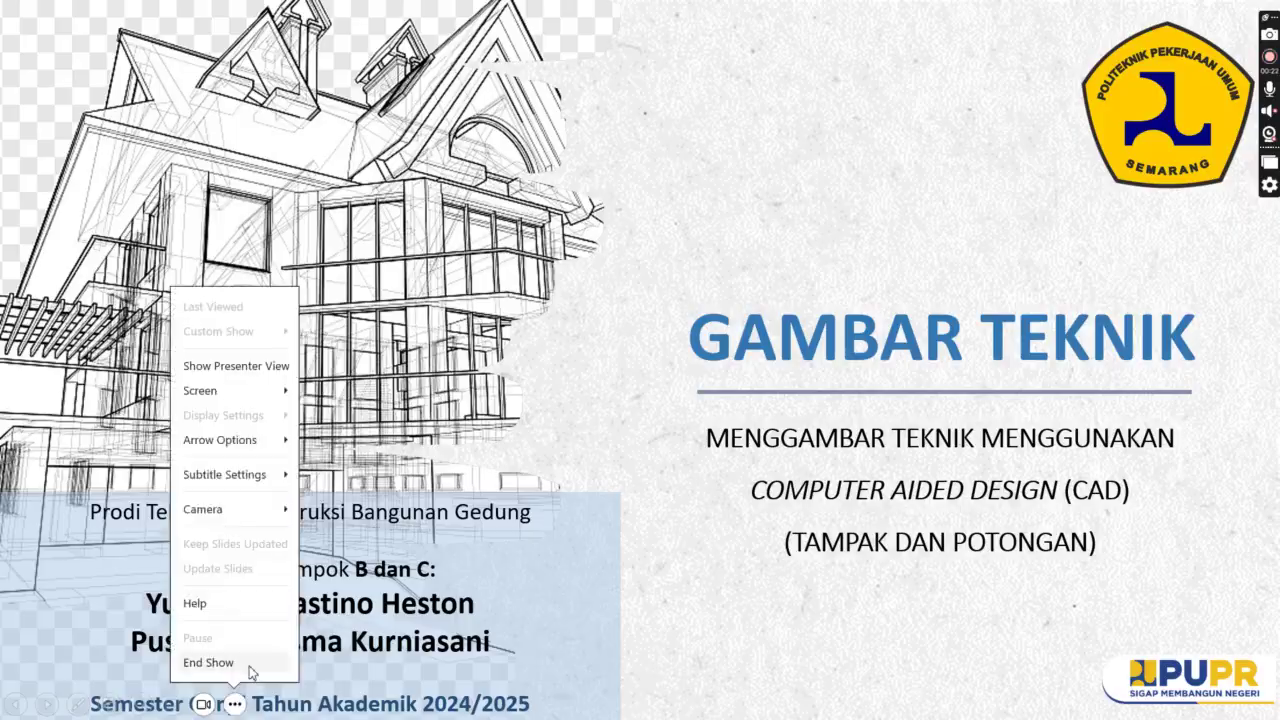
left_click(248, 662)
left_click(862, 700)
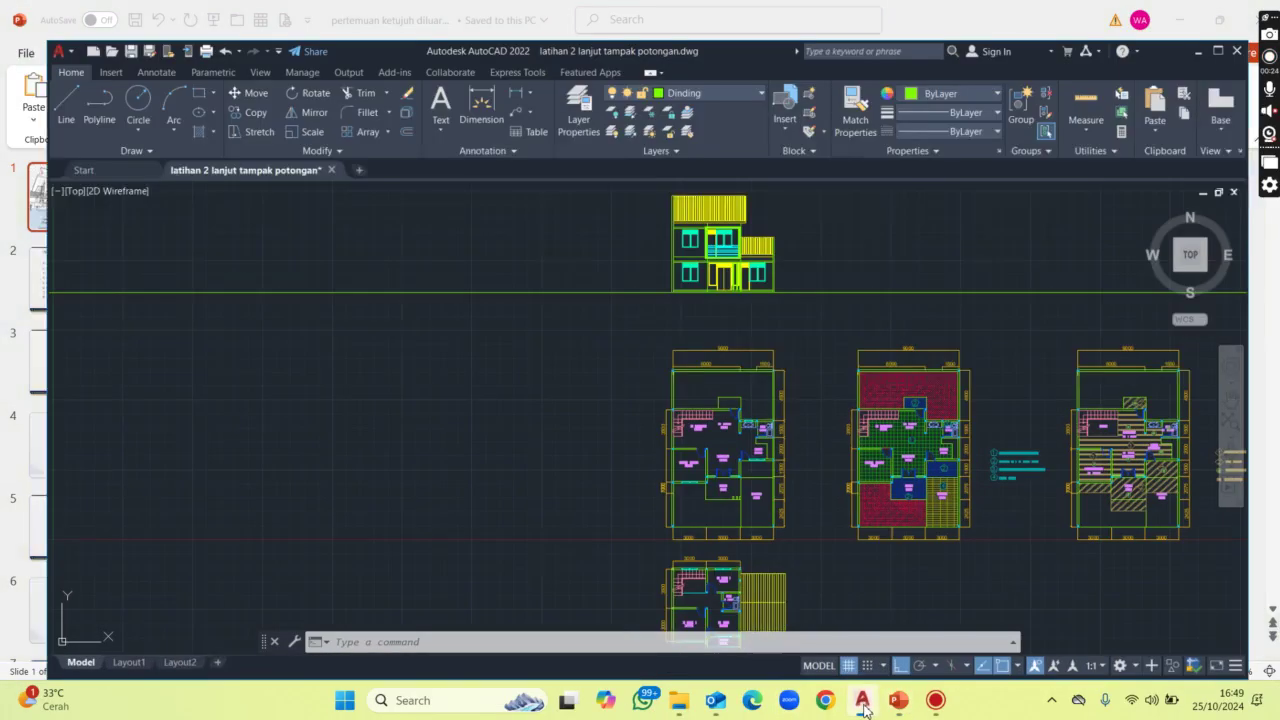
scroll(626, 371, "up", 1)
scroll(628, 365, "up", 1)
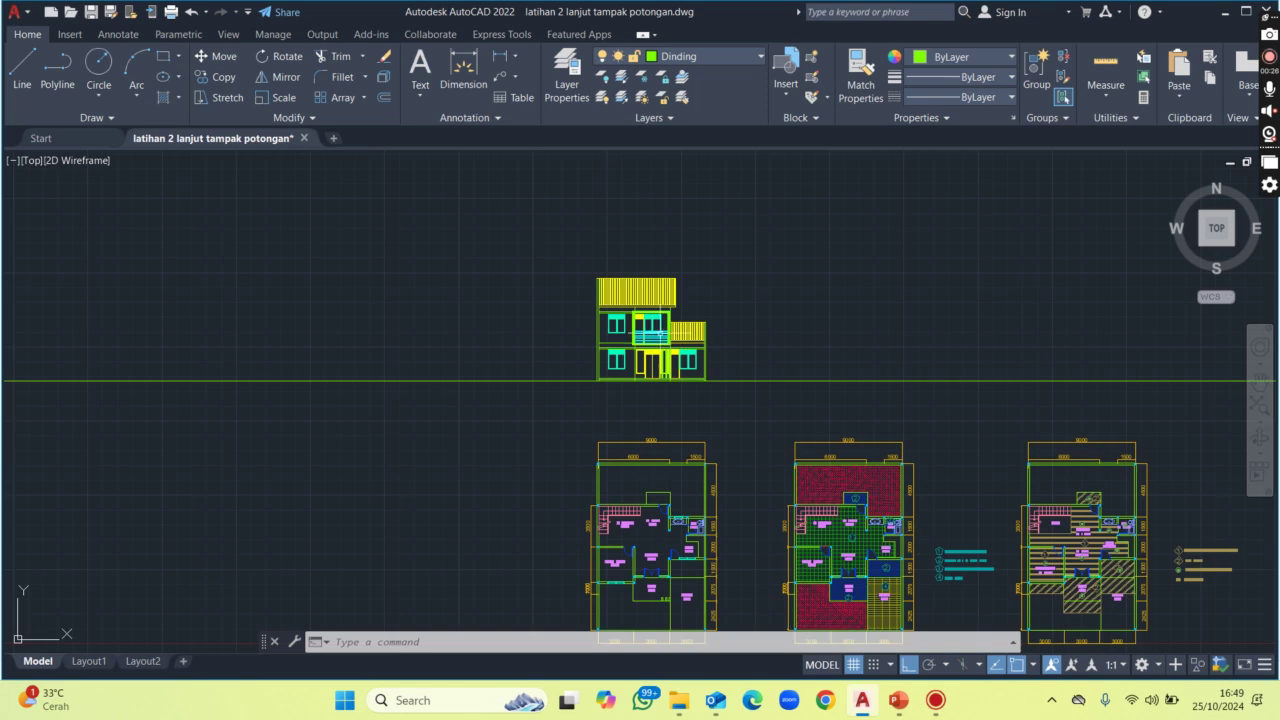
scroll(636, 330, "up", 2)
middle_click_drag(660, 400, 660, 468)
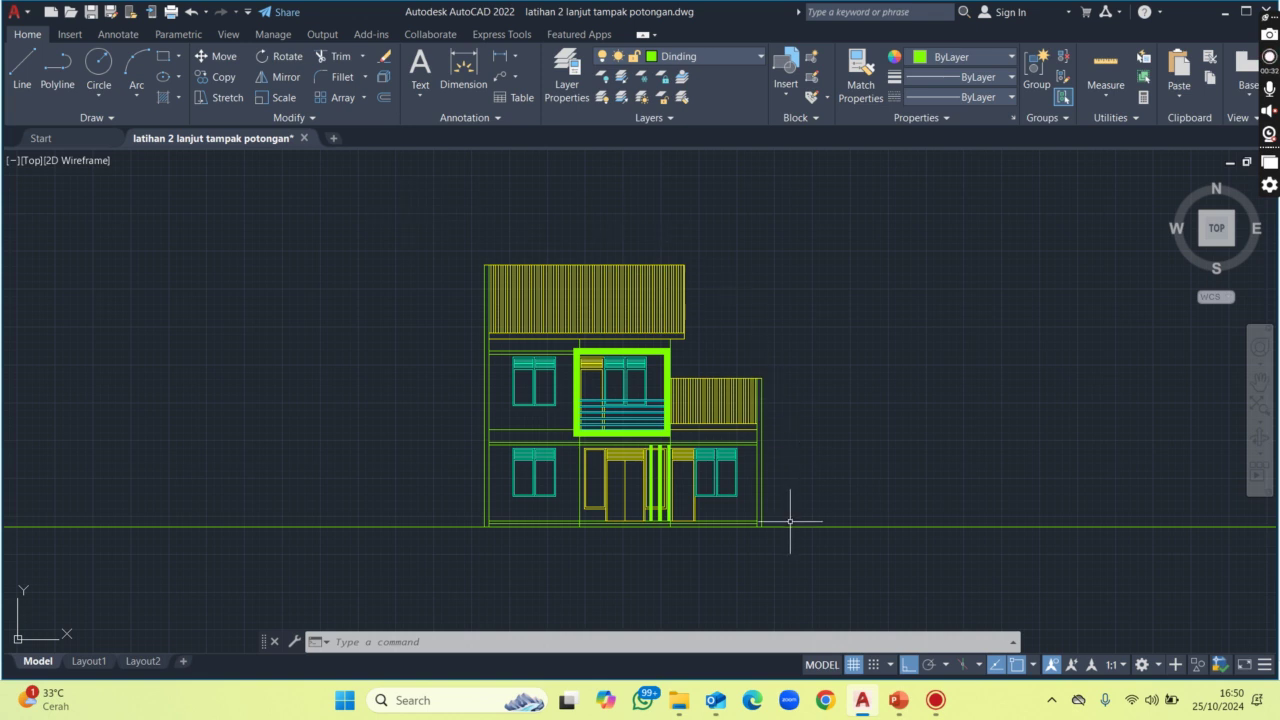
scroll(730, 440, "down", 2)
mouse_move(605, 512)
middle_mouse_down()
mouse_move(655, 405)
mouse_move(666, 414)
middle_mouse_up()
scroll(700, 420, "down", 2)
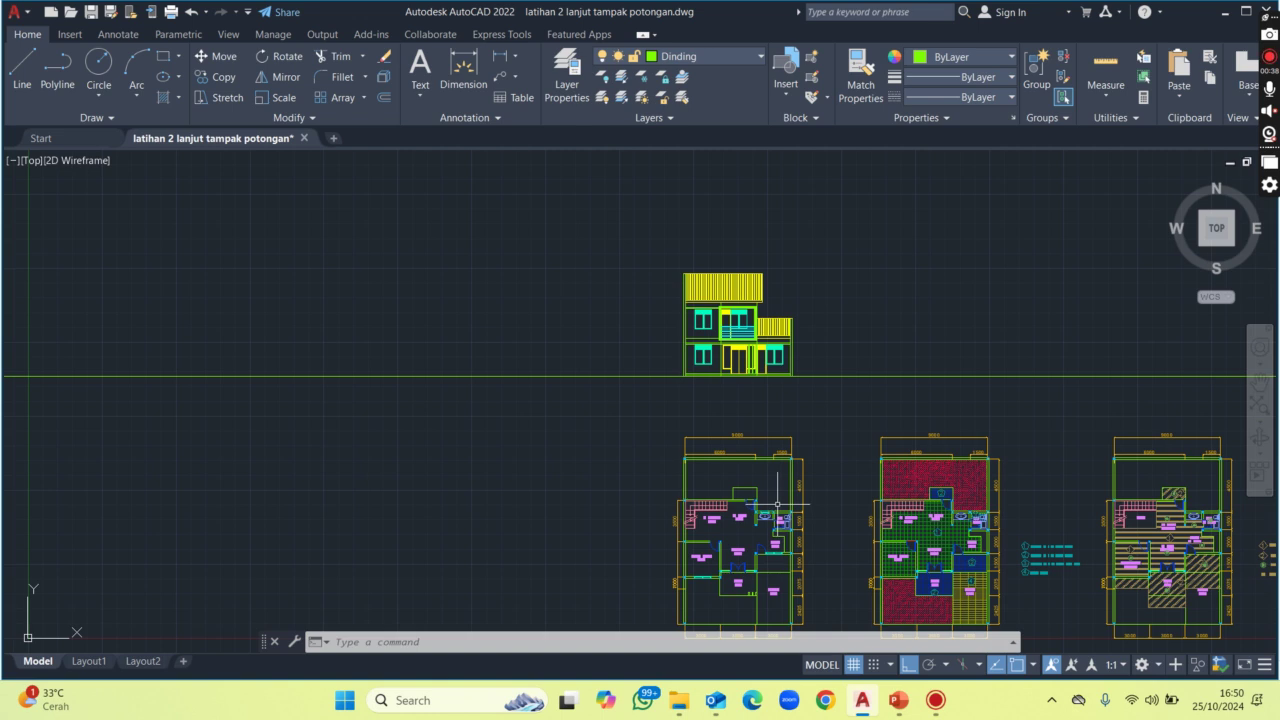
middle_click_drag(778, 504, 728, 490)
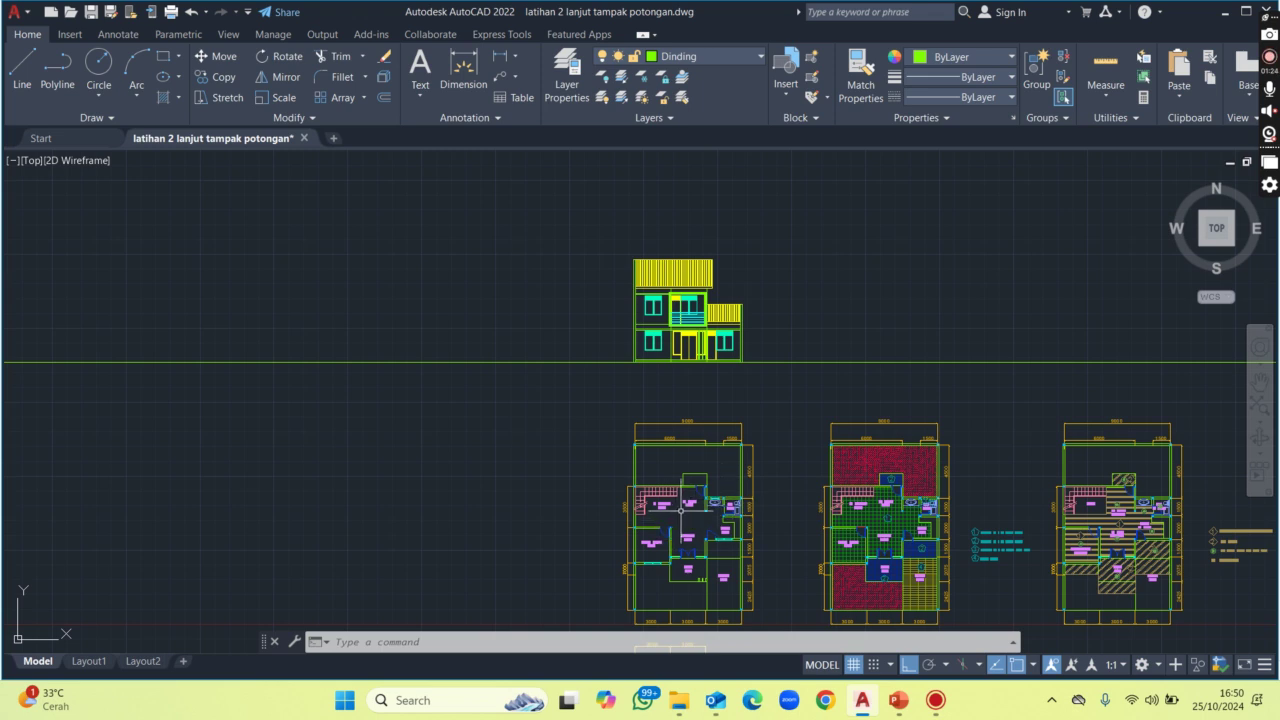
middle_click_drag(680, 512, 734, 468)
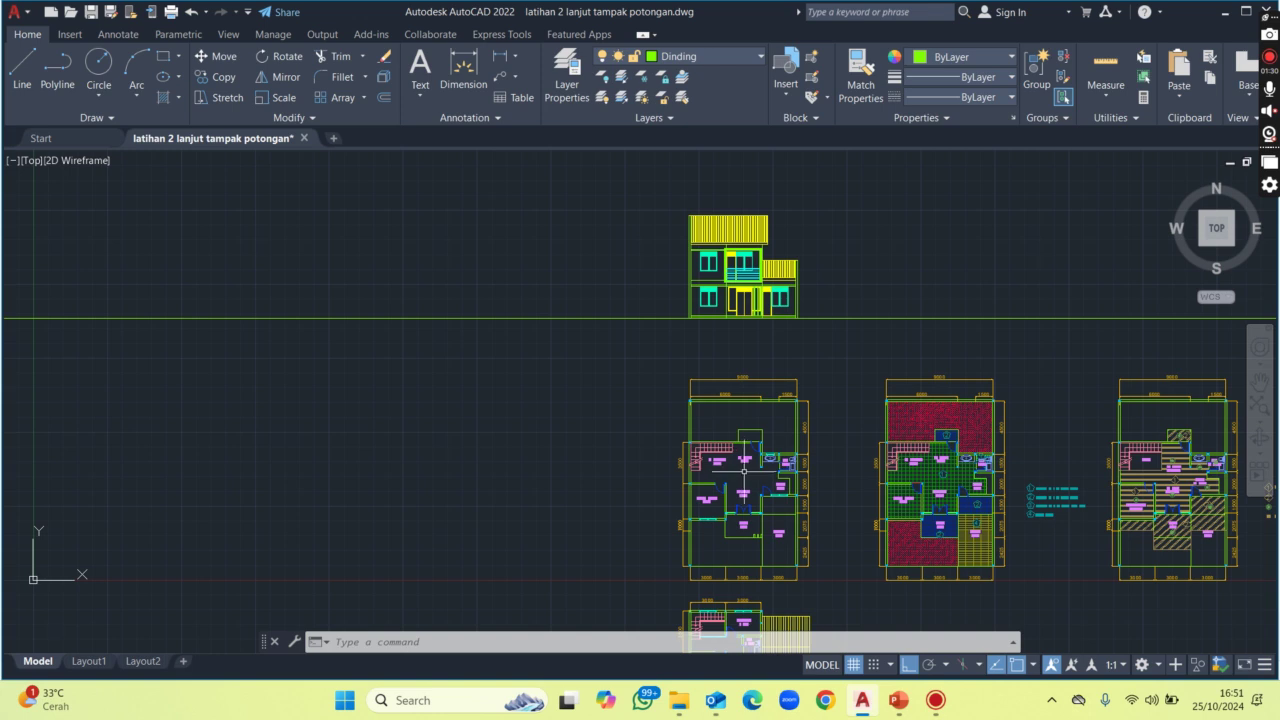
middle_click_drag(749, 517, 728, 433)
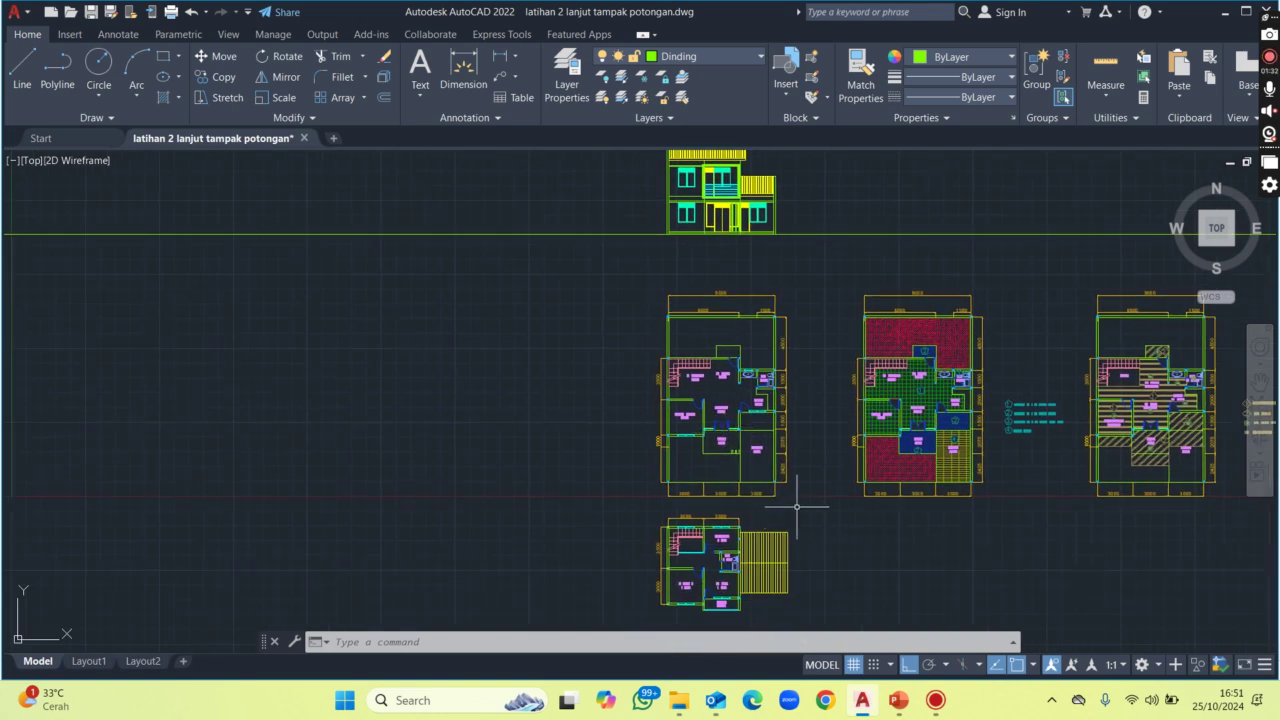
Copy the leftmost floor plan and the smaller plan beneath it to a spot further left.
type("ct o")
key("Return")
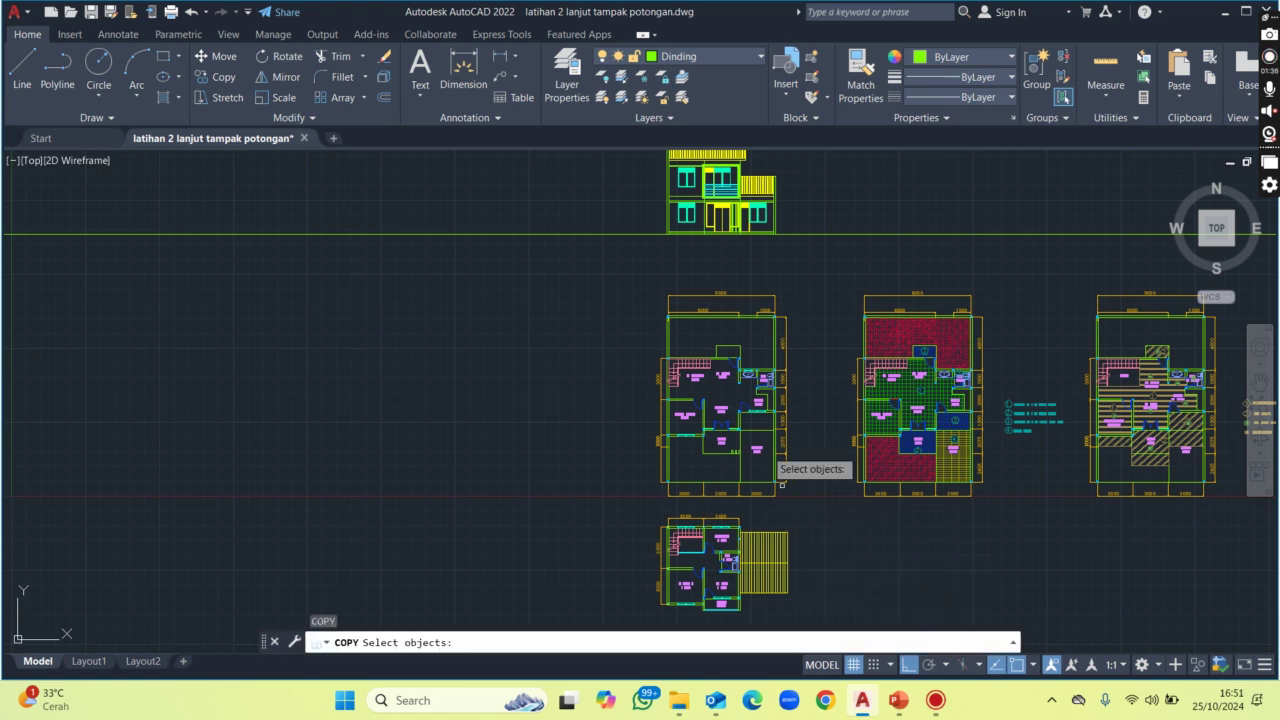
middle_click_drag(800, 543, 796, 479)
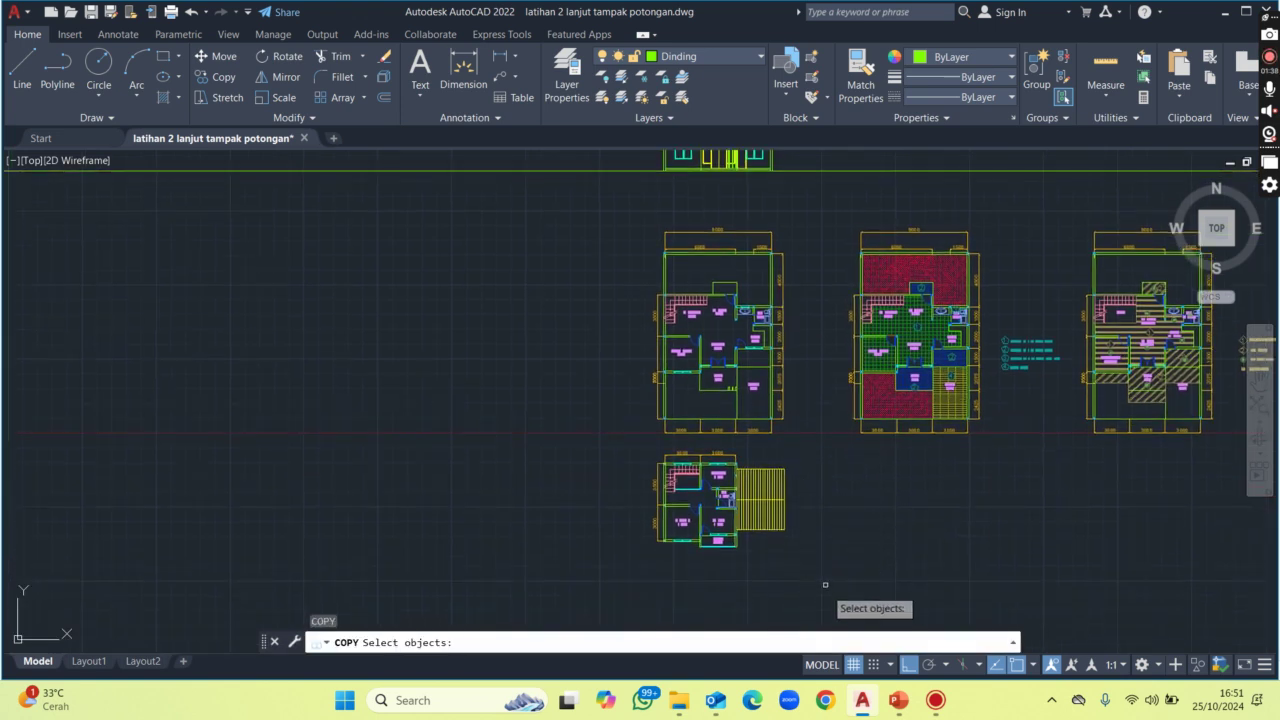
left_click(825, 584)
left_click(544, 178)
key("Return")
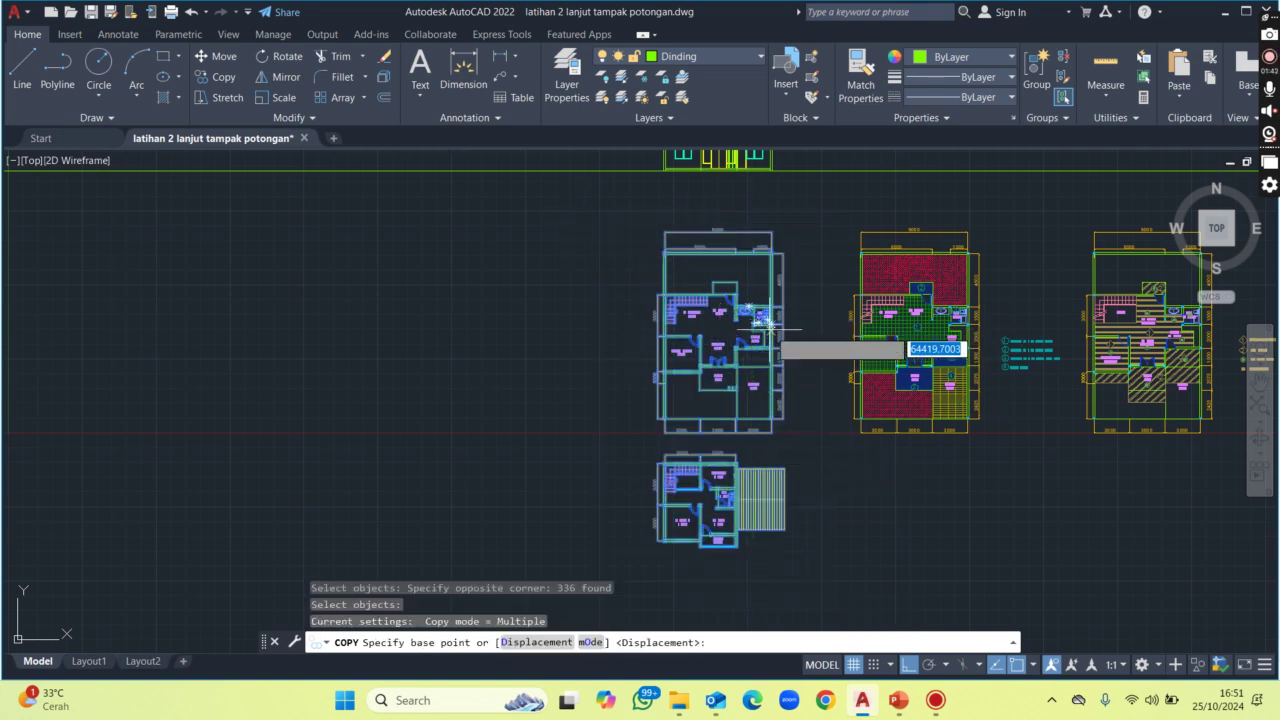
left_click(770, 327)
scroll(776, 343, "down", 2)
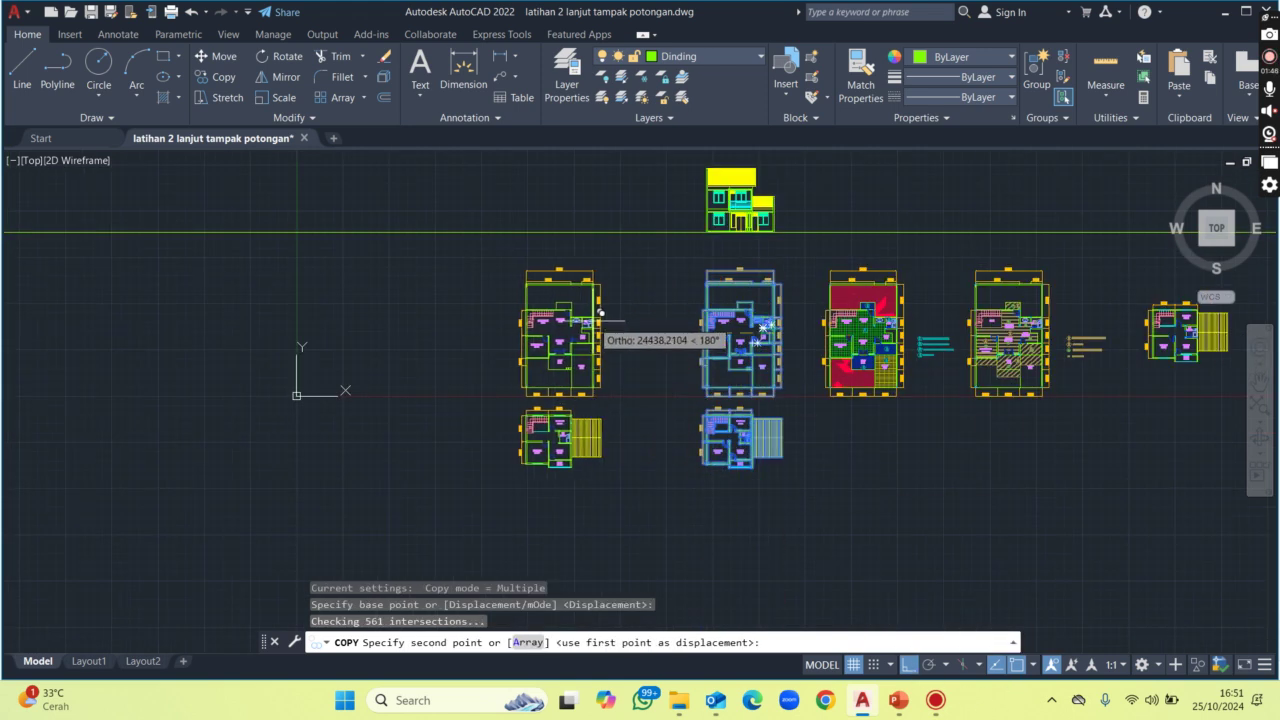
left_click(600, 314)
key("Escape")
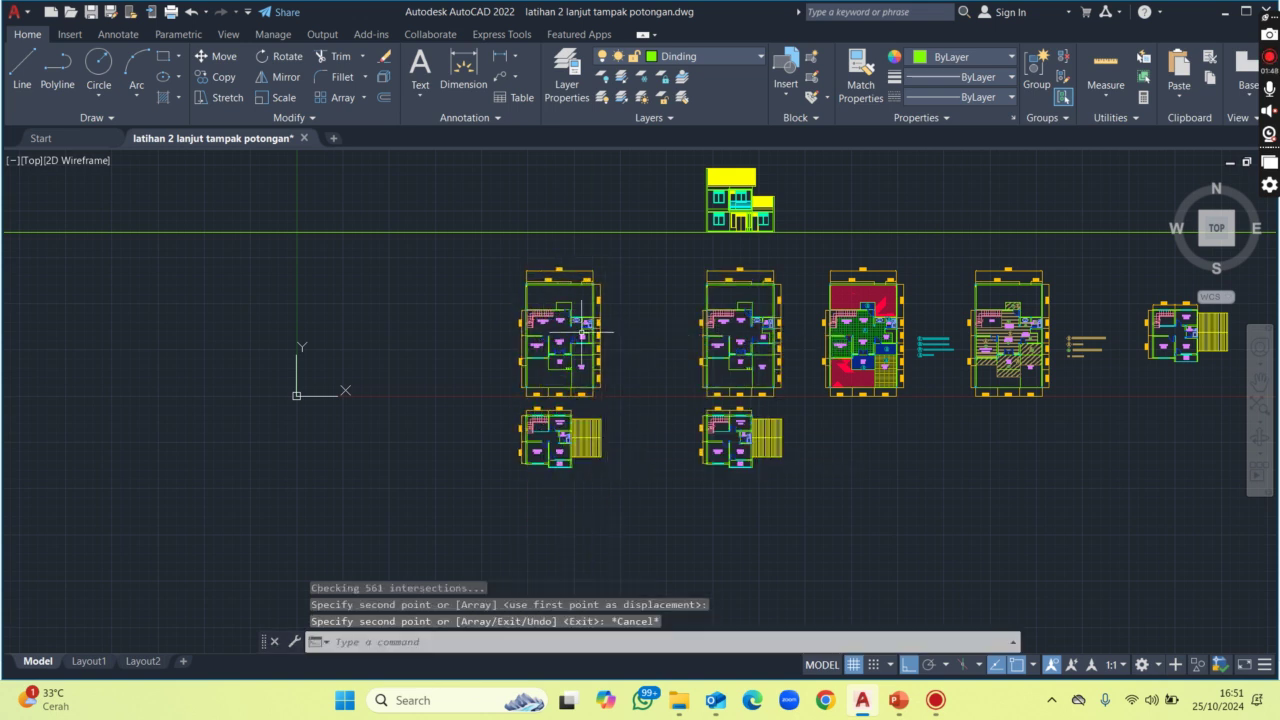
scroll(583, 328, "up", 5)
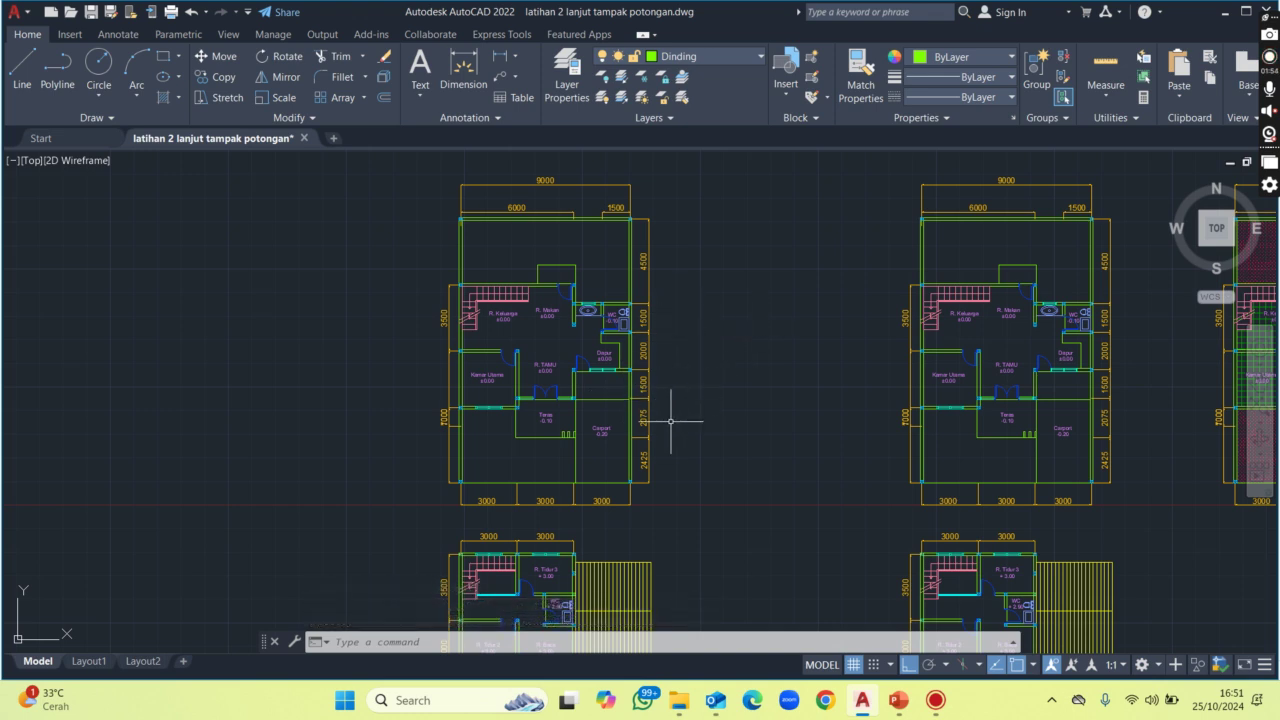
middle_click_drag(671, 421, 702, 447)
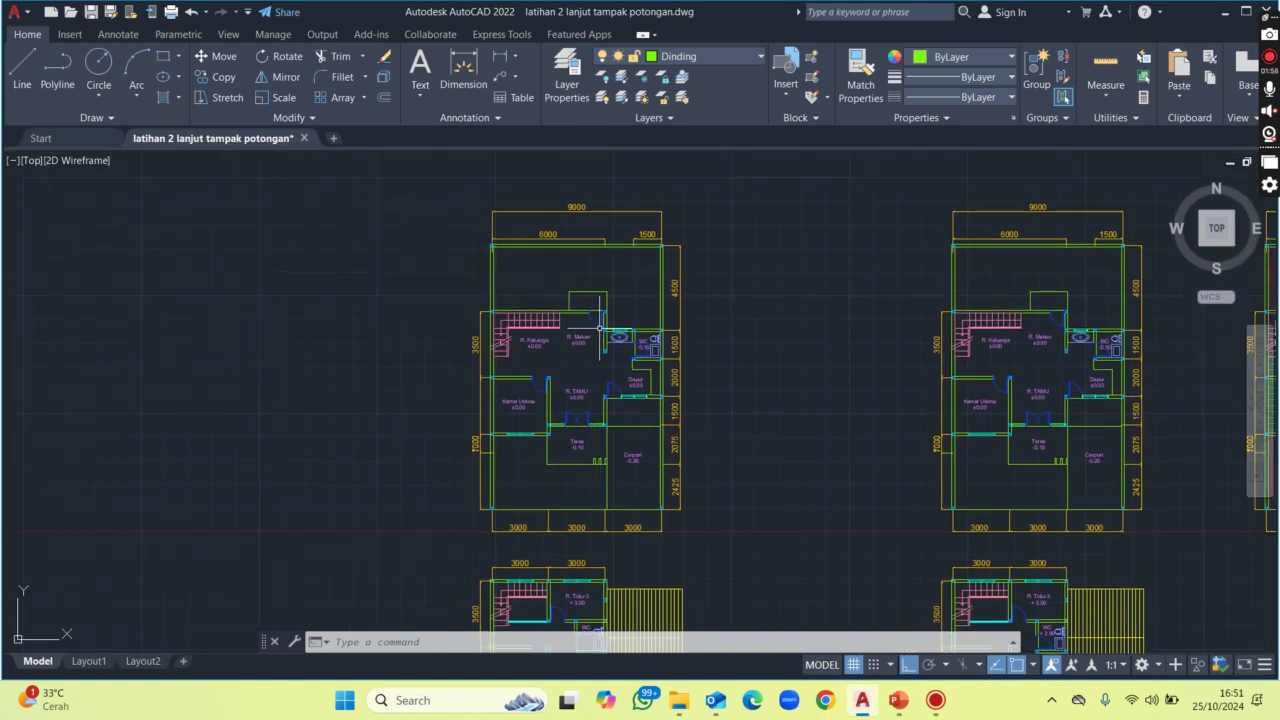
middle_click_drag(600, 391, 598, 371)
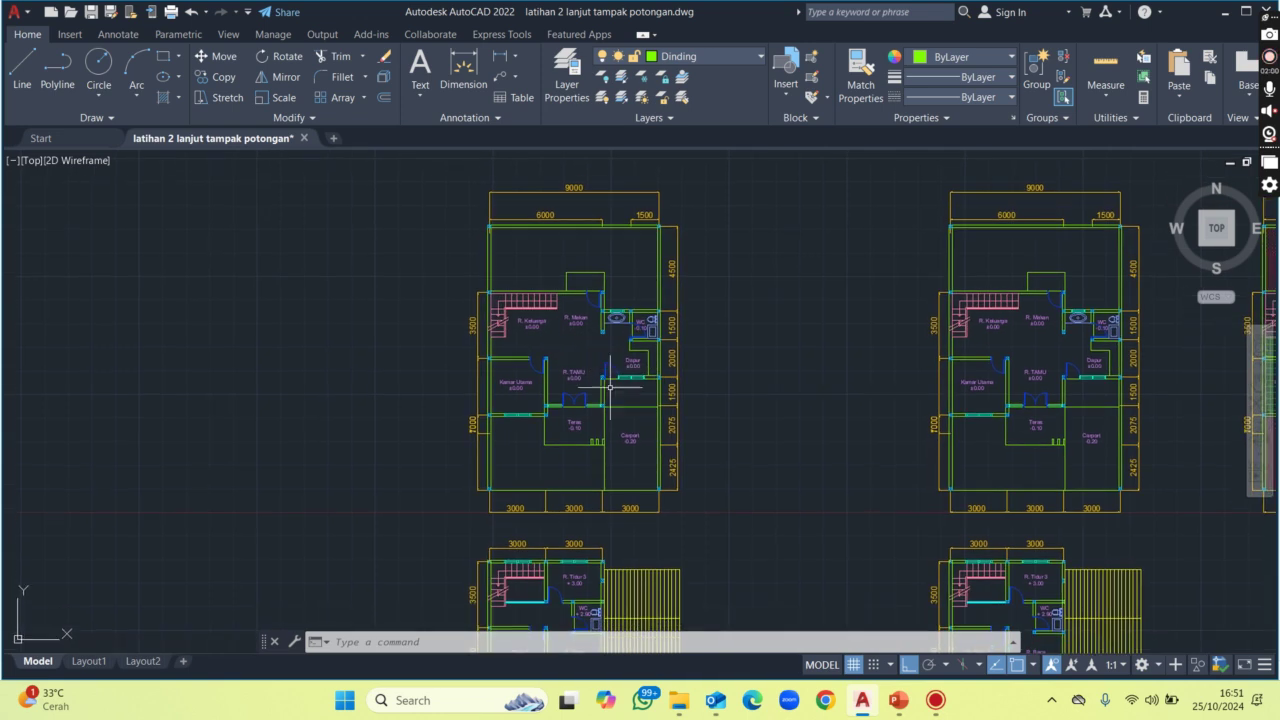
type("ro")
key("Return")
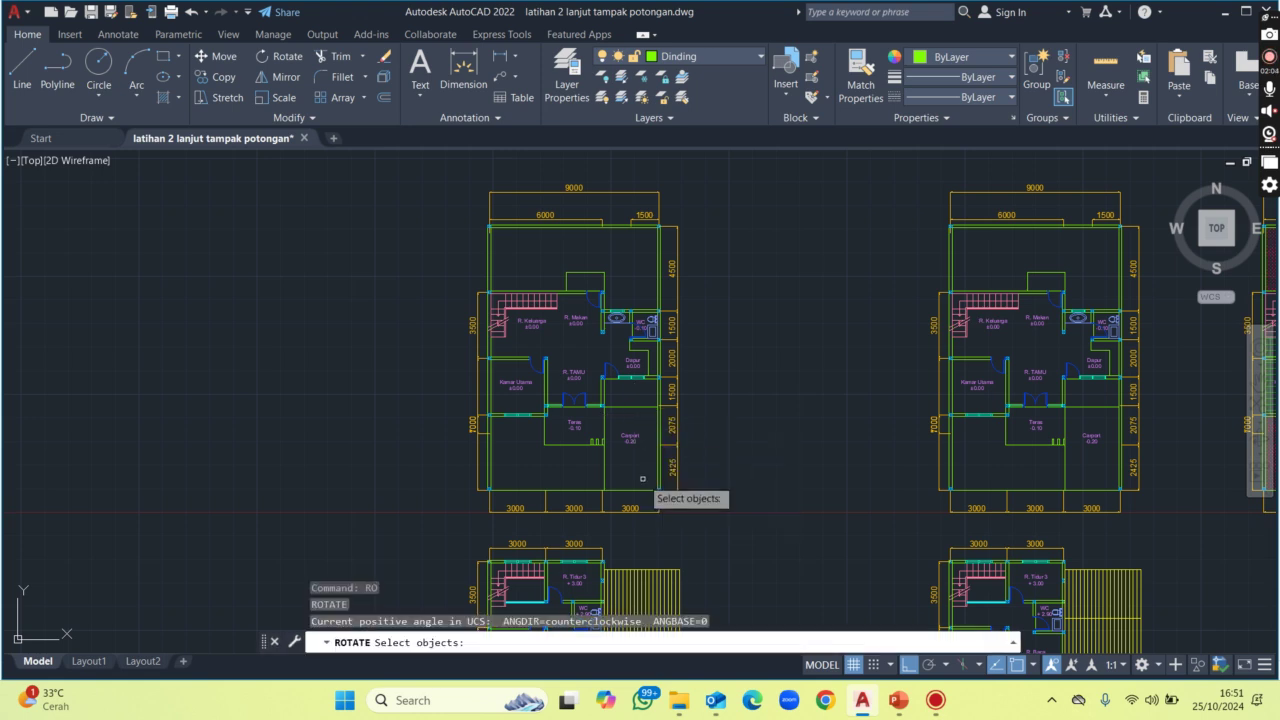
left_click(716, 530)
left_click(388, 152)
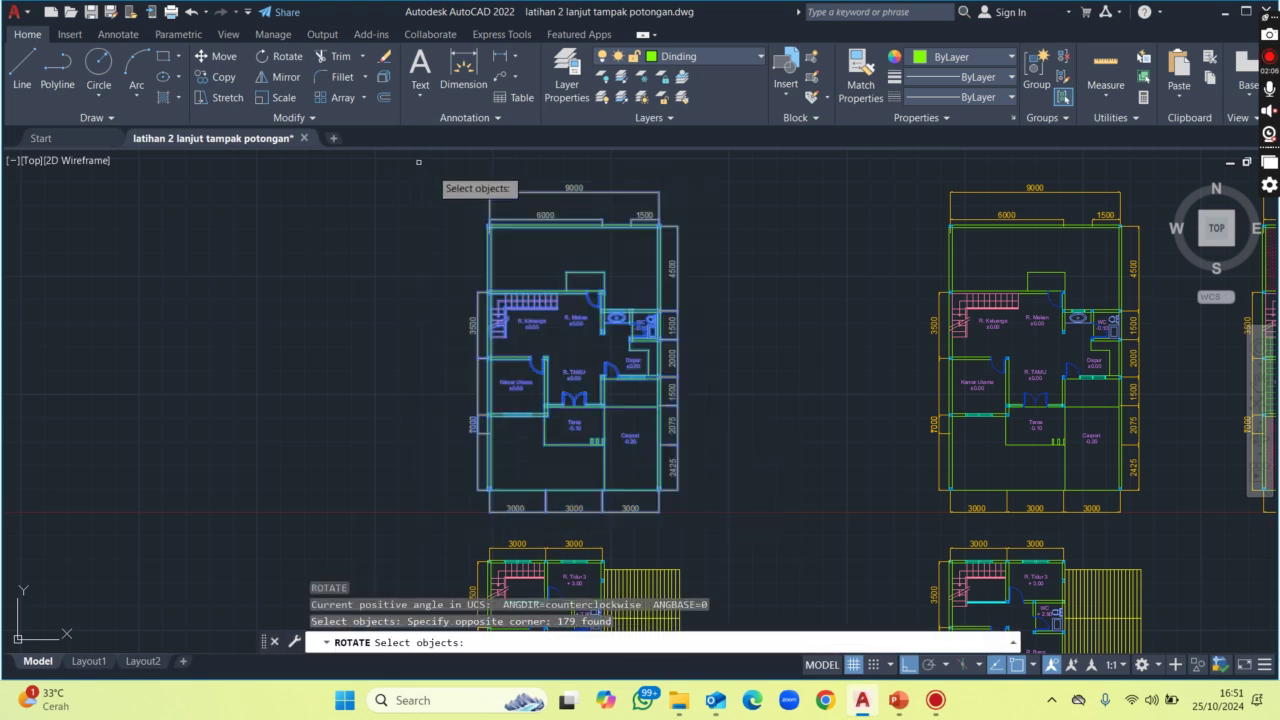
key("Return")
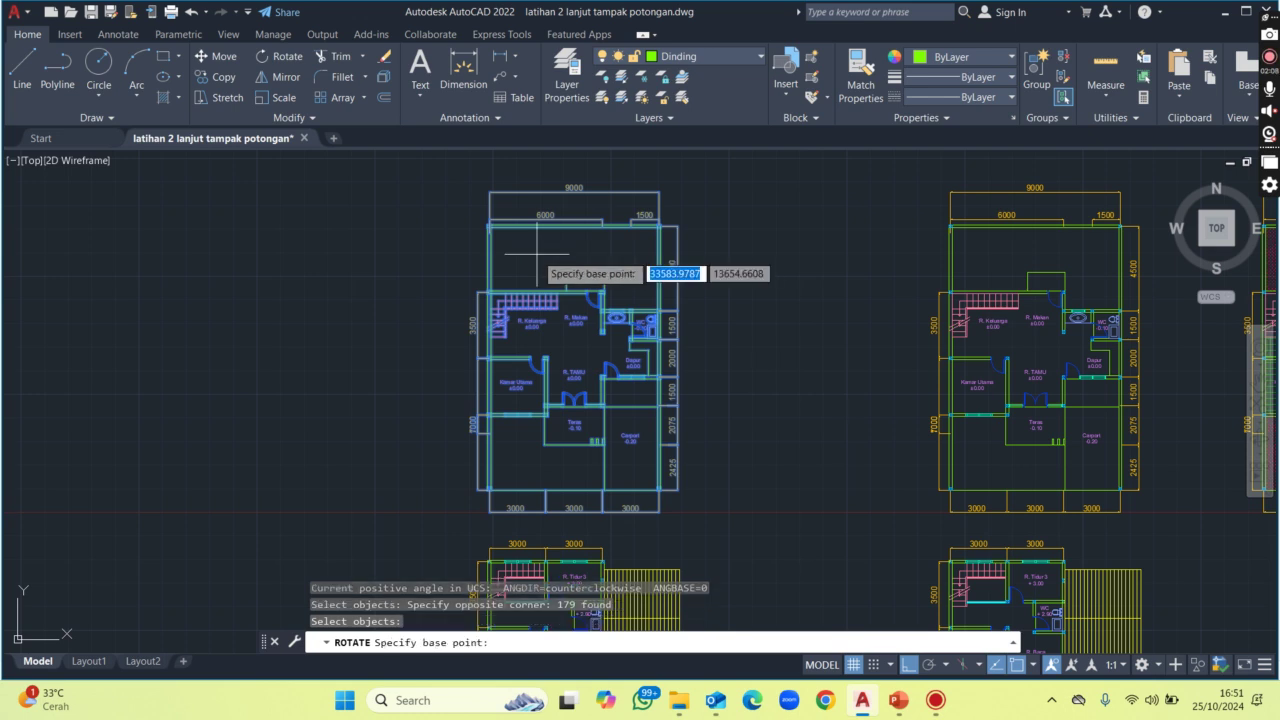
left_click(575, 348)
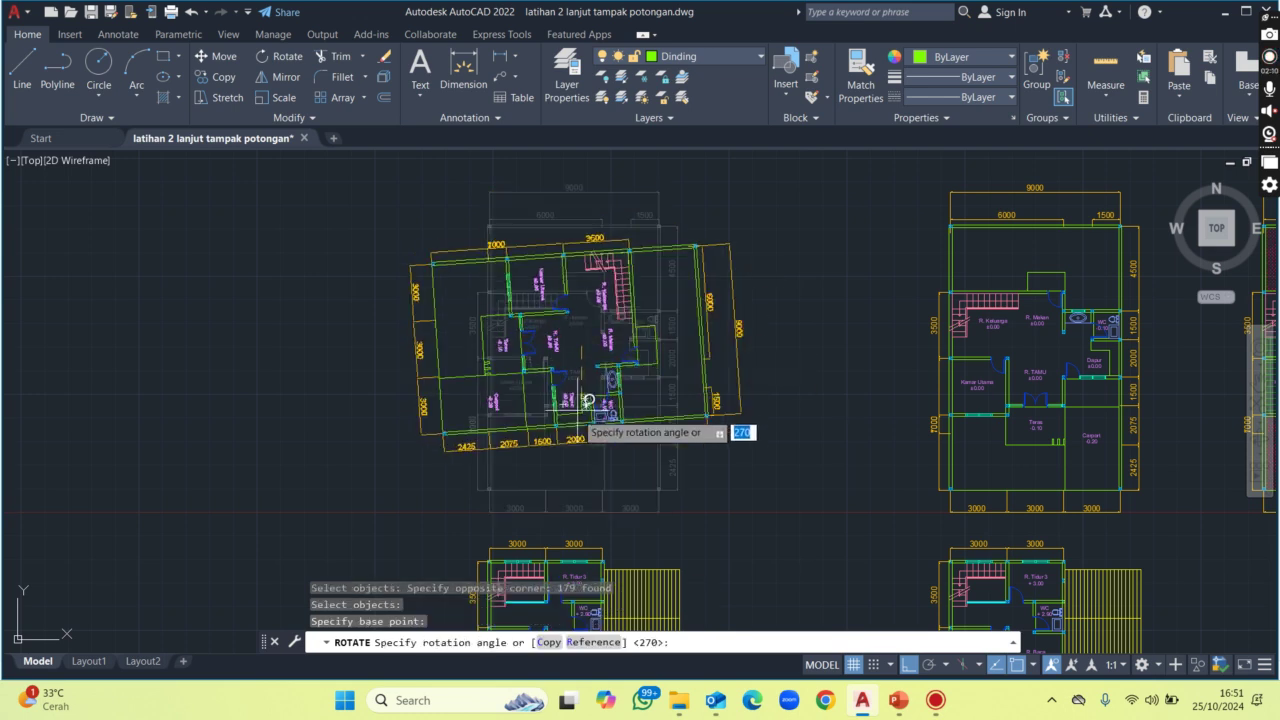
left_click(580, 480)
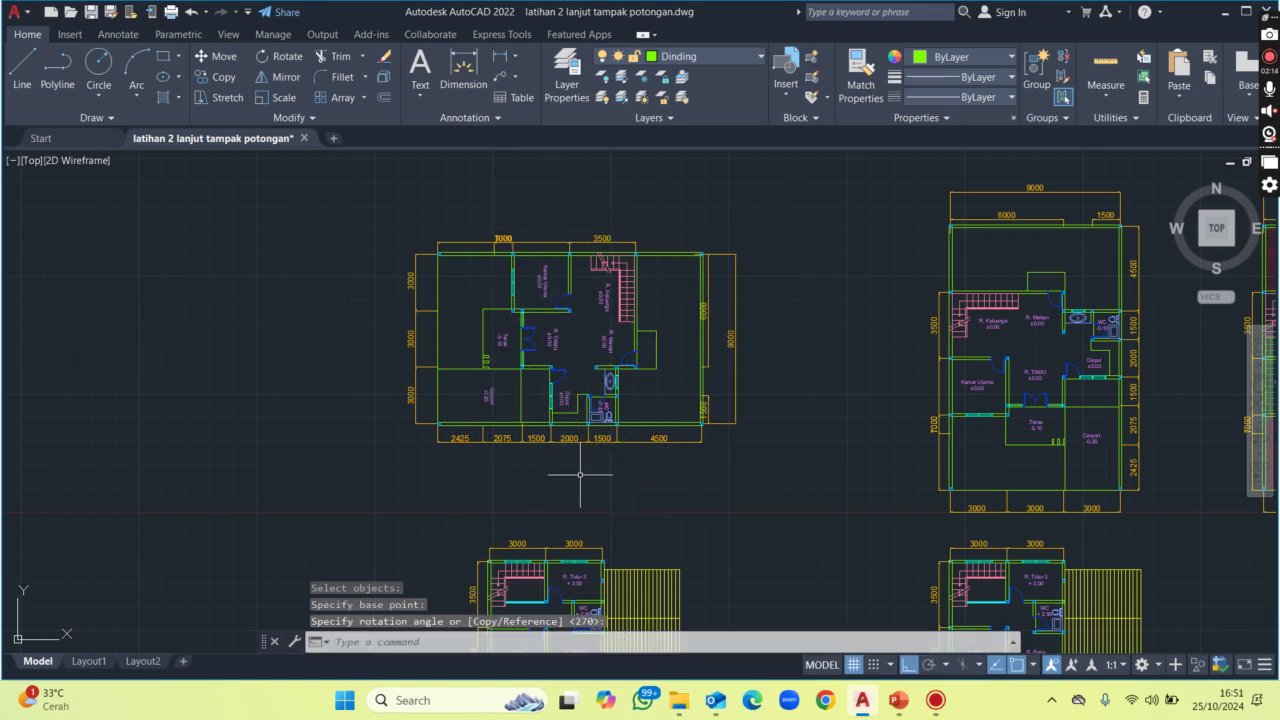
scroll(620, 259, "down", 2)
middle_click_drag(640, 447, 620, 387)
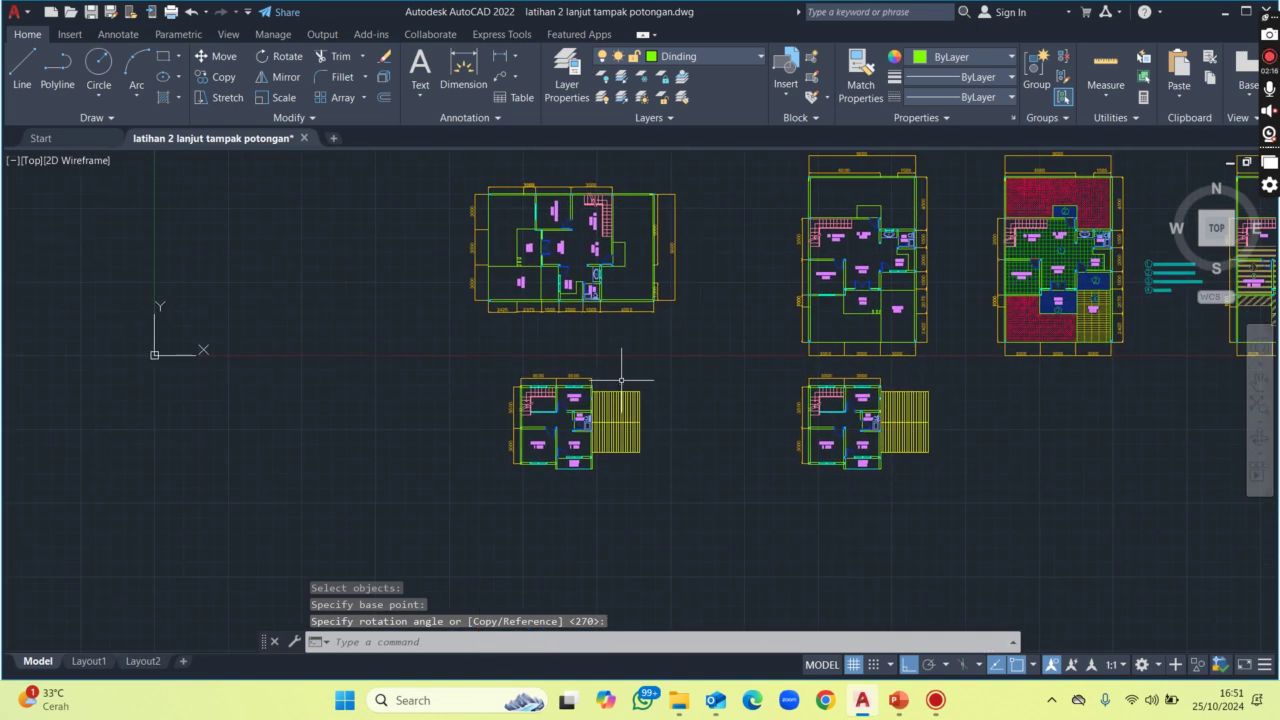
scroll(612, 318, "up", 3)
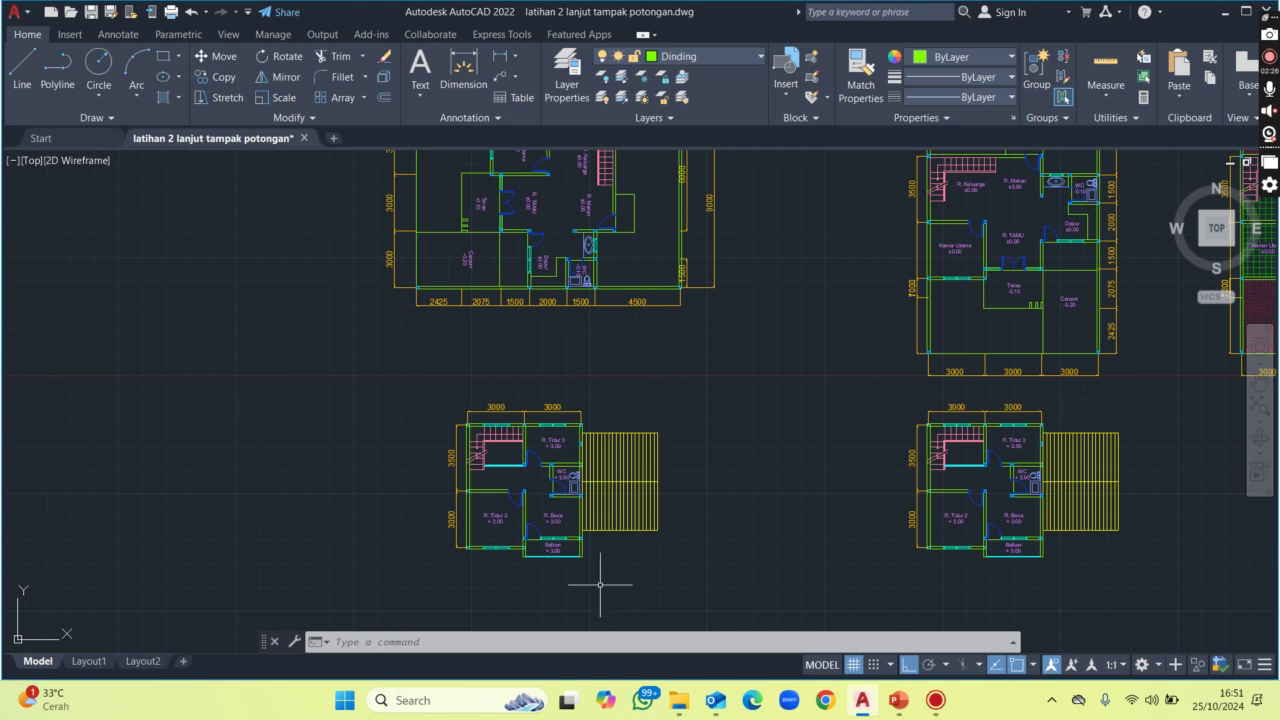
type("RO")
key("Return")
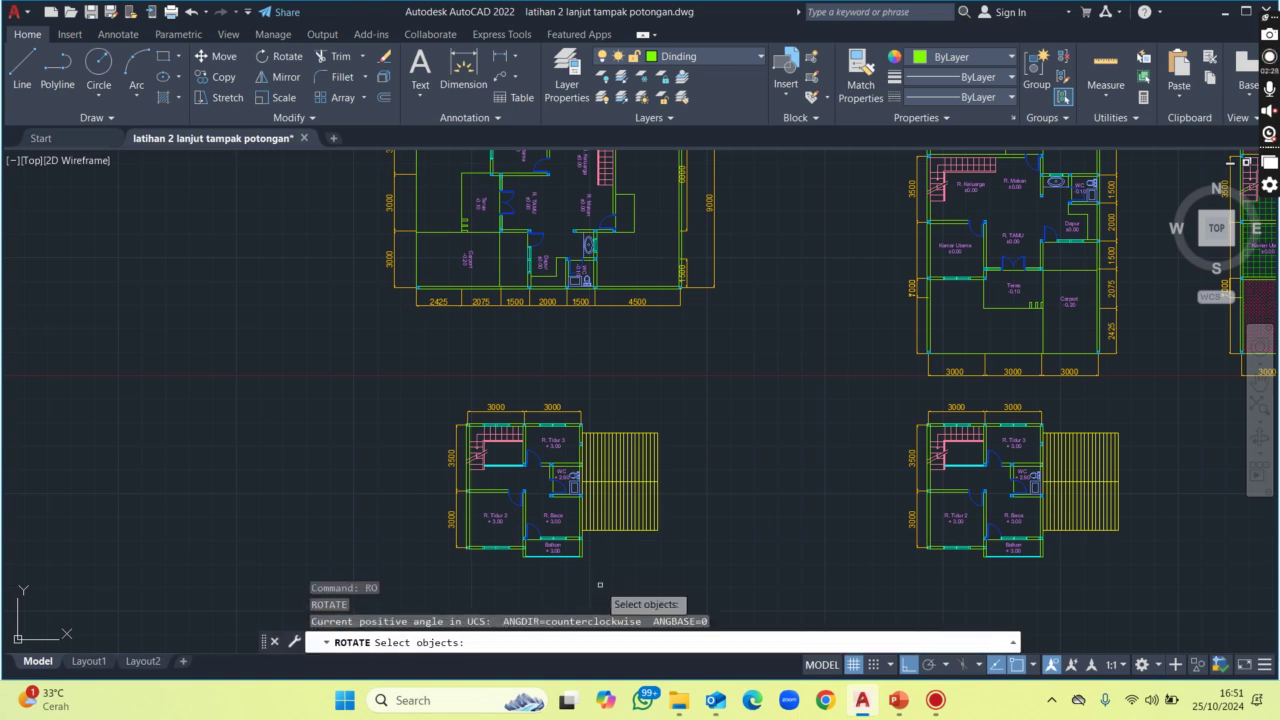
left_click(688, 574)
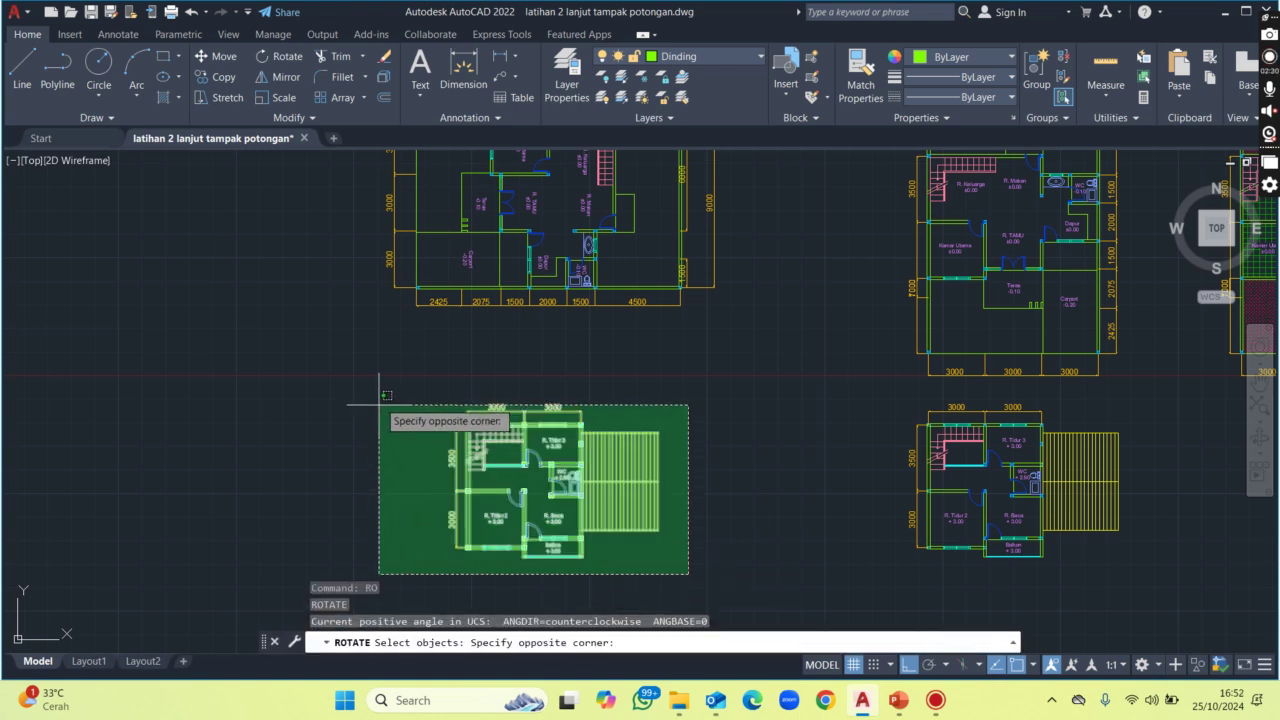
left_click(393, 398)
key("Return")
scroll(543, 485, "up", 2)
left_click(543, 466)
scroll(545, 460, "down", 3)
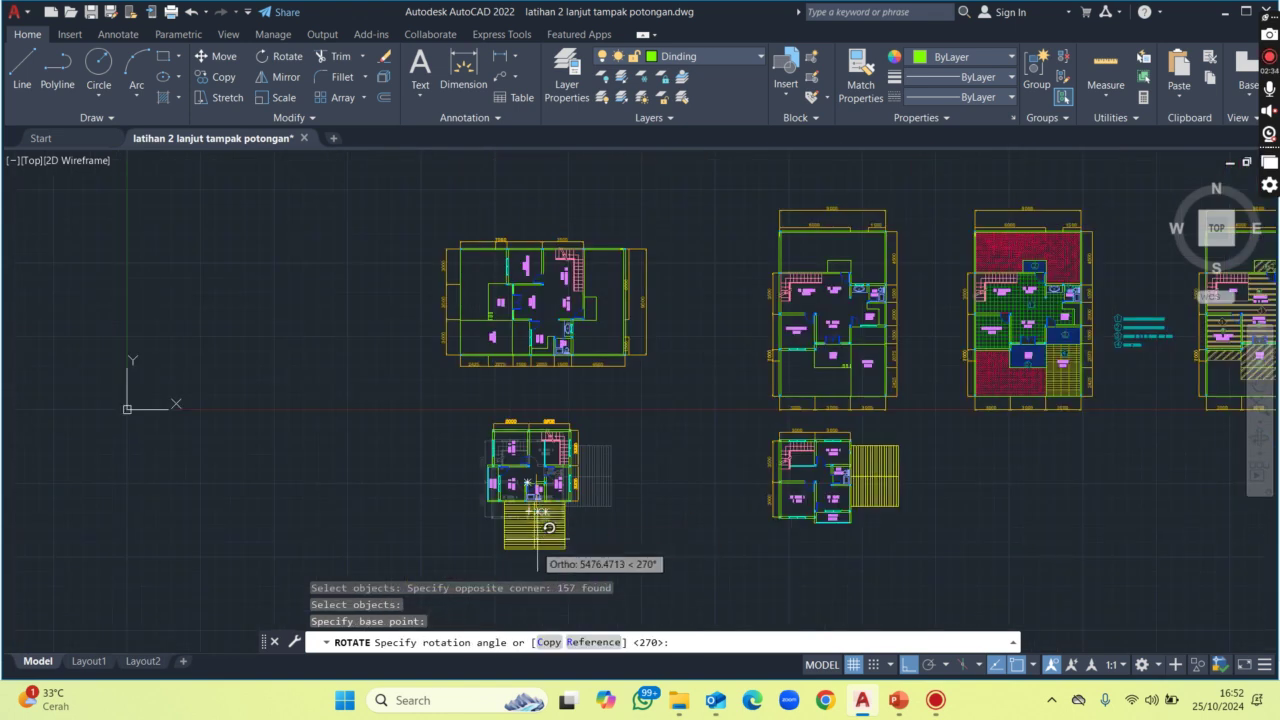
scroll(535, 565, "down", 2)
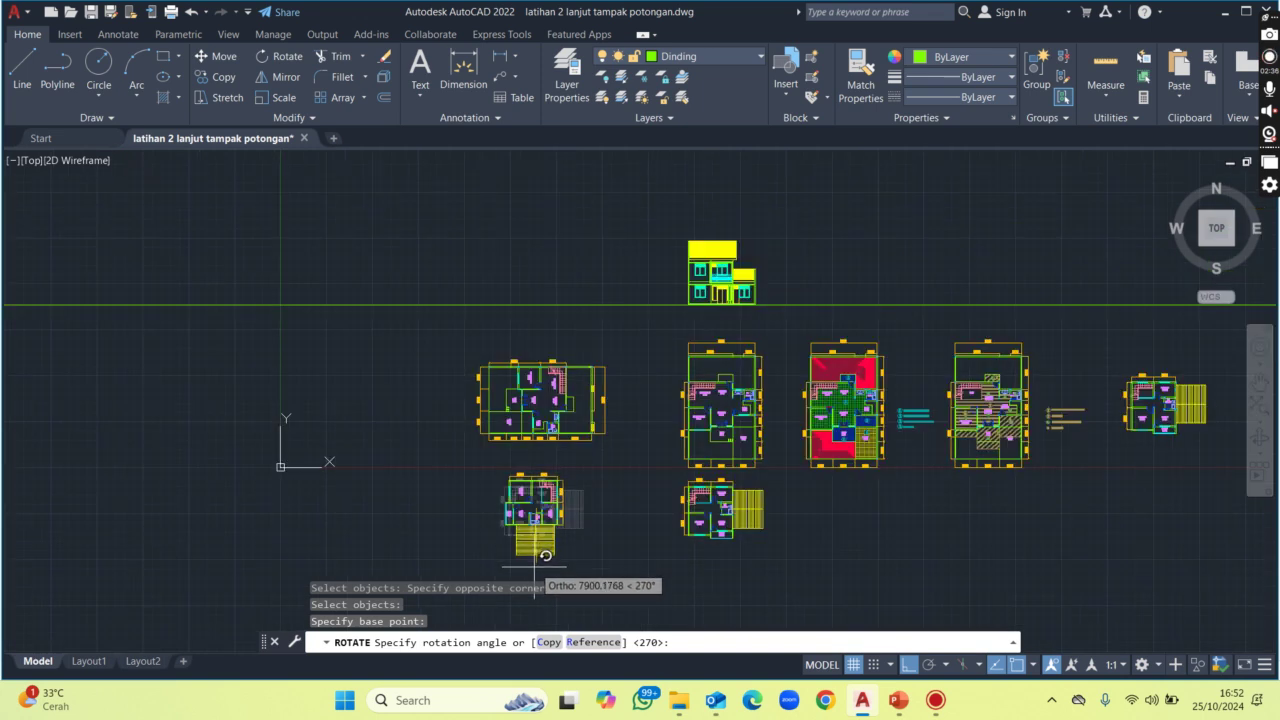
left_click(538, 566)
scroll(575, 463, "up", 1)
scroll(565, 477, "up", 1)
scroll(560, 405, "up", 2)
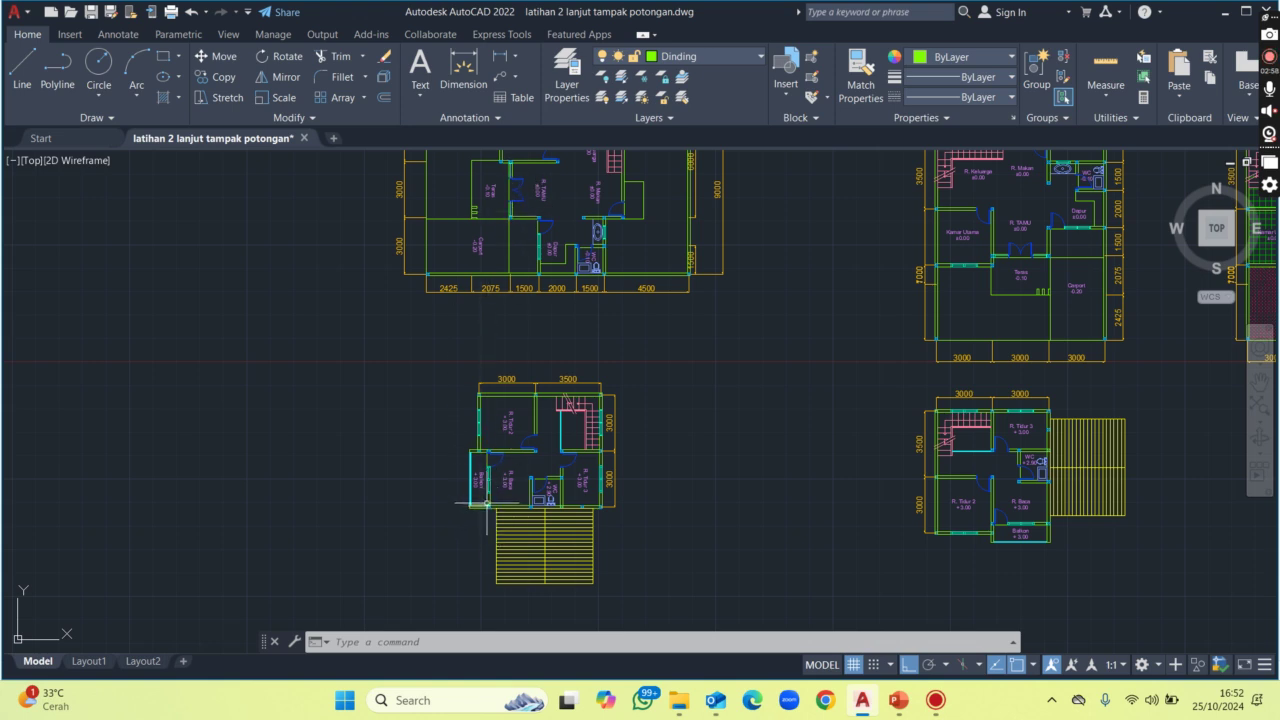
scroll(546, 364, "up", 2)
scroll(532, 330, "down", 4)
scroll(532, 308, "up", 2)
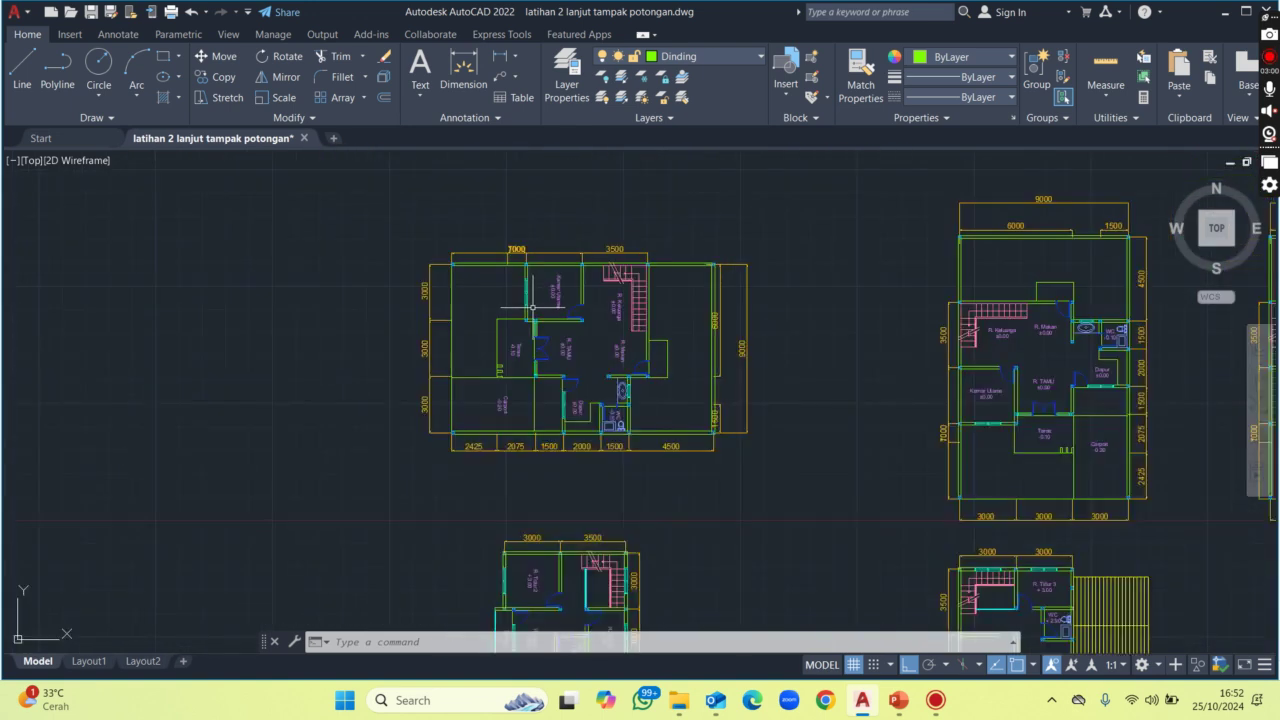
scroll(532, 308, "up", 2)
scroll(532, 320, "down", 2)
middle_click_drag(532, 400, 532, 358)
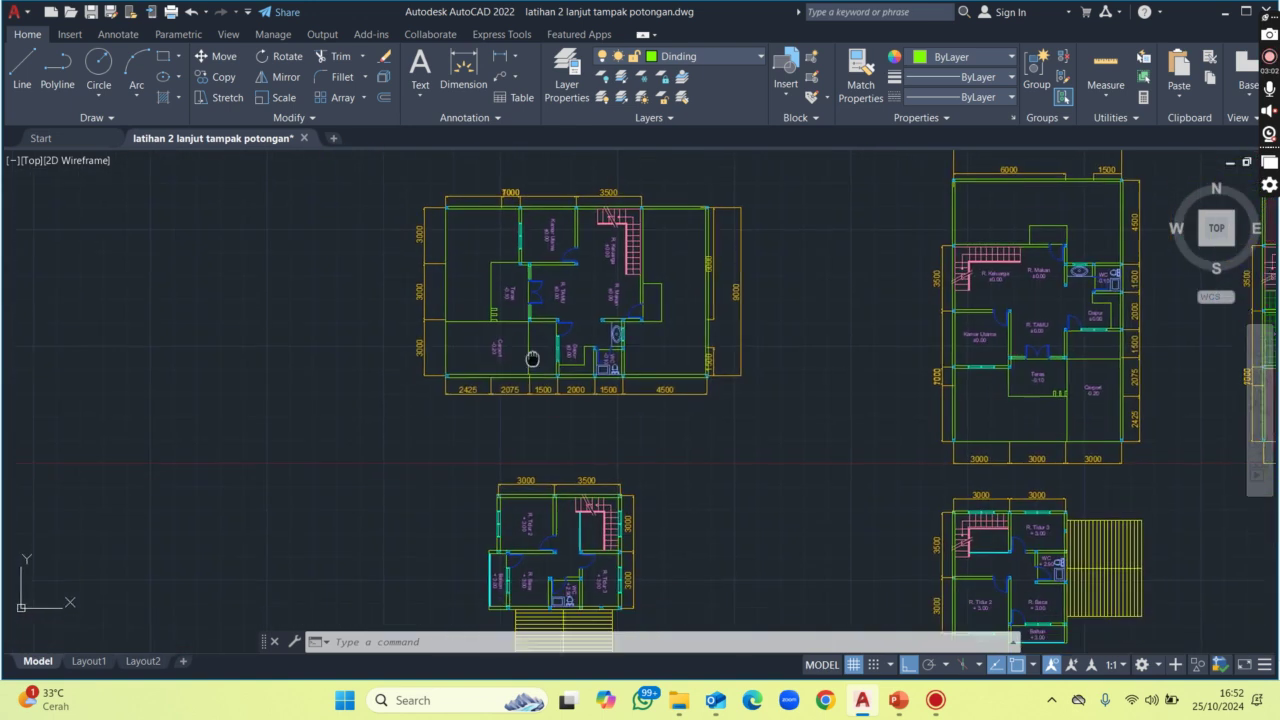
scroll(517, 527, "up", 2)
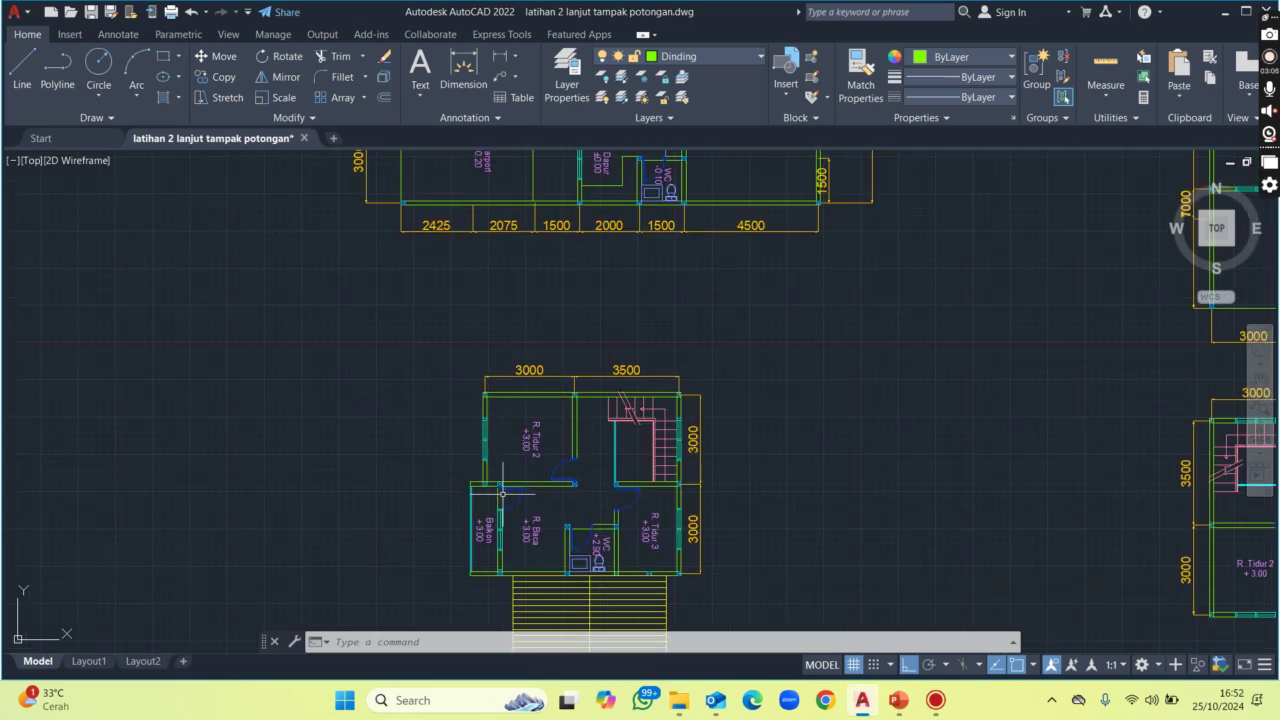
scroll(555, 425, "down", 2)
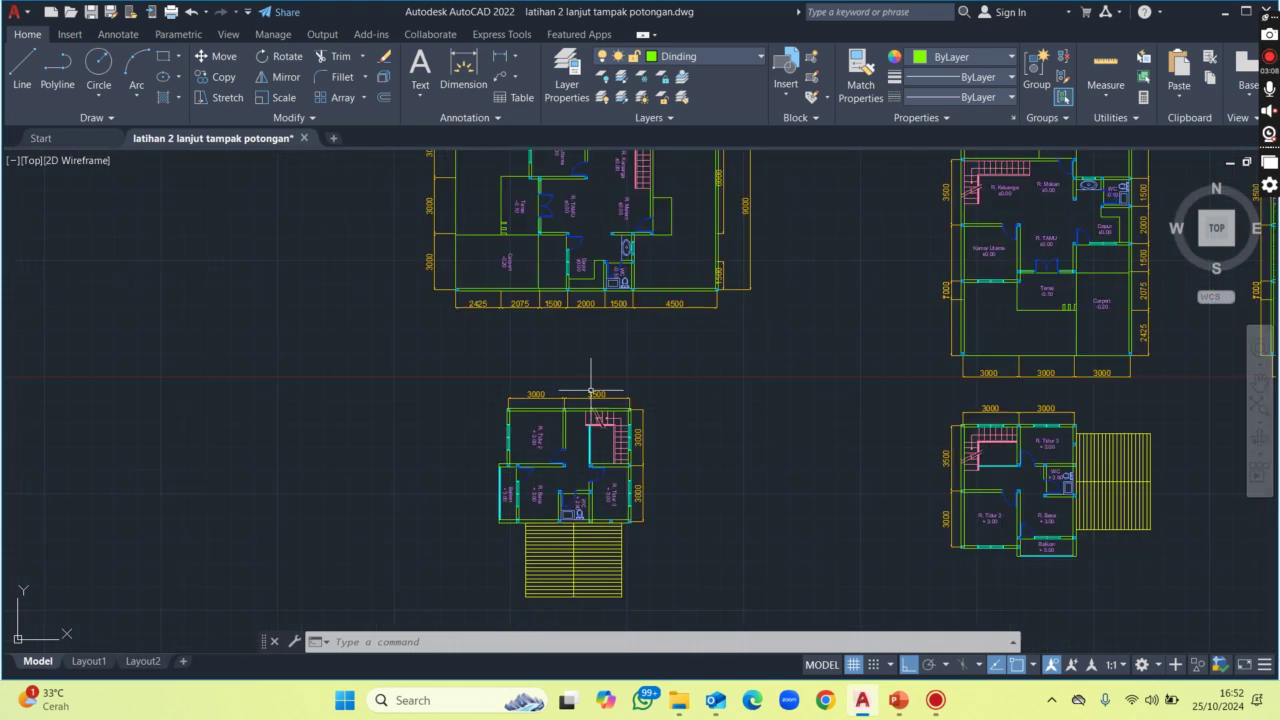
Place a vertical construction line through a ground-floor plan wall.
middle_click_drag(557, 424, 535, 462)
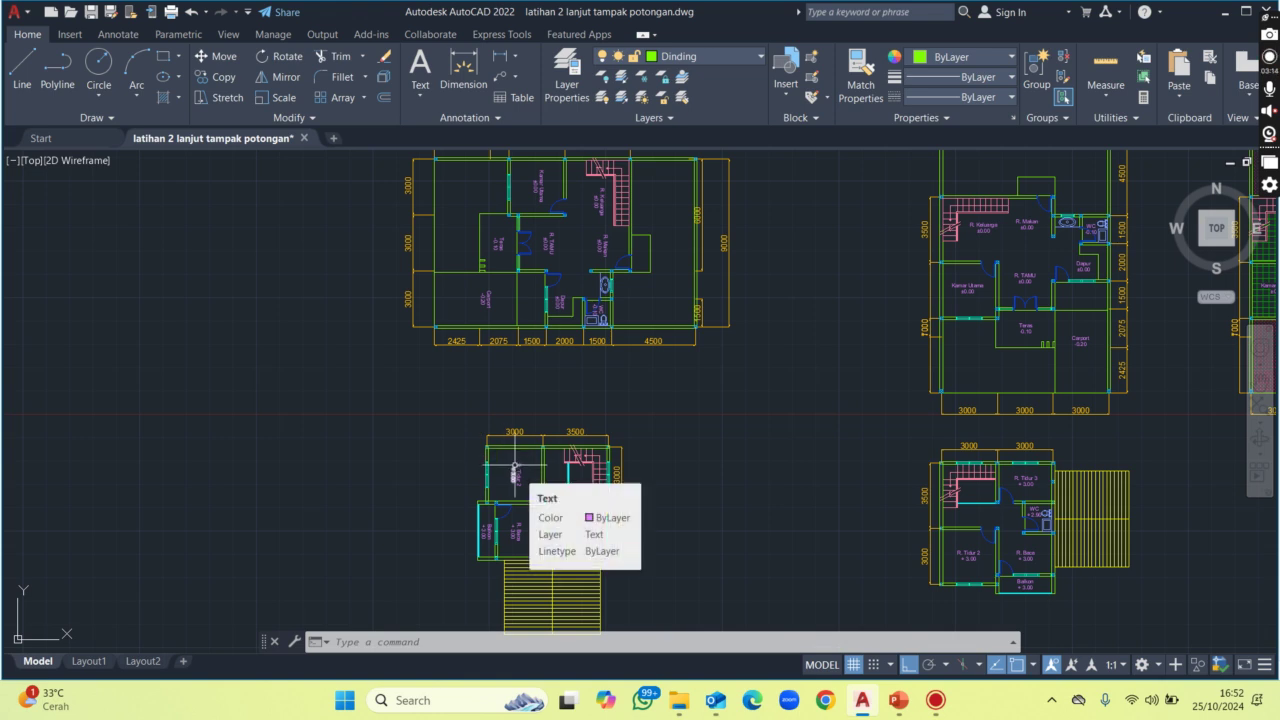
type("xl")
key("Return")
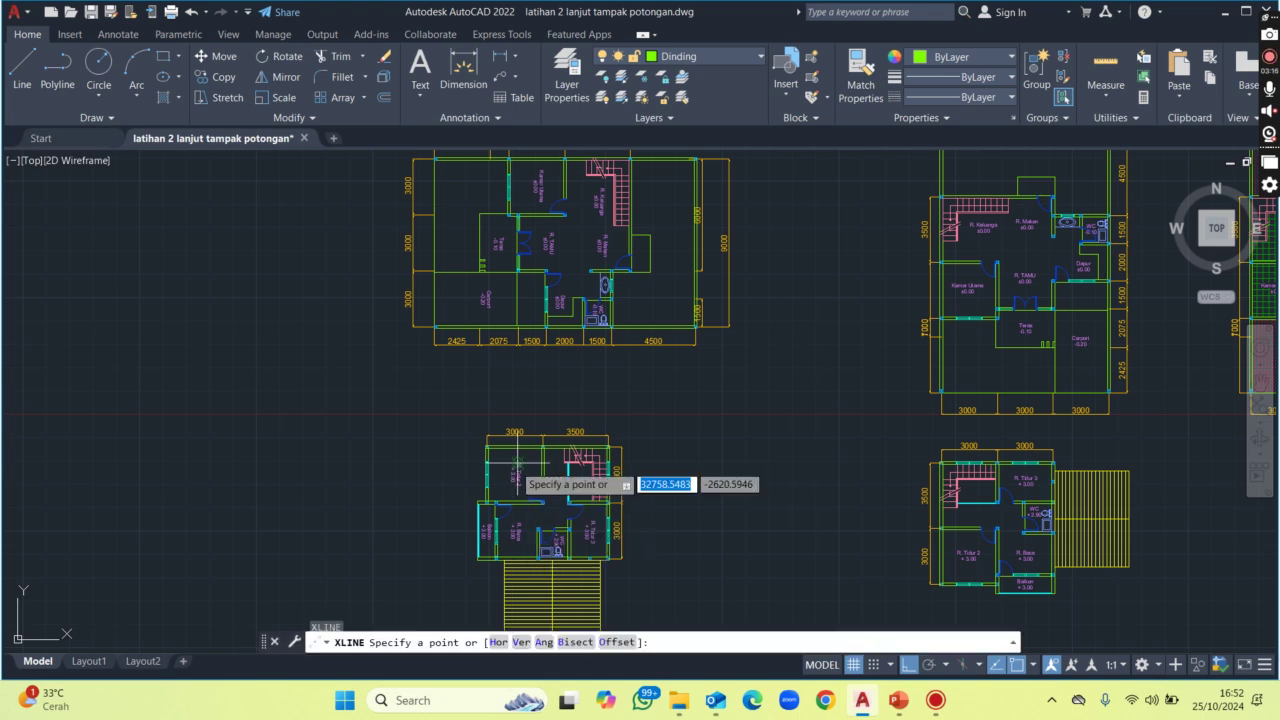
type("v")
key("Return")
scroll(490, 255, "up", 5)
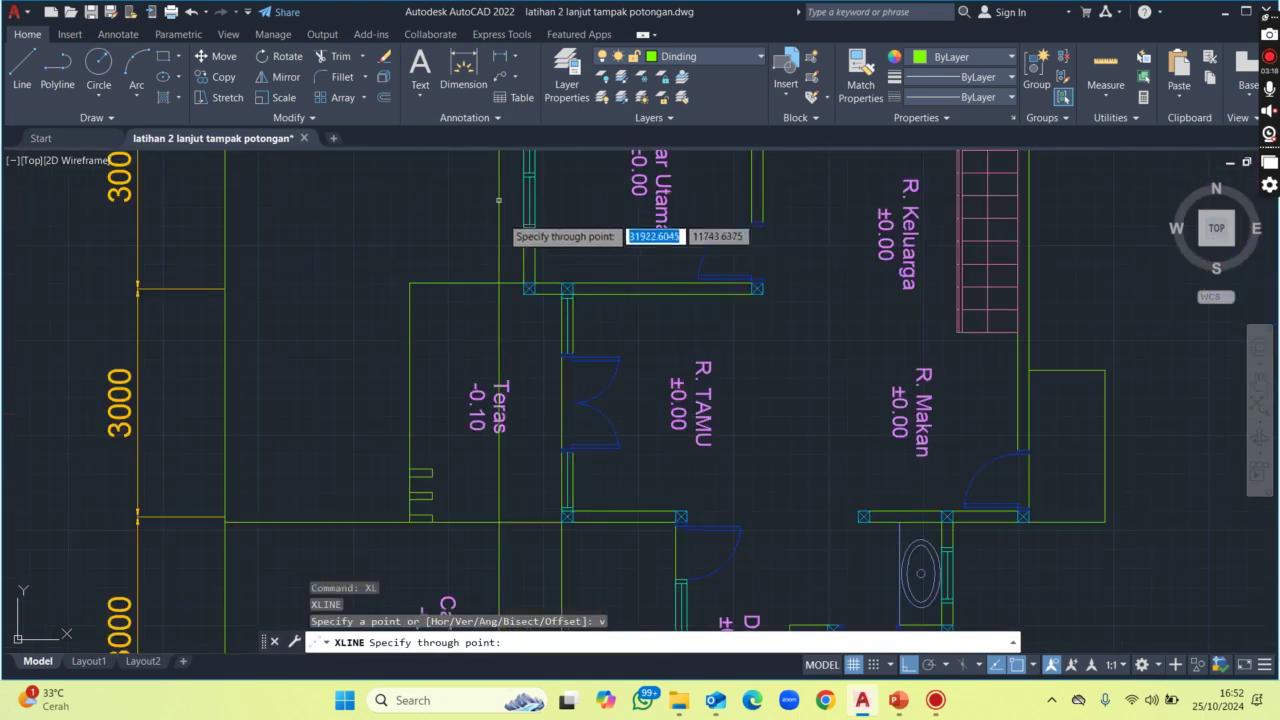
scroll(476, 243, "down", 3)
scroll(476, 243, "down", 2)
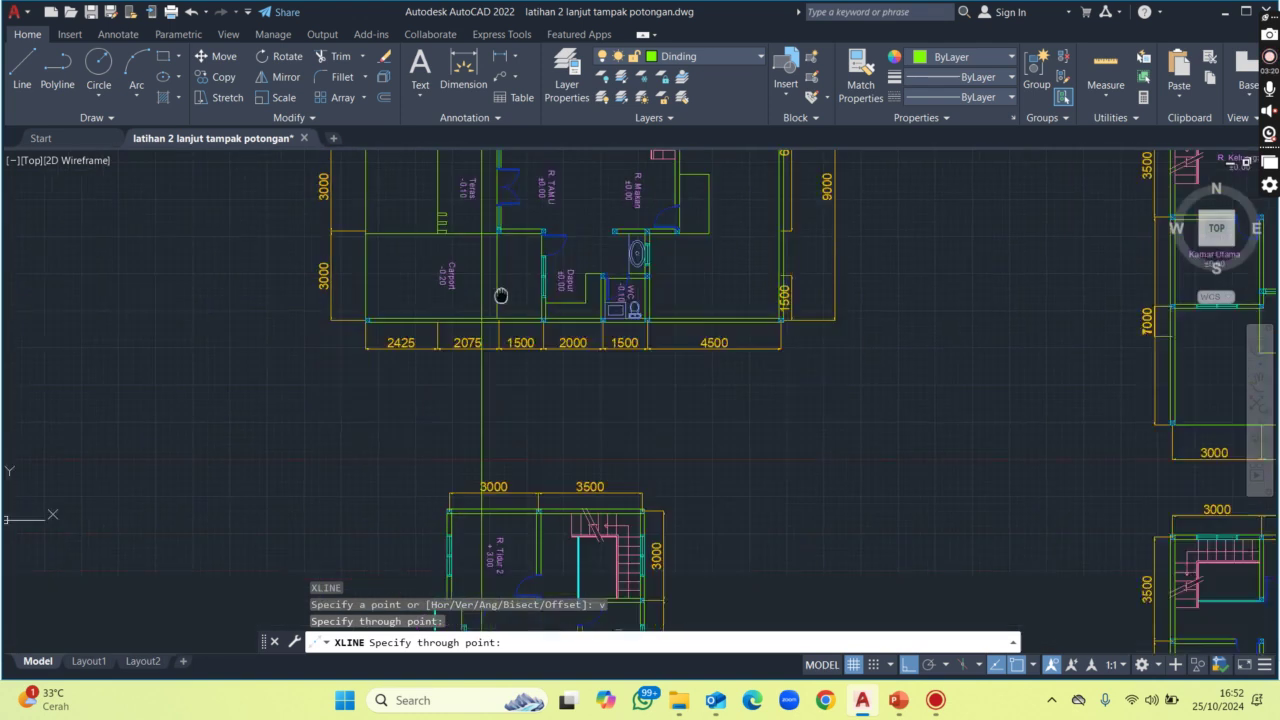
scroll(509, 371, "down", 2)
key("Return")
scroll(590, 445, "up", 2)
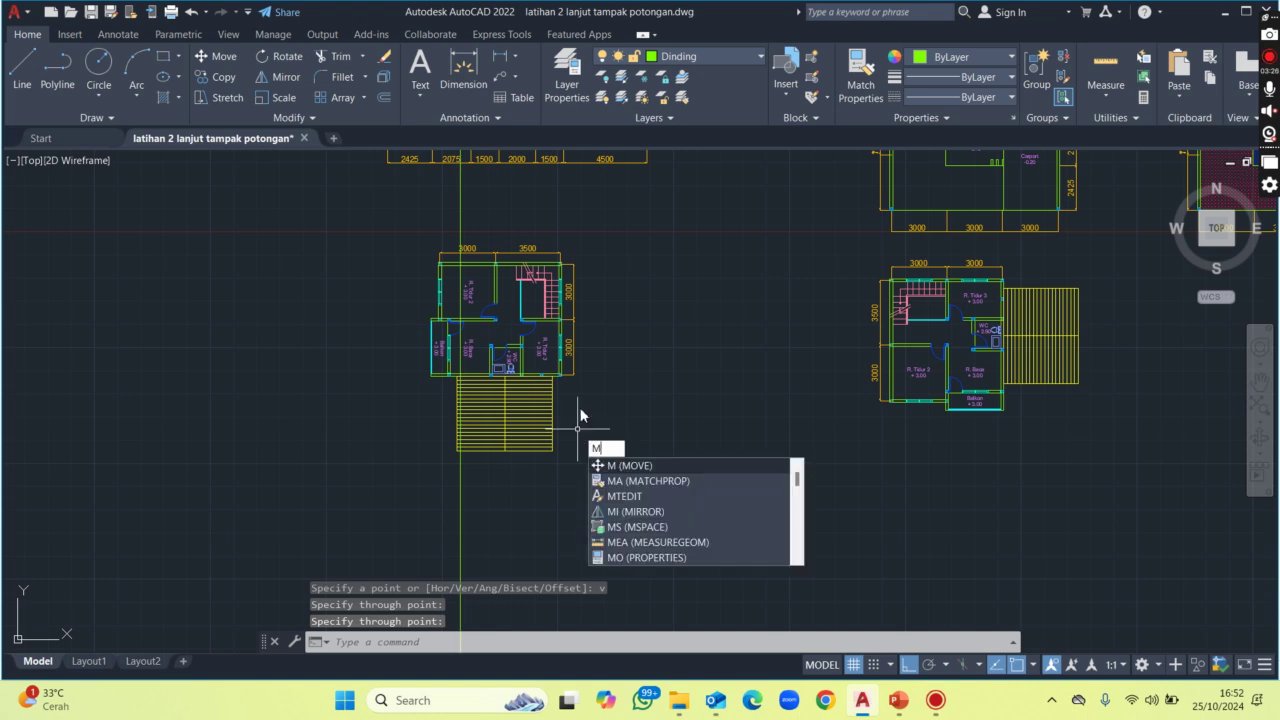
Move the upper-floor plan so its top-left wall corner lands on the construction line.
key("Return")
left_click(645, 478)
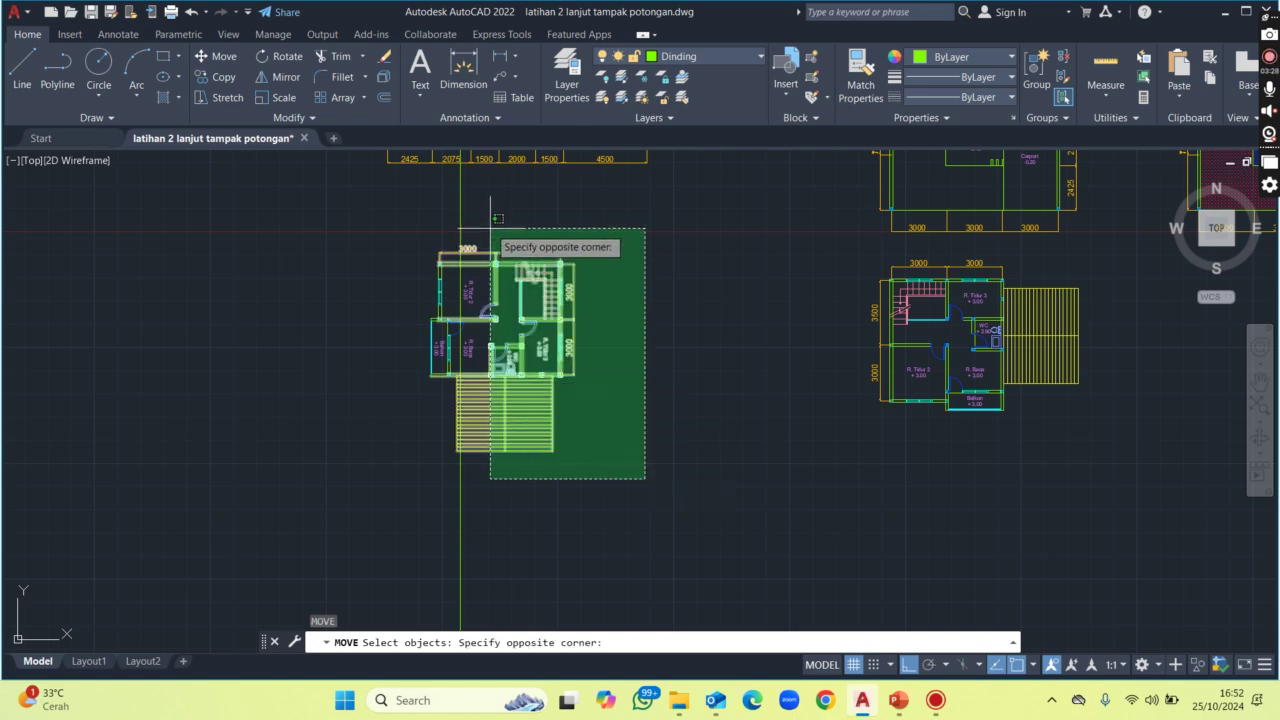
left_click(430, 197)
left_click(362, 226)
left_click(635, 505)
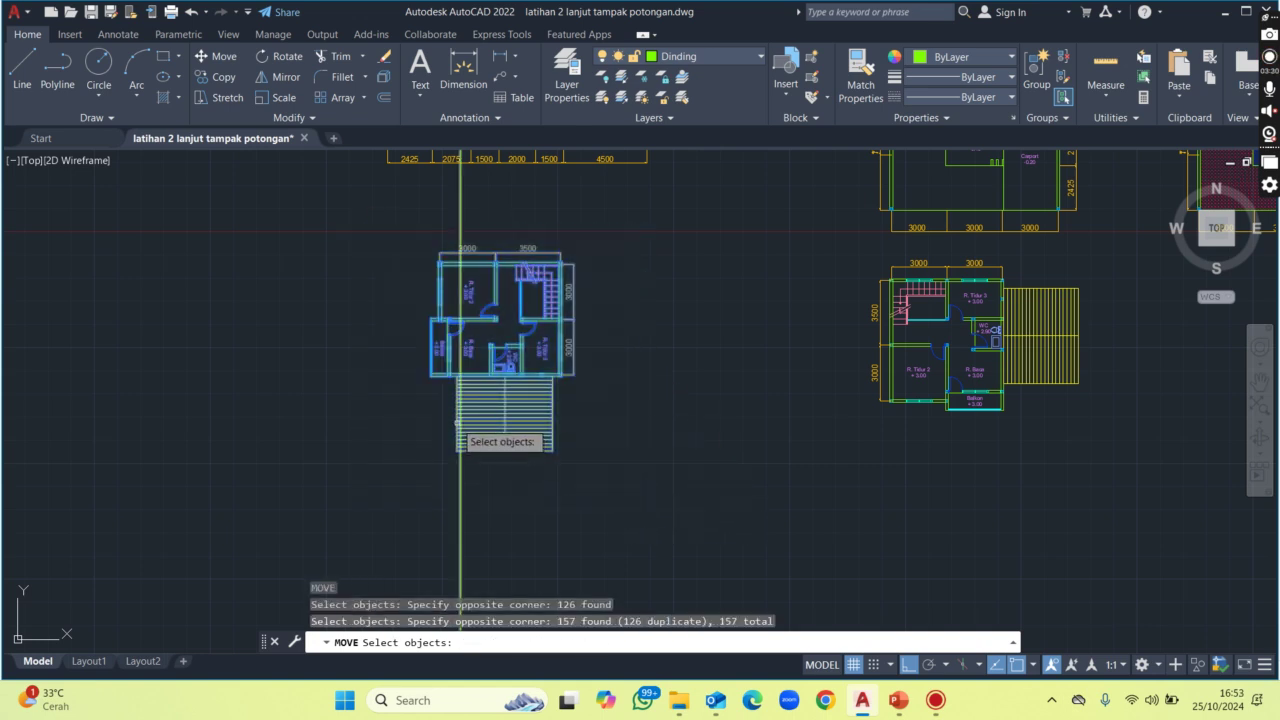
key("Return")
scroll(430, 330, "up", 3)
scroll(485, 300, "up", 2)
scroll(492, 293, "up", 6)
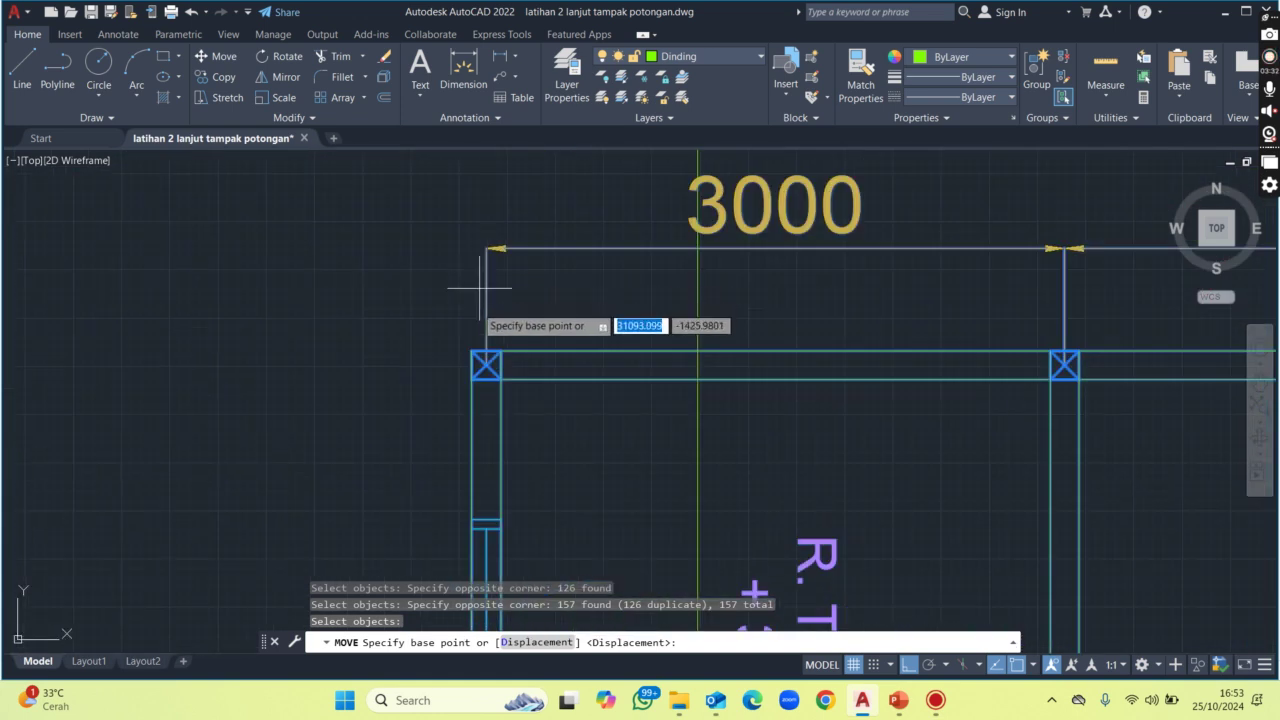
left_click(486, 364)
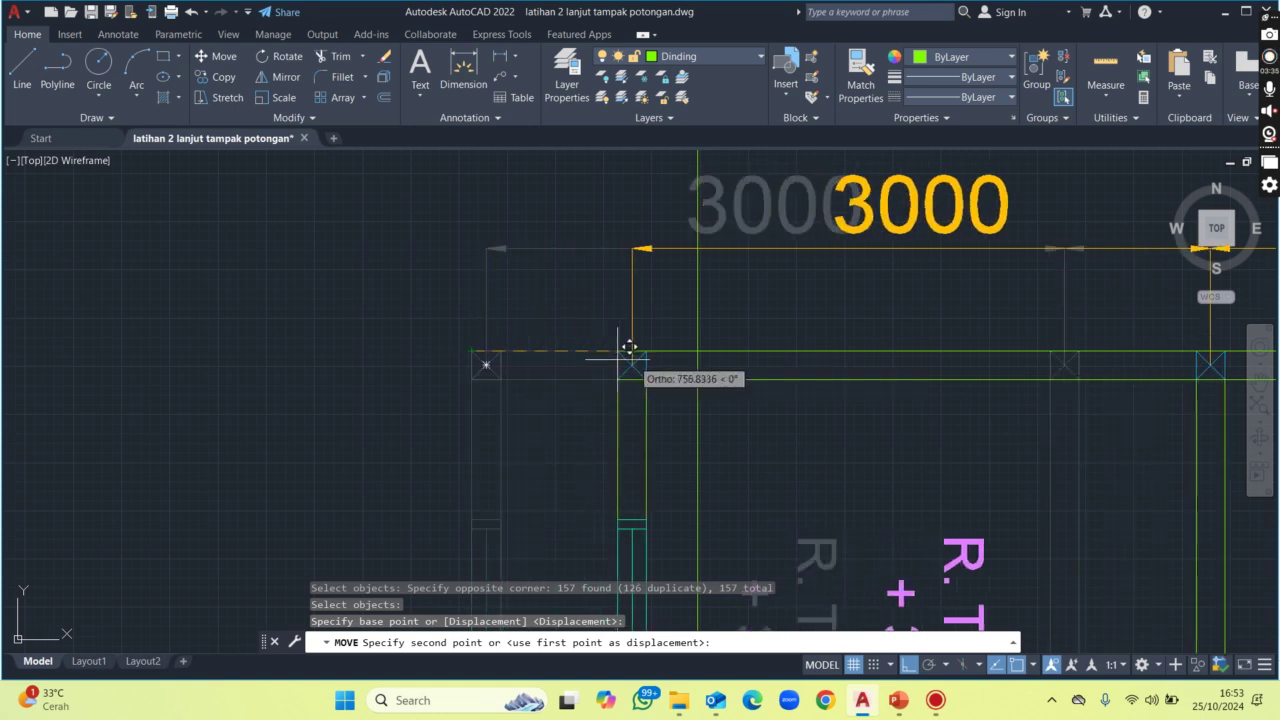
left_click(699, 351)
scroll(489, 280, "down", 2)
scroll(495, 310, "down", 6)
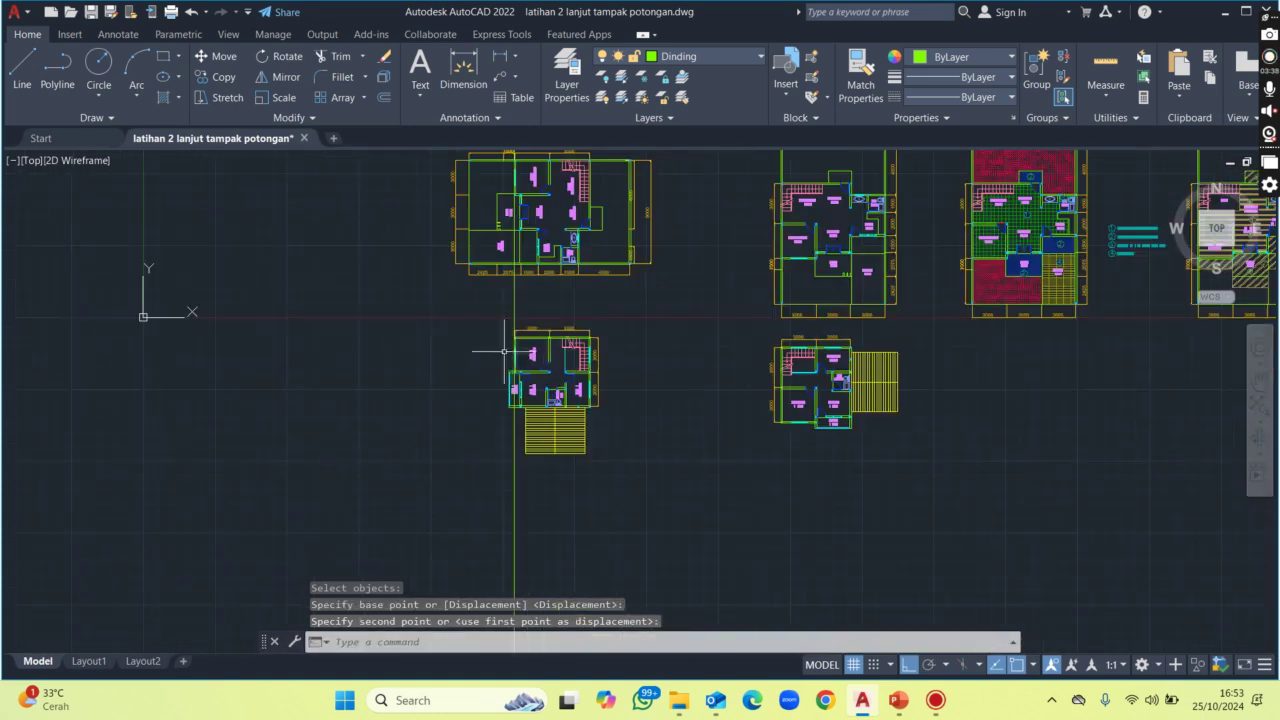
middle_click_drag(561, 275, 561, 285)
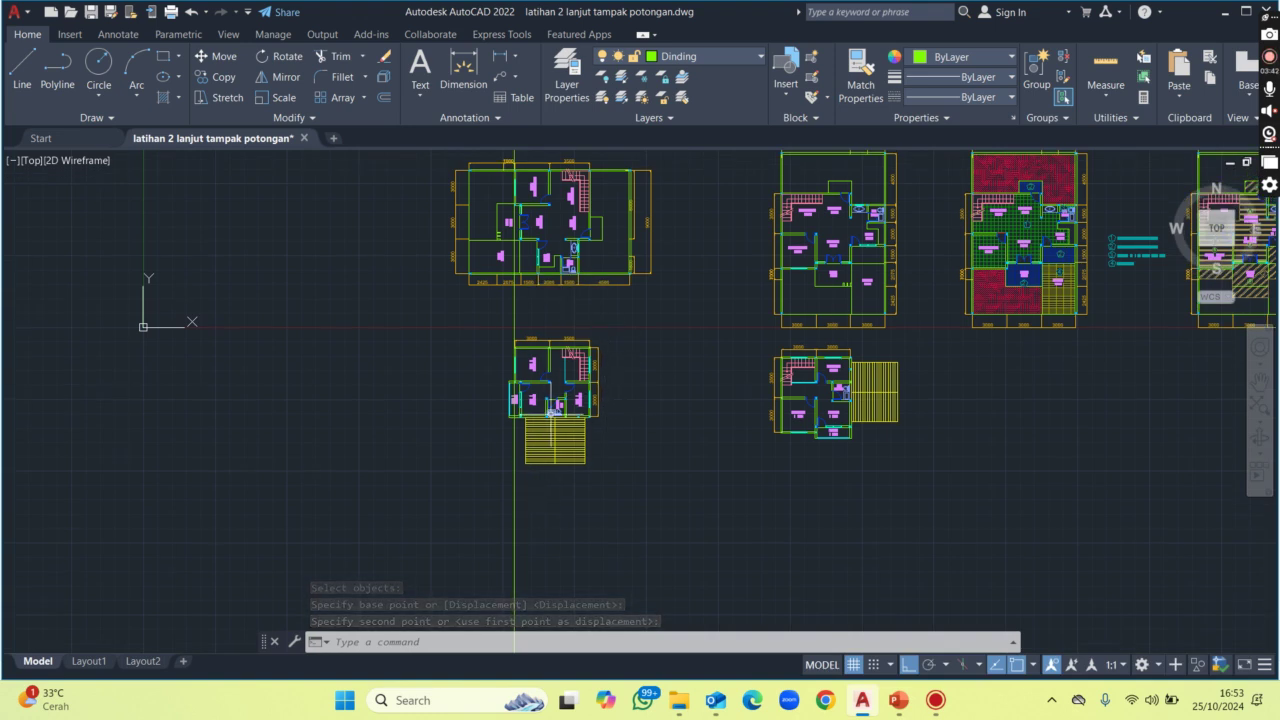
Delete the temporary vertical construction line.
left_click(538, 499)
left_click(463, 520)
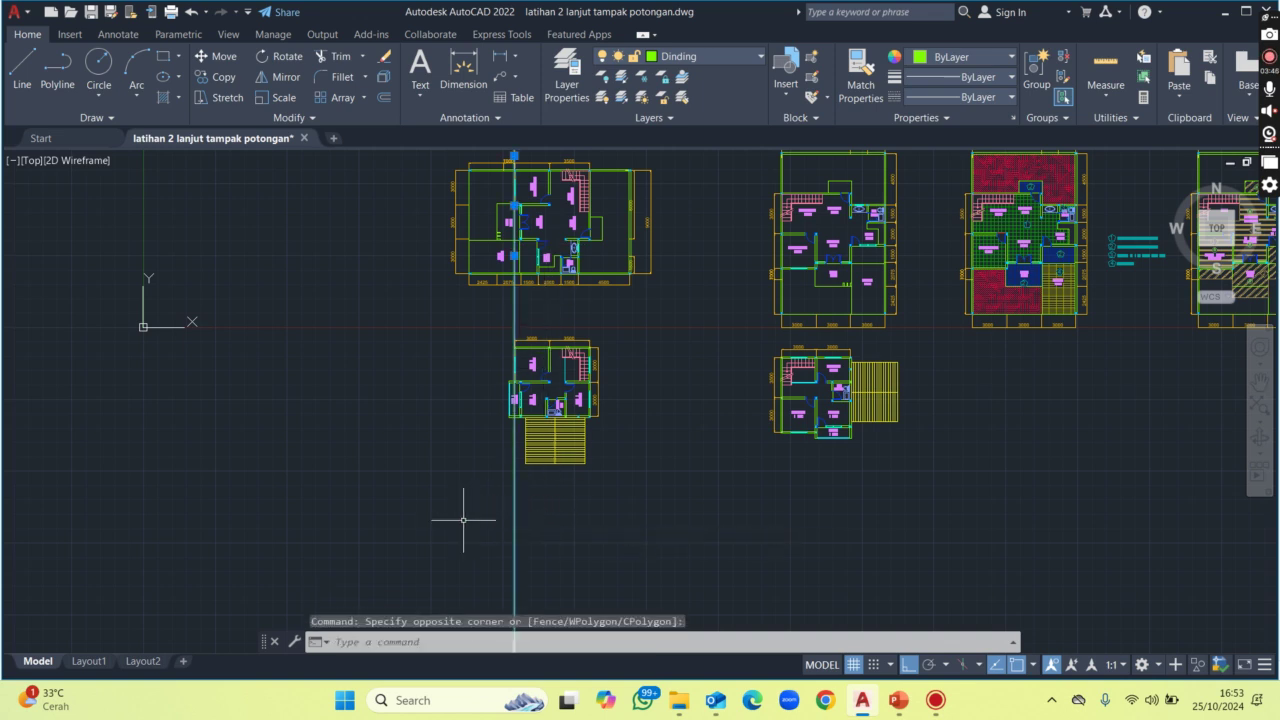
key("Delete")
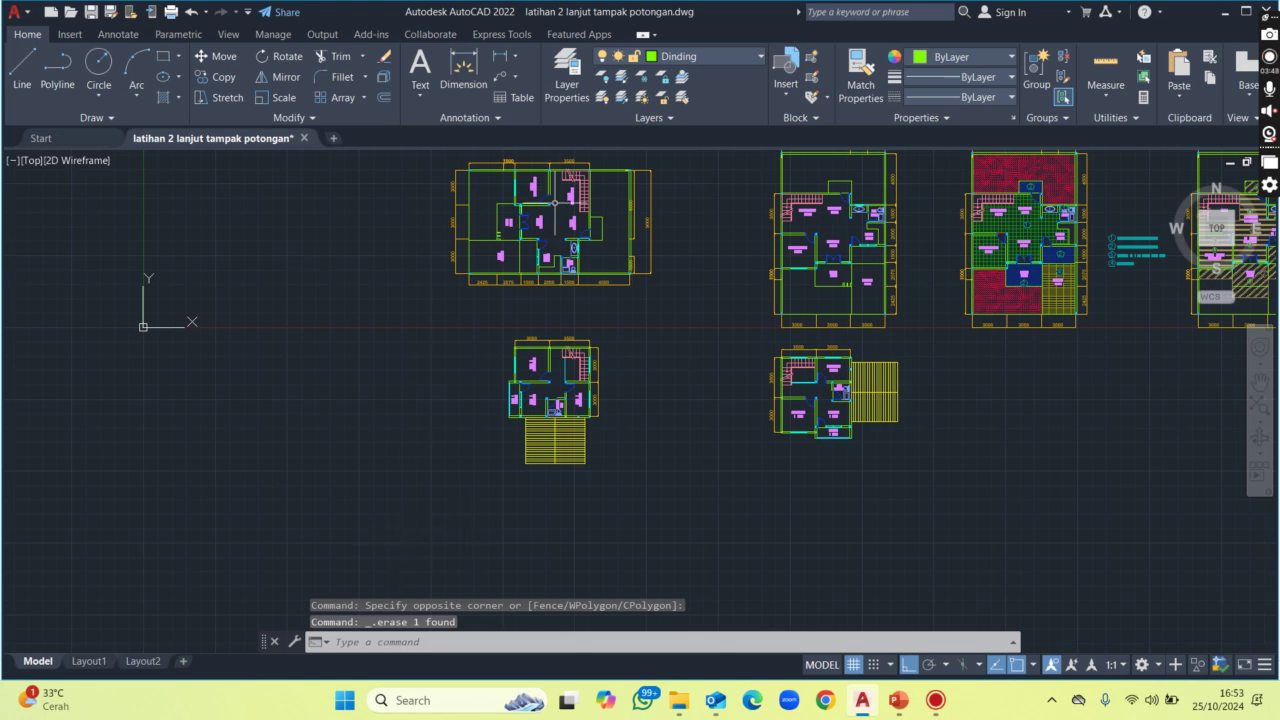
middle_click_drag(596, 270, 582, 316)
scroll(541, 269, "up", 2)
middle_click_drag(504, 245, 503, 322)
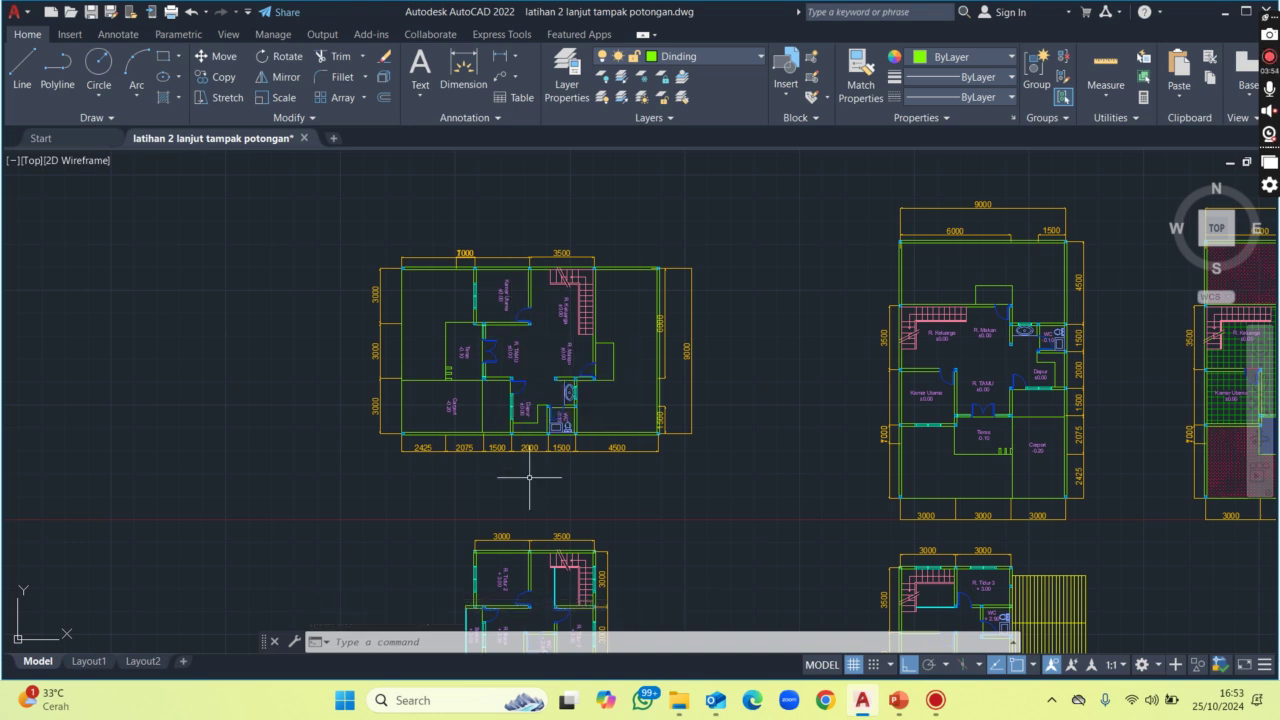
Place vertical construction lines at the R. Makan wall end and a neighbouring wall end.
scroll(532, 516, "up", 2)
middle_click_drag(525, 467, 535, 520)
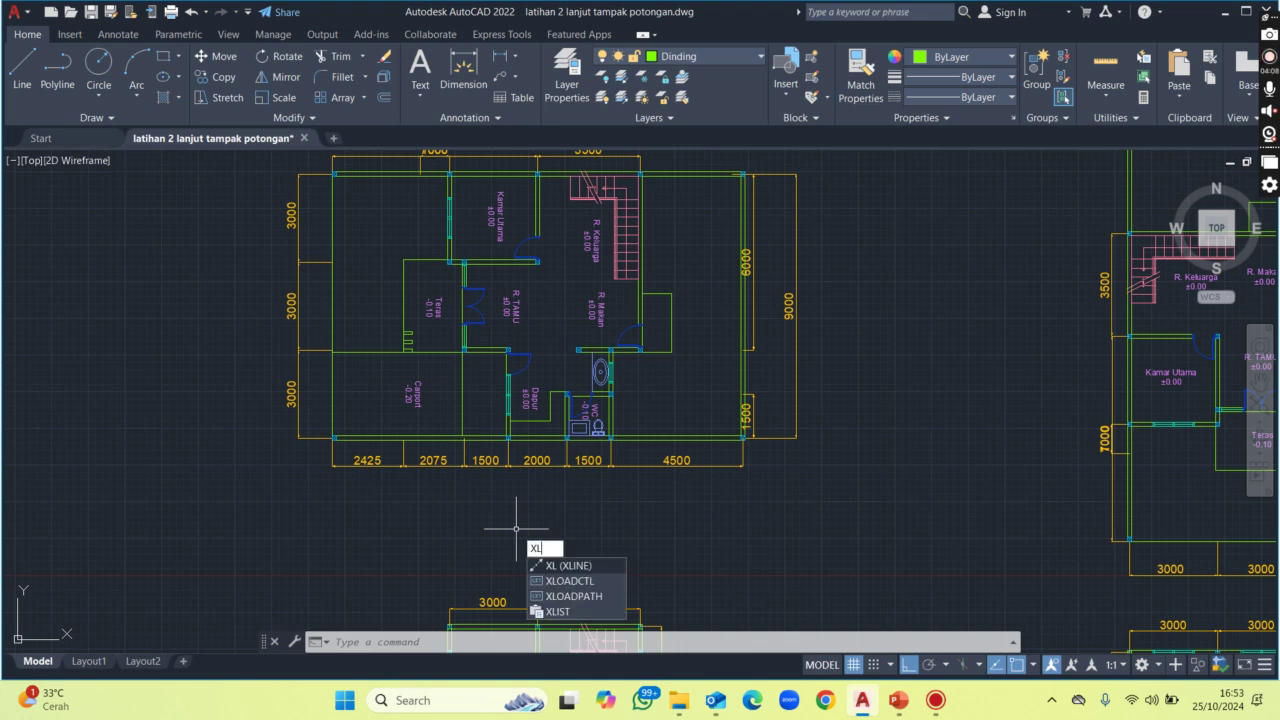
key("Return")
type("v")
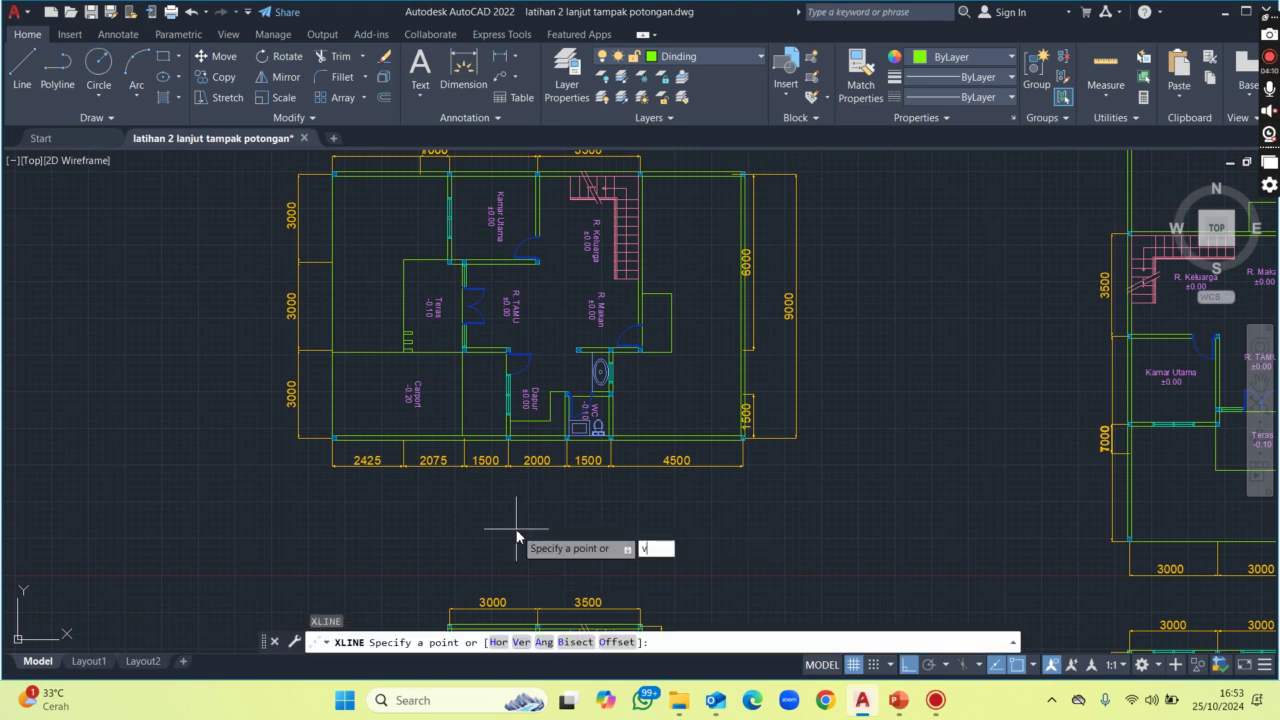
key("Return")
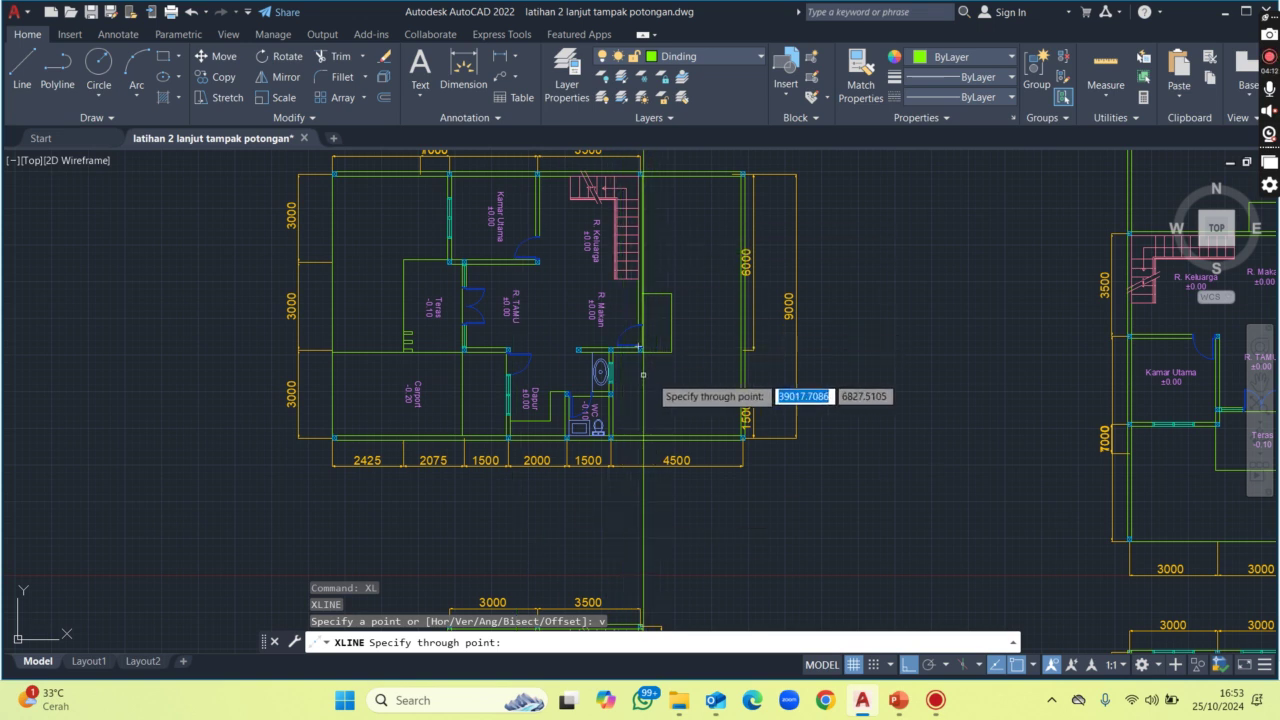
scroll(649, 369, "up", 2)
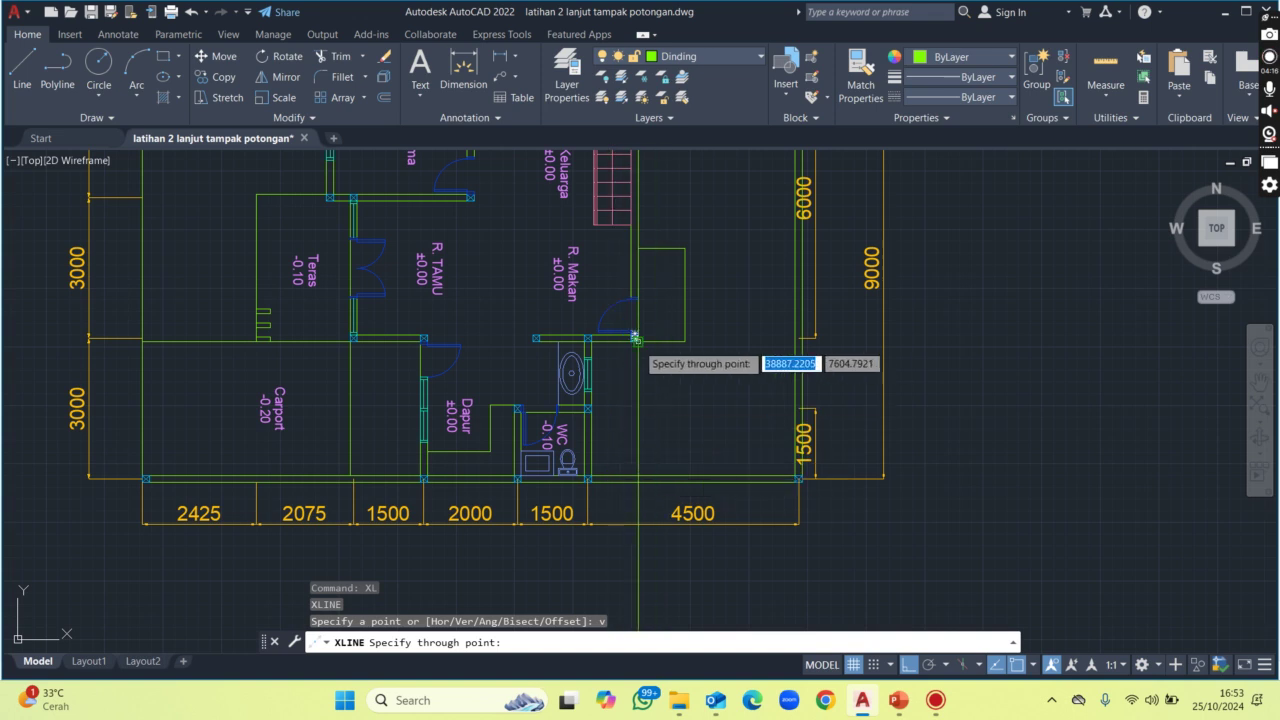
left_click(635, 340)
scroll(640, 410, "up", 1)
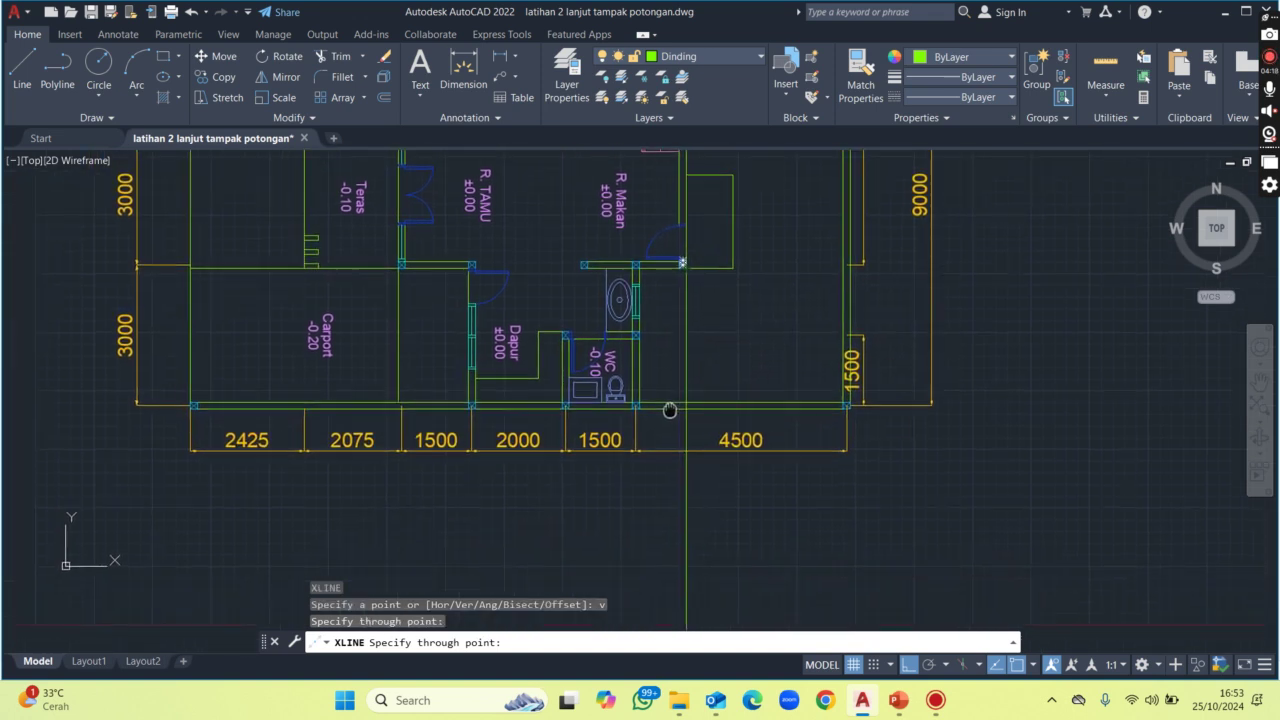
scroll(633, 403, "up", 1)
left_click(634, 403)
Add vertical construction lines at the Dapur wall corner and one more wall point.
scroll(733, 410, "down", 1)
scroll(471, 421, "up", 1)
scroll(471, 421, "up", 2)
left_click(551, 378)
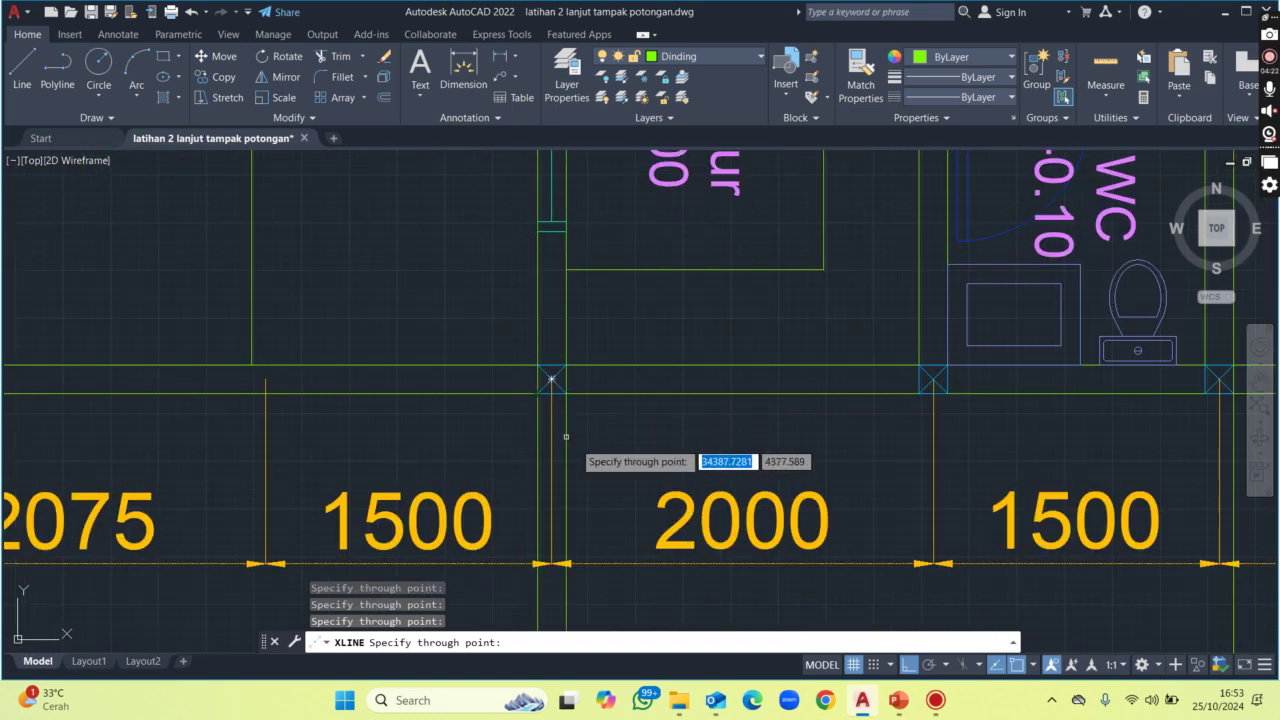
scroll(593, 452, "down", 3)
scroll(512, 292, "up", 2)
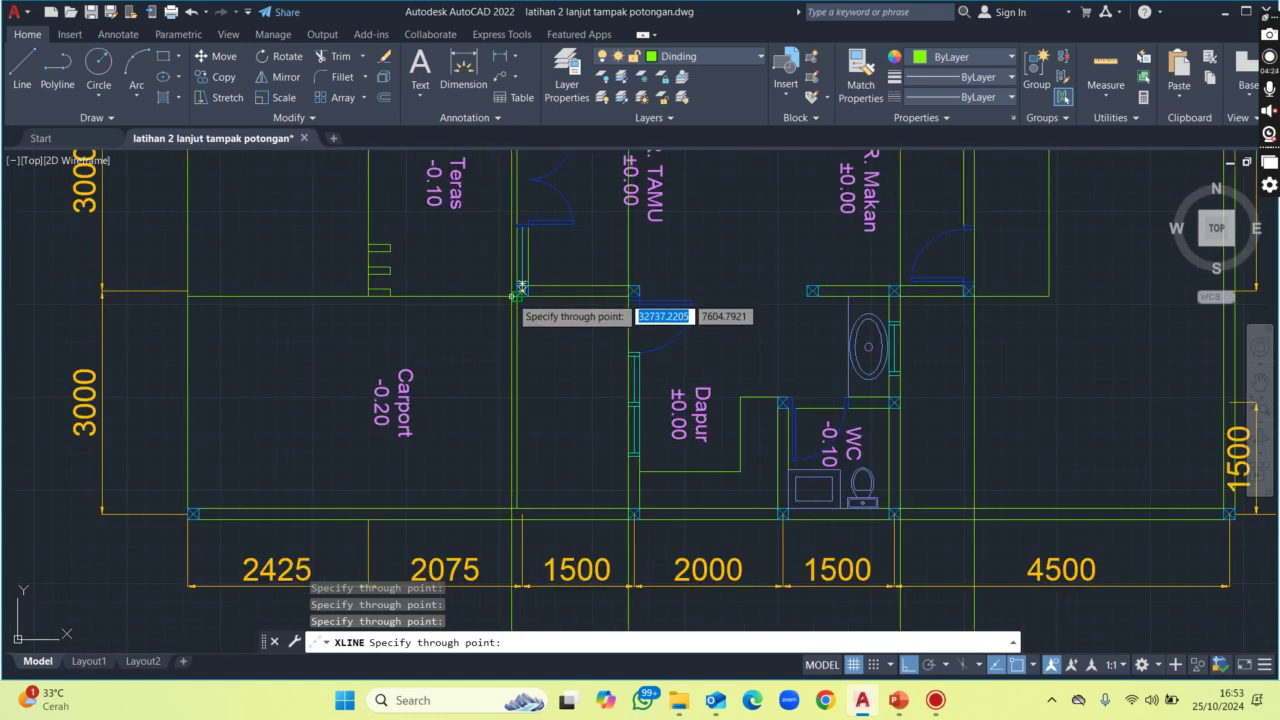
scroll(510, 330, "down", 5)
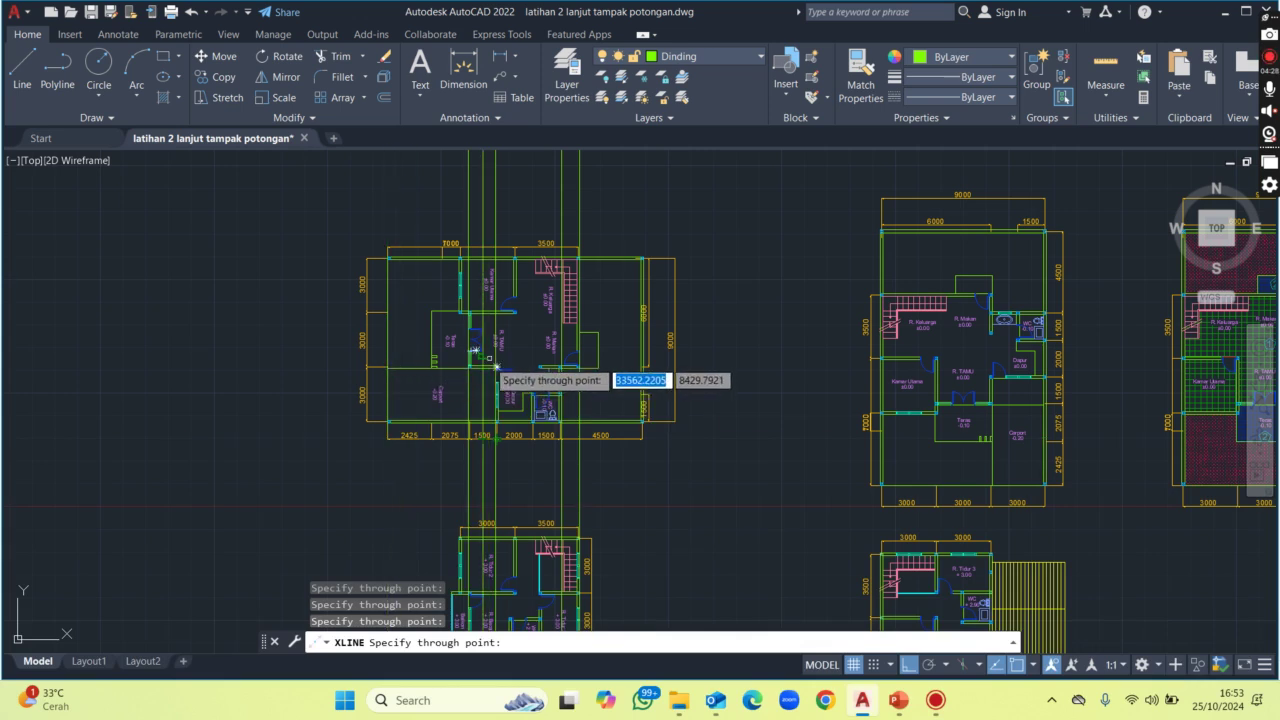
left_click(557, 388)
key("Return")
scroll(541, 372, "down", 2)
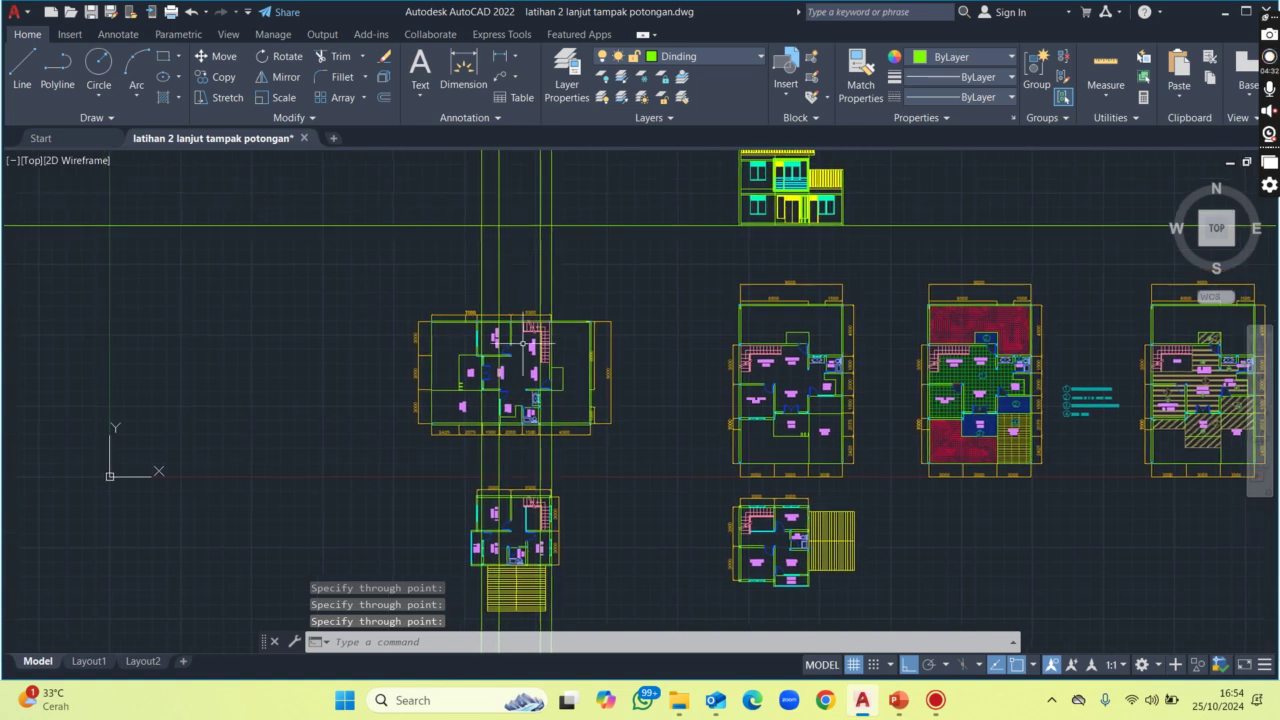
scroll(527, 438, "up", 2)
Pan and zoom to bring the house elevation into view above the floor plans.
scroll(514, 407, "up", 3)
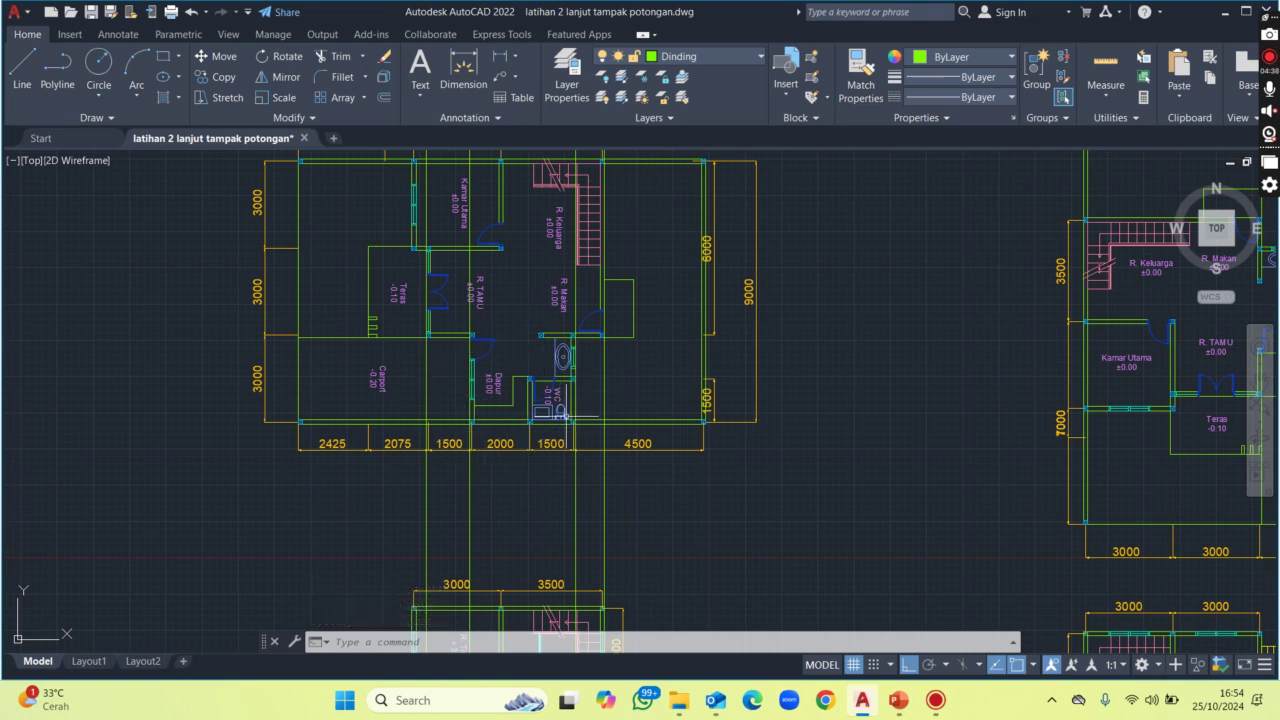
scroll(478, 336, "down", 2)
middle_click_drag(520, 464, 513, 276)
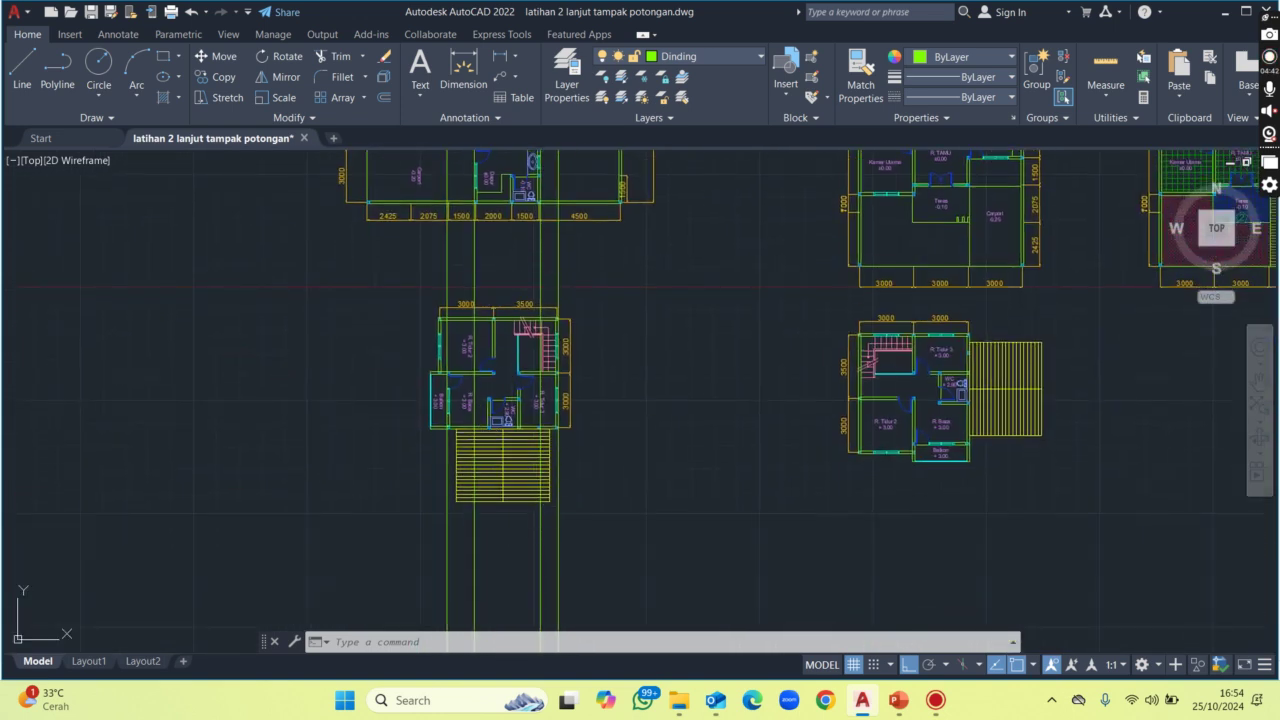
middle_click_drag(495, 271, 512, 495)
middle_click_drag(535, 322, 548, 435)
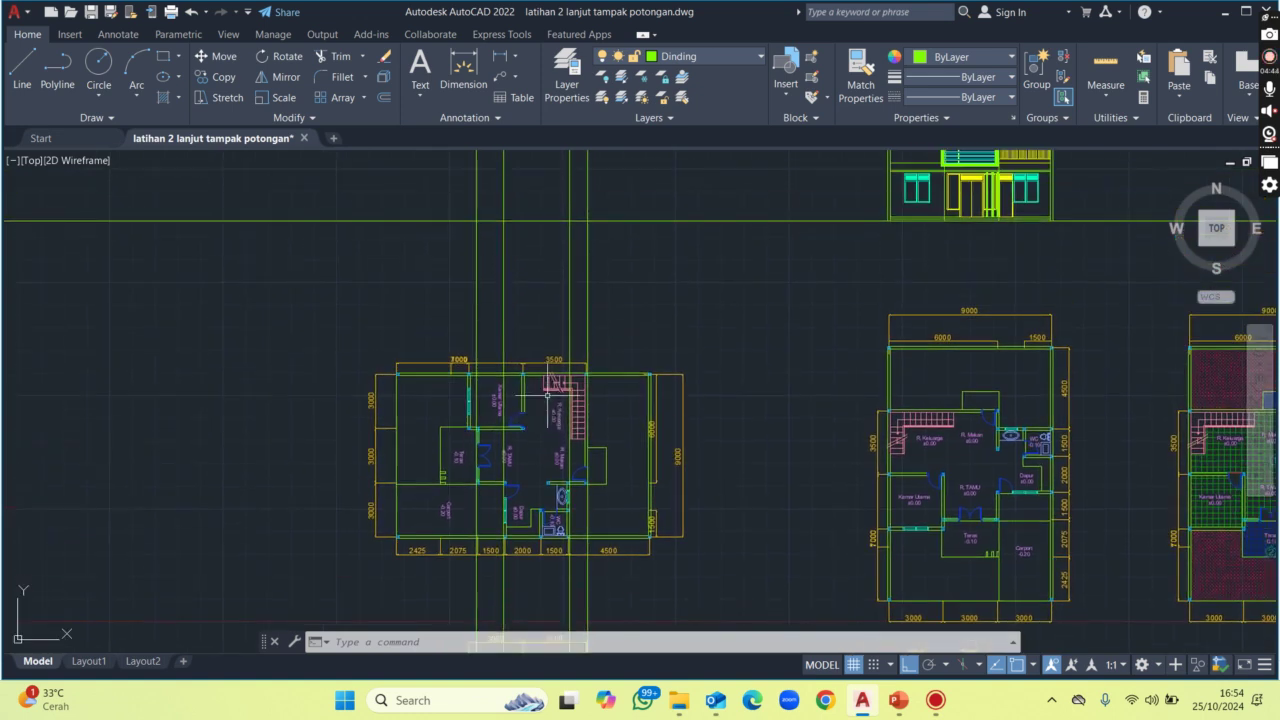
middle_click_drag(543, 337, 557, 445)
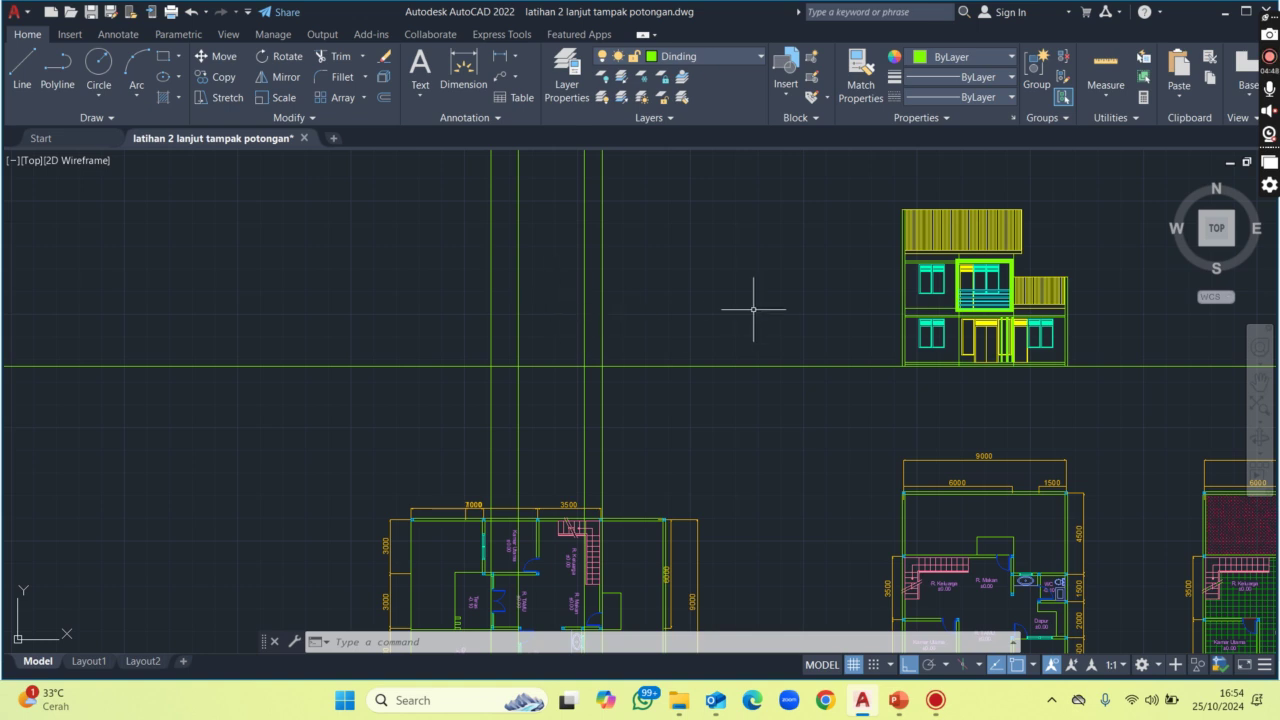
middle_click_drag(758, 309, 730, 318)
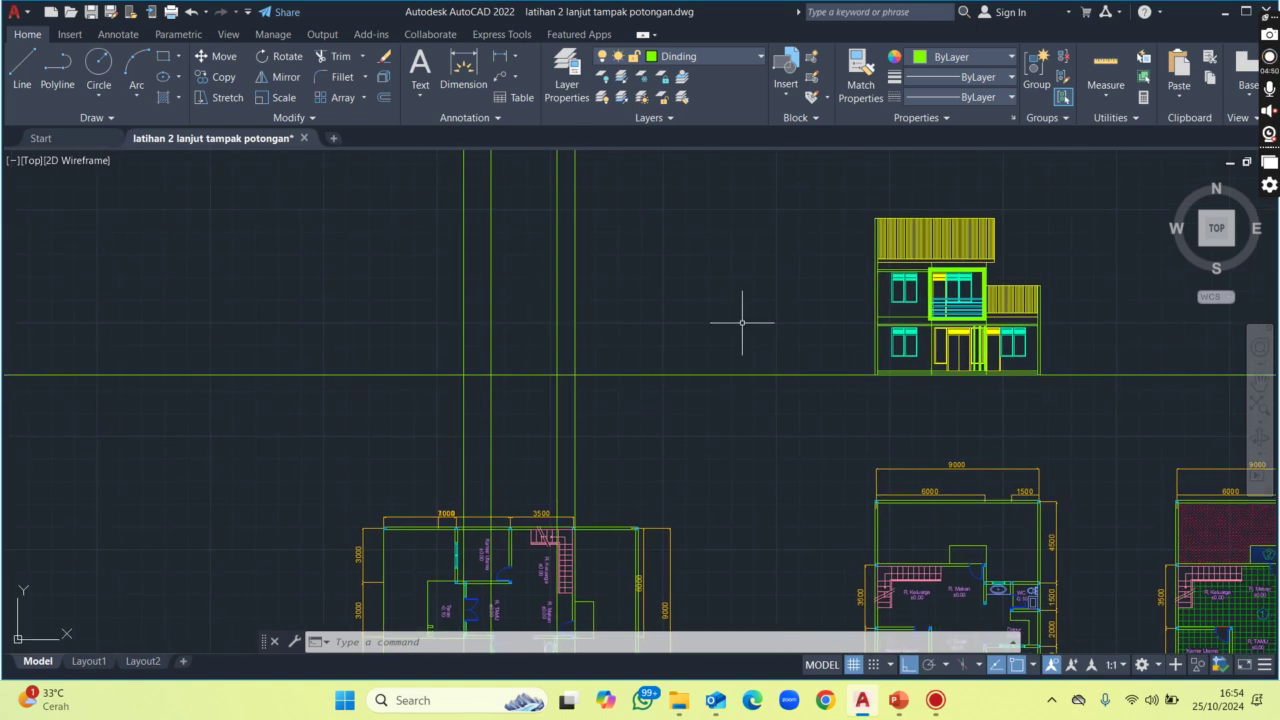
scroll(742, 322, "up", 1)
scroll(851, 349, "up", 1)
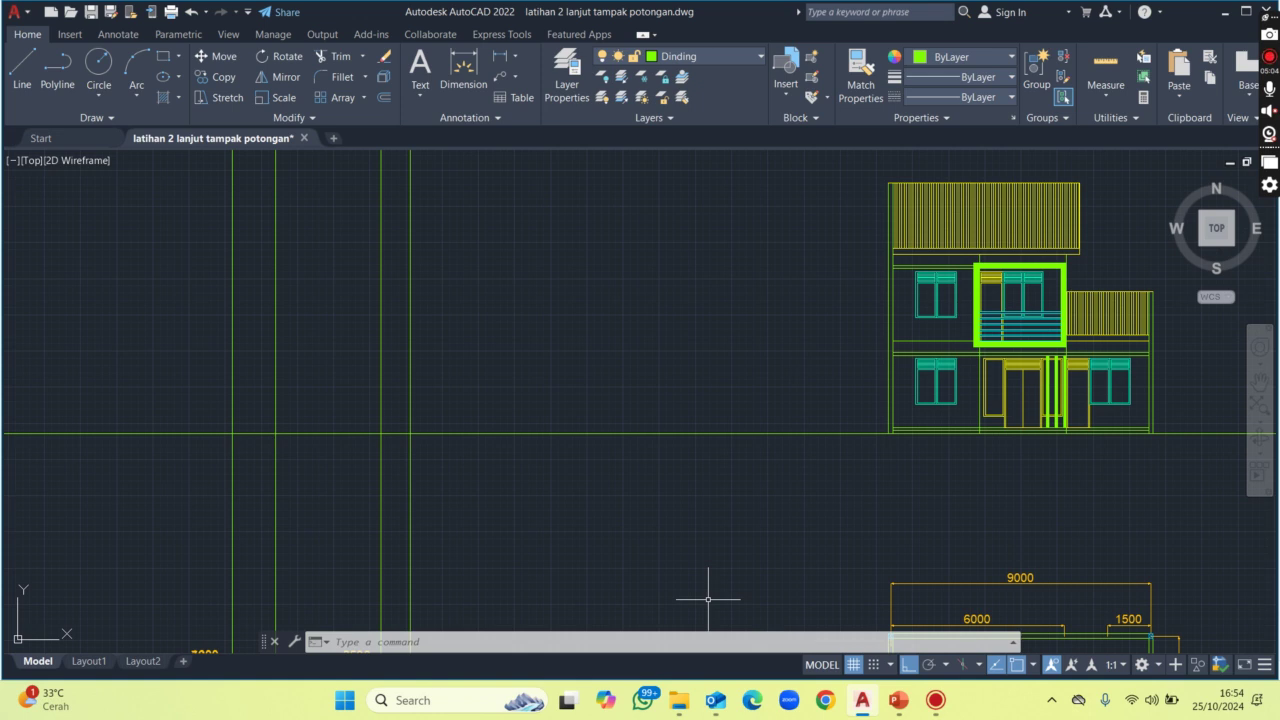
type("xl")
Draw a horizontal construction line across the elevation at the upper floor level.
key("Return")
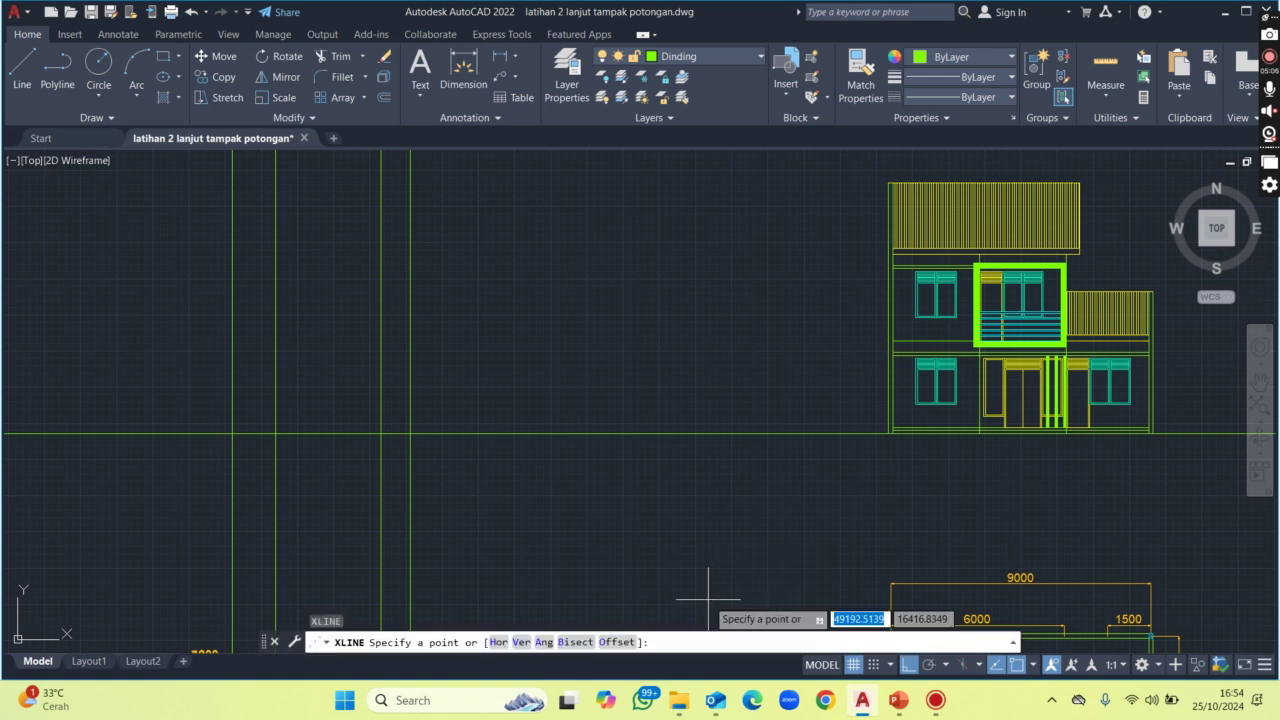
type("h")
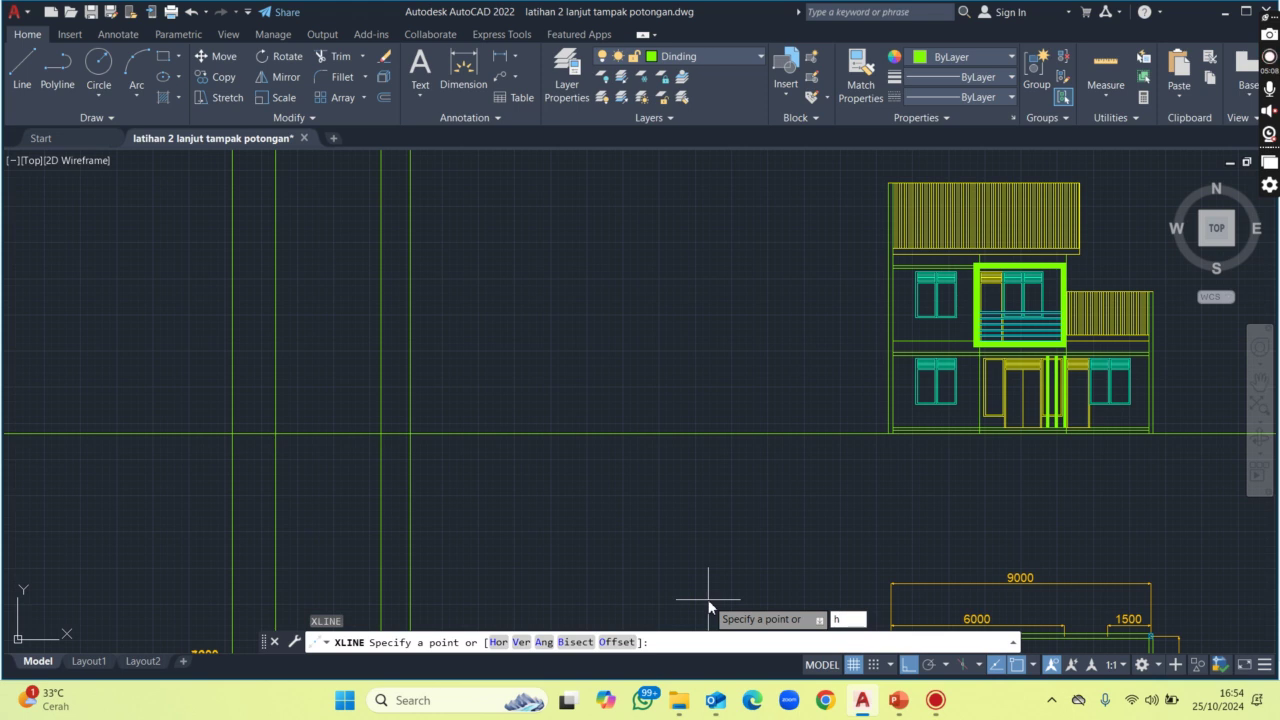
key("Return")
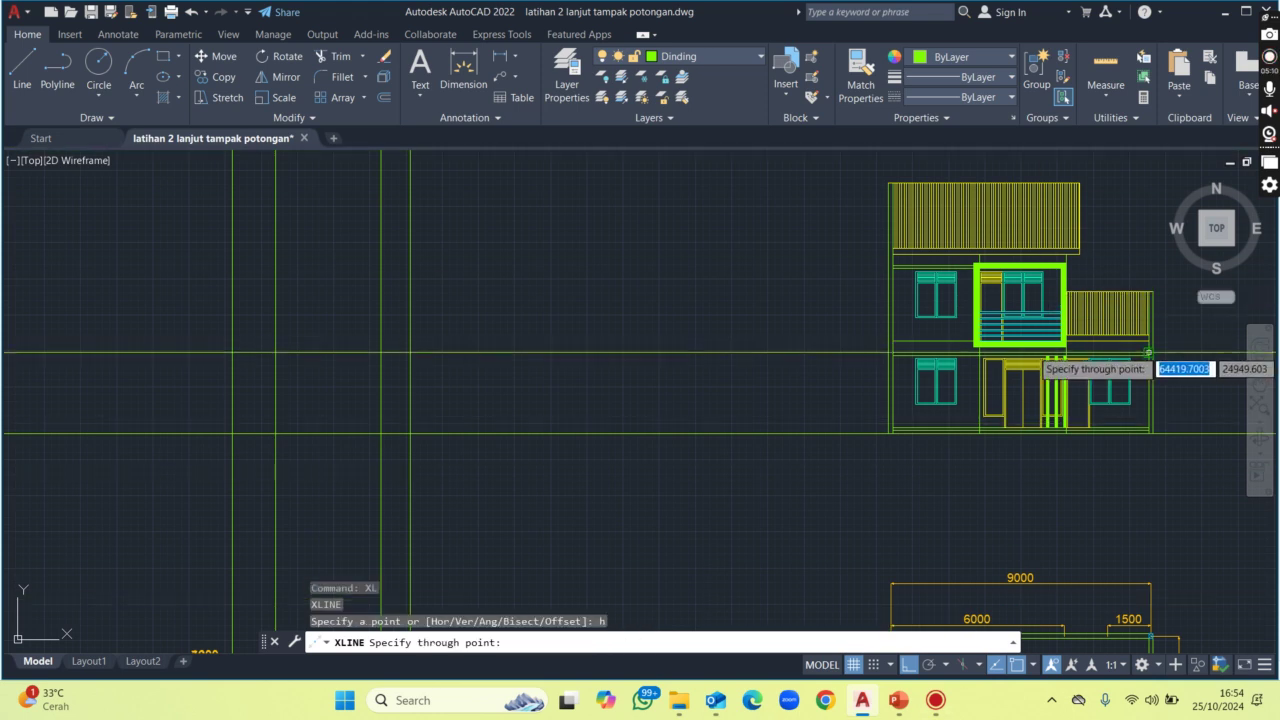
scroll(1145, 347, "up", 2)
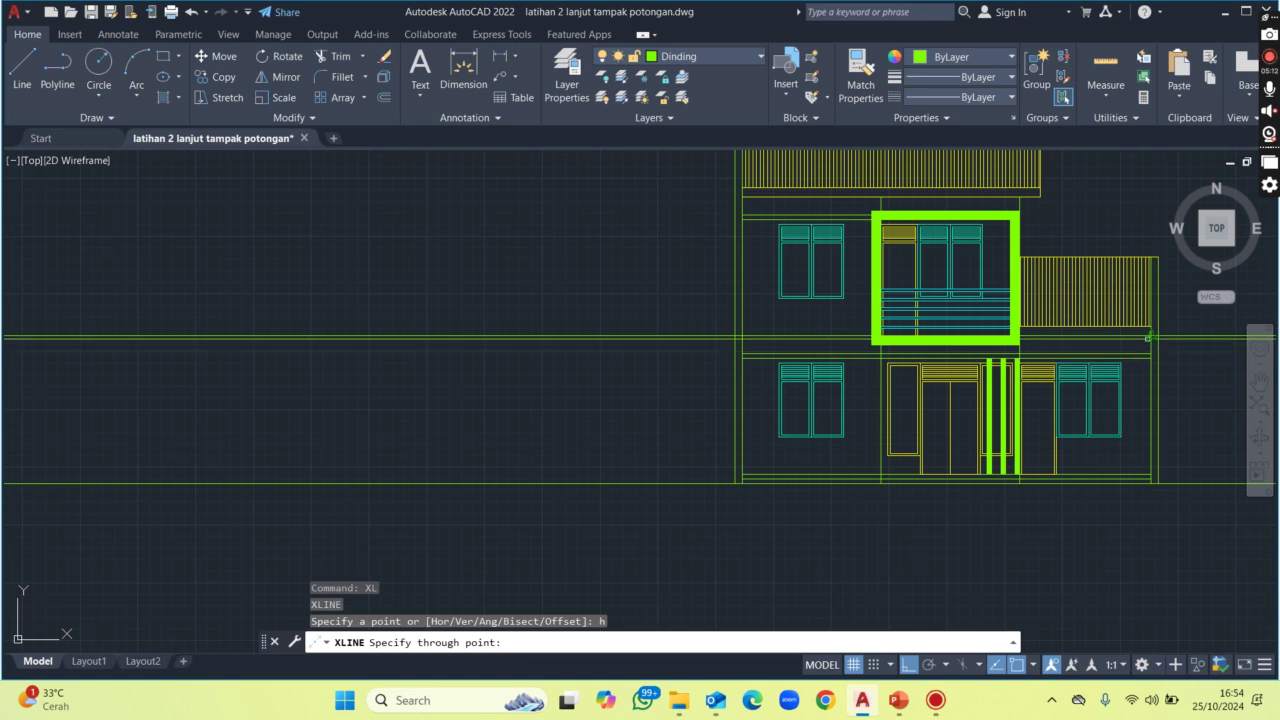
left_click(1150, 336)
scroll(887, 265, "down", 4)
scroll(815, 315, "down", 2)
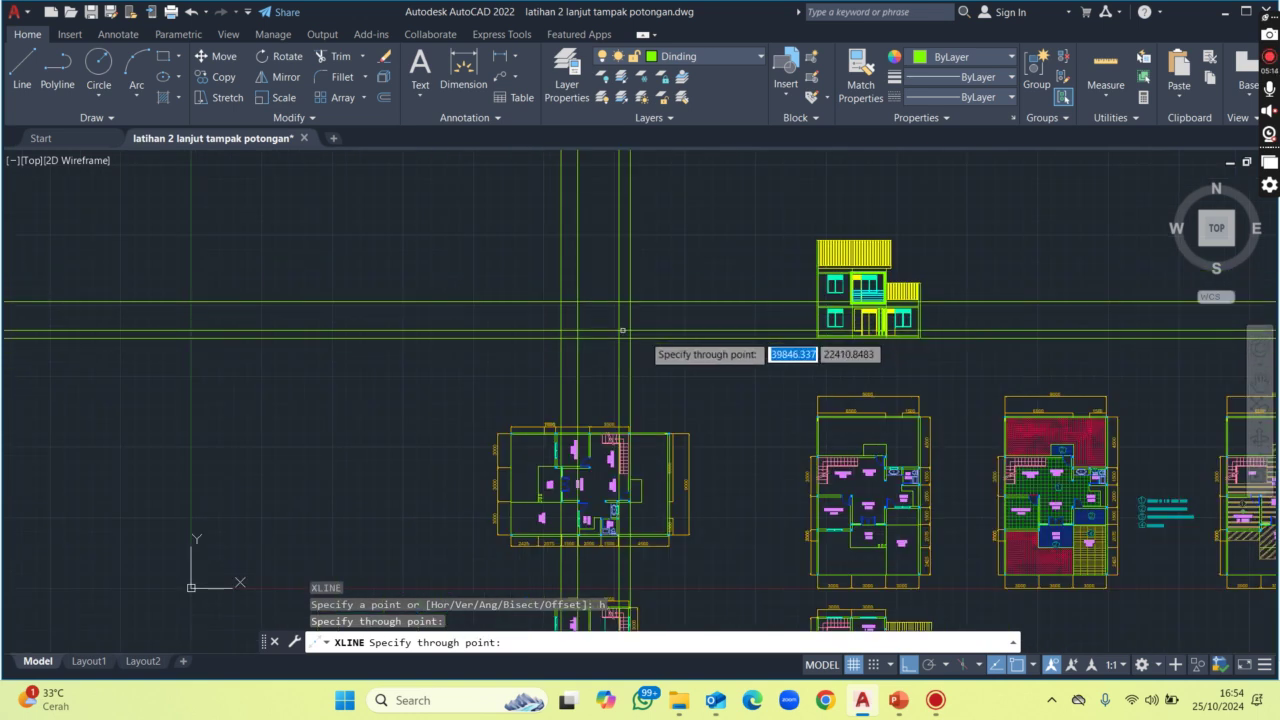
key("Return")
middle_click_drag(642, 304, 618, 282)
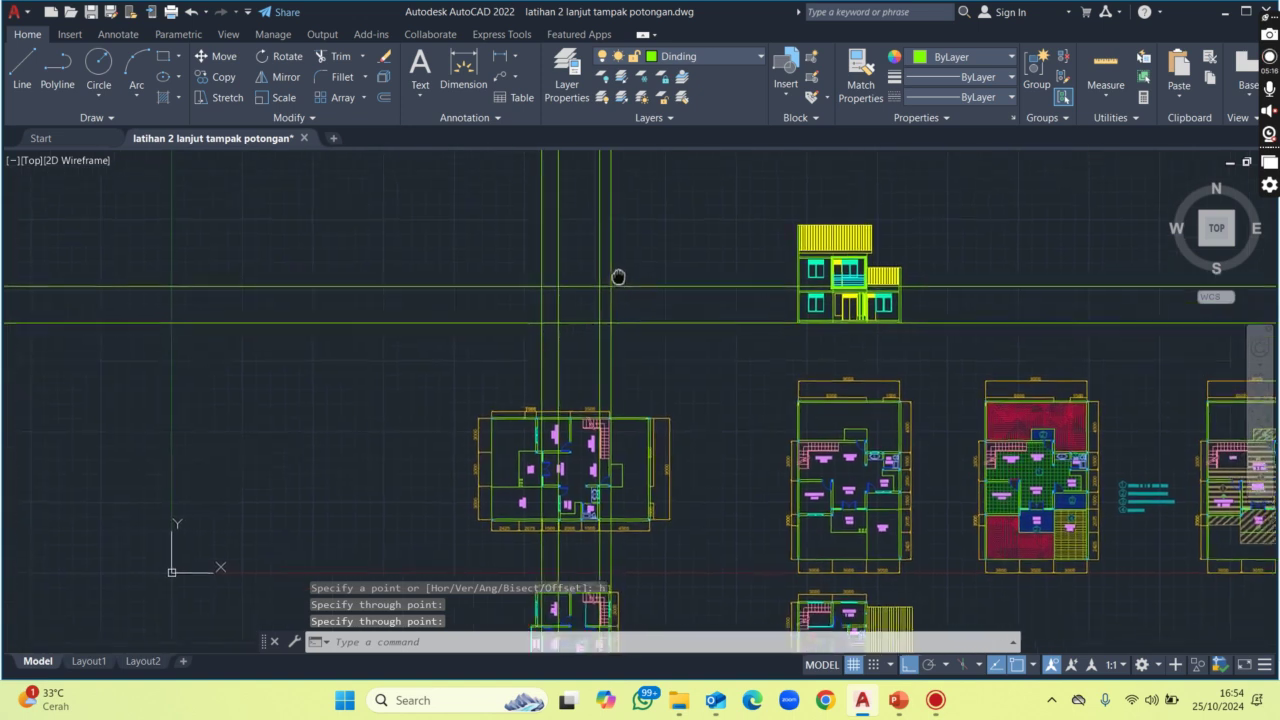
middle_click_drag(587, 362, 583, 324)
middle_click_drag(598, 402, 590, 287)
middle_click_drag(604, 376, 596, 442)
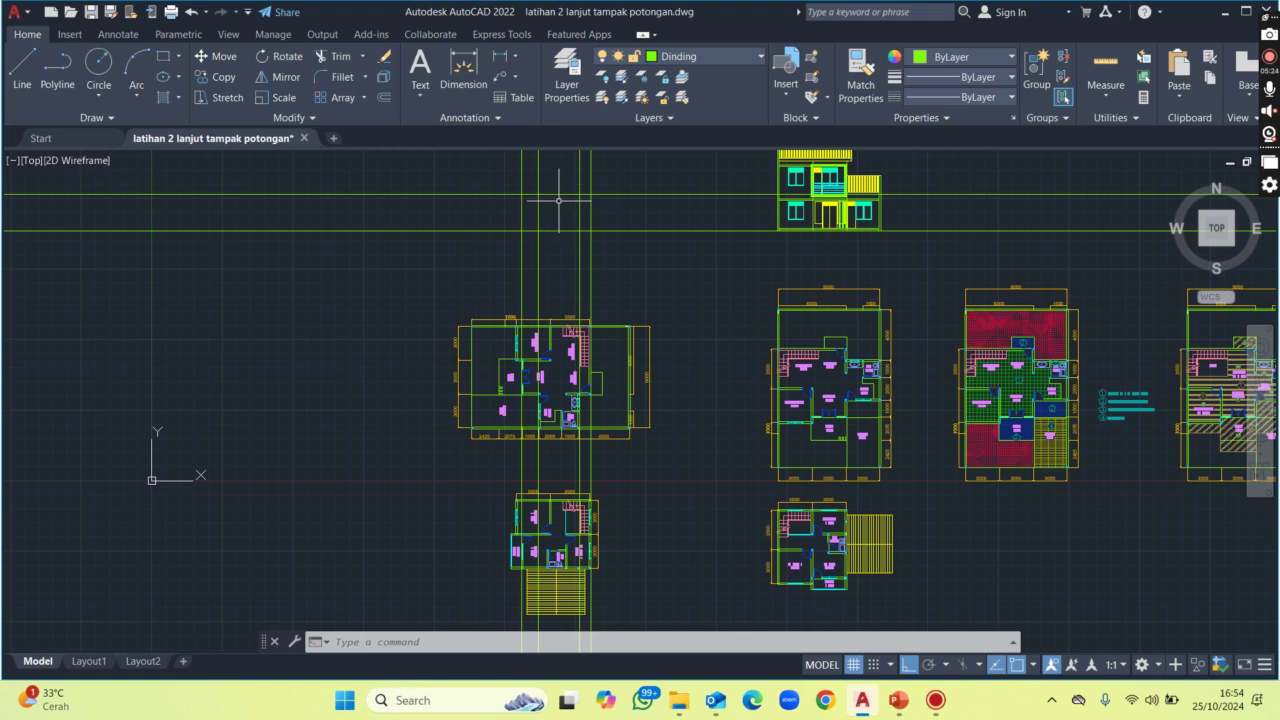
middle_click_drag(577, 206, 580, 232)
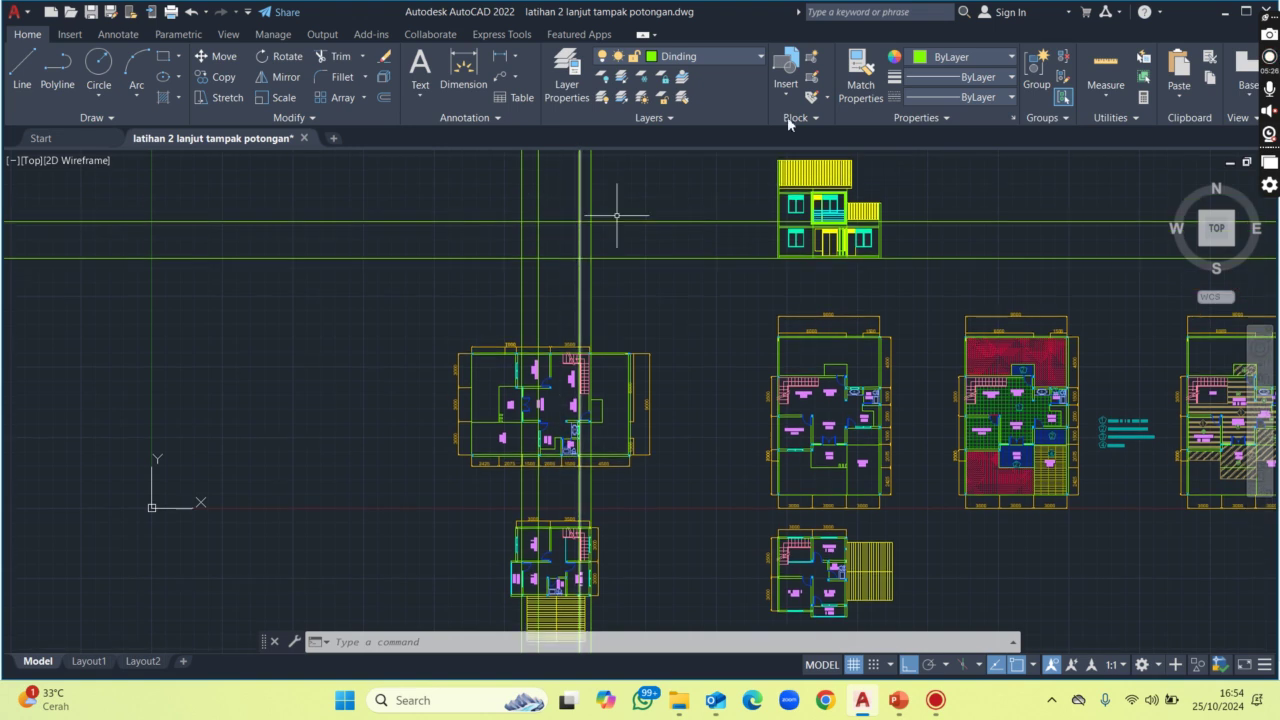
Make Atap the current layer.
left_click(689, 62)
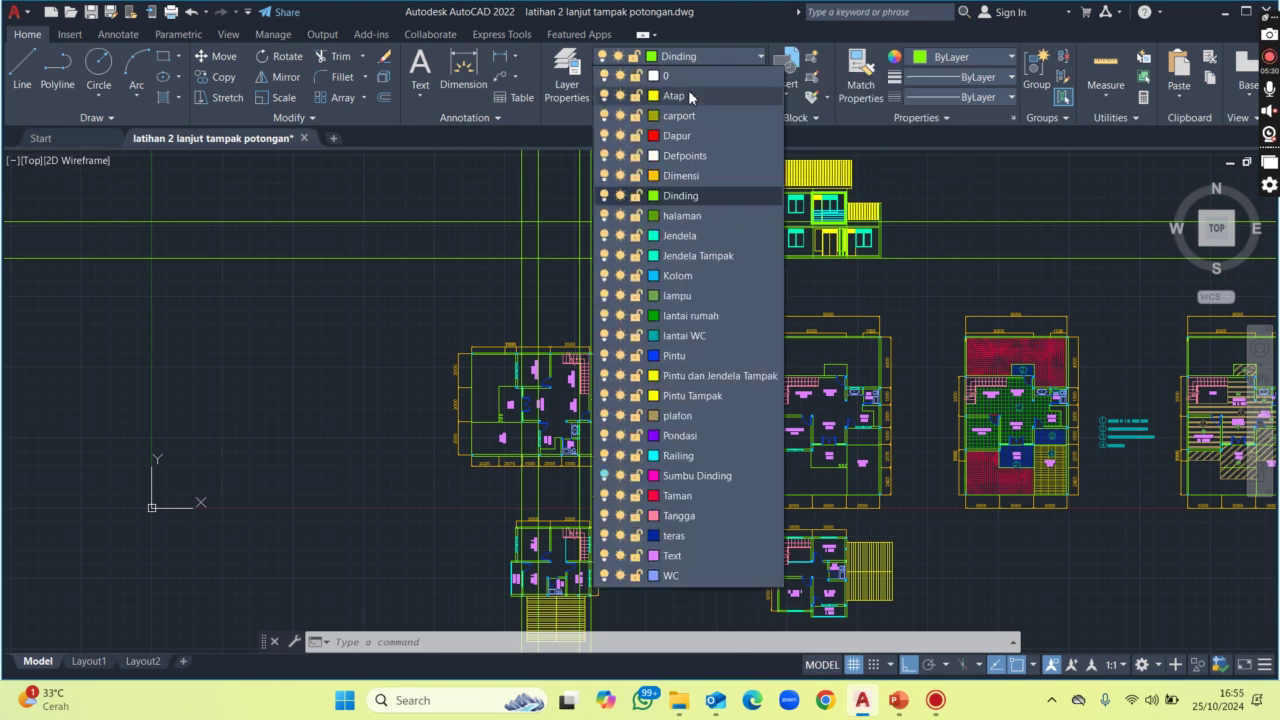
left_click(688, 97)
scroll(671, 200, "up", 2)
mouse_move(623, 200)
middle_mouse_down()
mouse_move(614, 260)
mouse_move(680, 289)
middle_mouse_up()
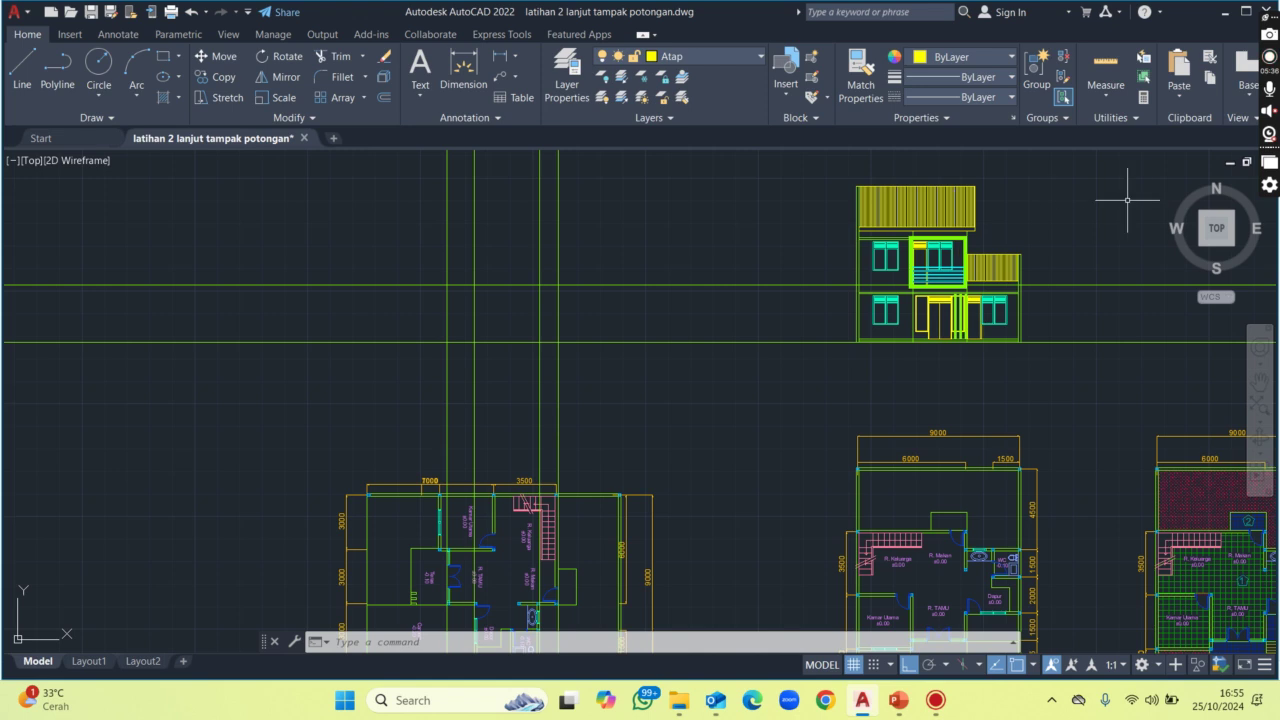
Draw a horizontal construction line marking the top of the lower side roof.
type("xl")
key("Return")
type("h")
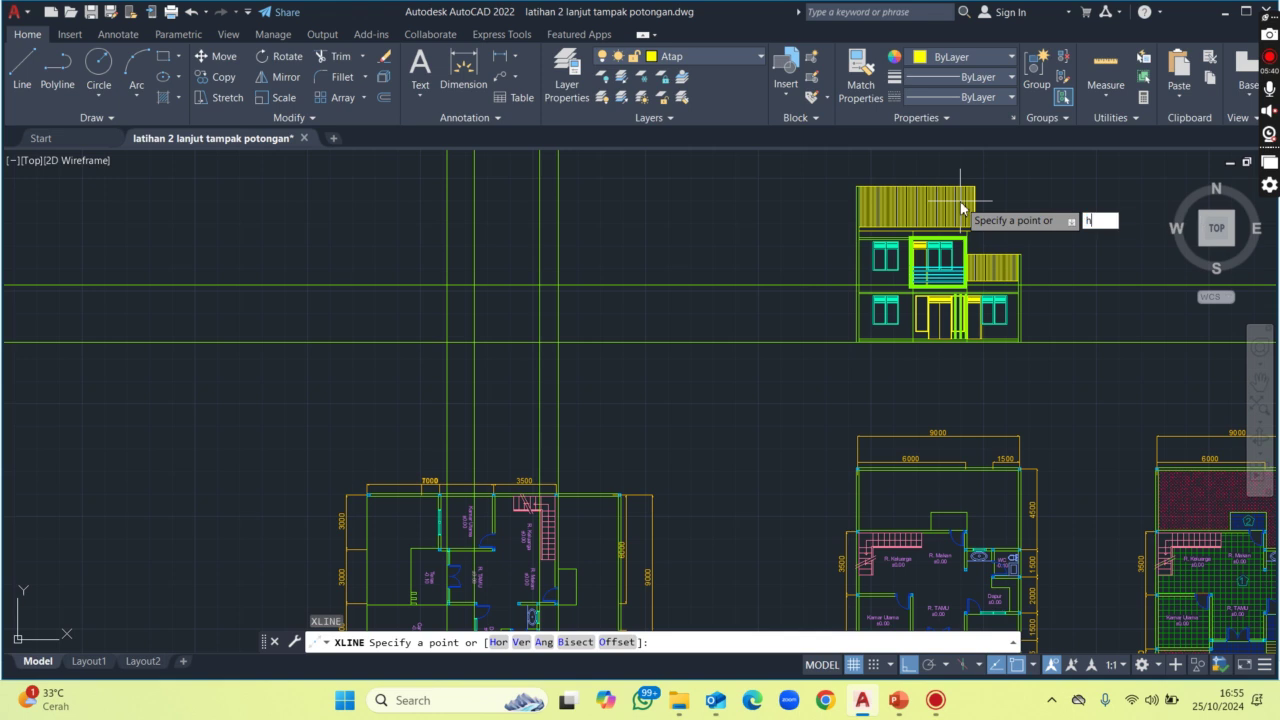
key("Return")
scroll(1017, 252, "up", 1)
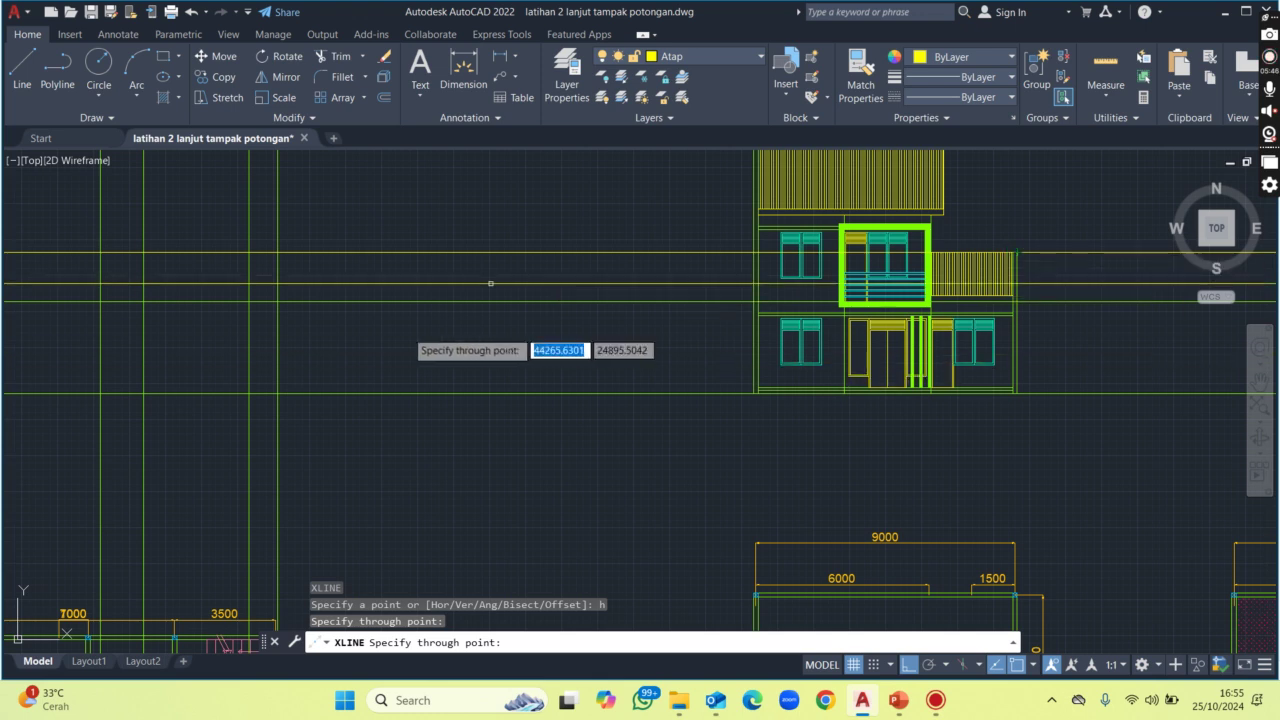
scroll(429, 331, "down", 1)
scroll(440, 348, "down", 1)
key("Escape")
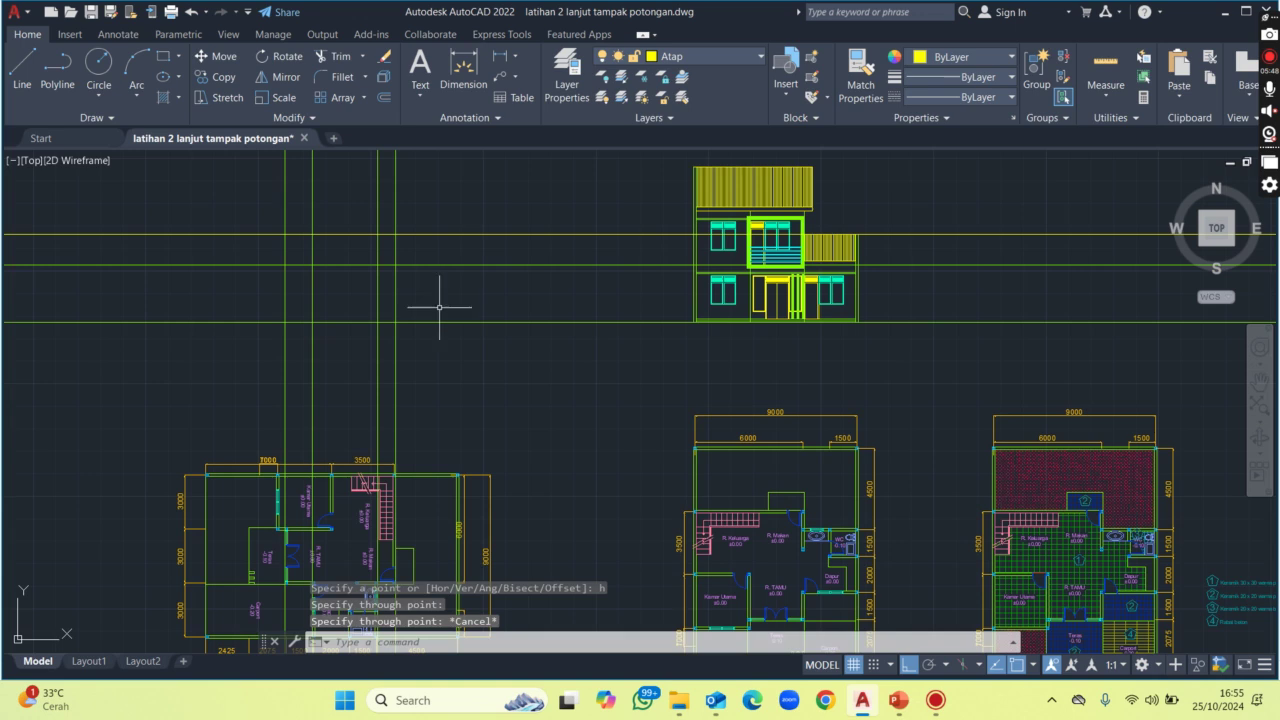
scroll(443, 300, "down", 2)
scroll(466, 211, "down", 2)
mouse_move(405, 462)
middle_mouse_down()
mouse_move(435, 462)
mouse_move(437, 310)
middle_mouse_up()
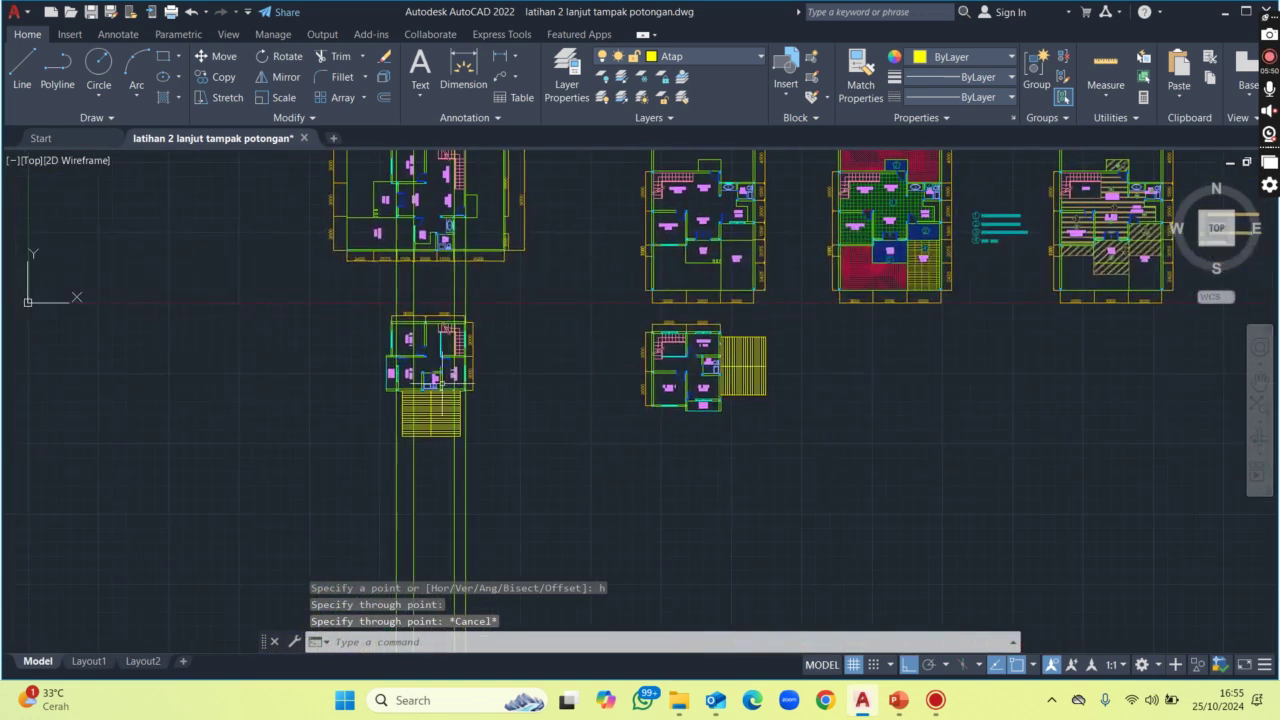
Place two vertical construction lines beside the floor plan.
scroll(438, 420, "up", 3)
middle_click_drag(481, 350, 487, 372)
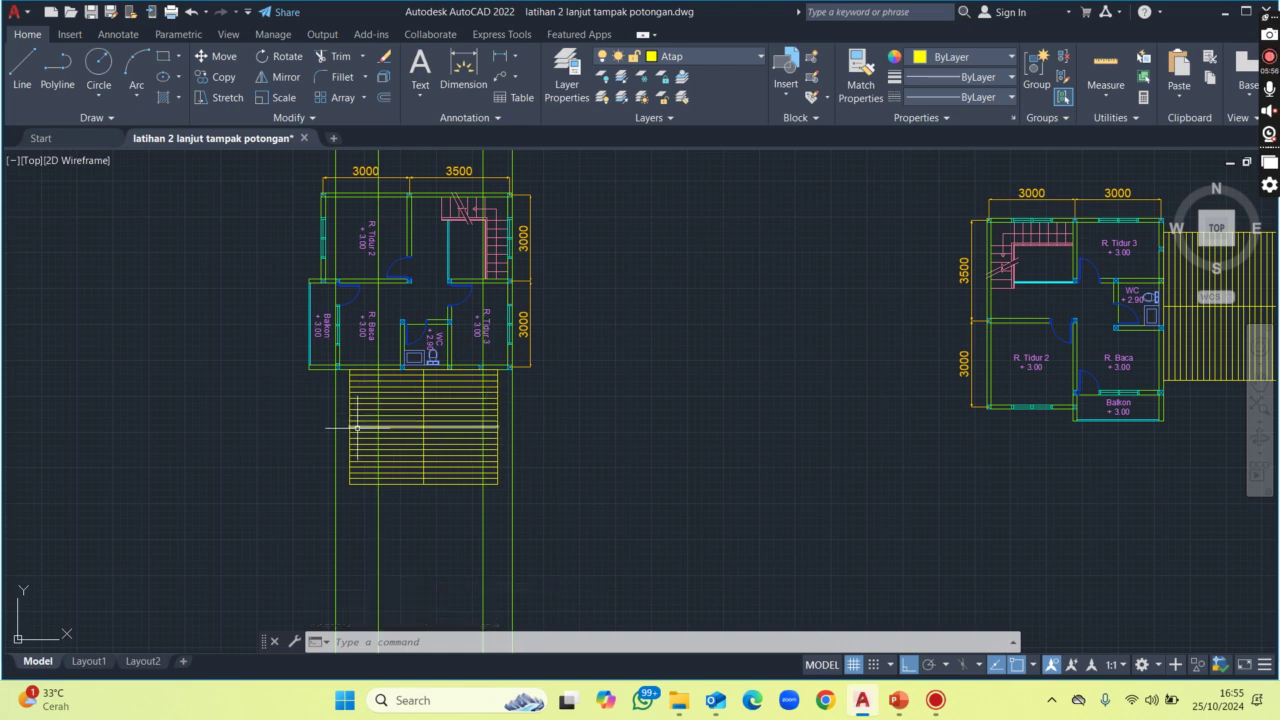
middle_click_drag(411, 414, 411, 429)
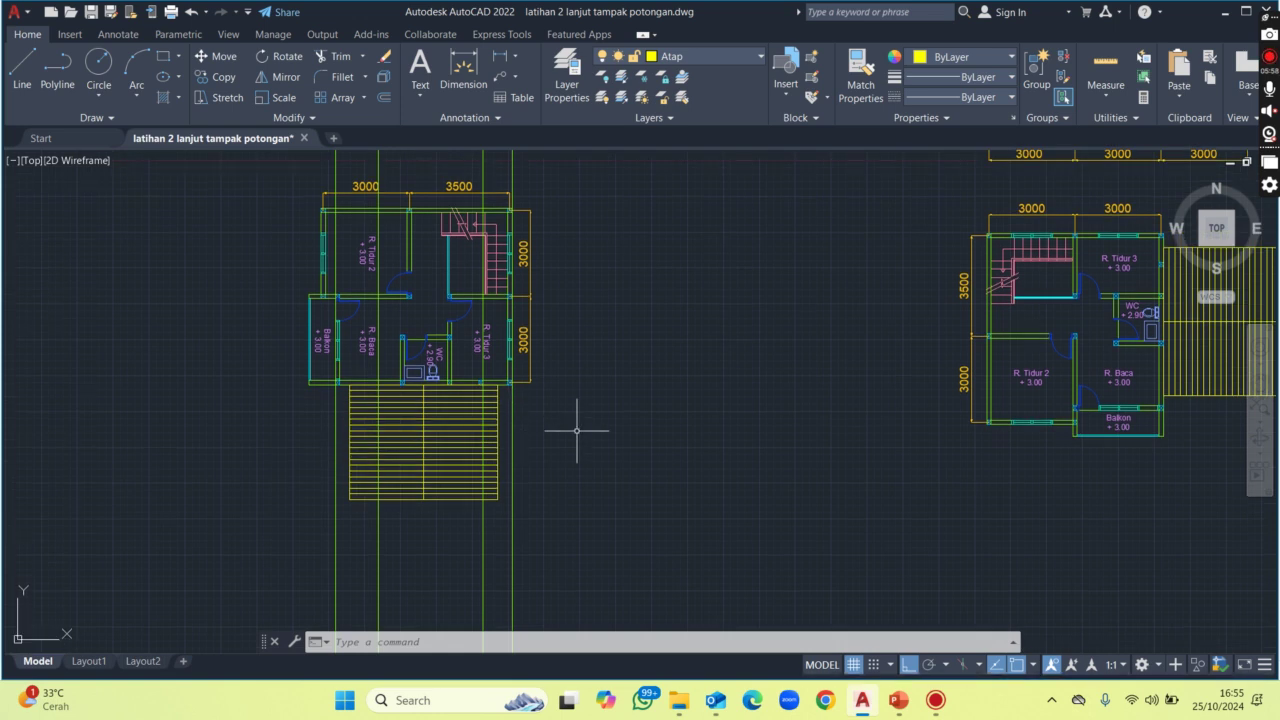
type("xl")
key("Return")
type("v")
key("Return")
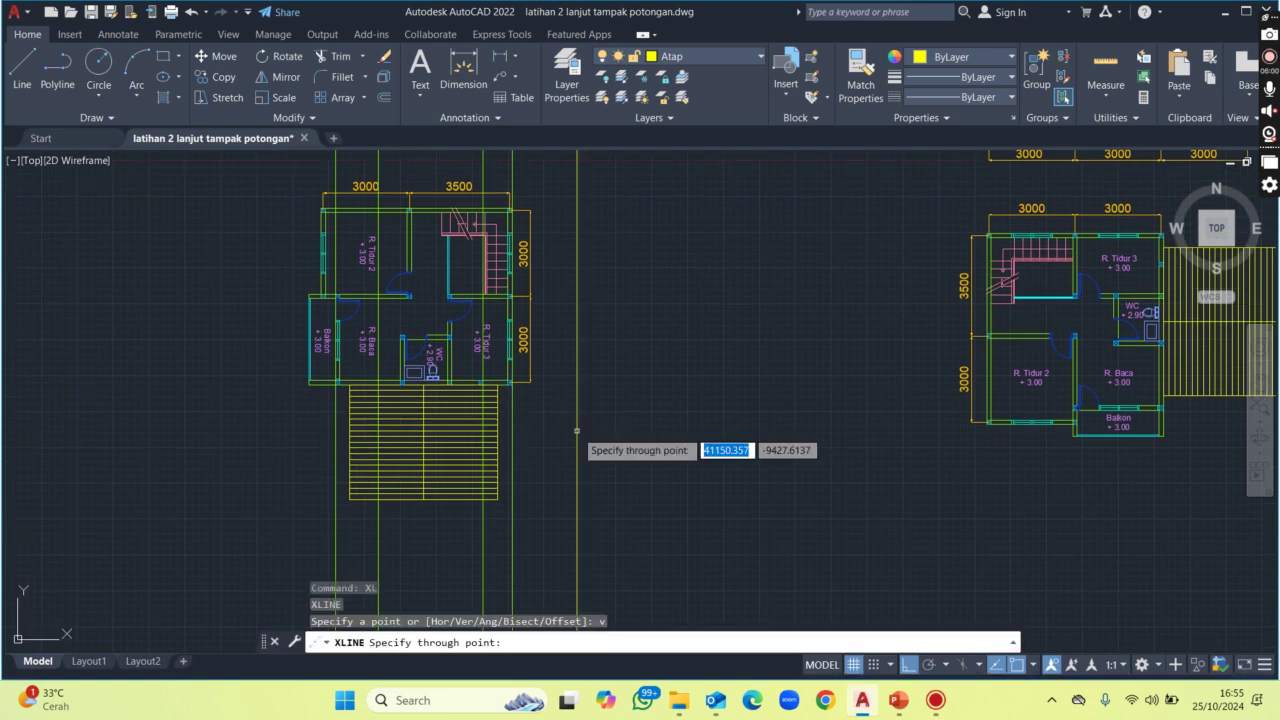
left_click(497, 495)
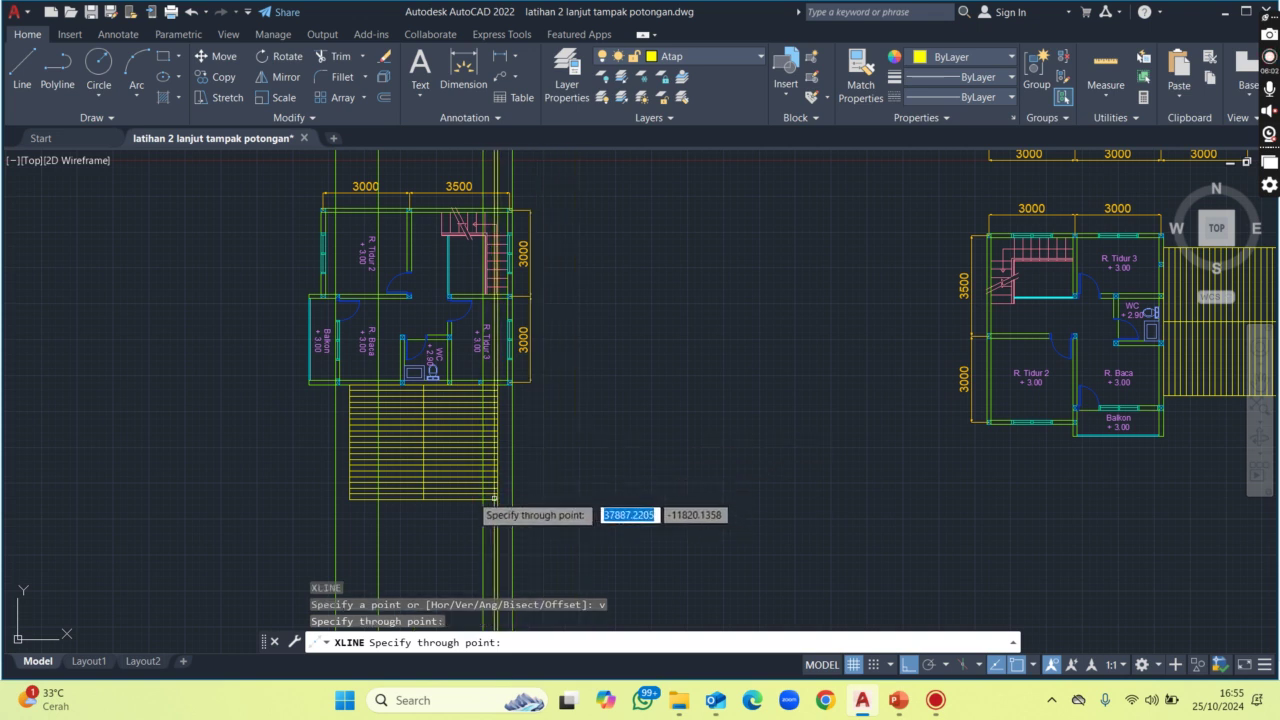
left_click(335, 500)
scroll(430, 520, "down", 3)
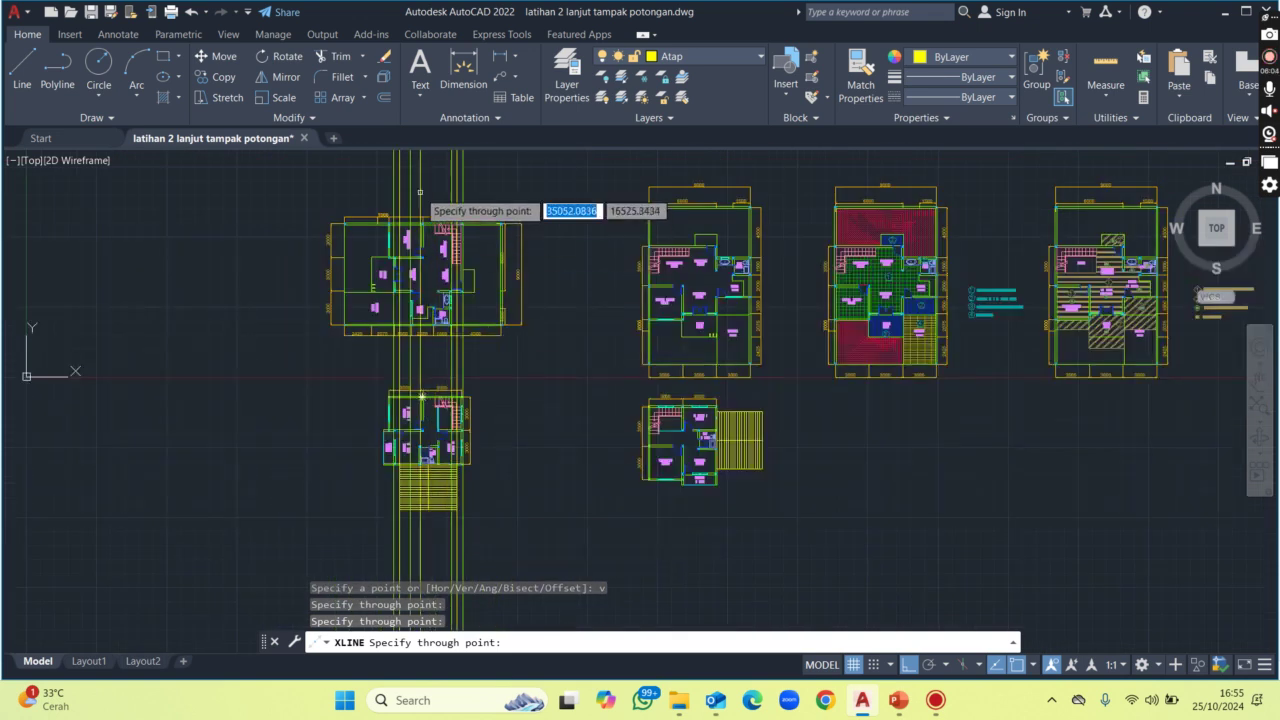
middle_click_drag(430, 200, 424, 469)
key("Return")
Add a vertical construction line through the hatched terrace.
scroll(443, 345, "up", 2)
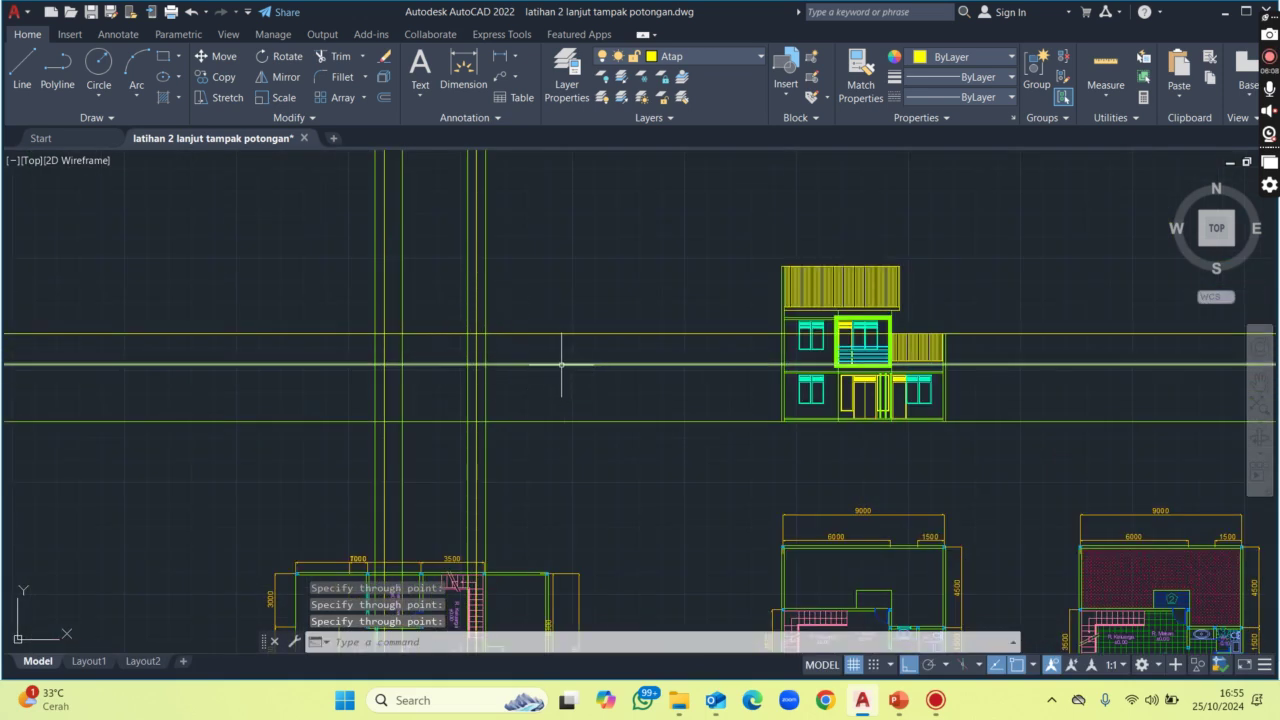
scroll(400, 345, "up", 2)
middle_click_drag(437, 337, 289, 344)
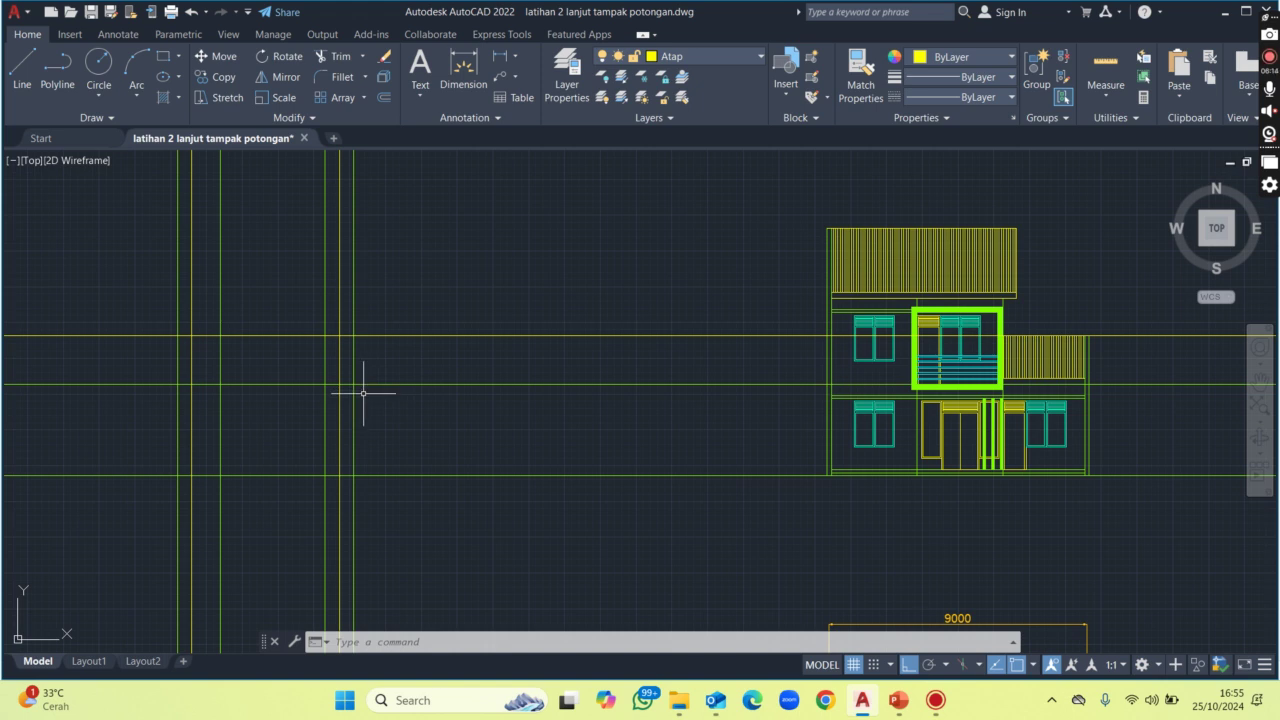
scroll(368, 263, "down", 2)
scroll(380, 391, "down", 1)
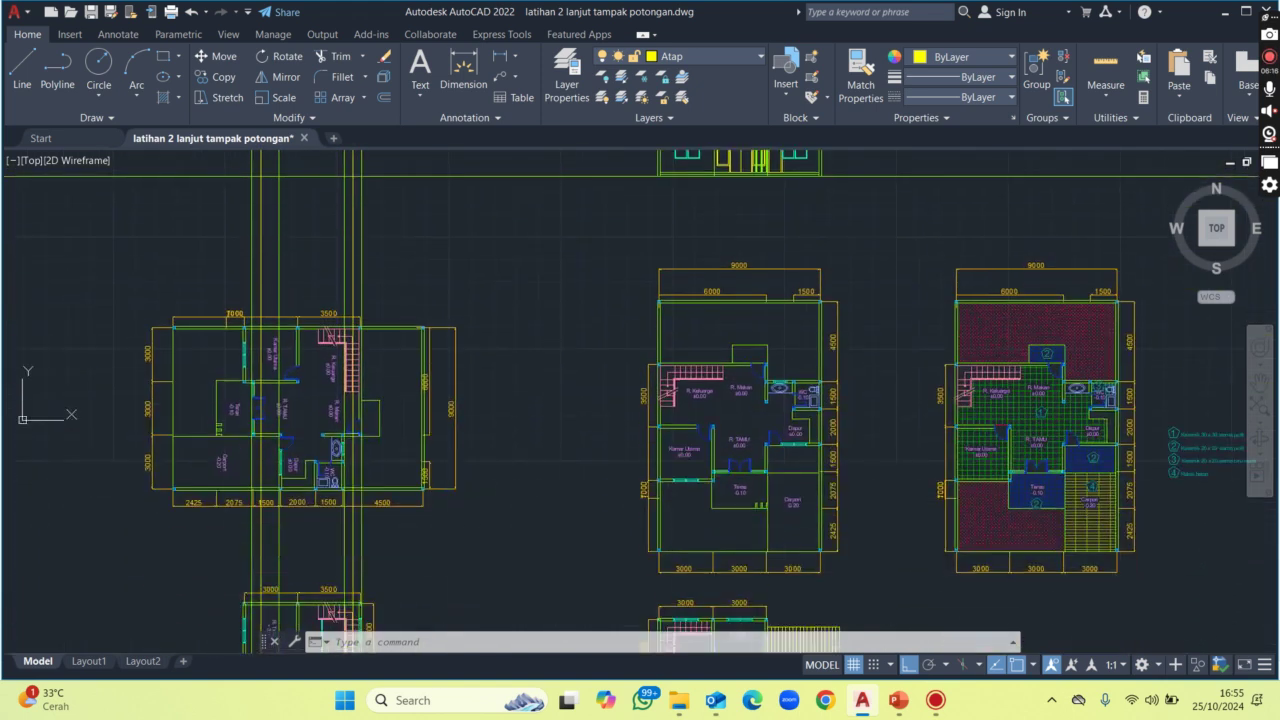
scroll(385, 259, "down", 2)
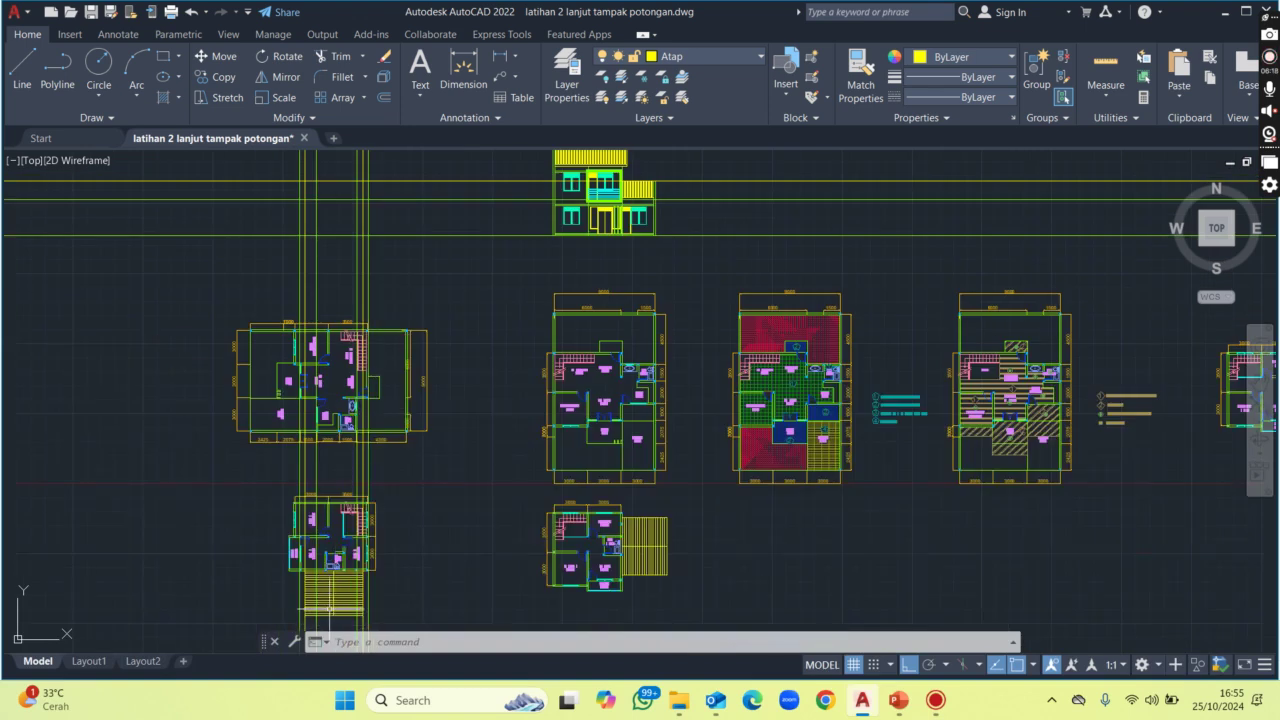
scroll(340, 598, "up", 1)
scroll(334, 594, "up", 1)
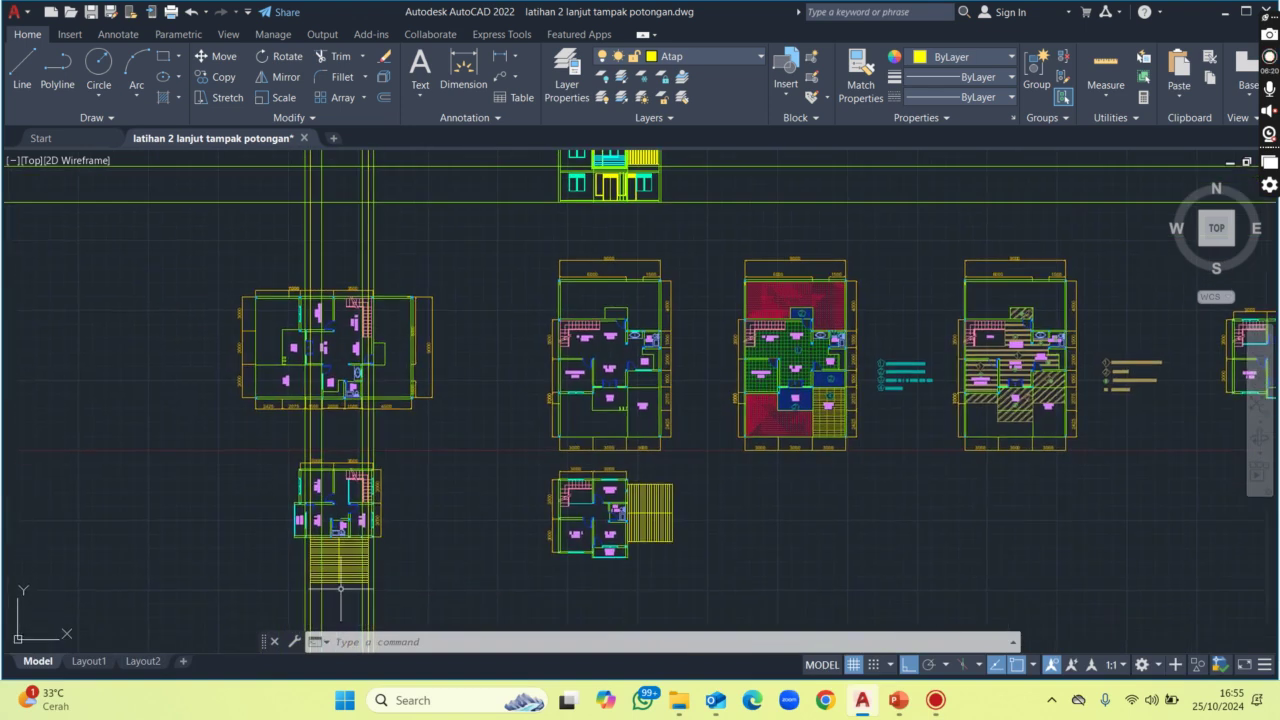
scroll(334, 590, "up", 1)
scroll(334, 584, "up", 2)
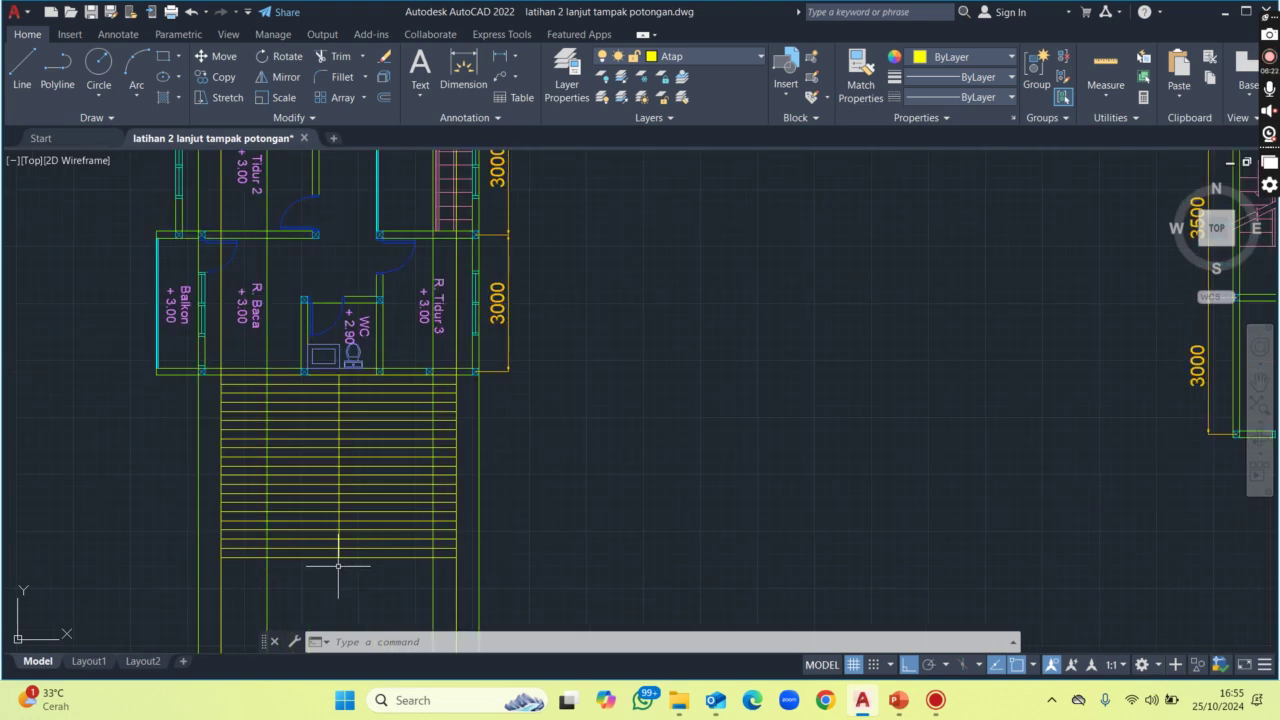
type("xl")
key("Return")
type("v")
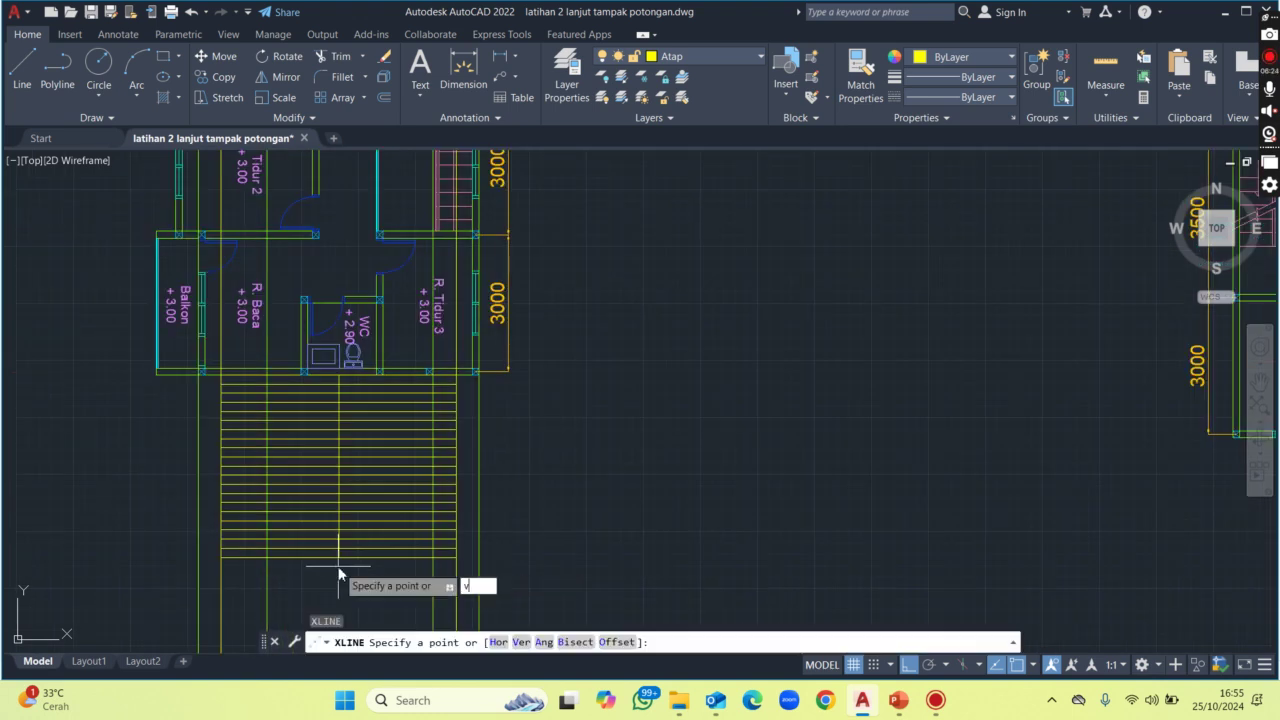
key("Return")
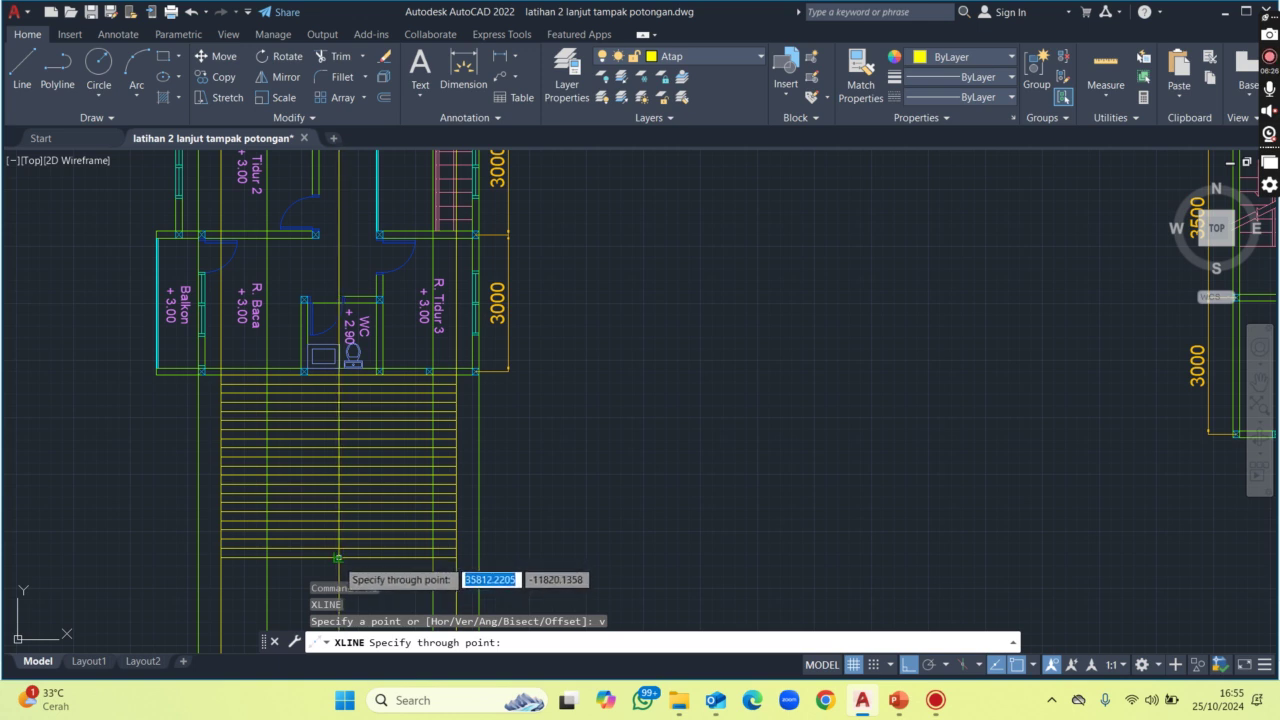
left_click(338, 557)
scroll(347, 582, "down", 2)
scroll(447, 348, "down", 1)
scroll(433, 617, "down", 2)
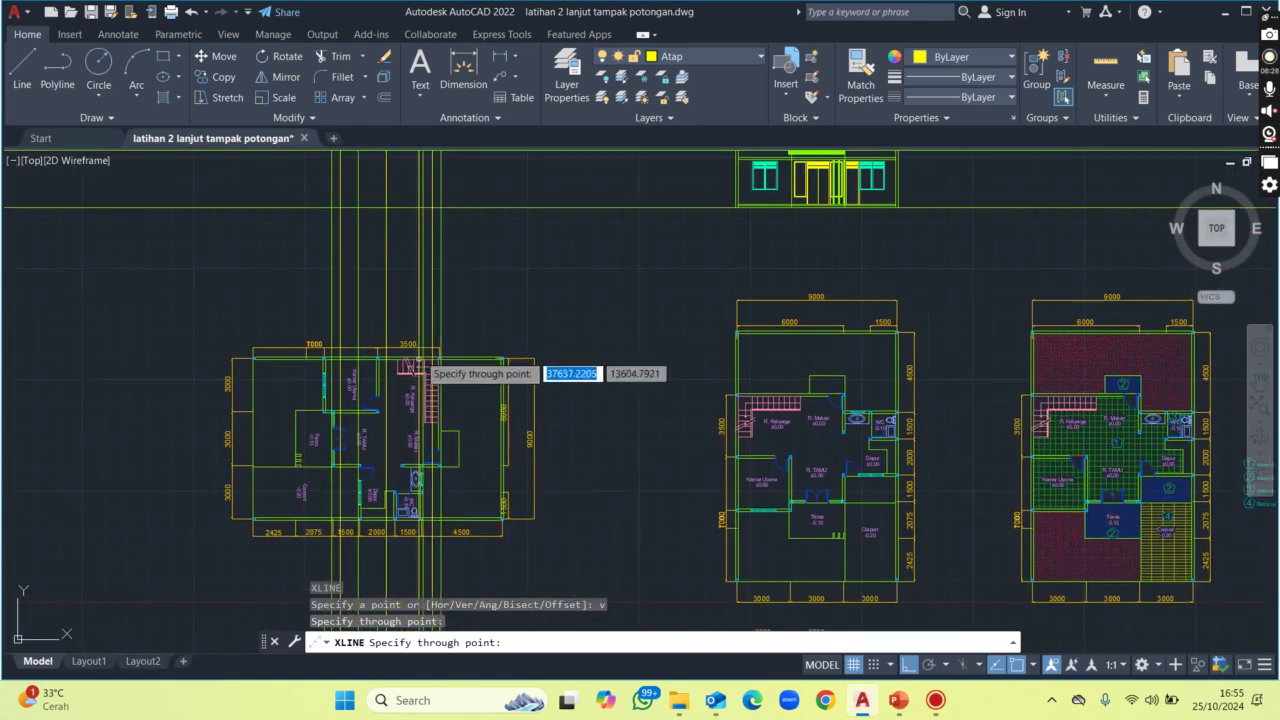
key("Return")
middle_click_drag(391, 271, 400, 490)
scroll(422, 508, "up", 2)
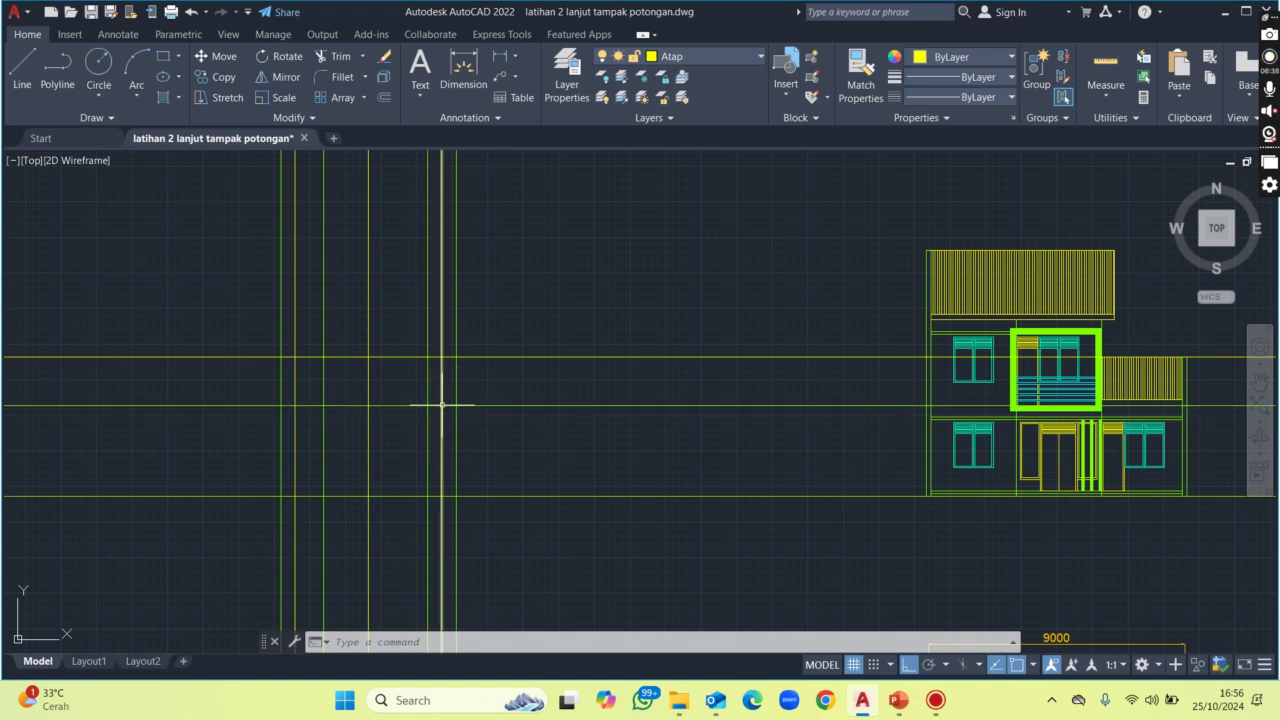
With Ortho off, draw two roof slopes from the right eave to the central apex to the left eave.
type("l")
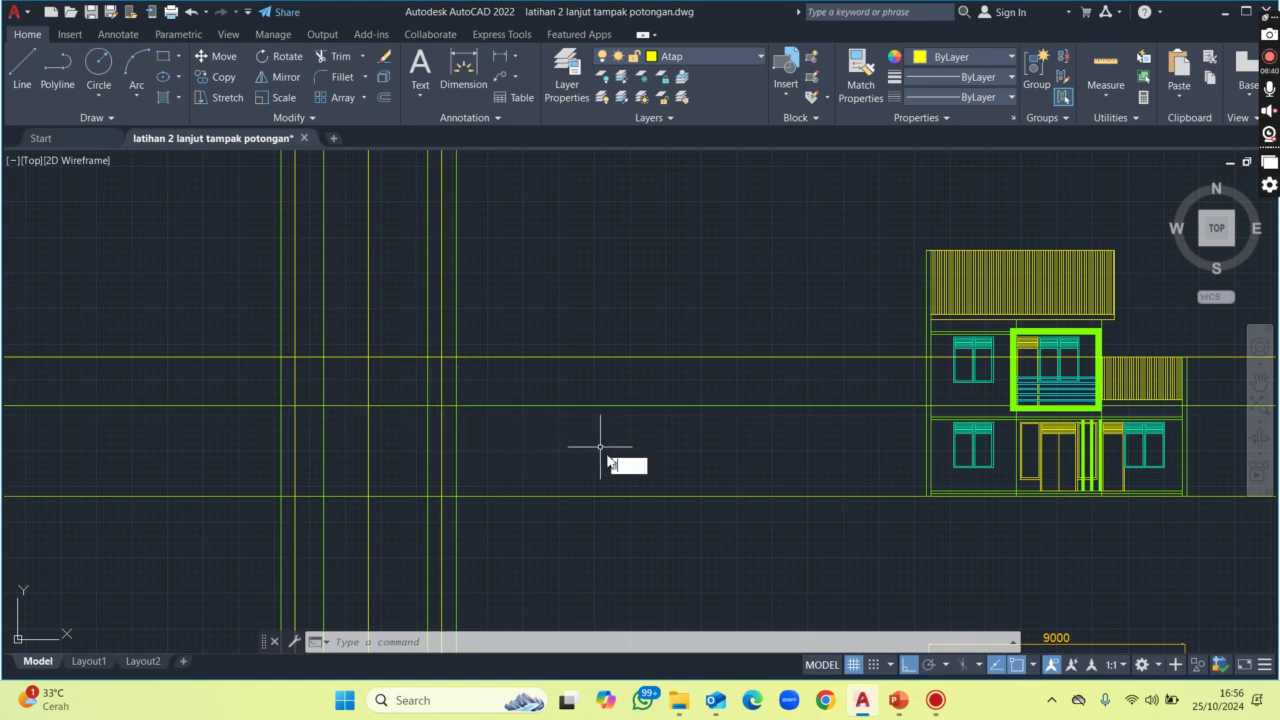
key("Return")
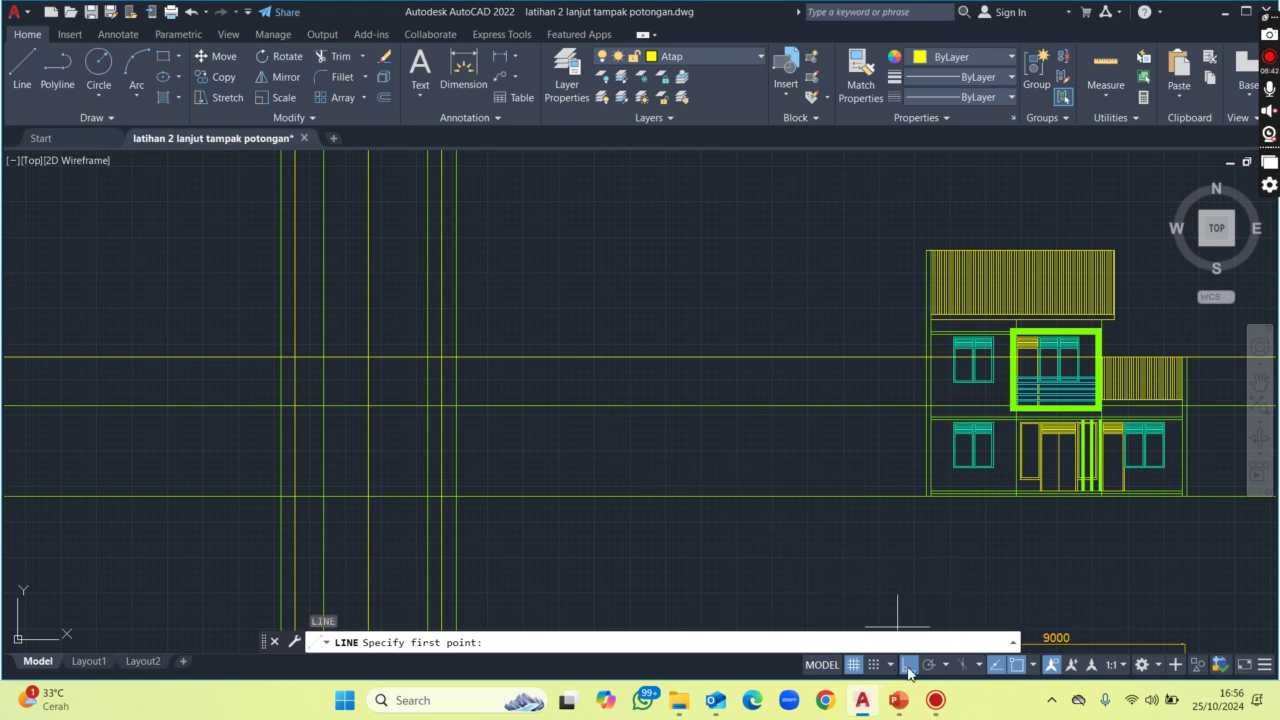
left_click(909, 666)
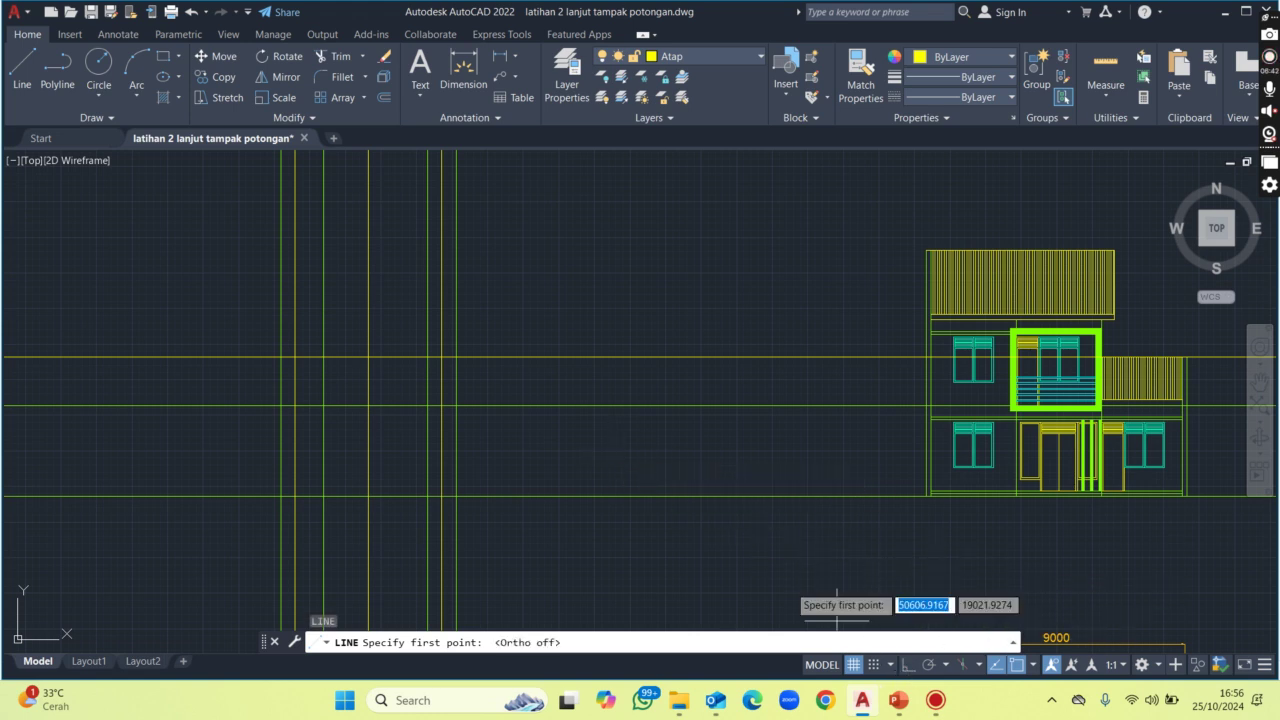
left_click(441, 407)
left_click(368, 357)
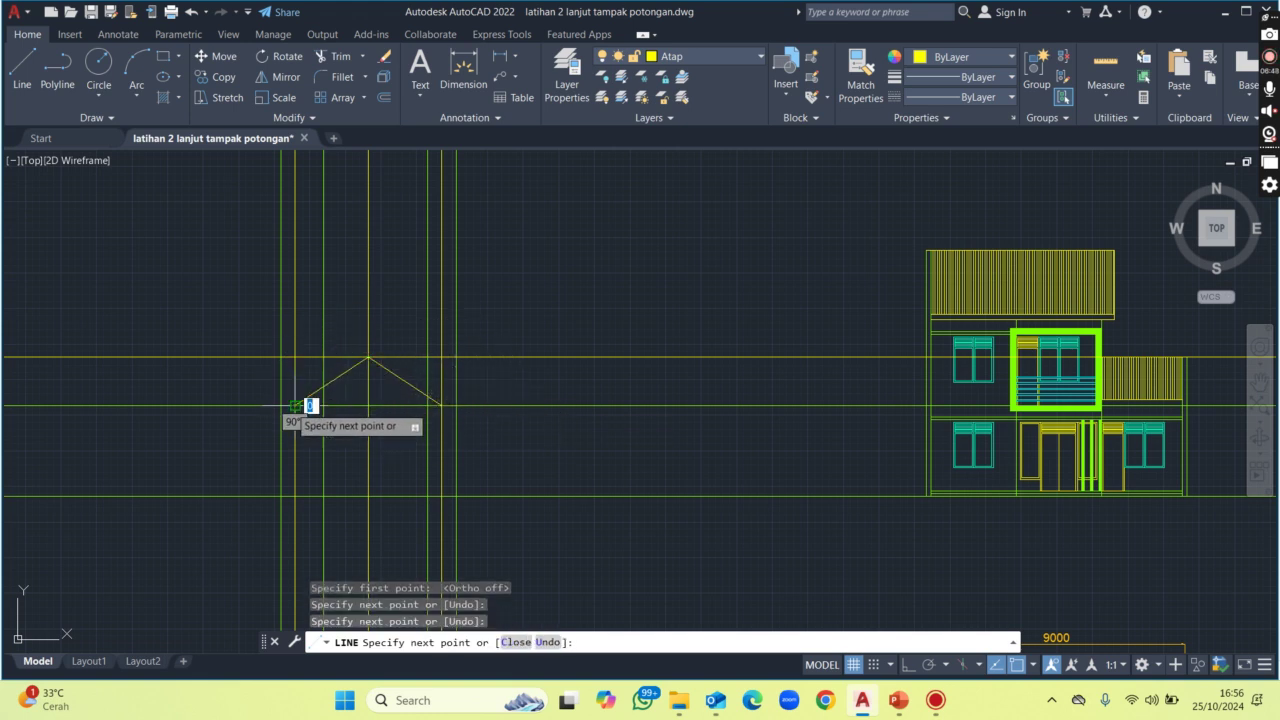
left_click(296, 406)
key("Return")
scroll(396, 377, "up", 2)
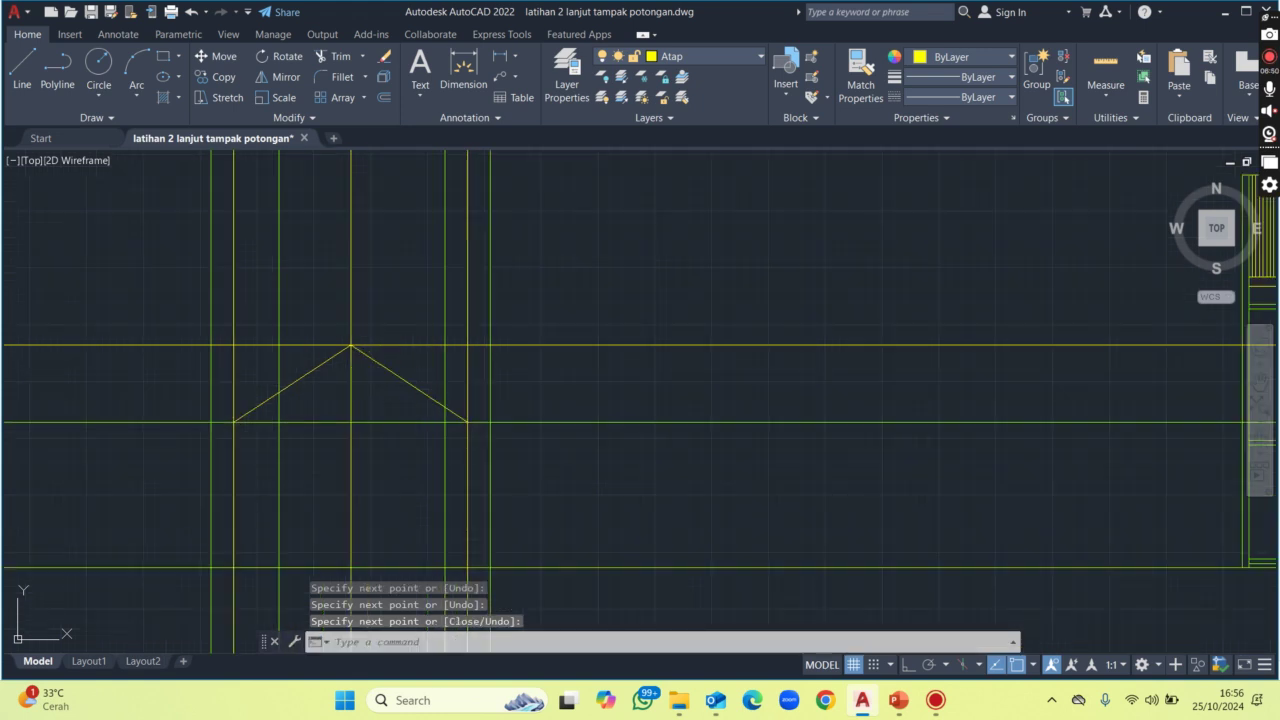
middle_click_drag(419, 403, 428, 384)
scroll(426, 404, "down", 1)
scroll(400, 417, "down", 2)
scroll(1160, 416, "up", 2)
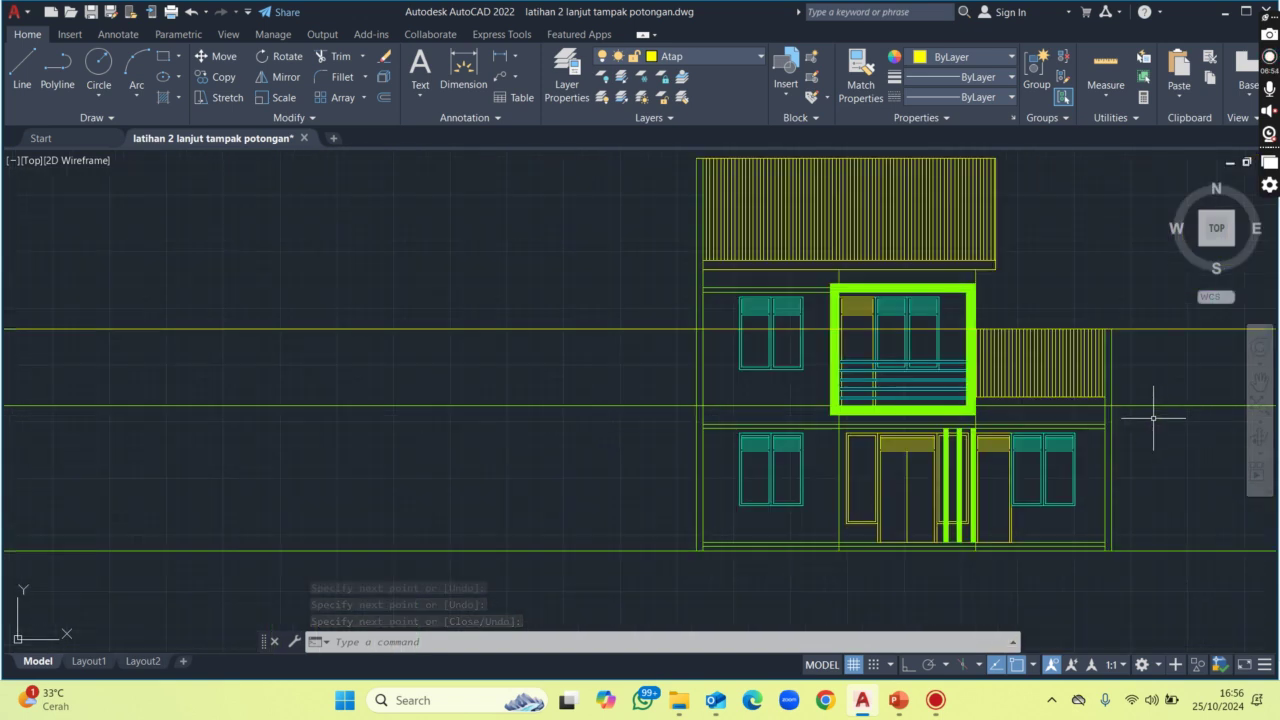
scroll(1160, 416, "up", 2)
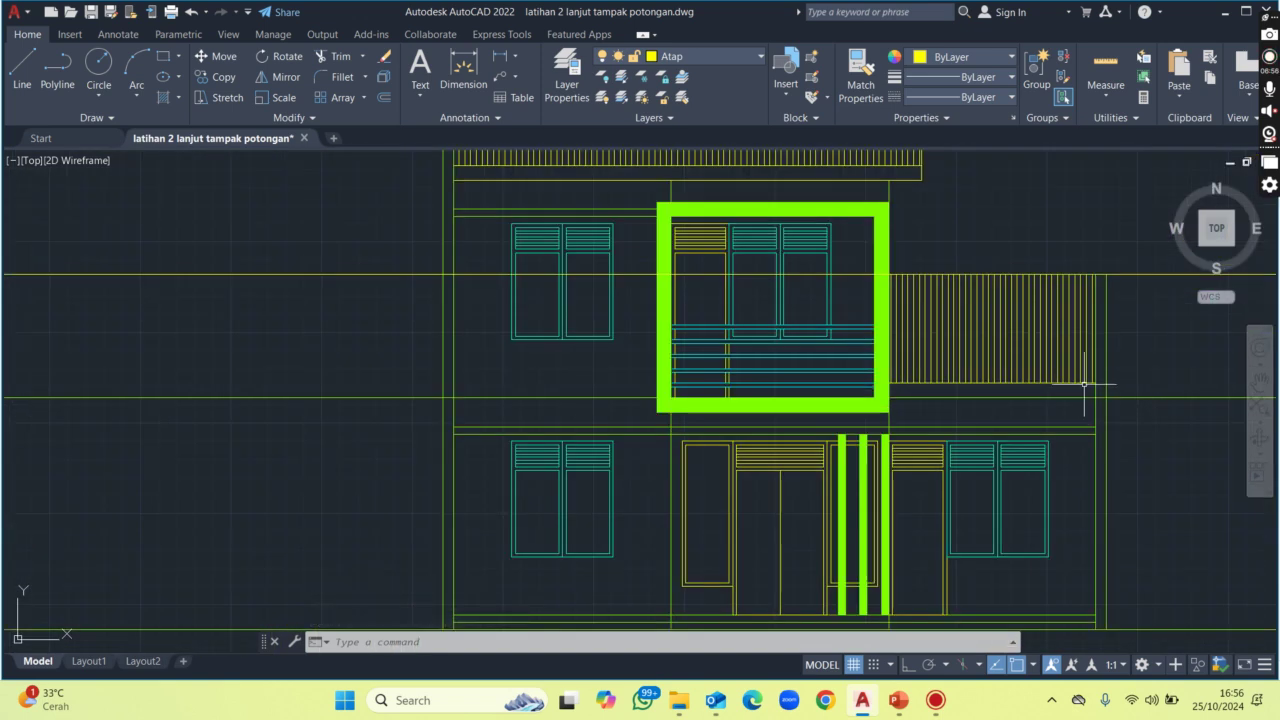
scroll(1090, 400, "down", 1)
scroll(886, 417, "down", 2)
scroll(886, 417, "down", 1)
scroll(423, 380, "up", 1)
scroll(433, 387, "up", 1)
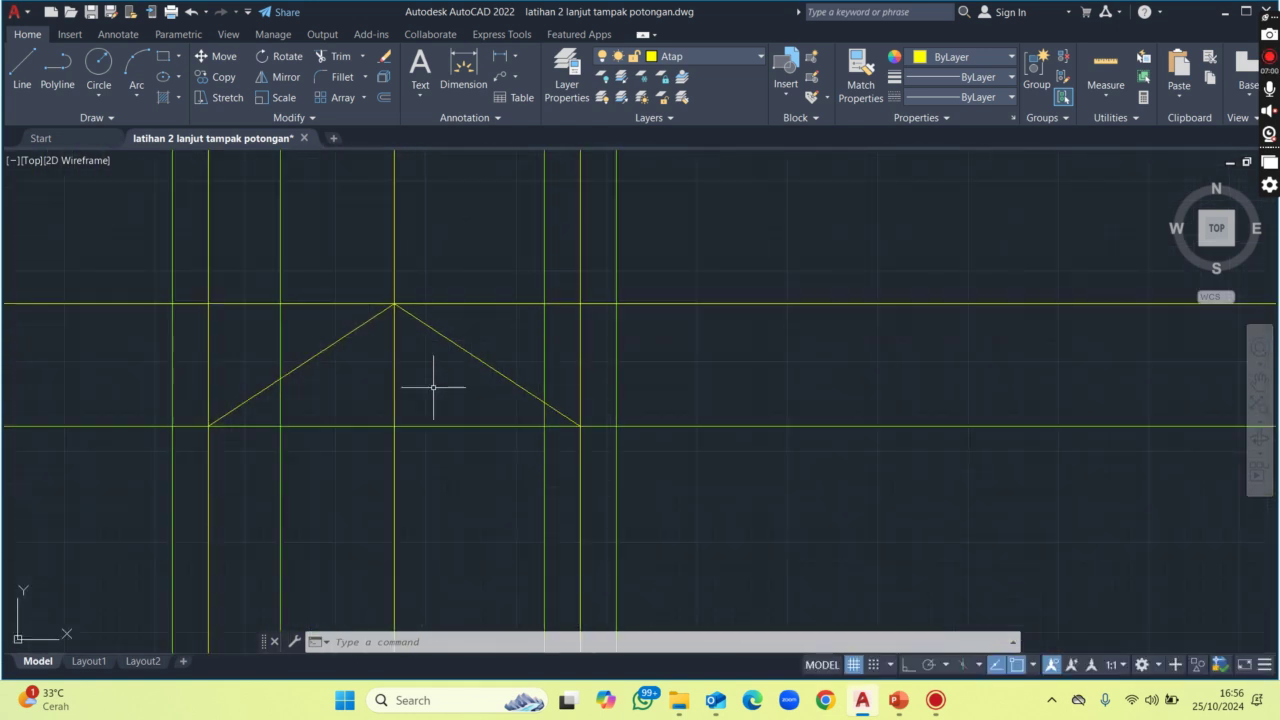
Offset both roof slopes 200 downward to give the roof thickness.
type("o")
key("Return")
type("200")
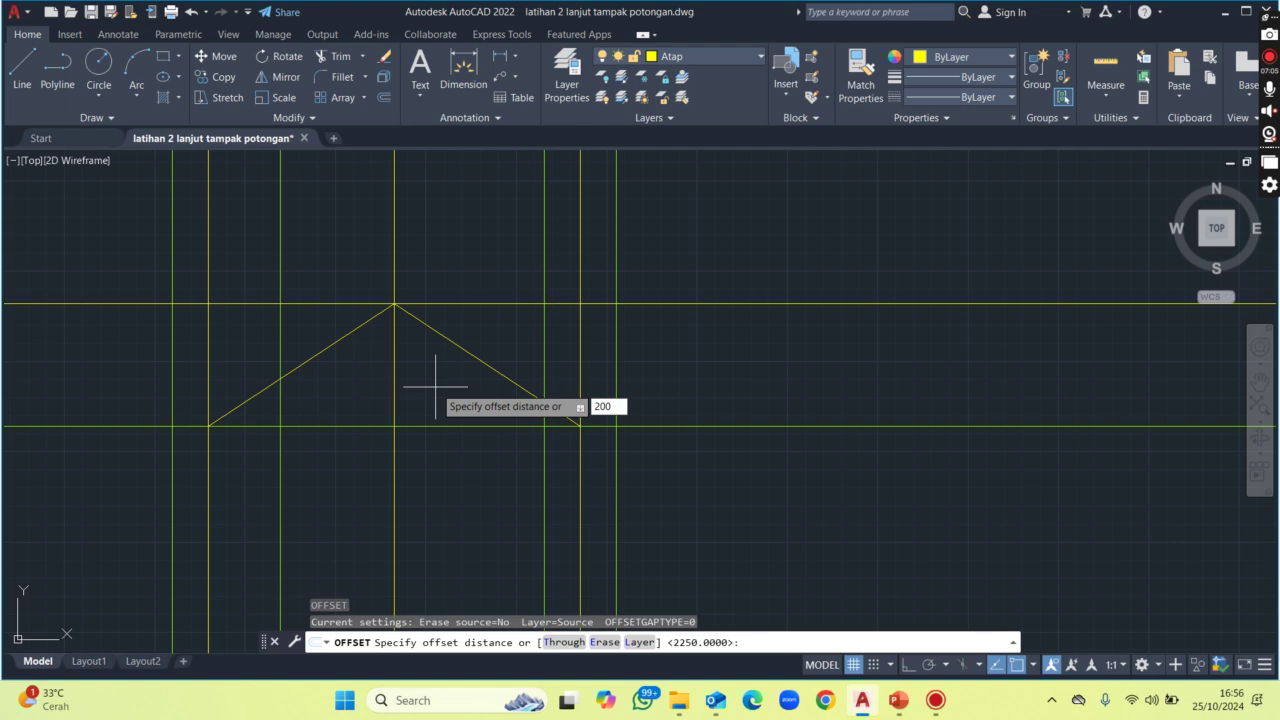
key("Return")
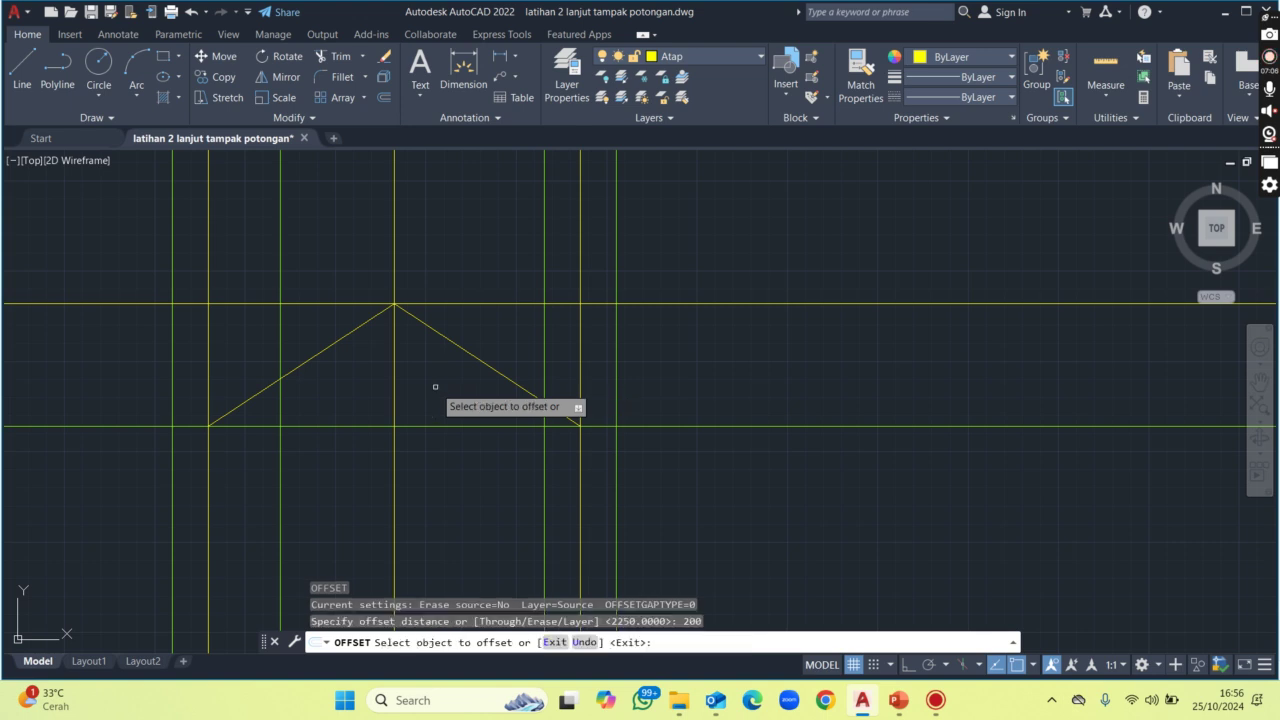
left_click(470, 351)
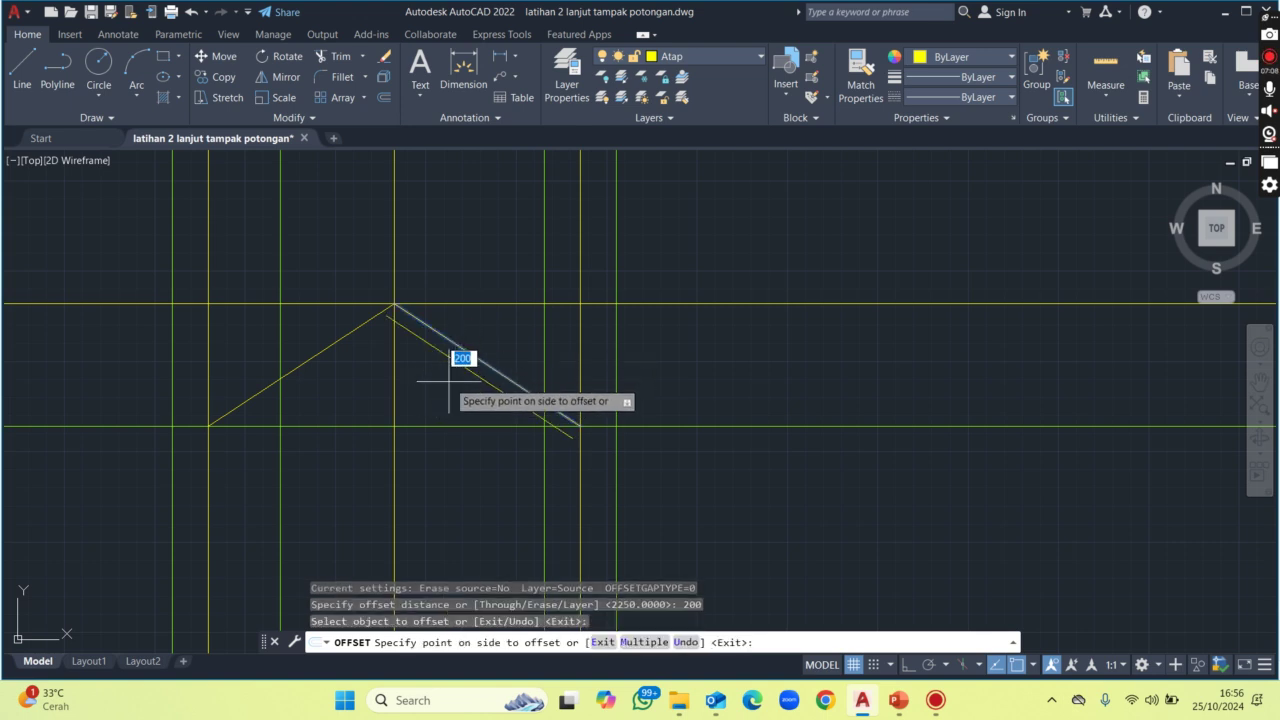
left_click(449, 381)
left_click(321, 345)
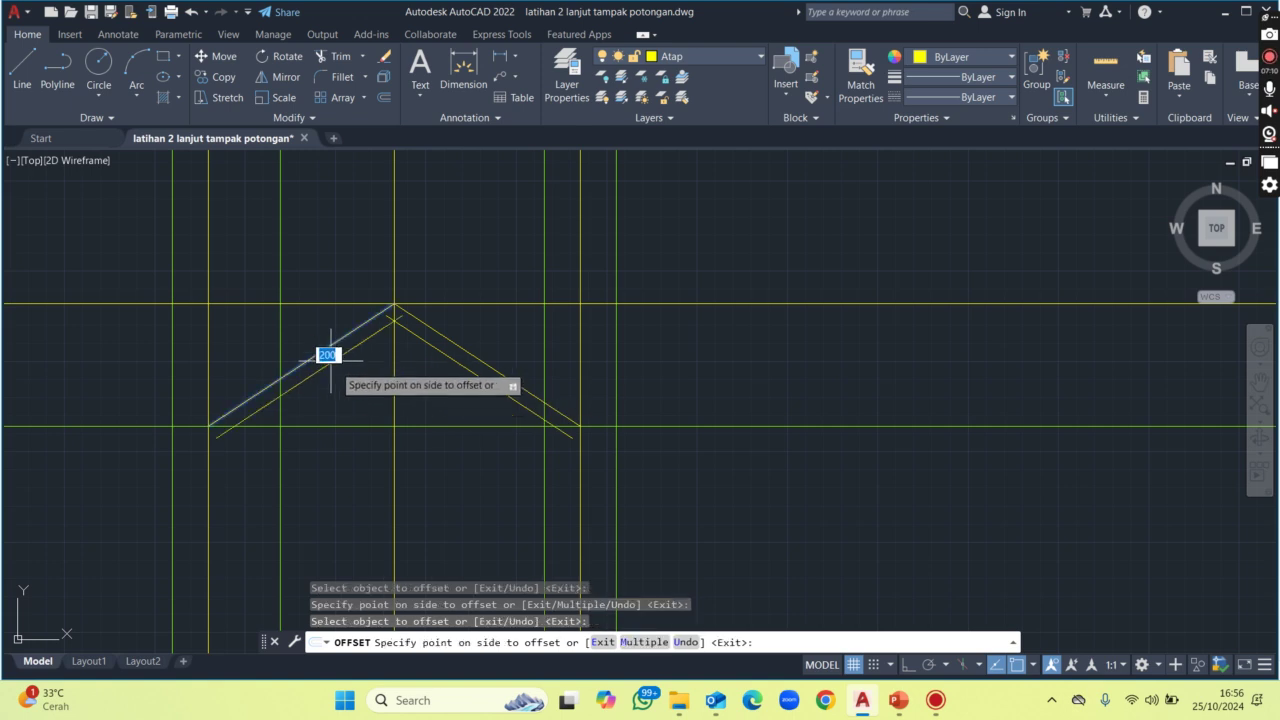
left_click(330, 362)
key("Return")
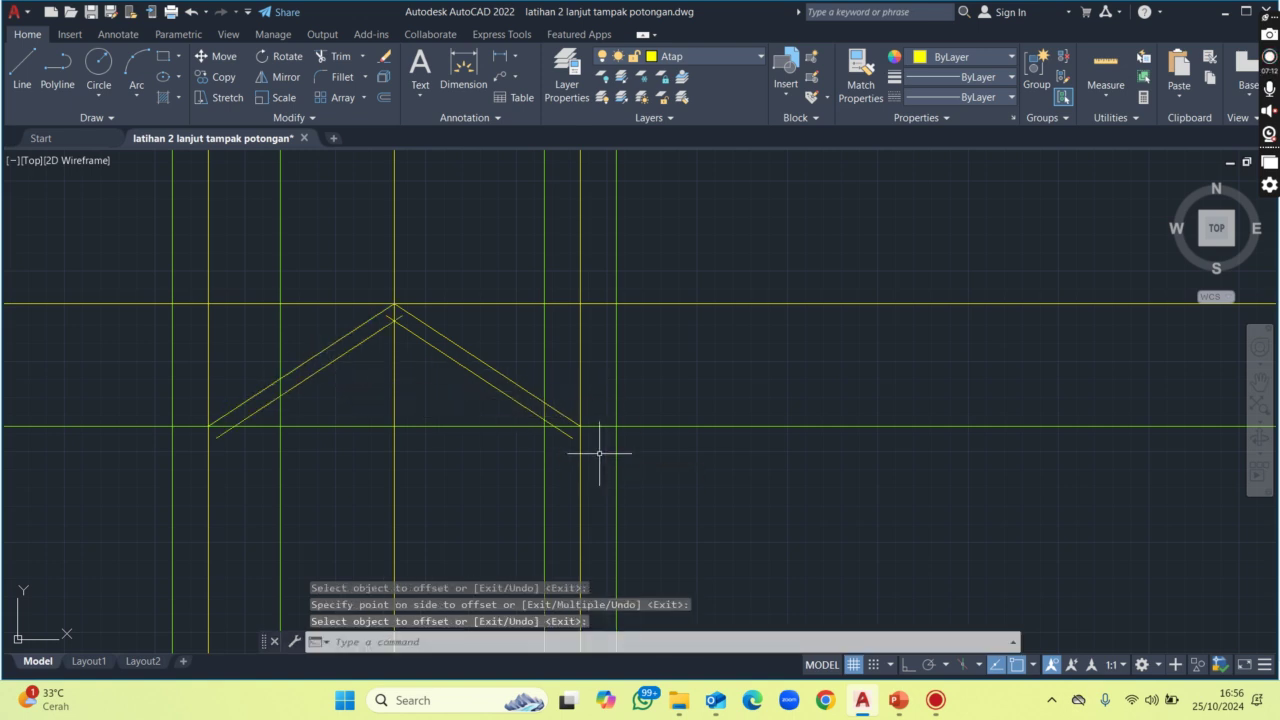
scroll(599, 453, "up", 2)
Close the right and left eave ends with short lines between each pair of slopes.
type("l")
key("Return")
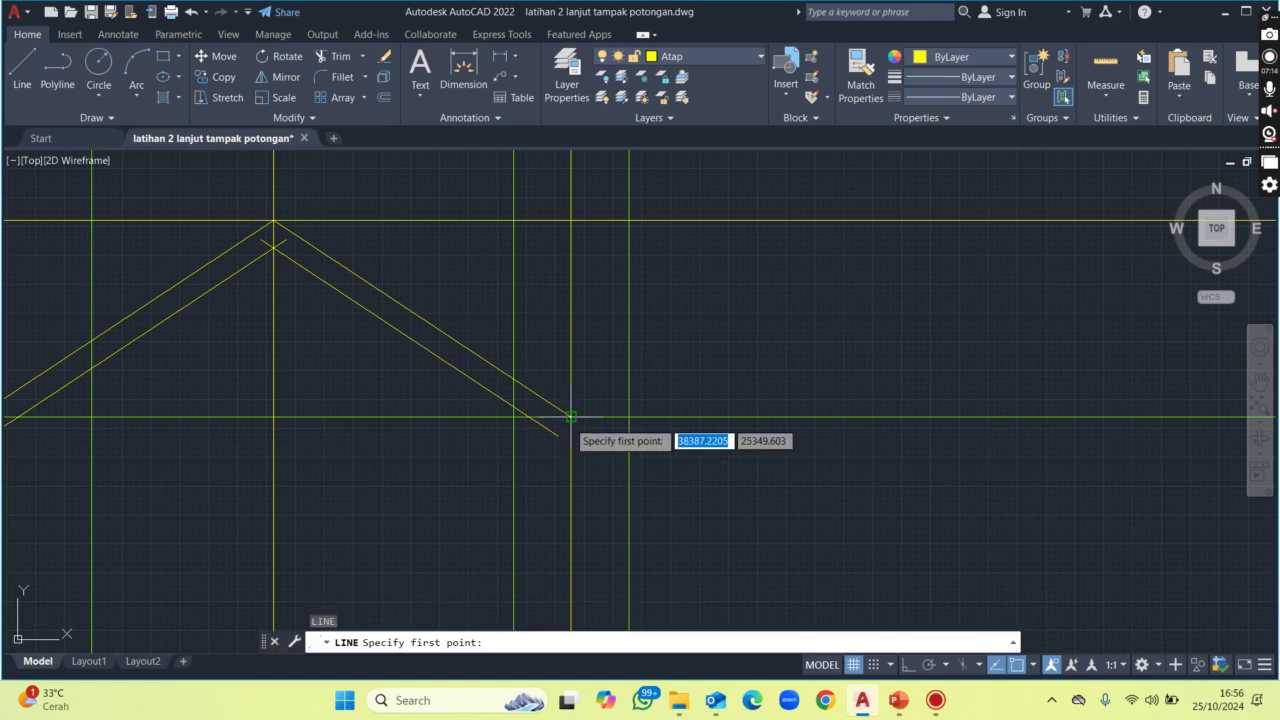
left_click(571, 416)
left_click(559, 434)
key("Return")
scroll(618, 427, "down", 2)
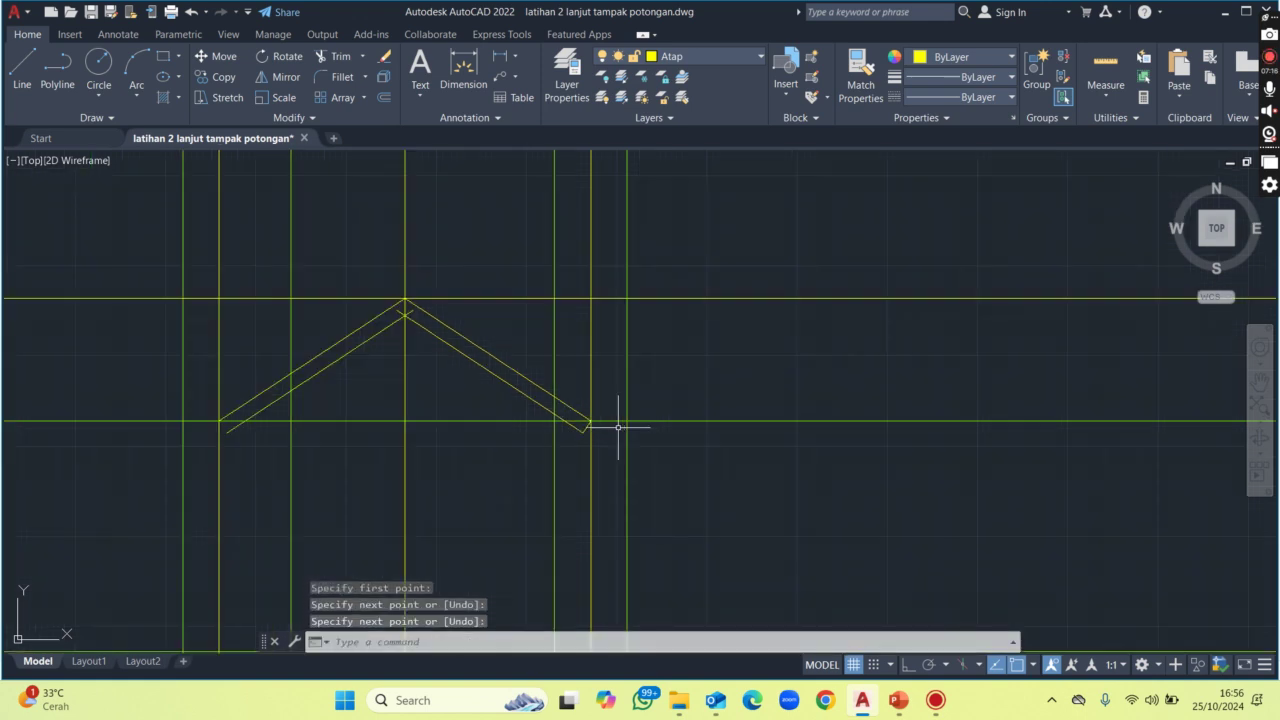
type("l")
key("Return")
scroll(220, 430, "up", 3)
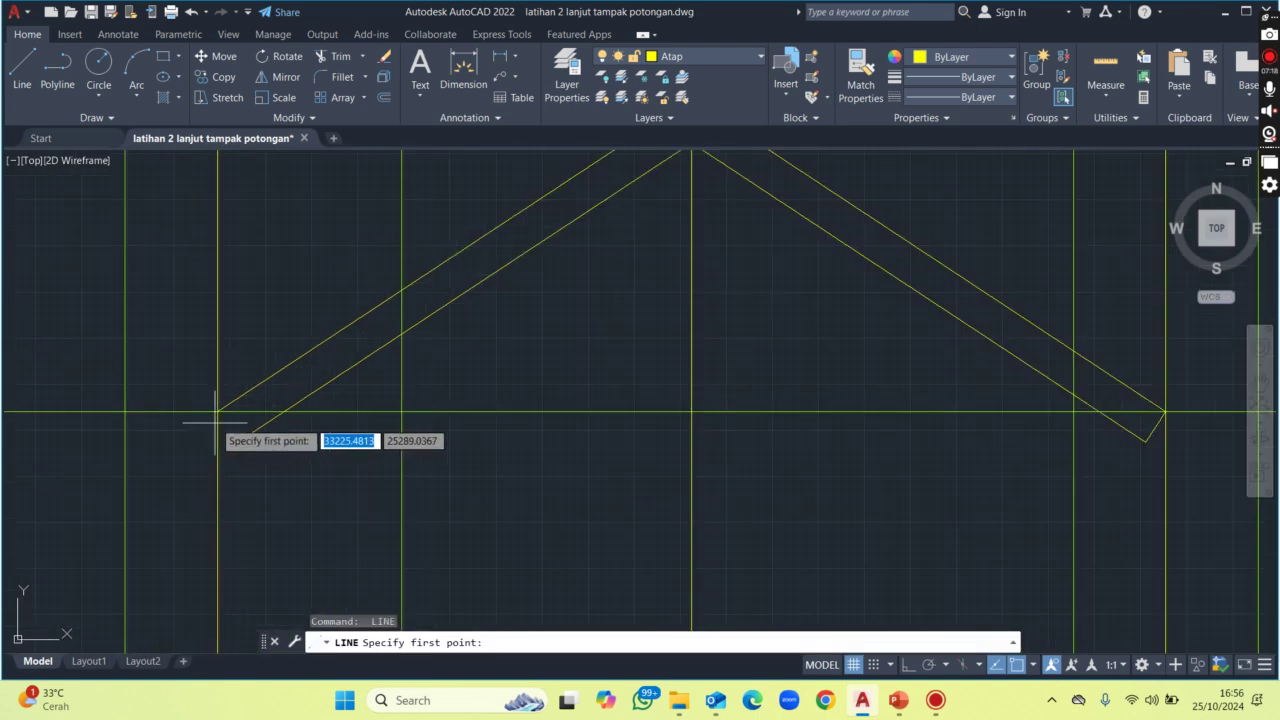
left_click(219, 411)
left_click(237, 440)
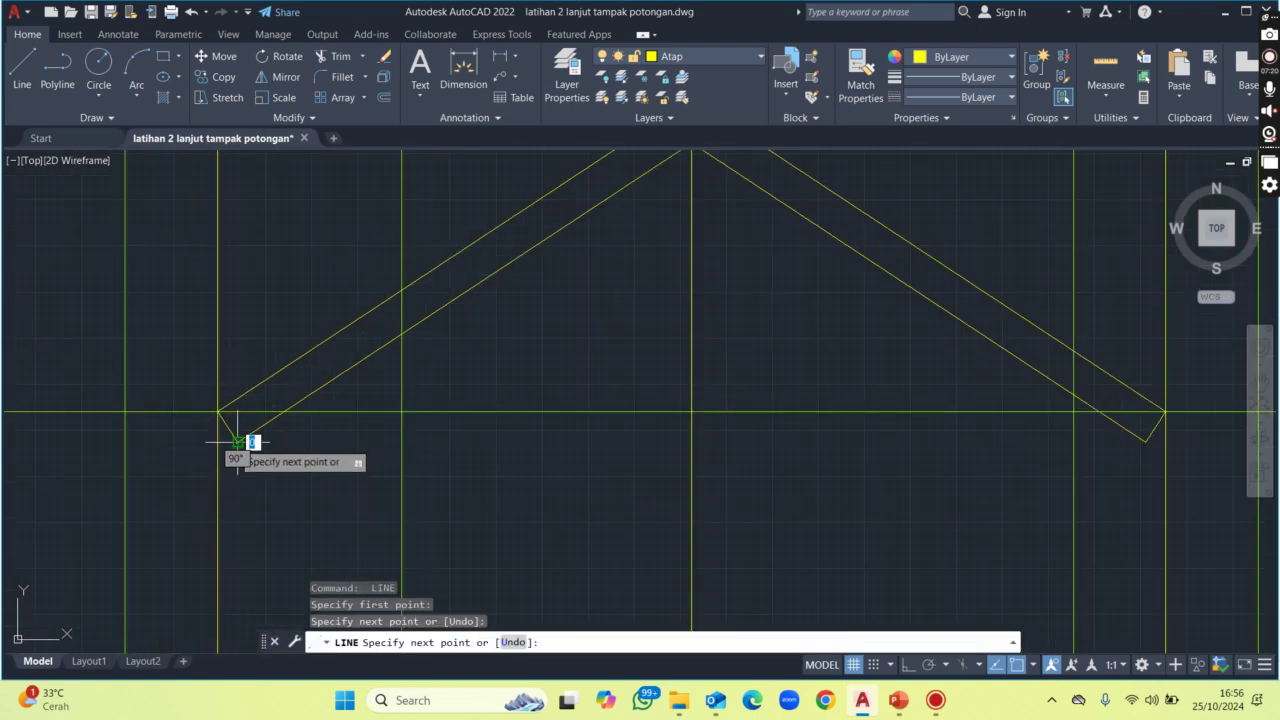
key("Return")
scroll(403, 436, "down", 2)
scroll(534, 303, "down", 1)
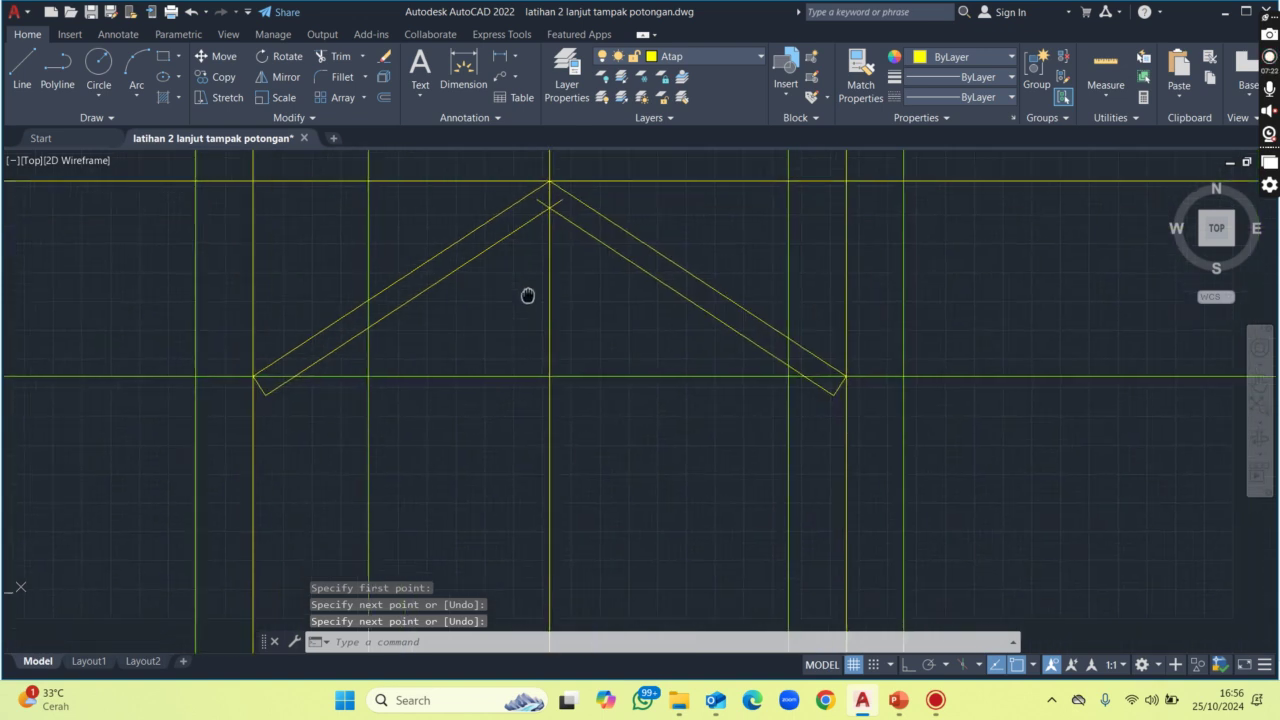
scroll(520, 289, "down", 2)
middle_click_drag(607, 412, 560, 404)
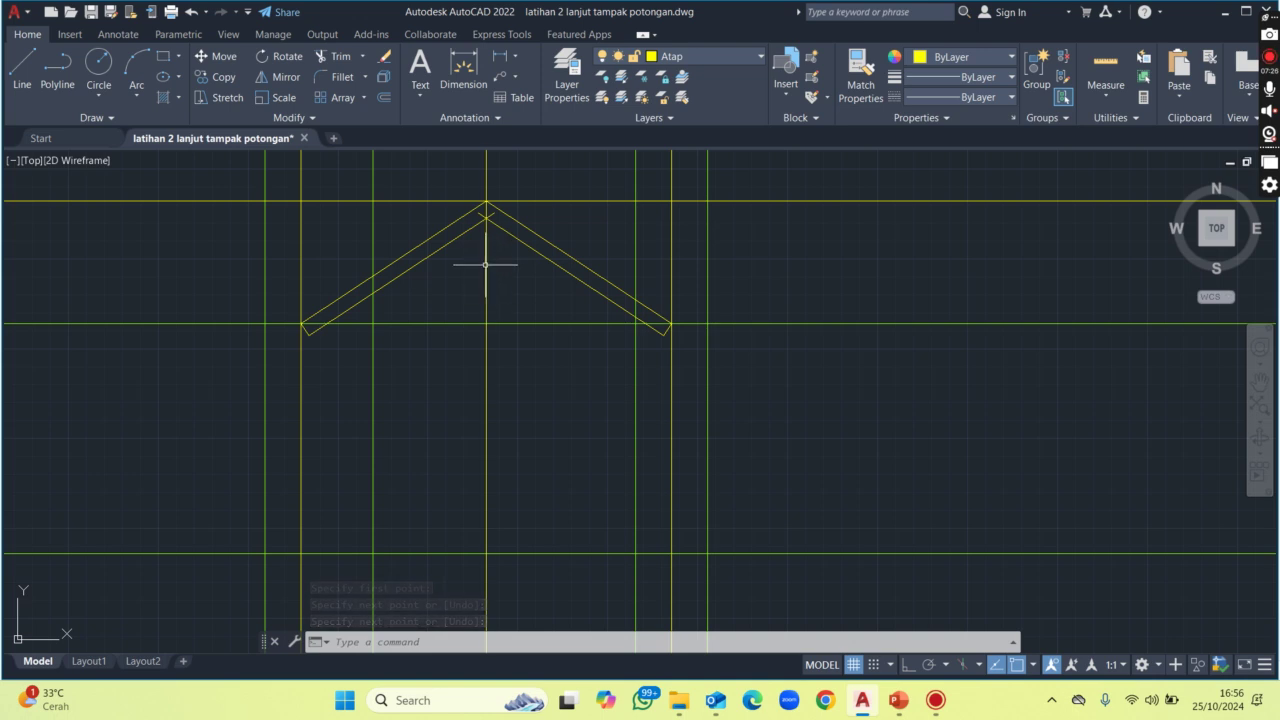
Trim the overhang past the roof apex, then delete the central vertical and eave-level construction lines.
type("TR")
key("Return")
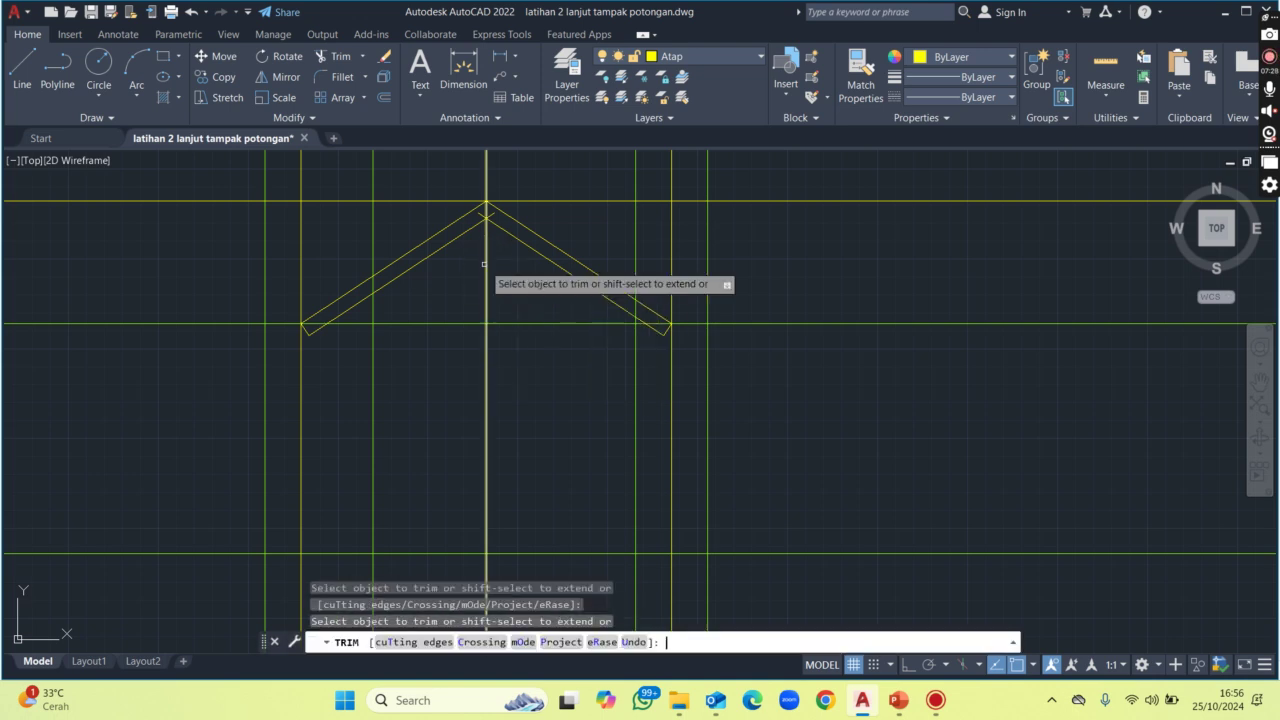
scroll(493, 205, "up", 2)
scroll(493, 205, "up", 2)
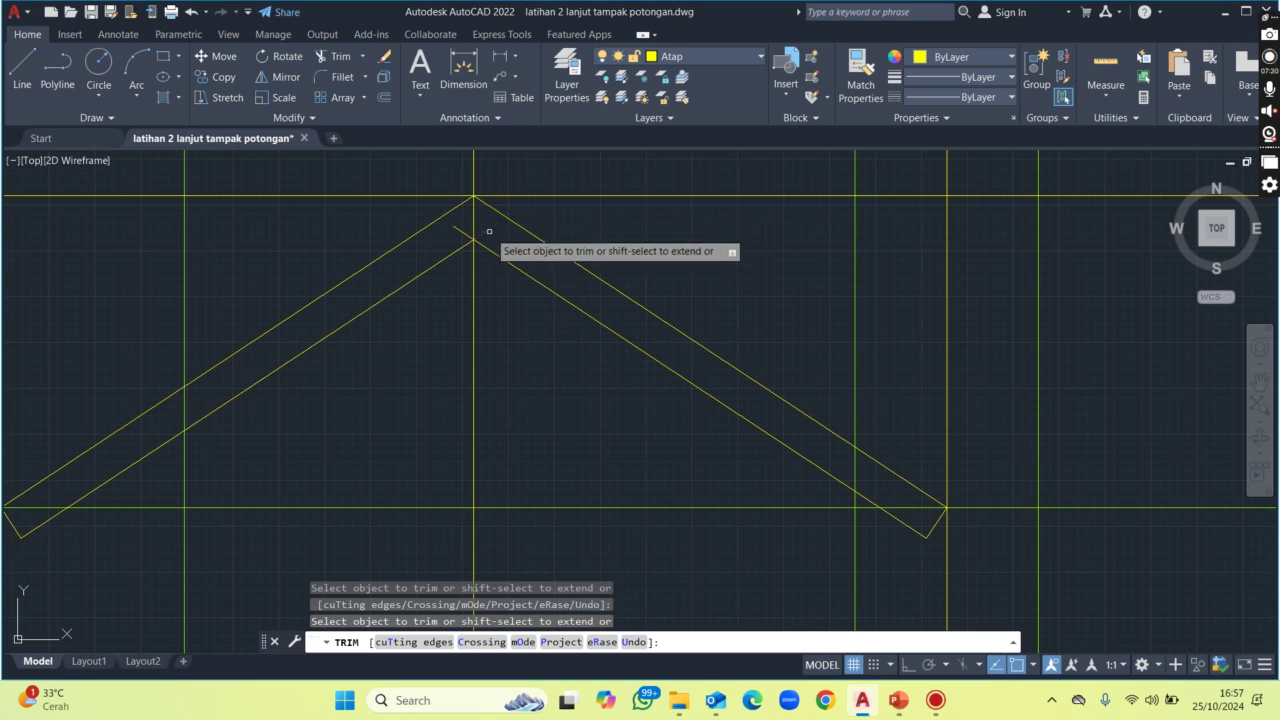
left_click(461, 232)
scroll(461, 233, "down", 3)
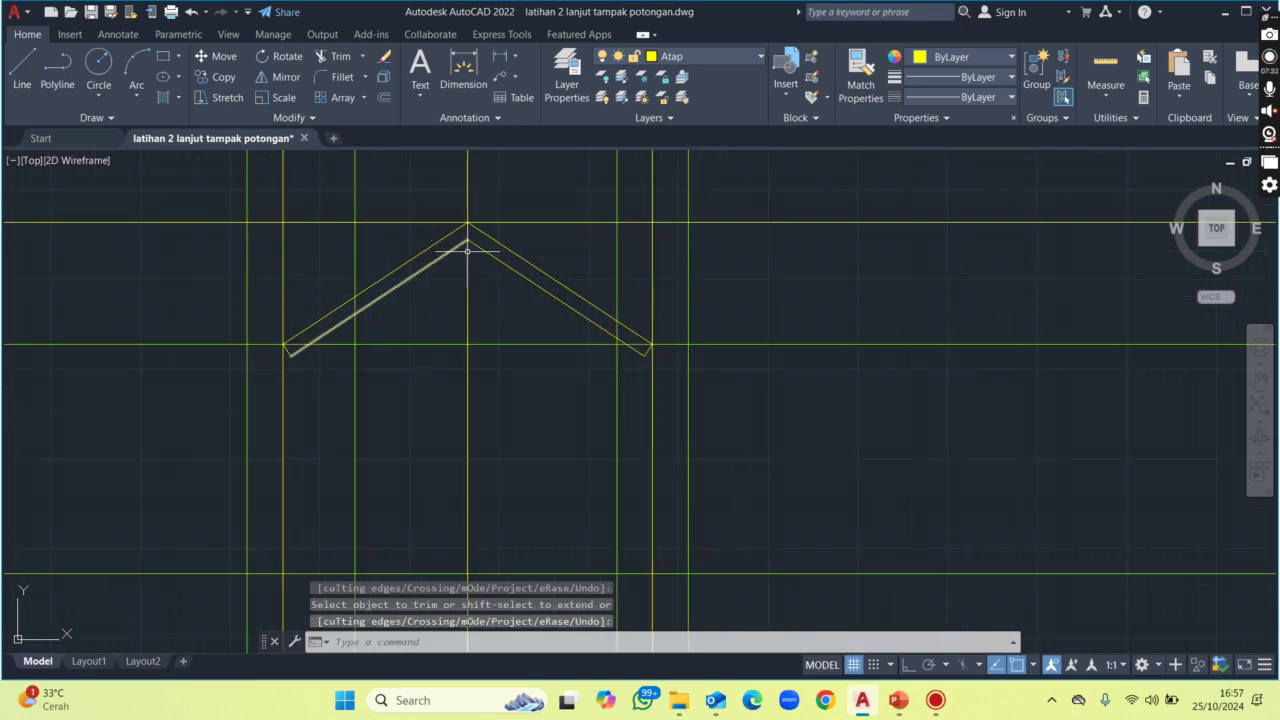
left_click(485, 306)
key("Escape")
key("Escape")
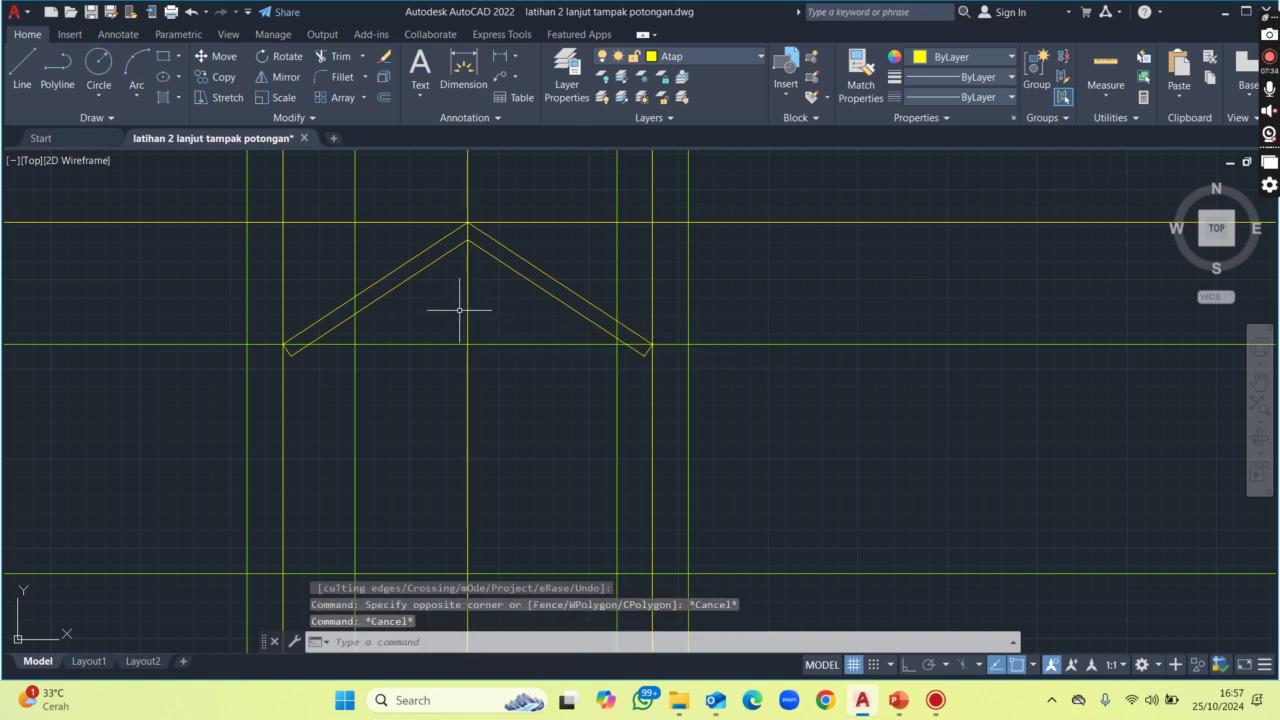
left_click(500, 290)
left_click(434, 300)
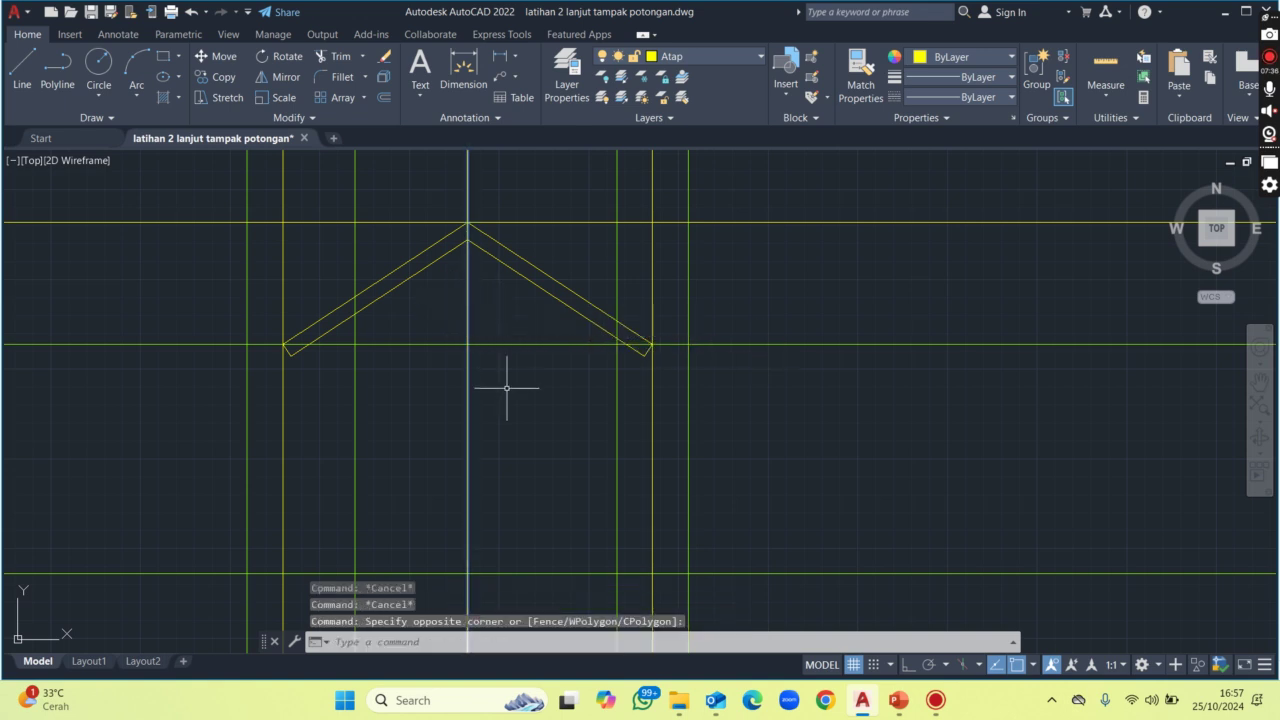
key("Delete")
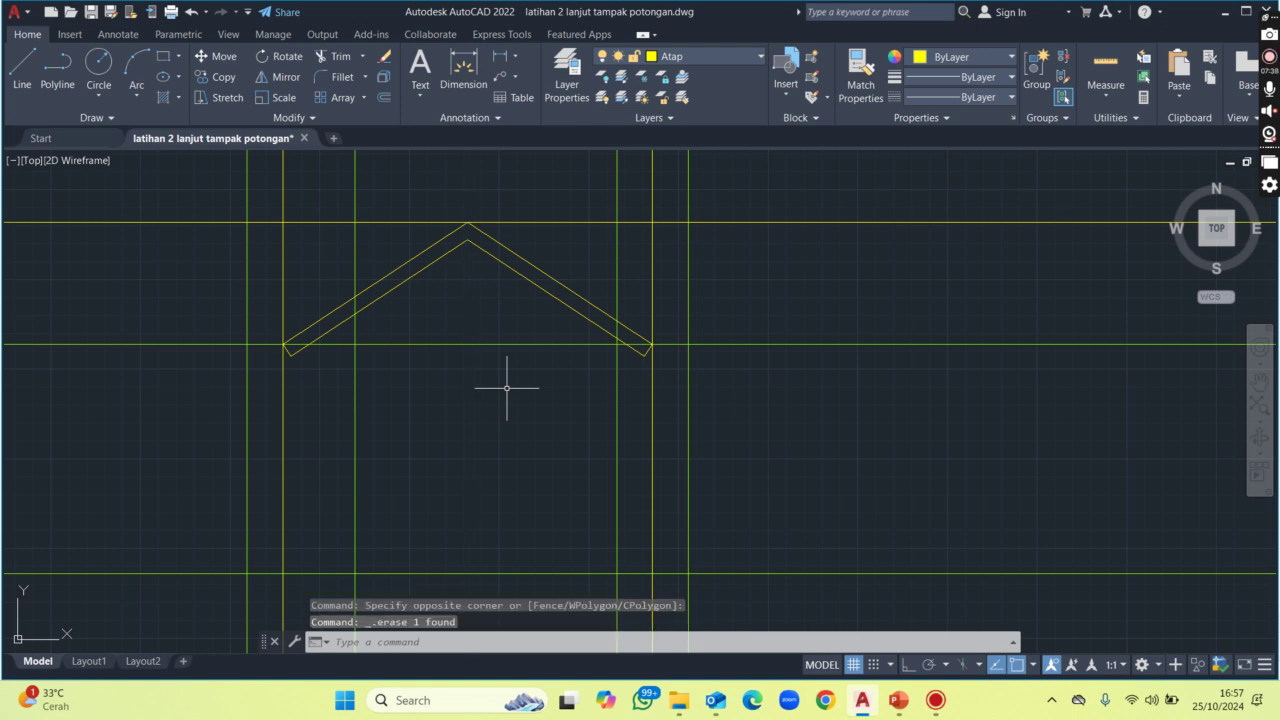
left_click(470, 318)
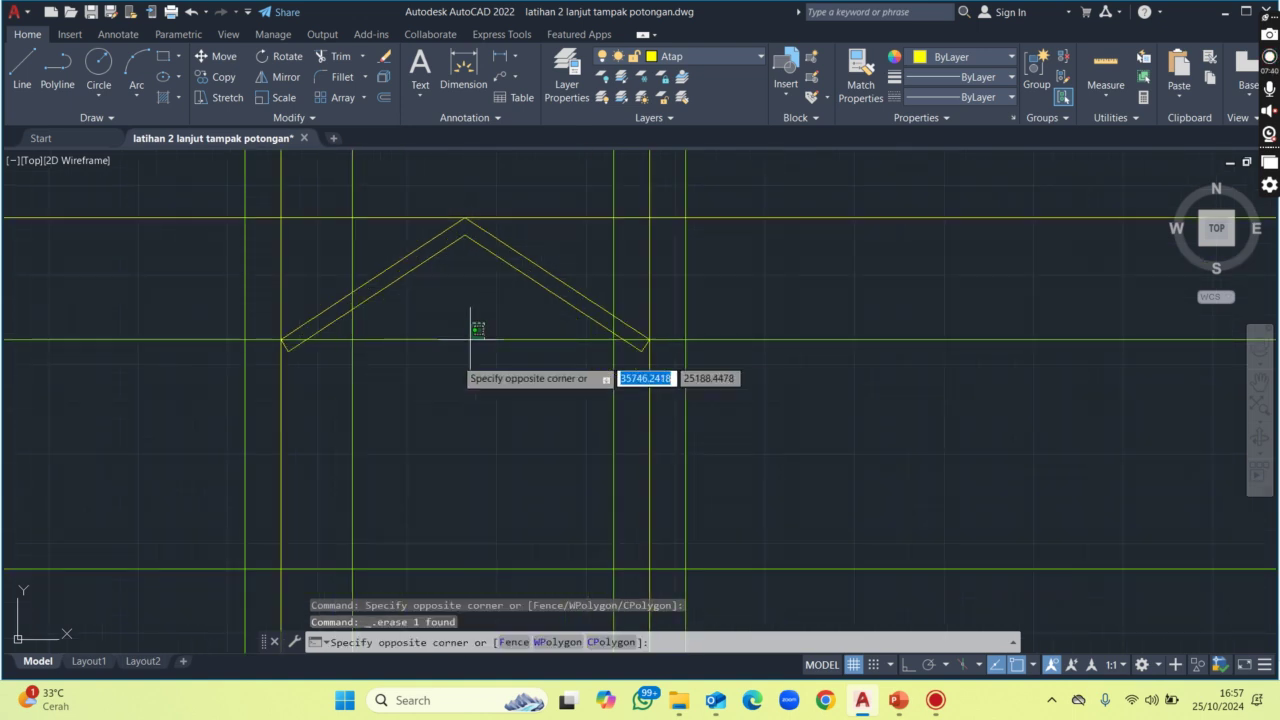
left_click(450, 372)
key("Delete")
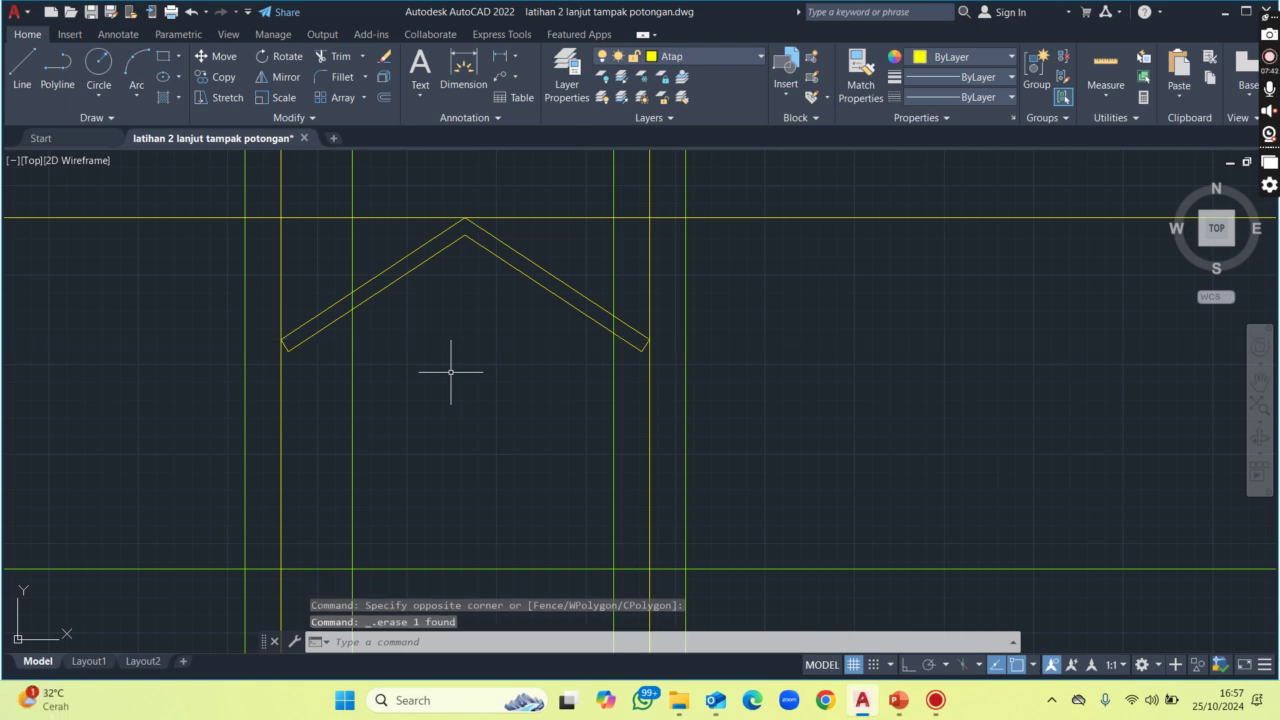
middle_click_drag(616, 337, 612, 341)
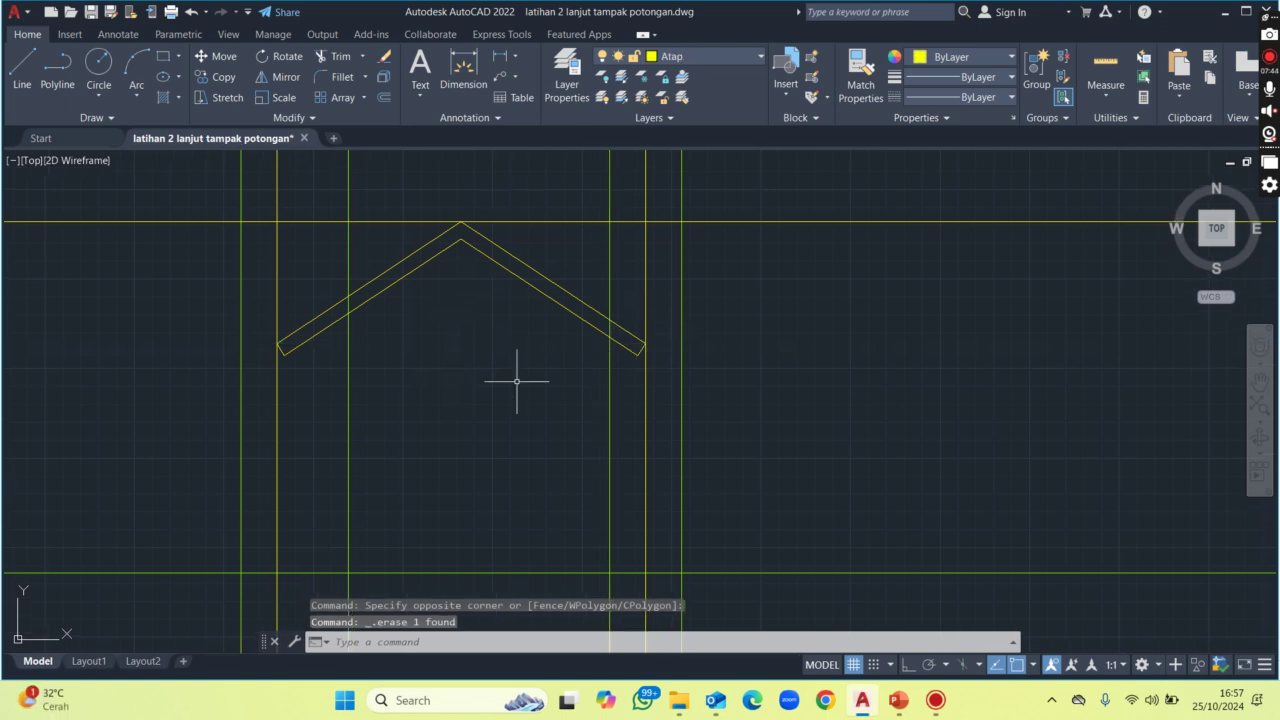
Erase the remaining leftover construction lines above the roof and right of the house.
type("tr")
key("Return")
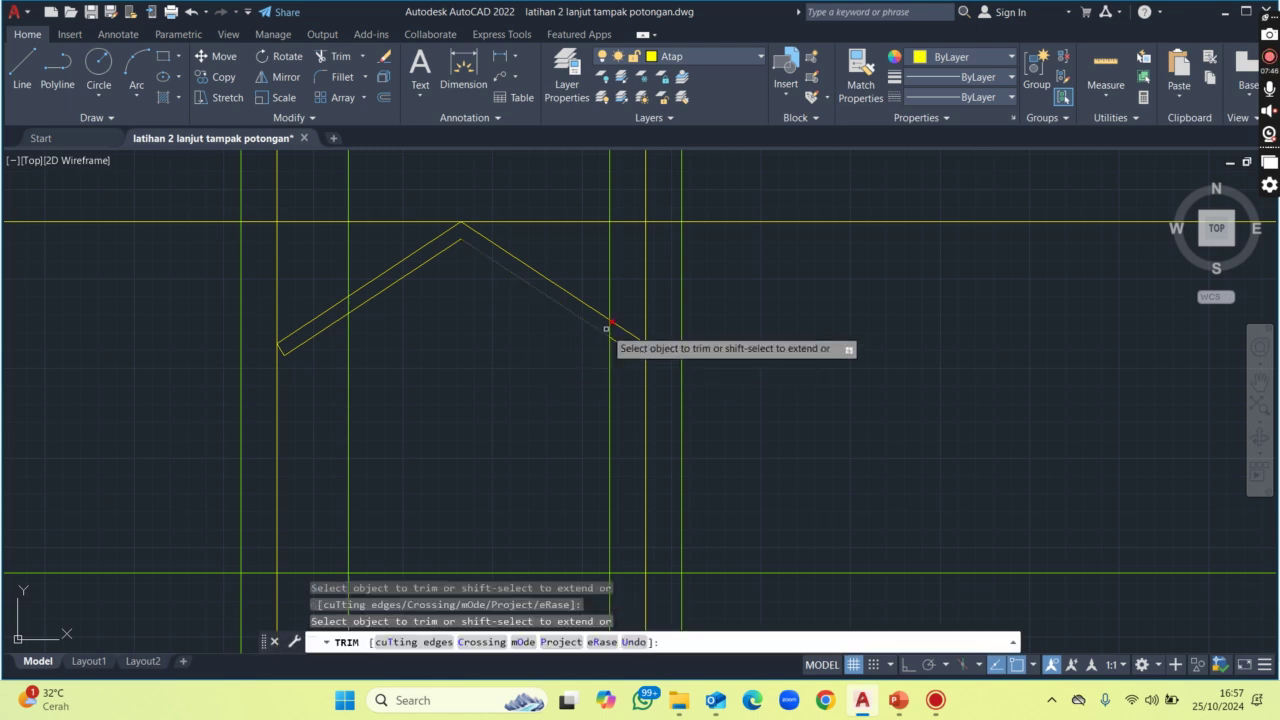
scroll(606, 333, "up", 4)
scroll(680, 350, "down", 2)
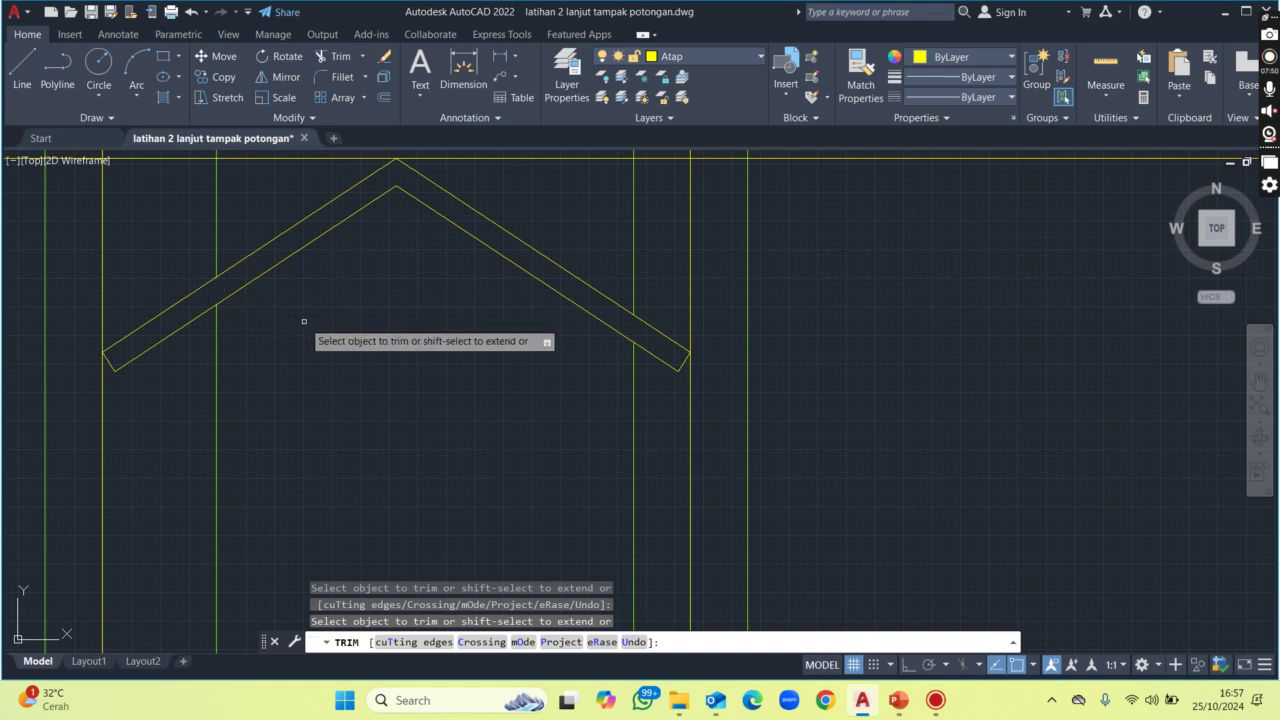
key("Escape")
scroll(608, 286, "down", 2)
scroll(620, 260, "down", 2)
left_click(605, 257)
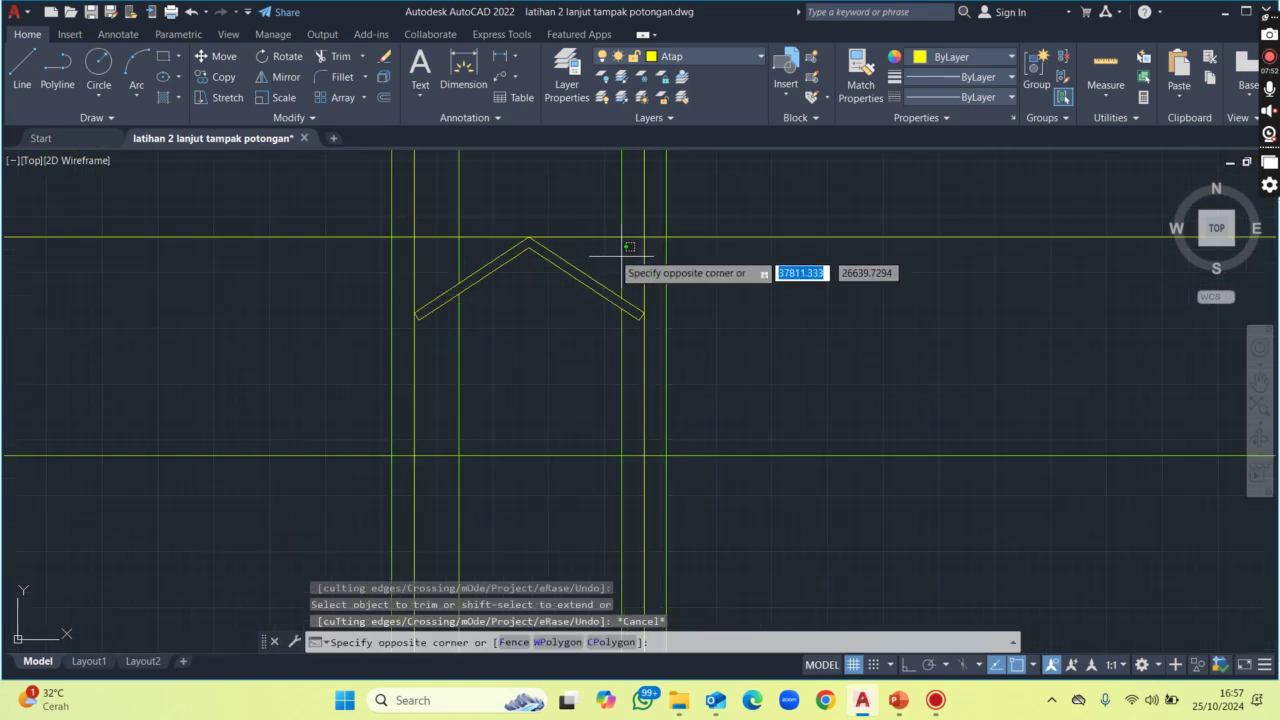
key("Delete")
left_click(458, 261)
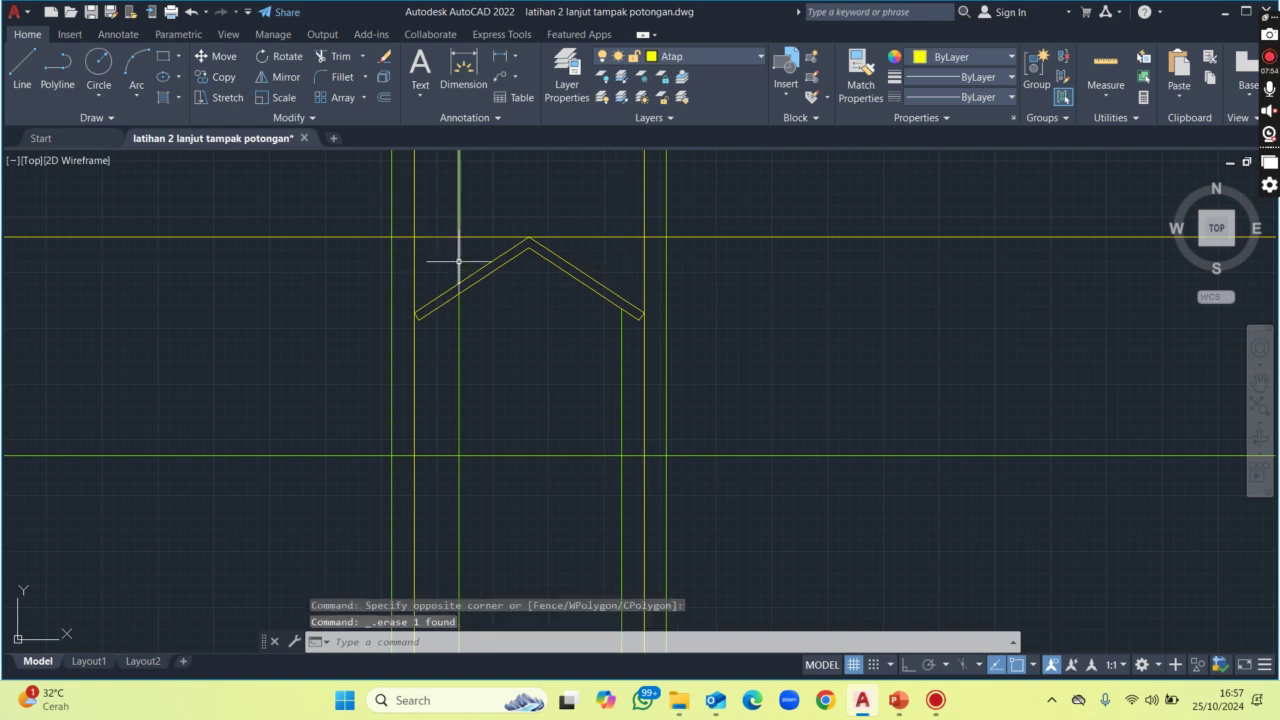
key("Delete")
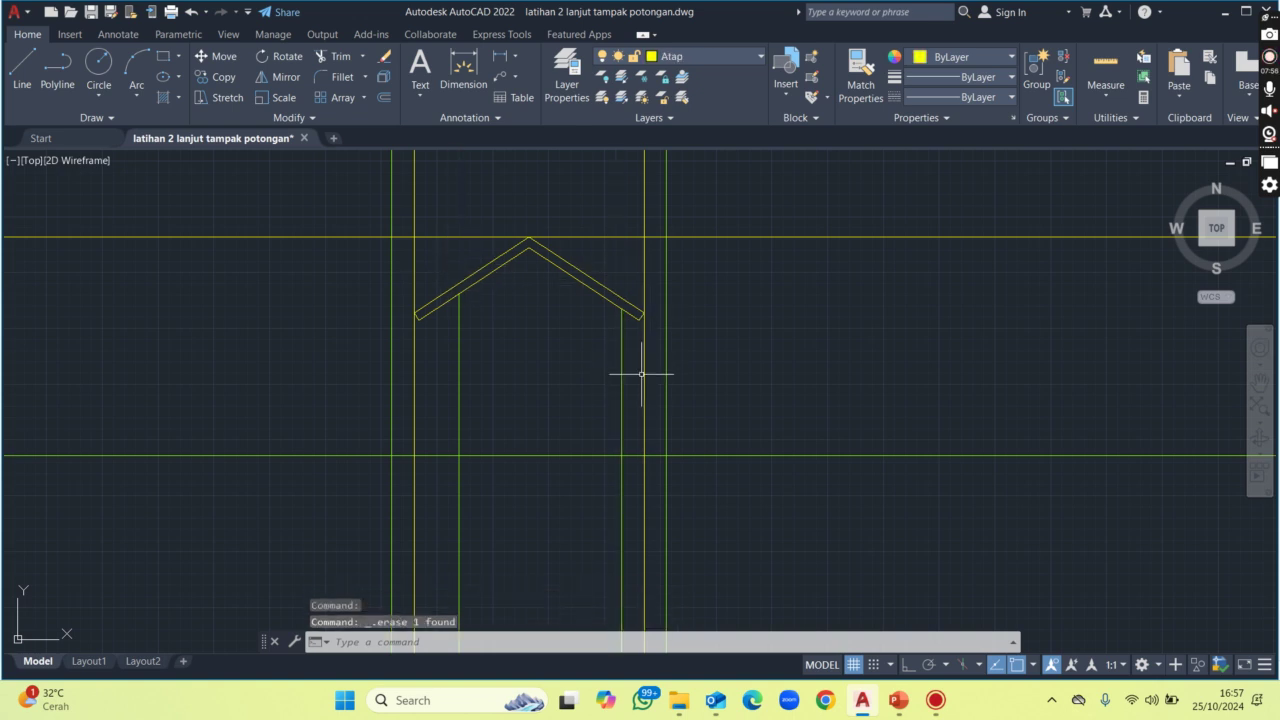
left_click(643, 376)
key("Delete")
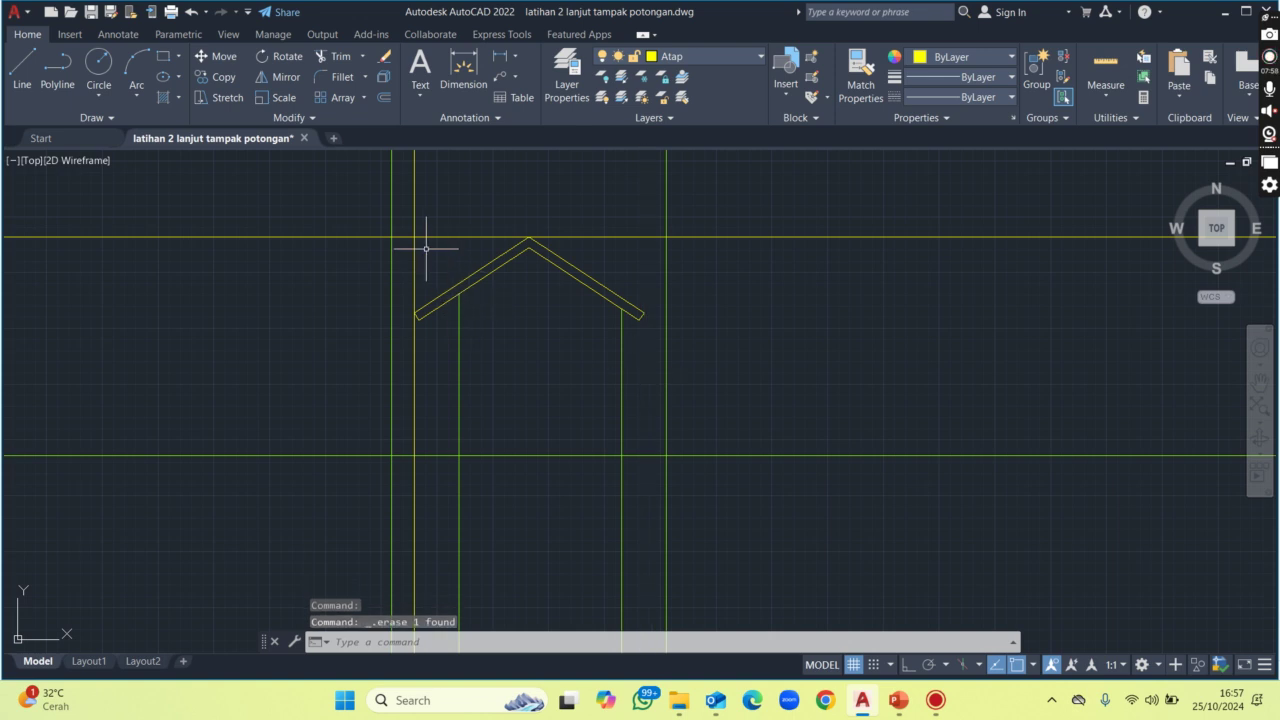
left_click(428, 247)
left_click(408, 230)
key("Delete")
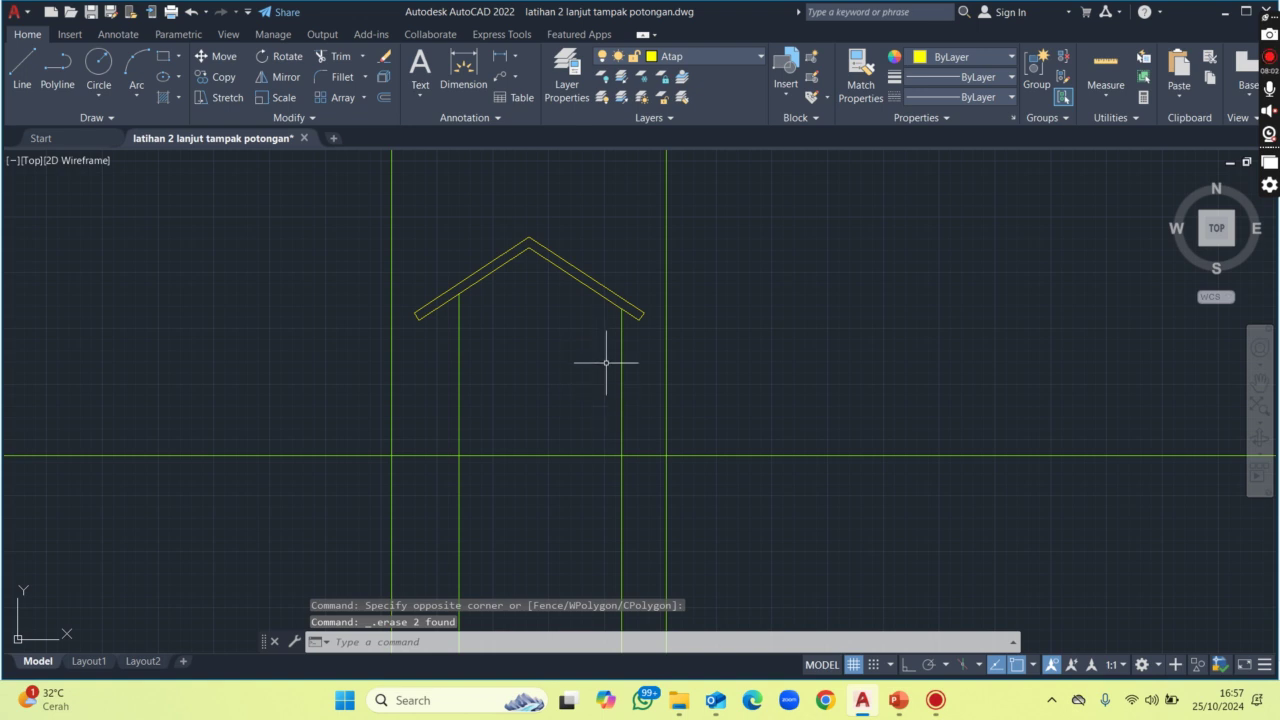
scroll(605, 360, "down", 4)
middle_click_drag(620, 423, 614, 347)
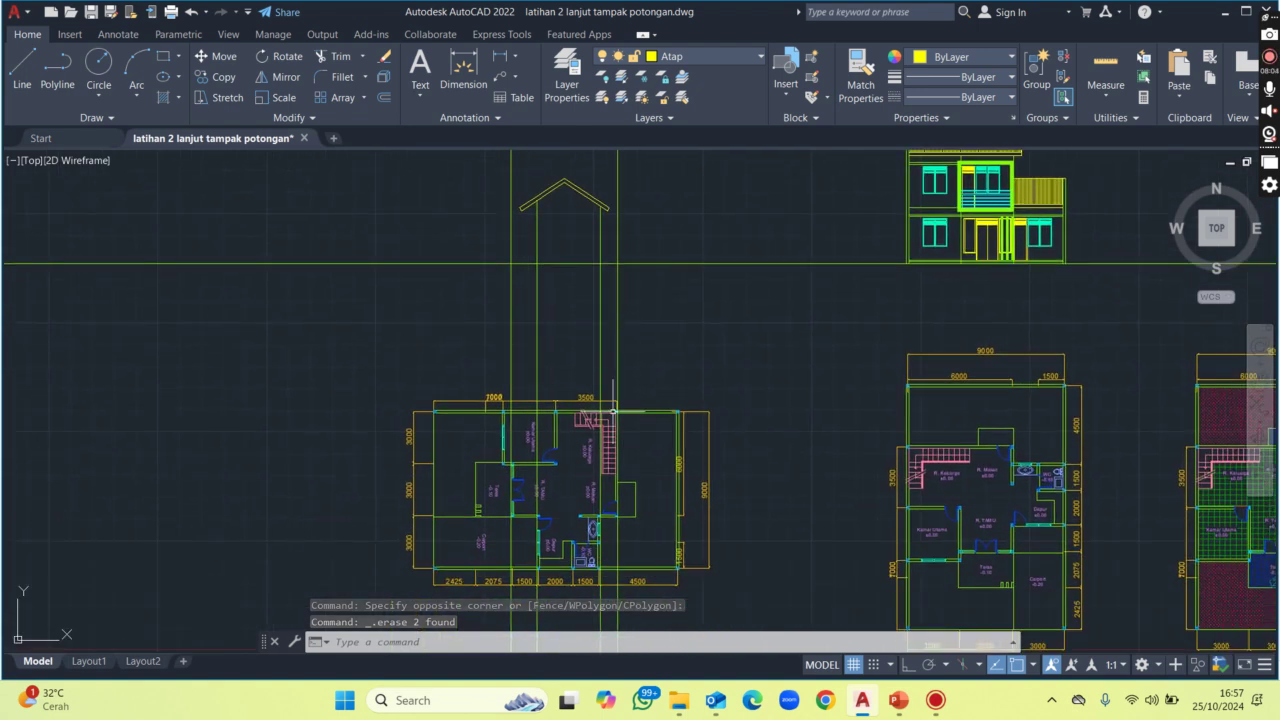
middle_click_drag(613, 410, 620, 340)
middle_click_drag(590, 400, 601, 584)
scroll(614, 414, "up", 2)
scroll(615, 401, "up", 2)
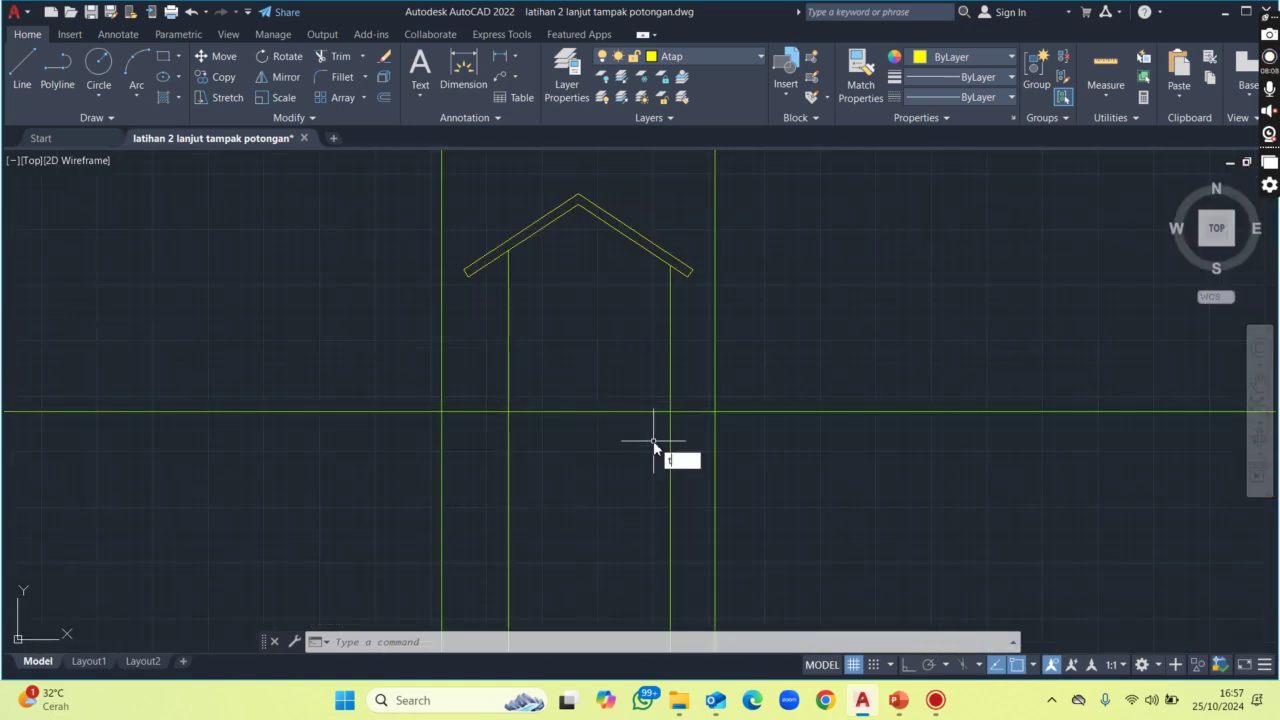
Trim the wall lines below the floor line with a fence.
key("Return")
left_click_drag(686, 440, 500, 443)
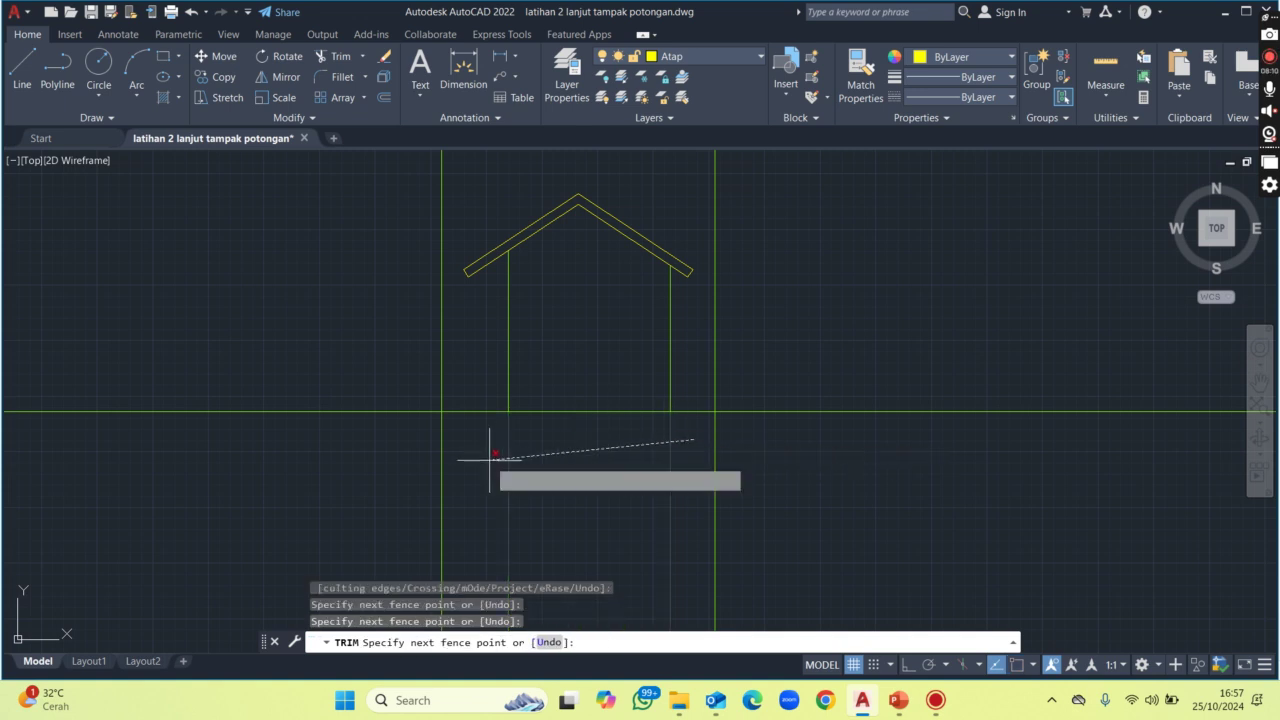
key("Return")
scroll(545, 413, "down", 2)
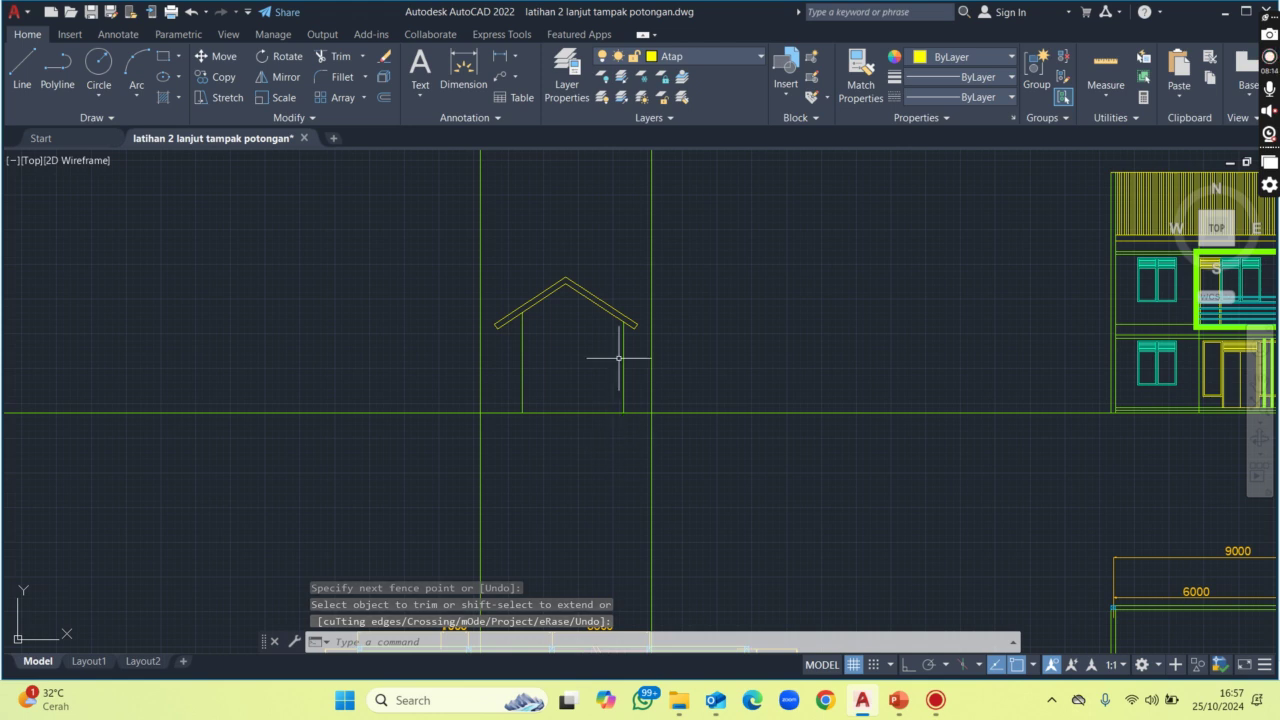
middle_click_drag(576, 427, 614, 214)
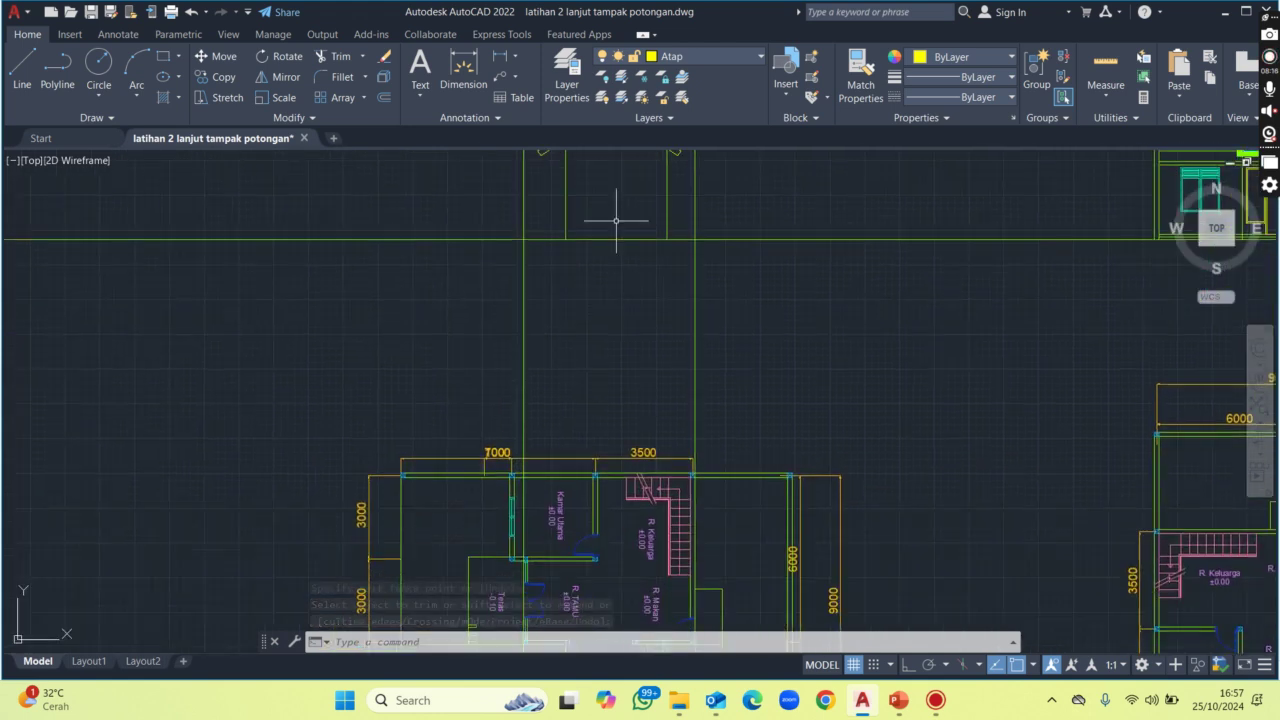
scroll(610, 228, "down", 1)
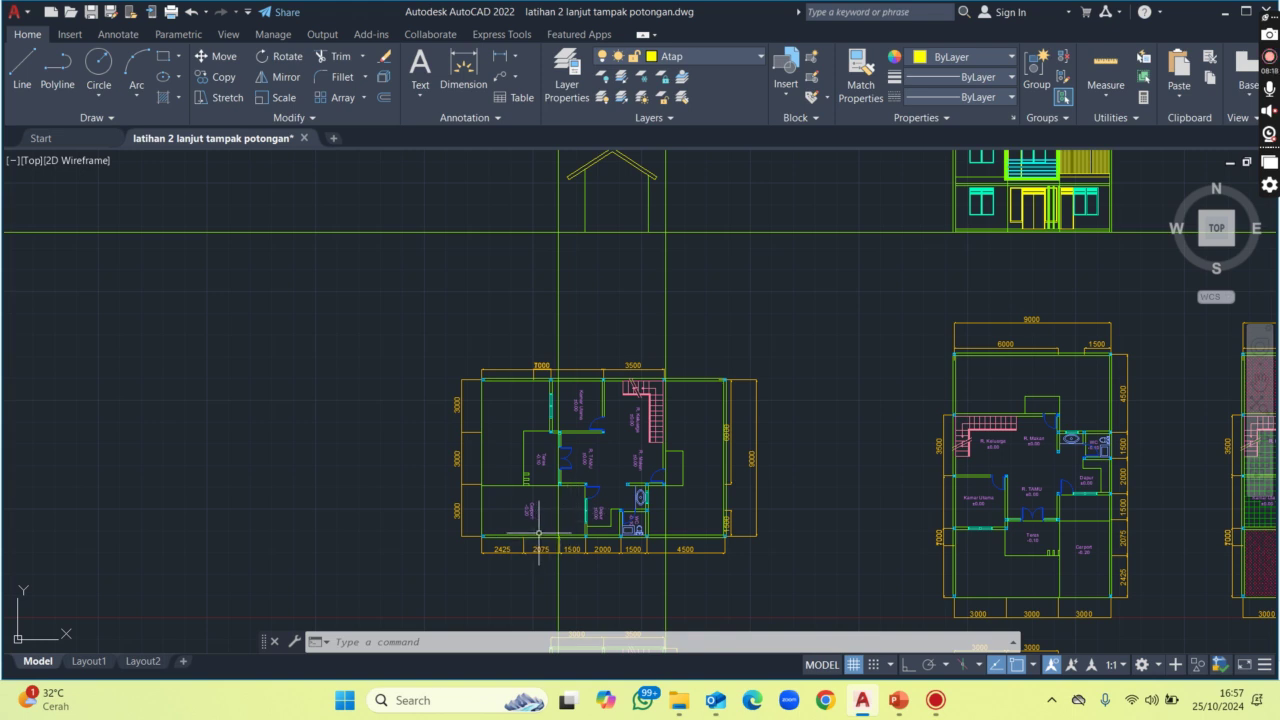
scroll(558, 517, "up", 2)
scroll(567, 522, "up", 2)
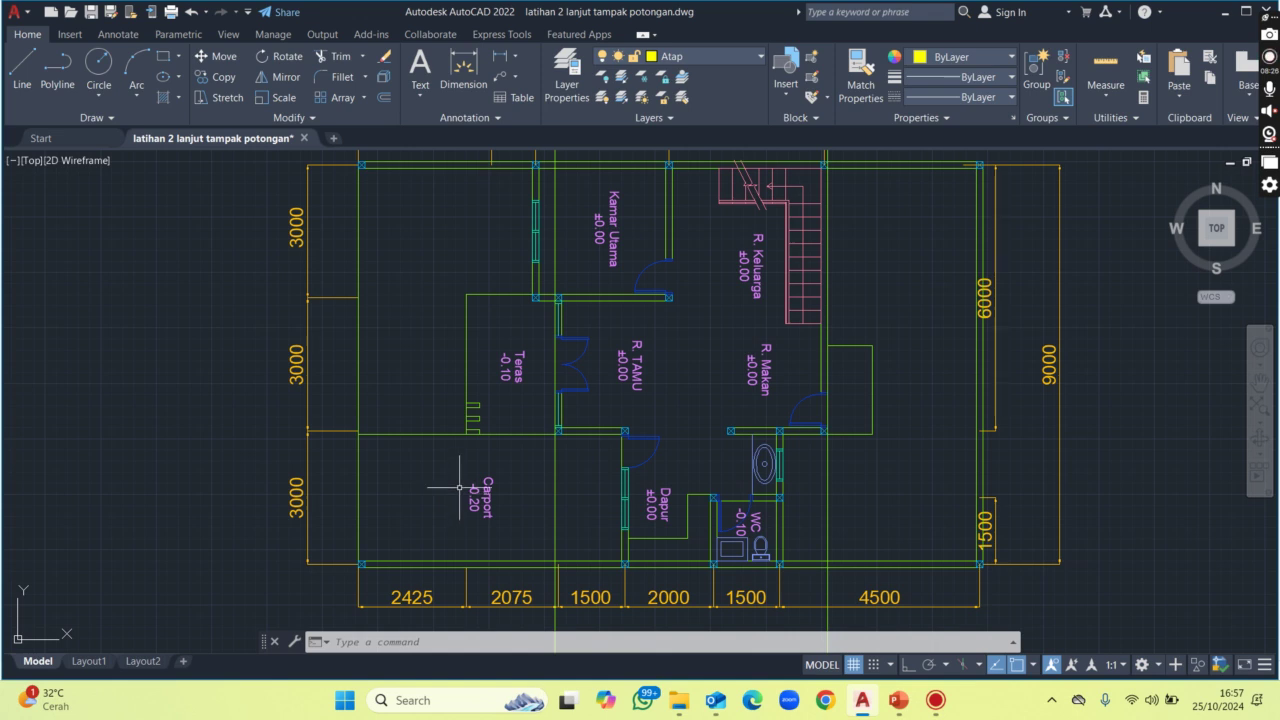
scroll(471, 490, "down", 2)
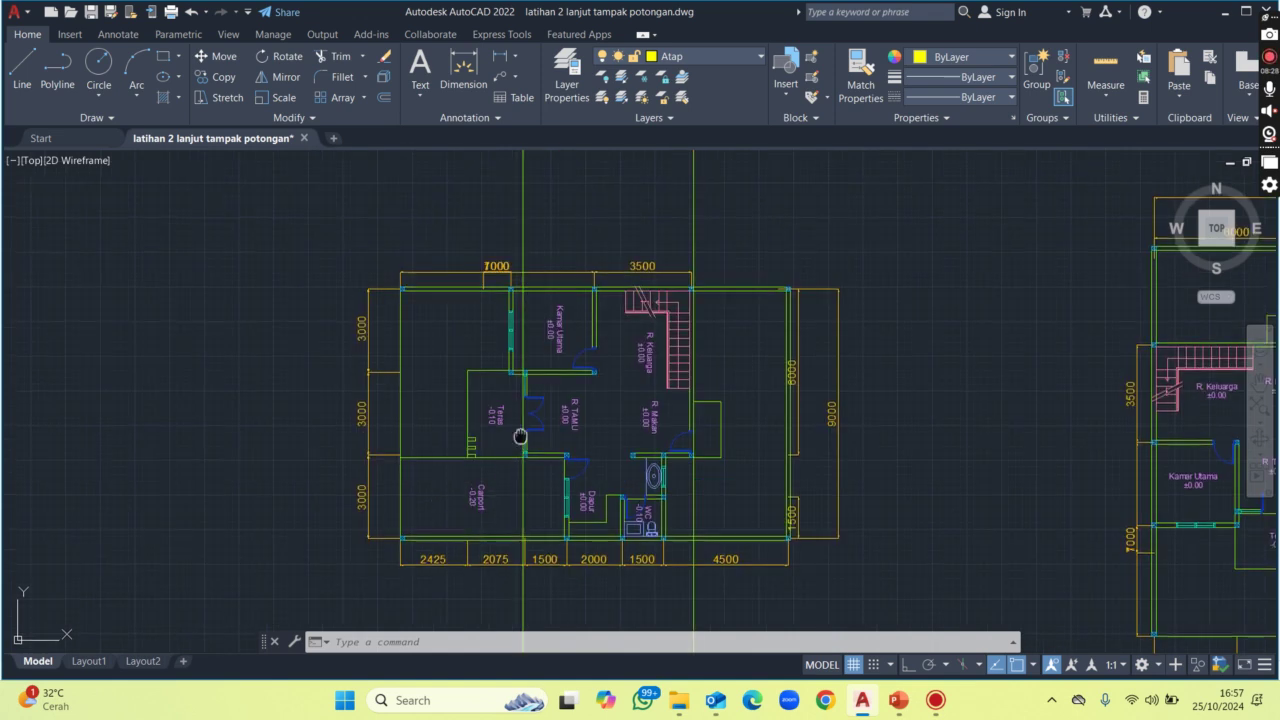
middle_click_drag(520, 434, 520, 505)
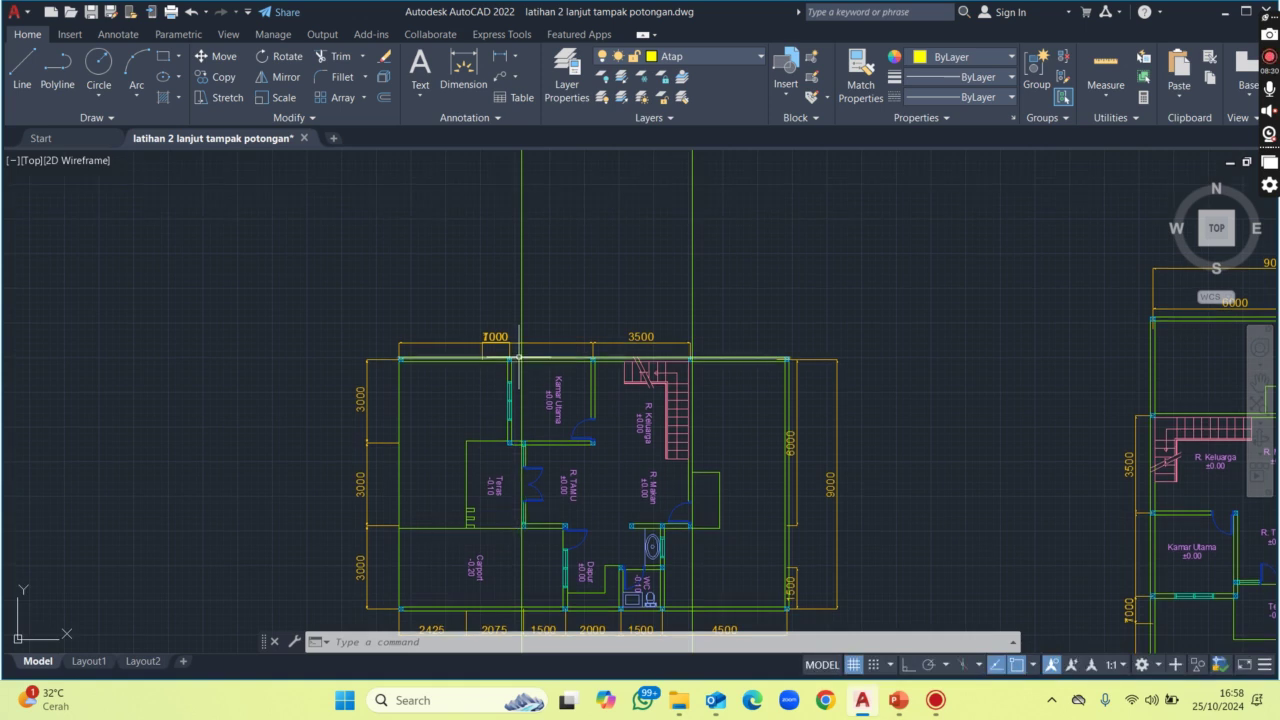
scroll(518, 357, "down", 2)
middle_click_drag(518, 357, 521, 424)
scroll(1022, 237, "up", 2)
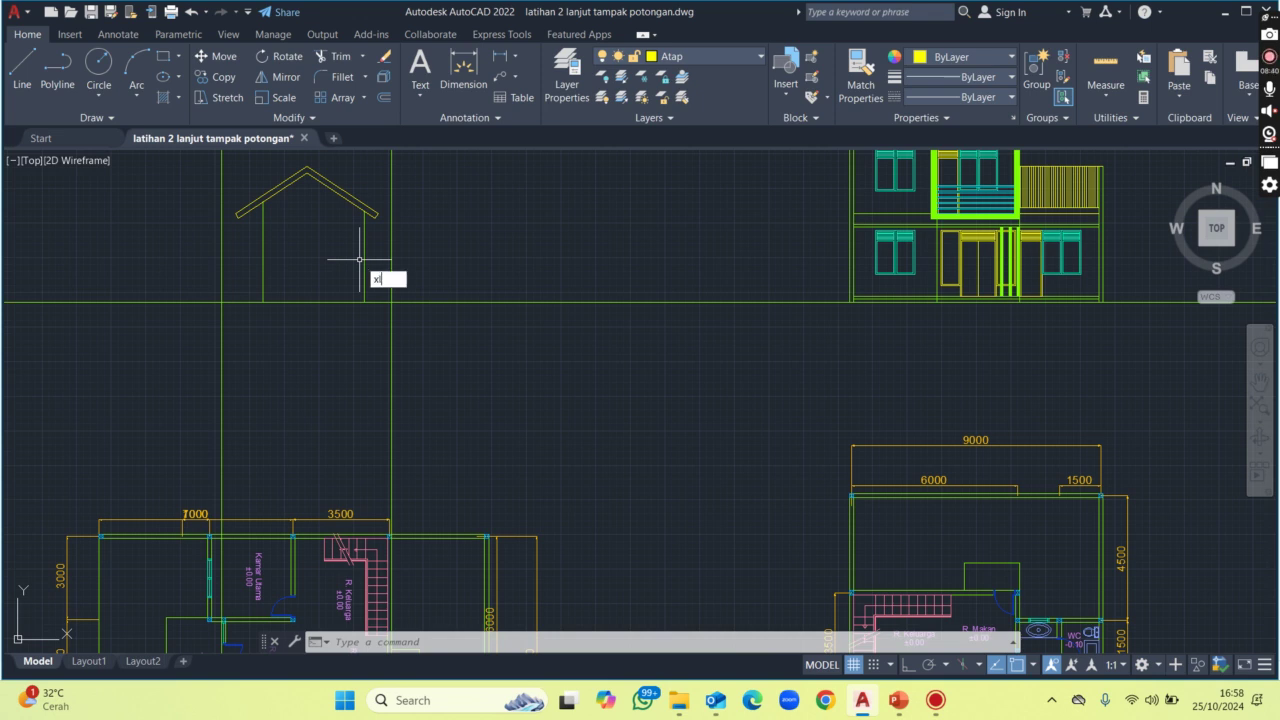
Carry two horizontal XL construction lines from the elevation's slab band between storeys across the section.
type("XL")
key("Return")
type("h")
key("Return")
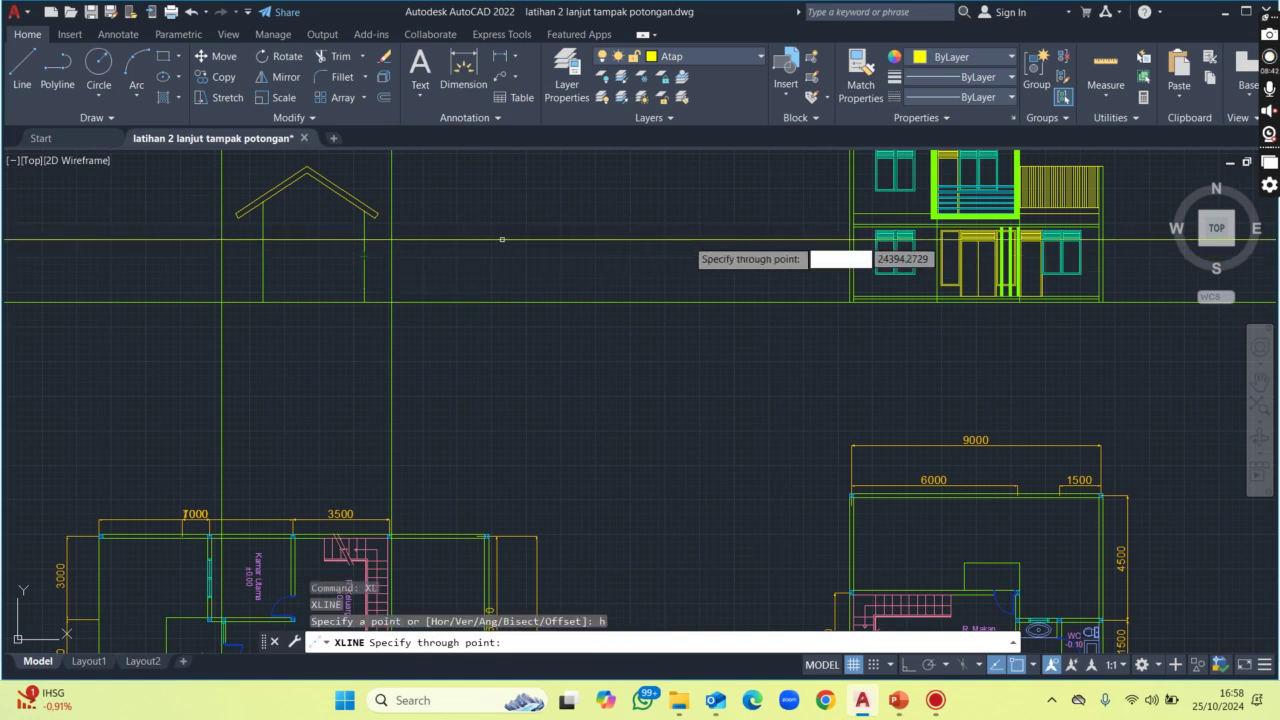
scroll(904, 216, "up", 2)
scroll(990, 266, "up", 2)
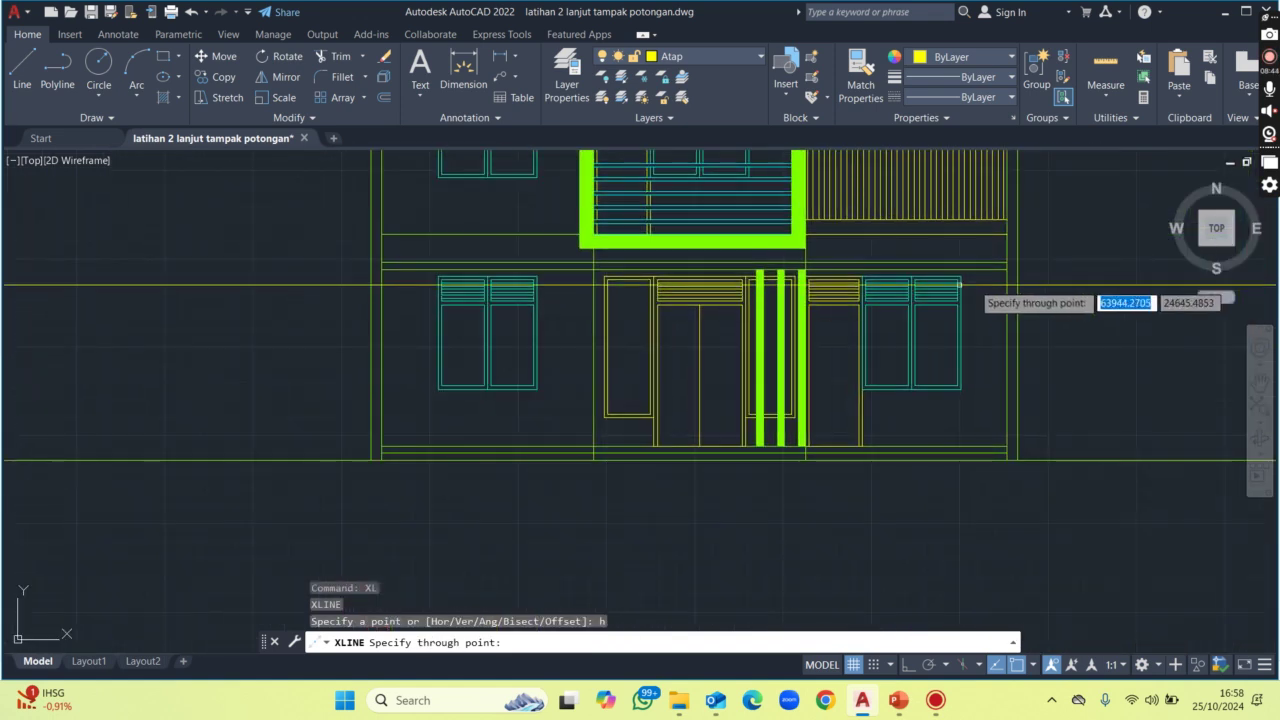
left_click(994, 268)
left_click(948, 270)
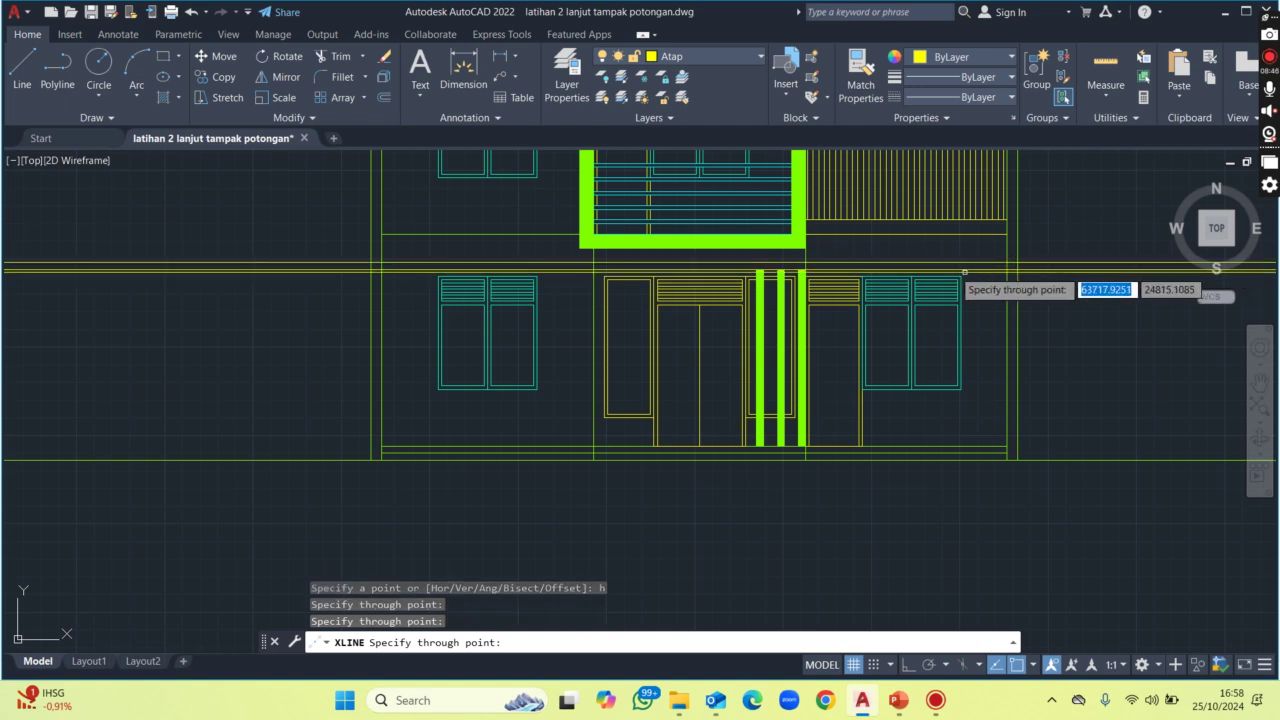
scroll(950, 270, "down", 4)
middle_click_drag(319, 309, 497, 294)
key("Return")
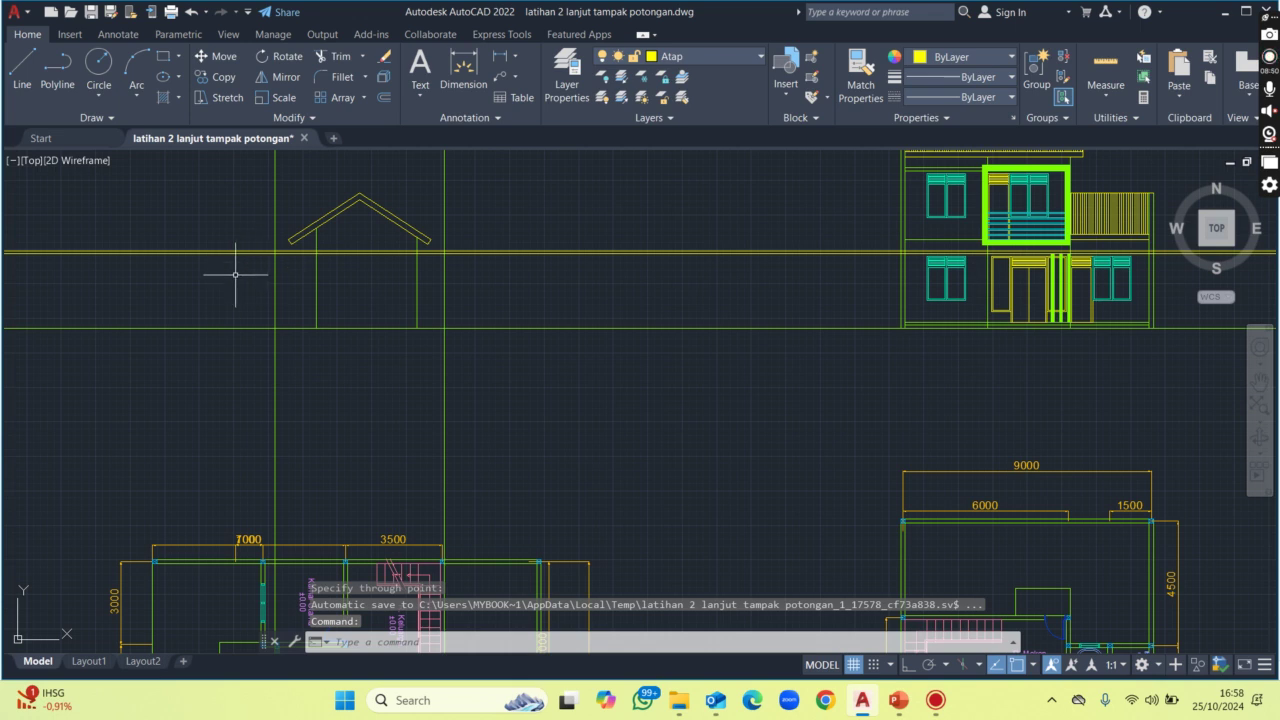
middle_click_drag(280, 329, 308, 280)
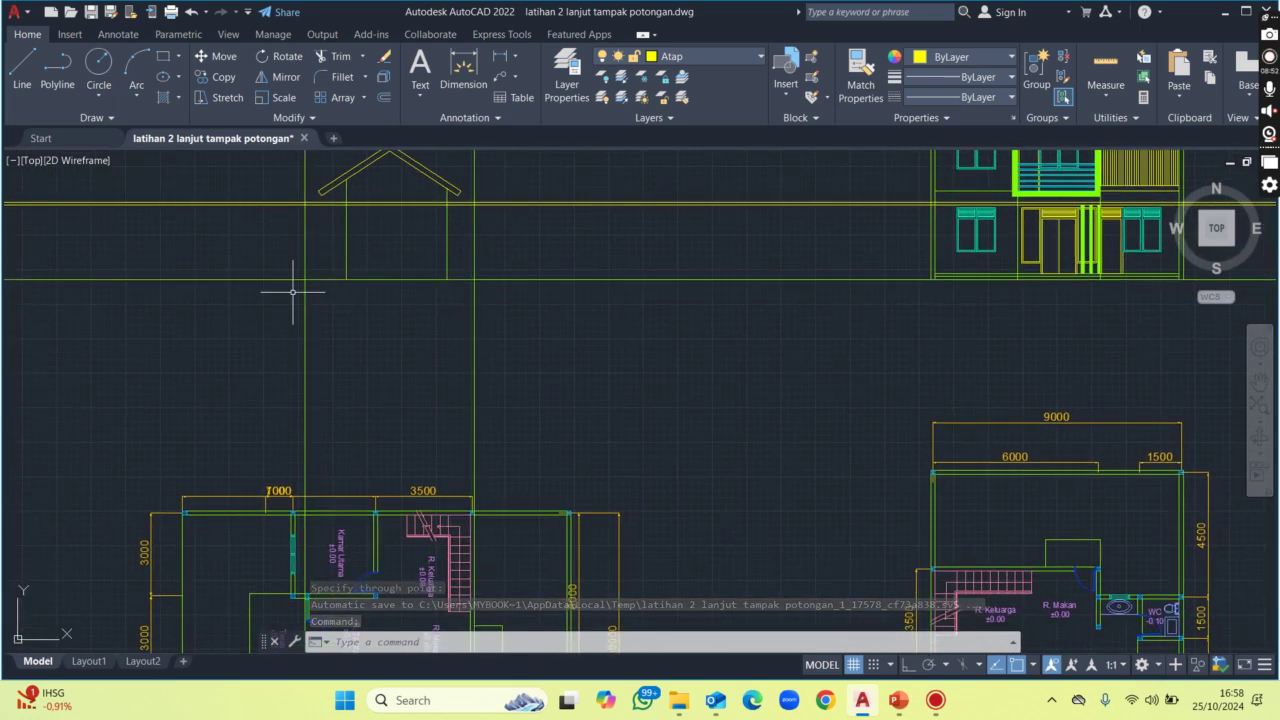
middle_click_drag(324, 368, 337, 300)
scroll(330, 311, "down", 2)
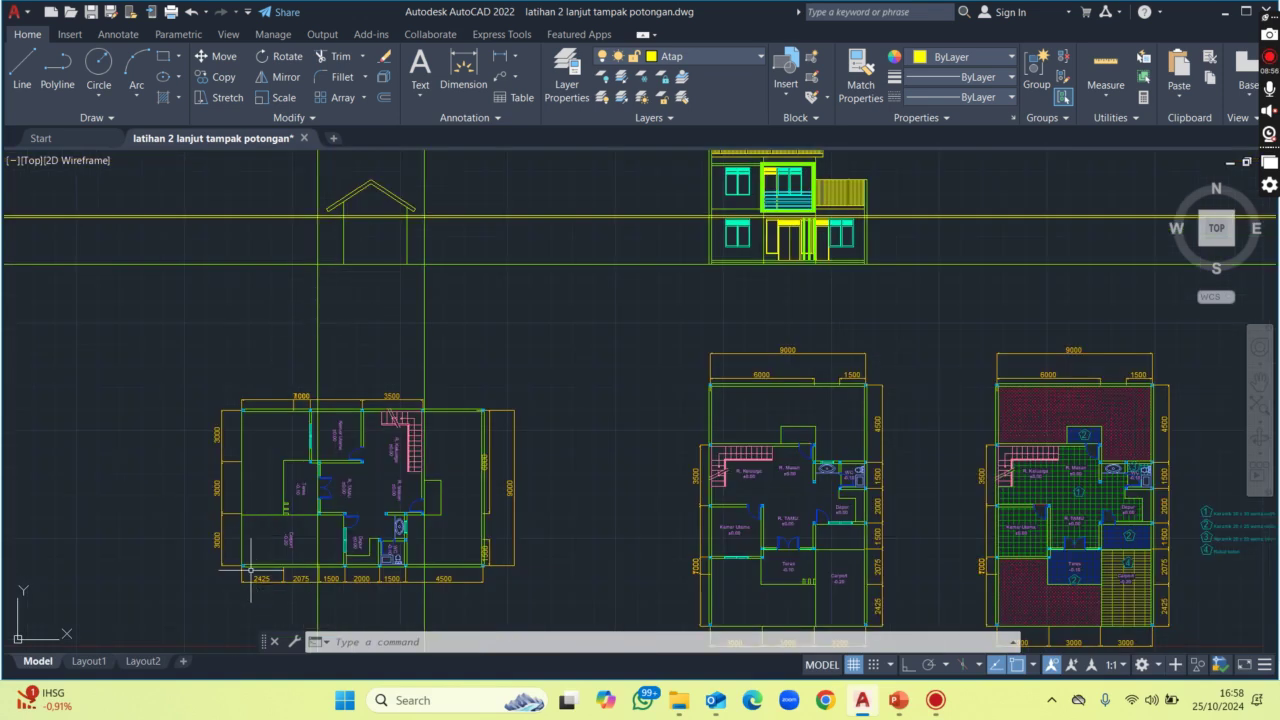
Make Dinding the current layer and place a vertical construction line through the plan's lower-left wall corner.
left_click(700, 56)
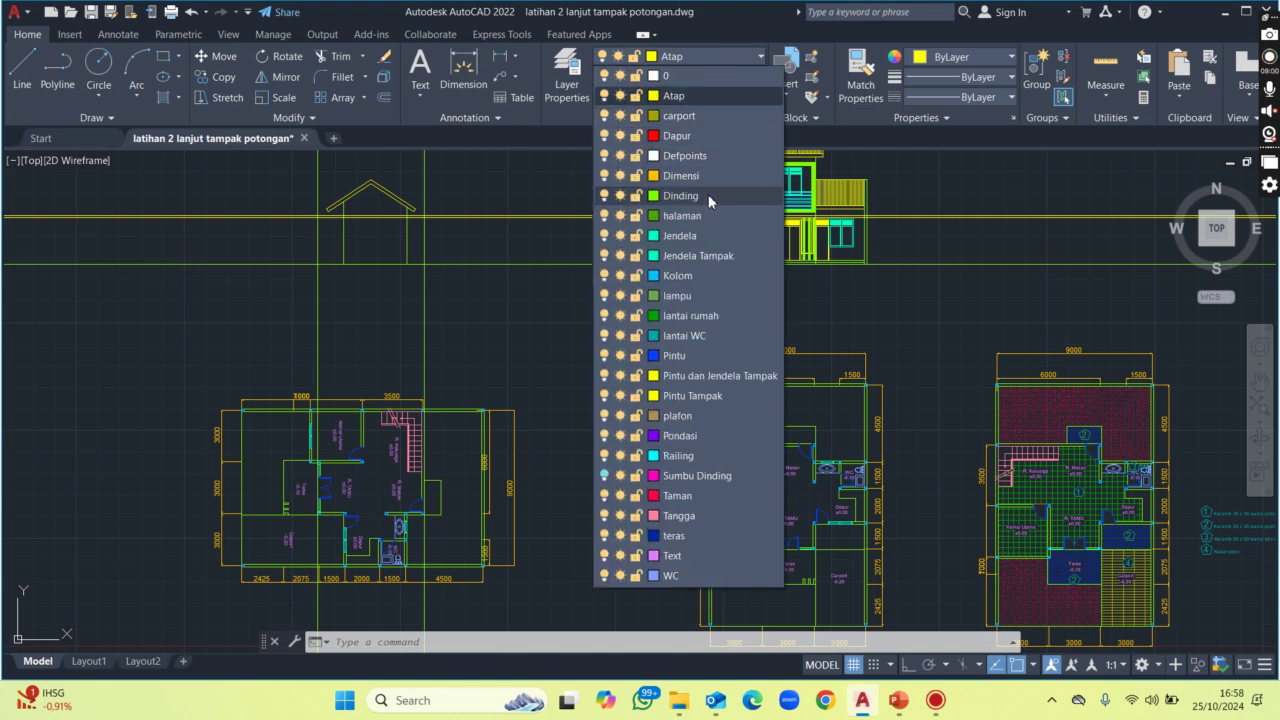
left_click(708, 194)
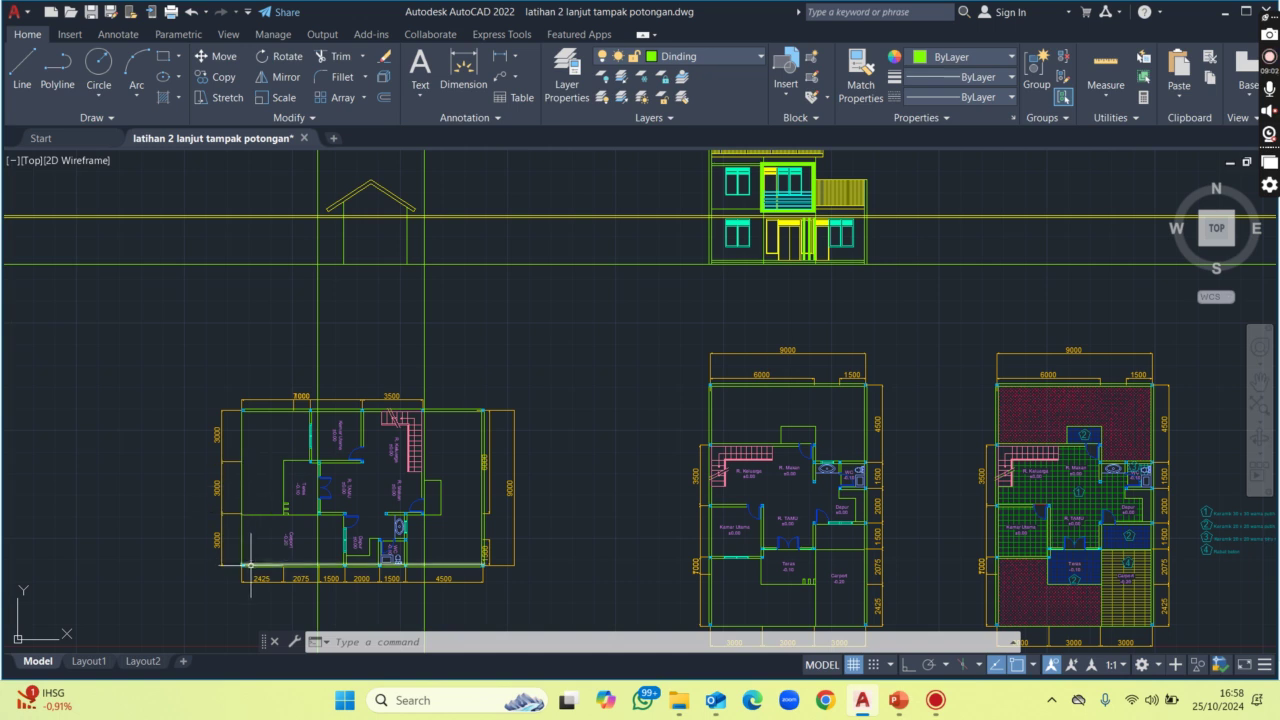
type("xl")
key("Return")
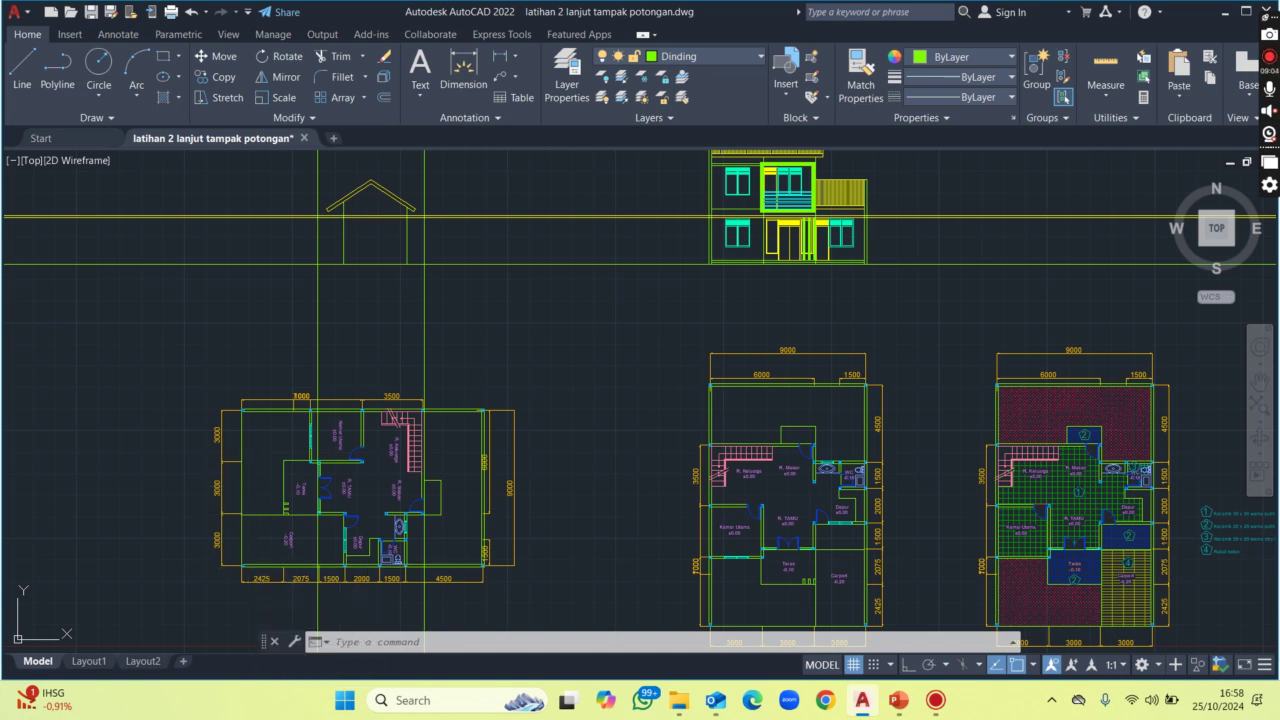
type("v")
key("Return")
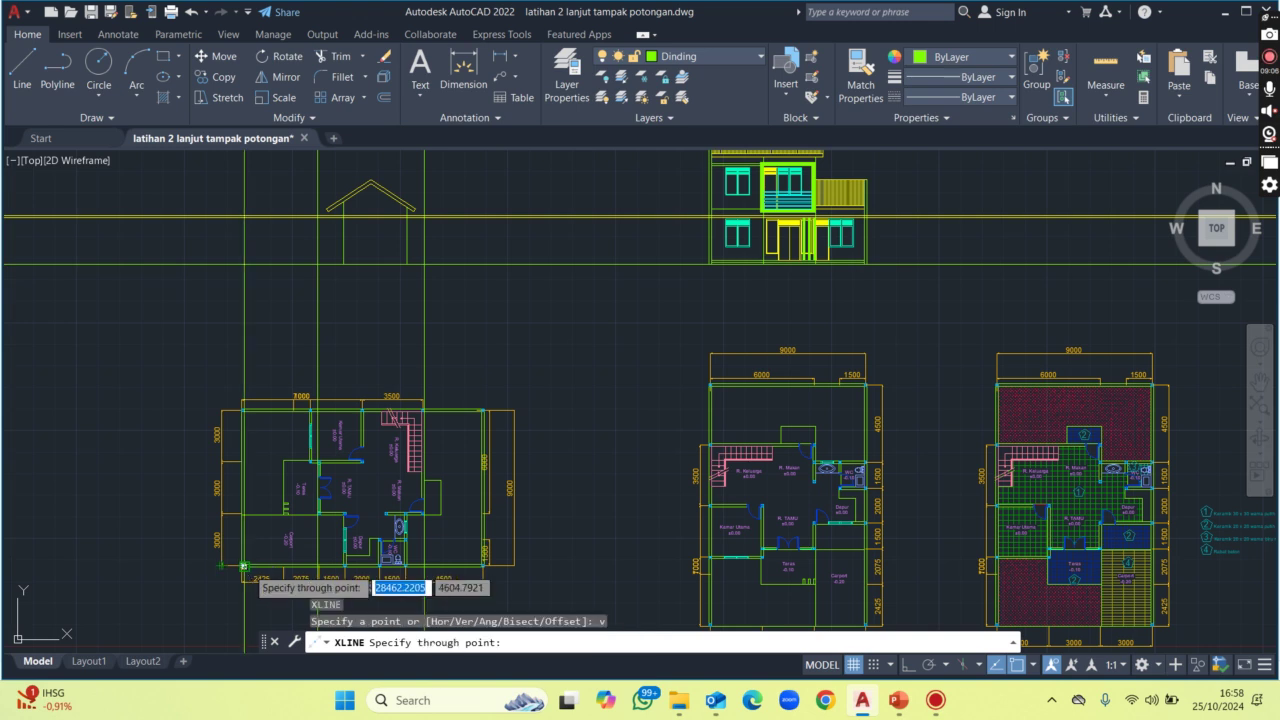
scroll(270, 530, "up", 6)
scroll(294, 507, "up", 4)
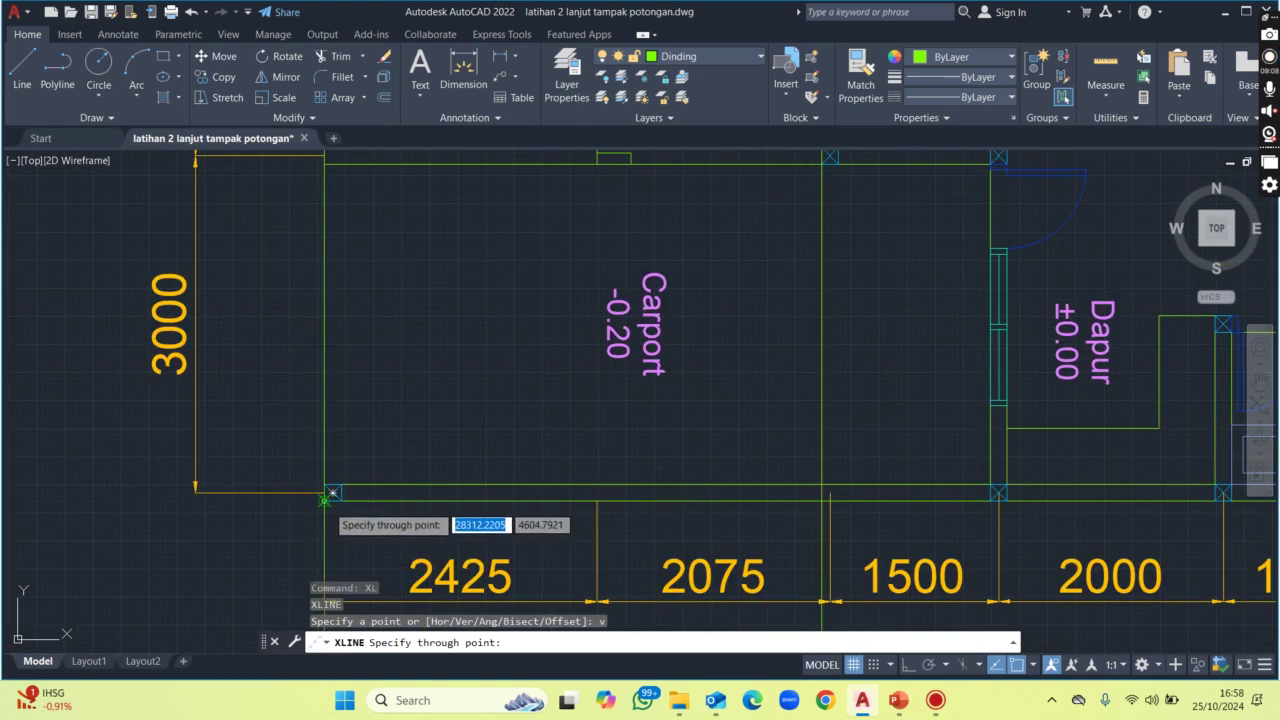
left_click(331, 492)
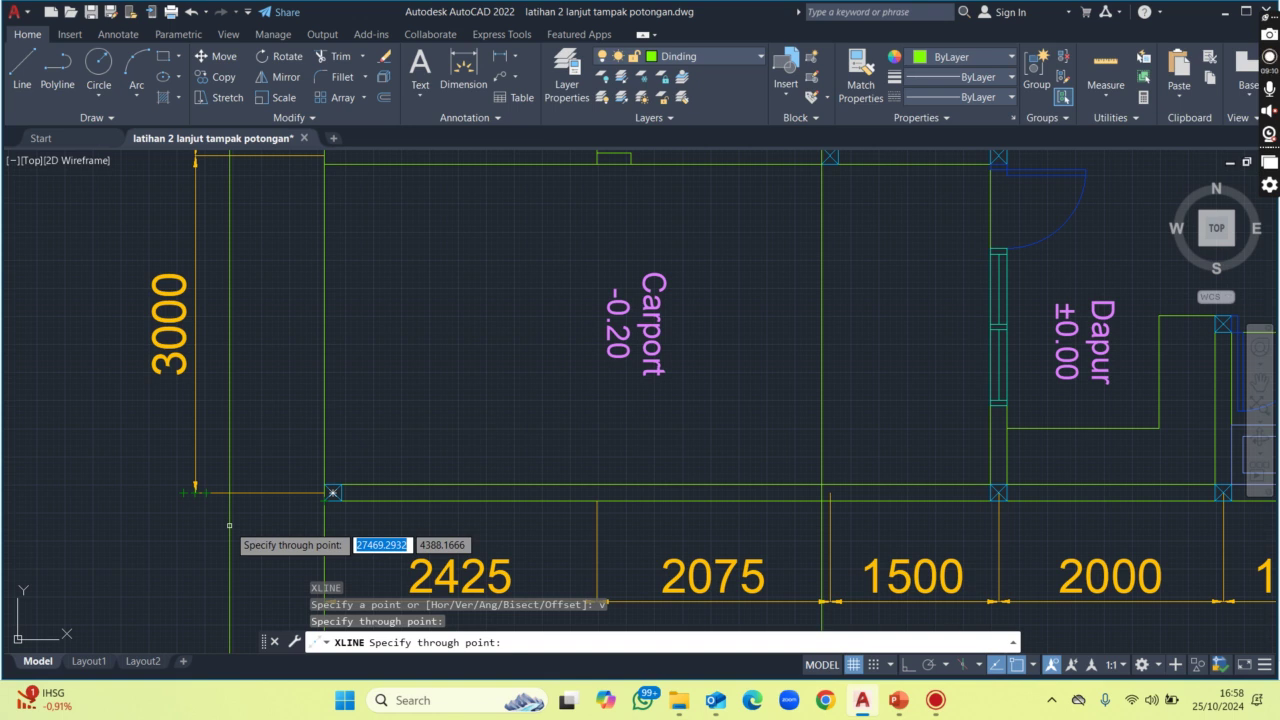
key("Return")
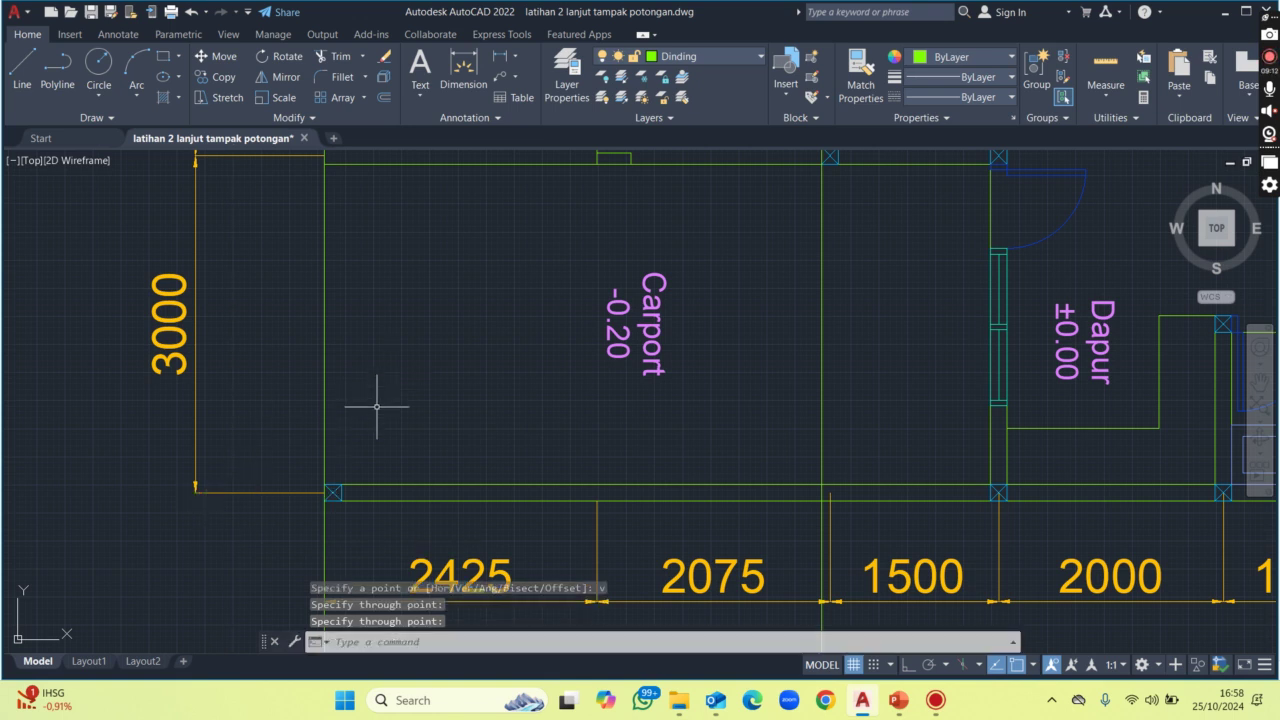
Set up an offset with a distance of 300.
scroll(376, 406, "down", 2)
mouse_move(359, 411)
middle_mouse_down()
mouse_move(323, 465)
mouse_move(322, 394)
mouse_move(322, 418)
middle_mouse_up()
scroll(323, 465, "down", 2)
scroll(323, 465, "down", 2)
scroll(318, 238, "up", 2)
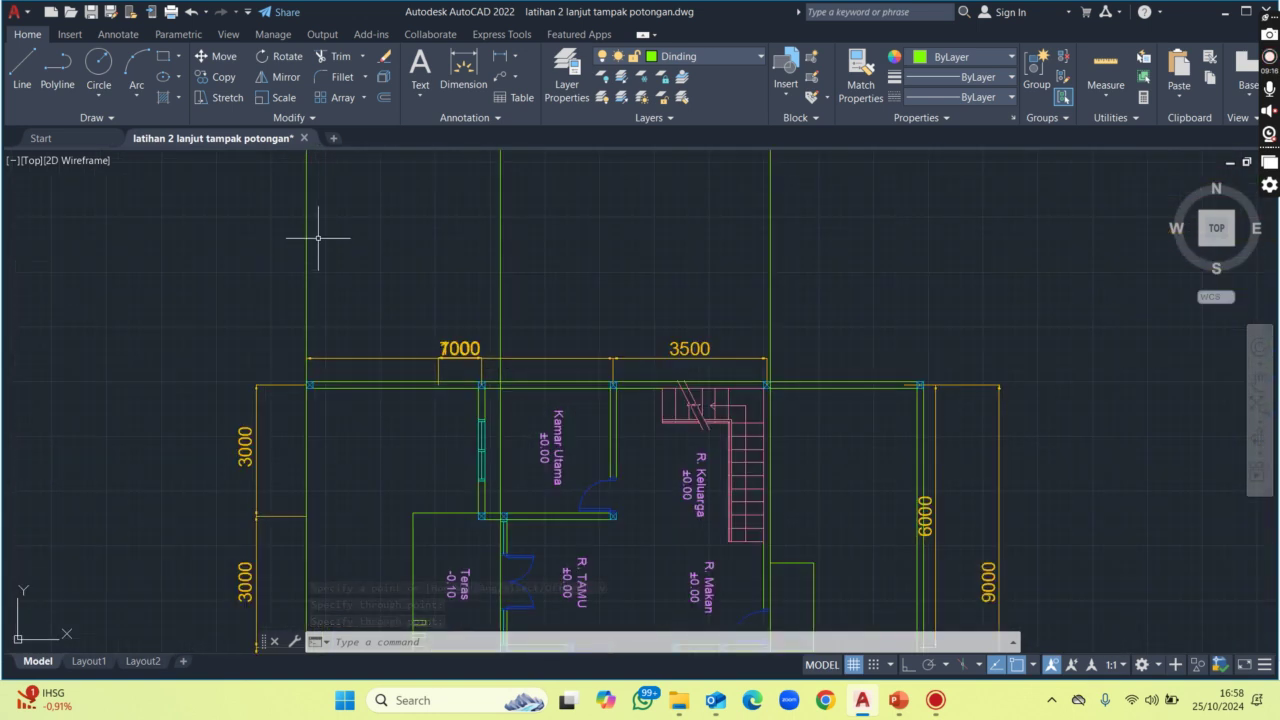
key("Return")
type("300")
key("Return")
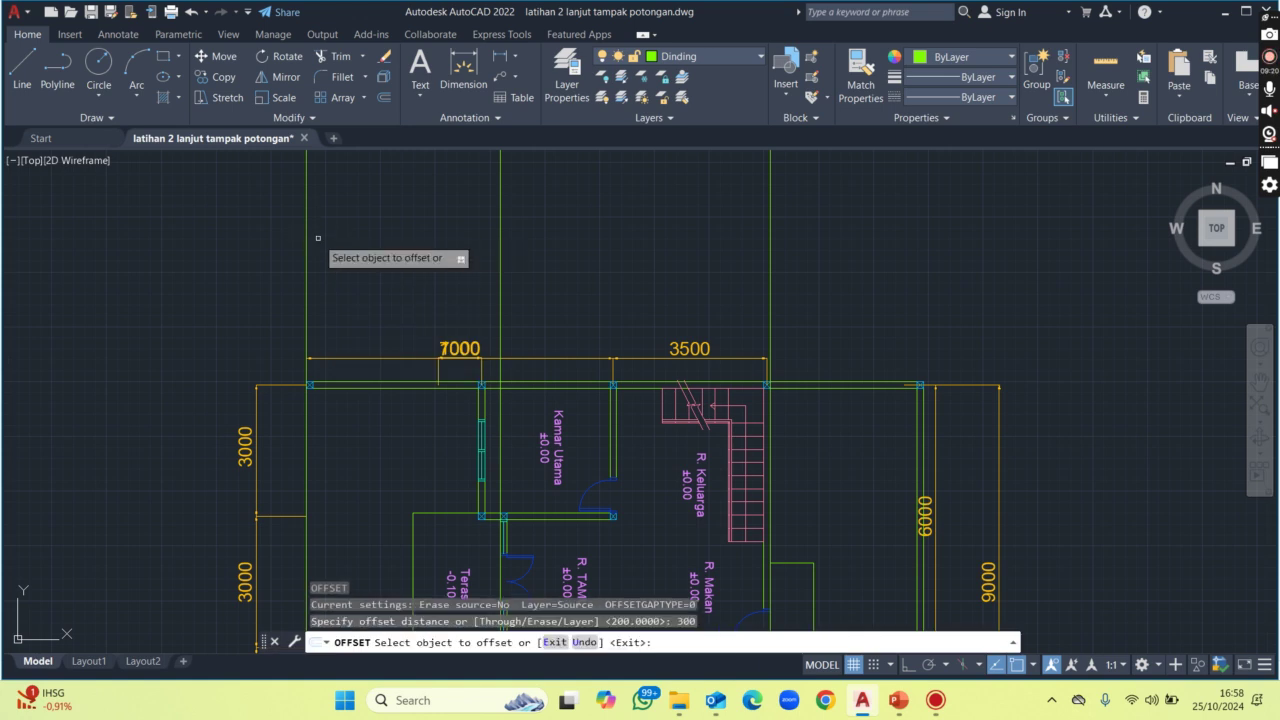
Offset the section's left wall line by 300 to form a double wall.
left_click(306, 240)
left_click(380, 255)
scroll(360, 380, "down", 3)
scroll(351, 385, "up", 1)
scroll(354, 320, "up", 1)
scroll(411, 297, "up", 1)
key("Return")
scroll(398, 277, "up", 2)
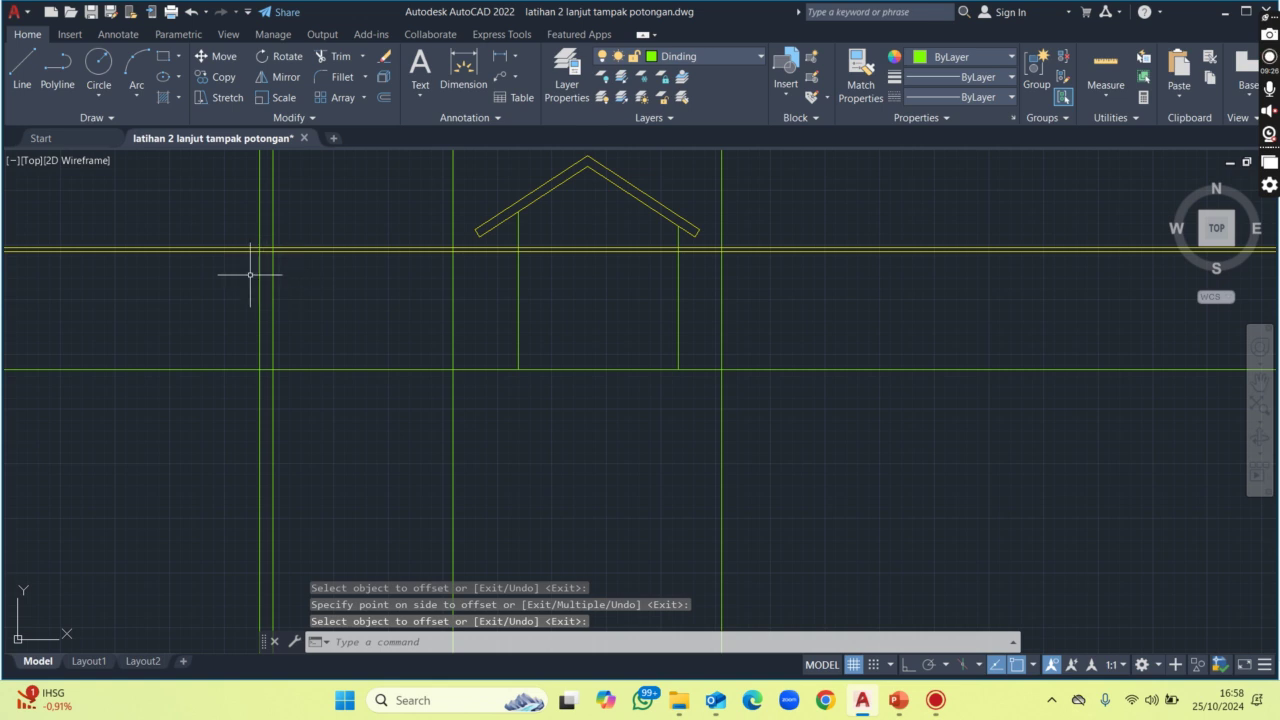
Trim both left wall lines so they stop at the floor slab and ground line.
type("tr")
key("Return")
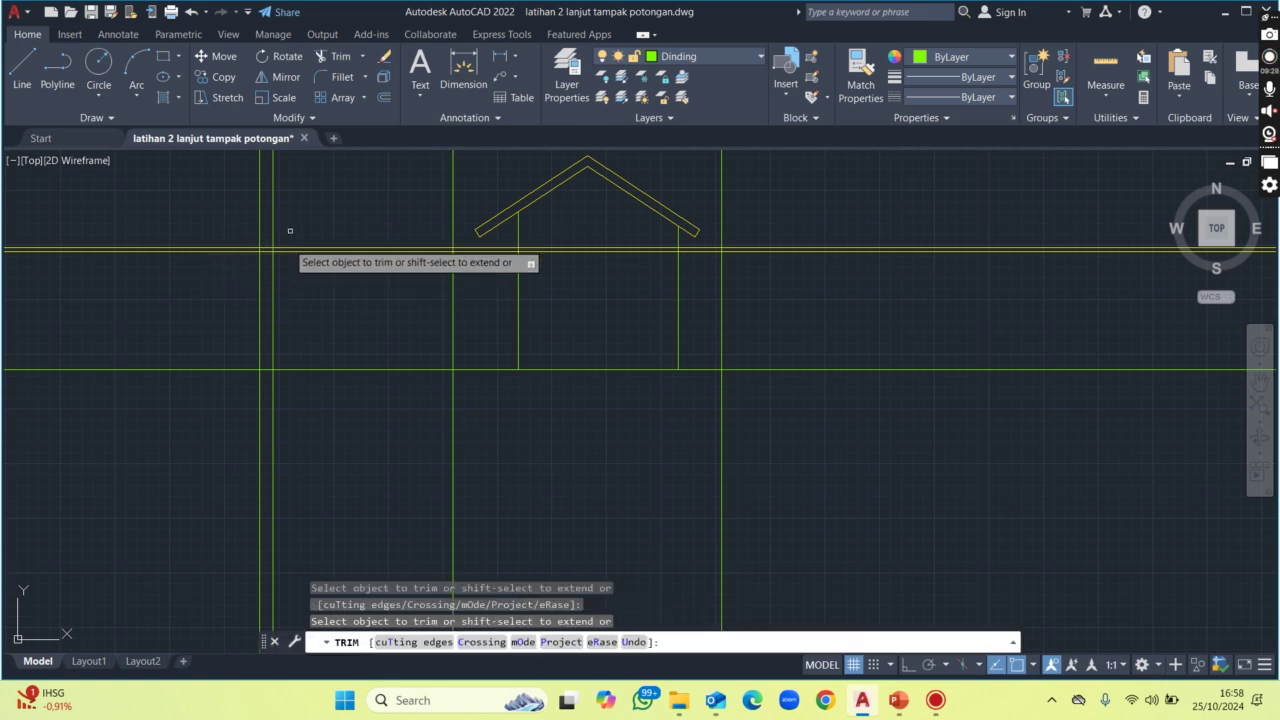
scroll(285, 235, "up", 2)
mouse_move(273, 245)
left_mouse_down()
mouse_move(233, 210)
mouse_move(222, 285)
left_mouse_up()
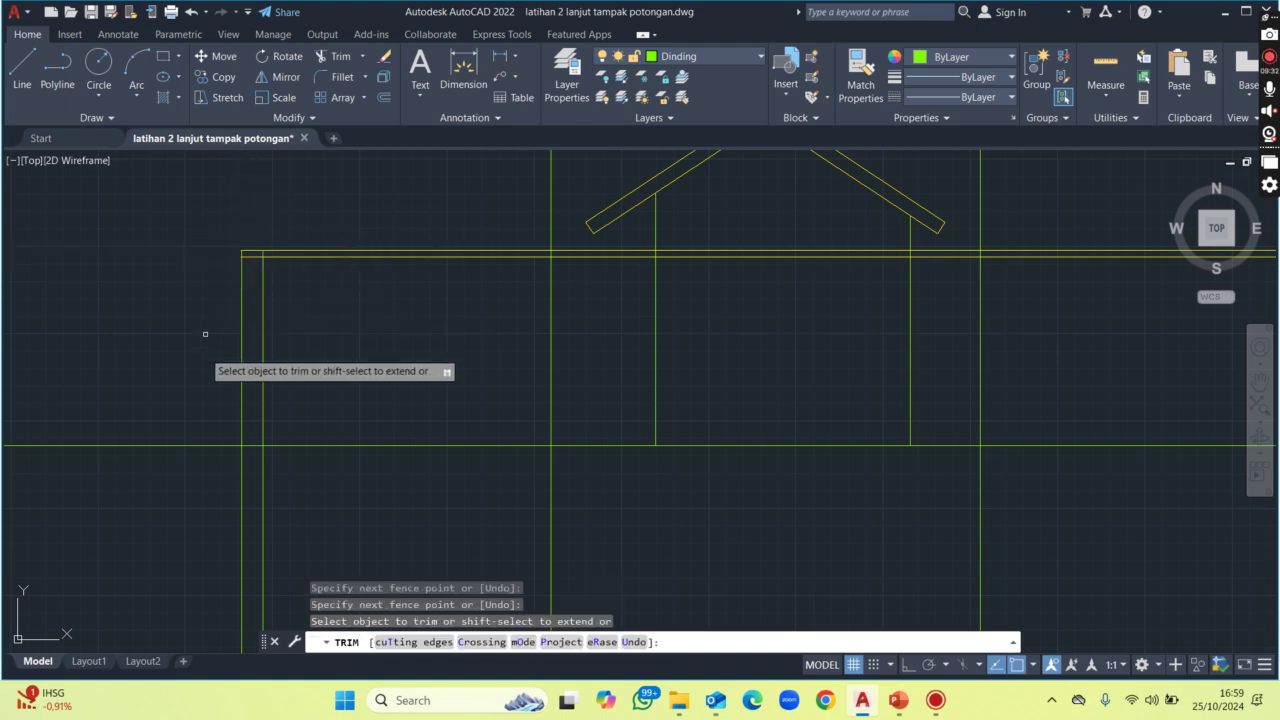
left_click_drag(285, 470, 225, 500)
left_click(263, 330)
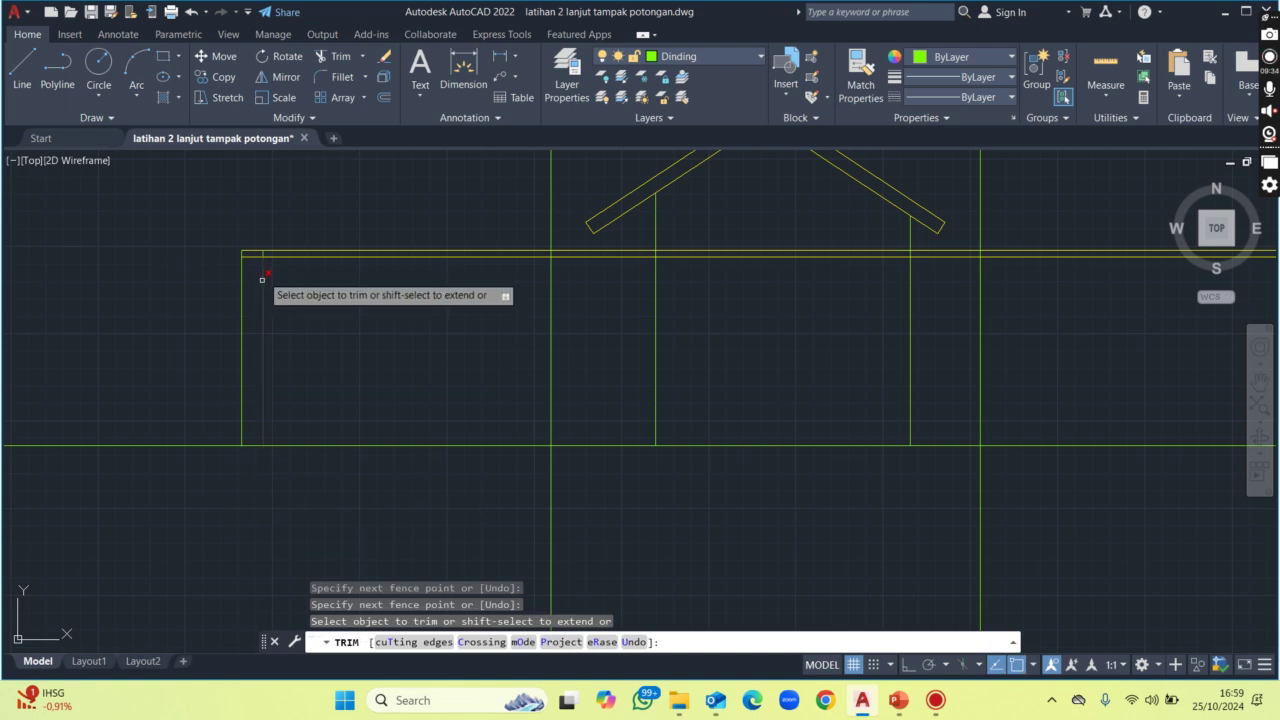
scroll(260, 285, "up", 2)
scroll(263, 240, "up", 2)
scroll(210, 275, "down", 2)
scroll(450, 343, "down", 2)
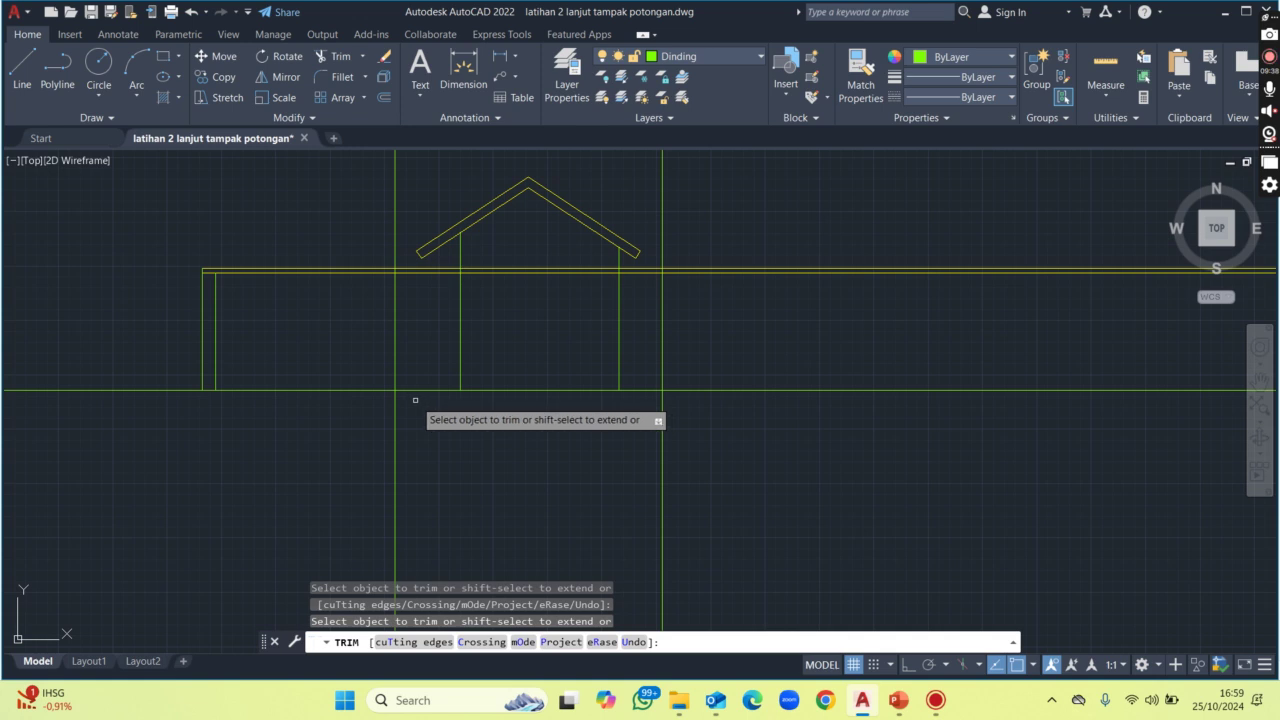
key("Return")
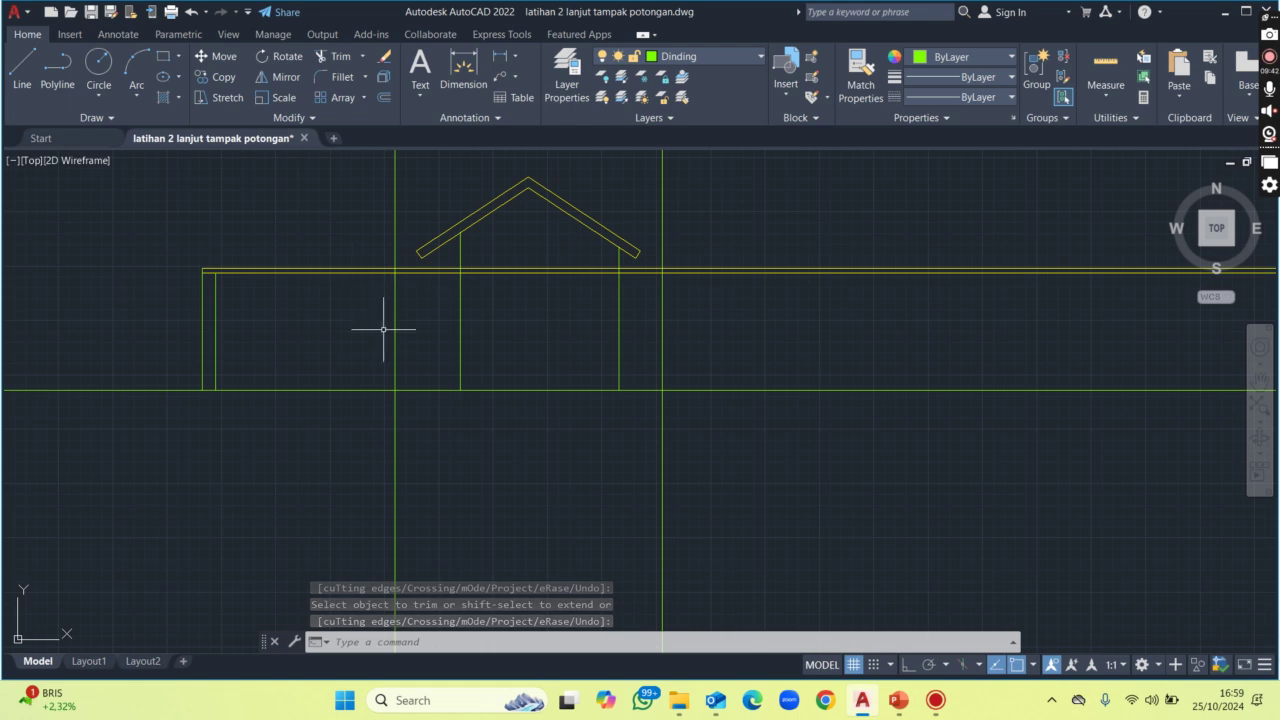
scroll(345, 272, "down", 4)
middle_click_drag(360, 465, 364, 323)
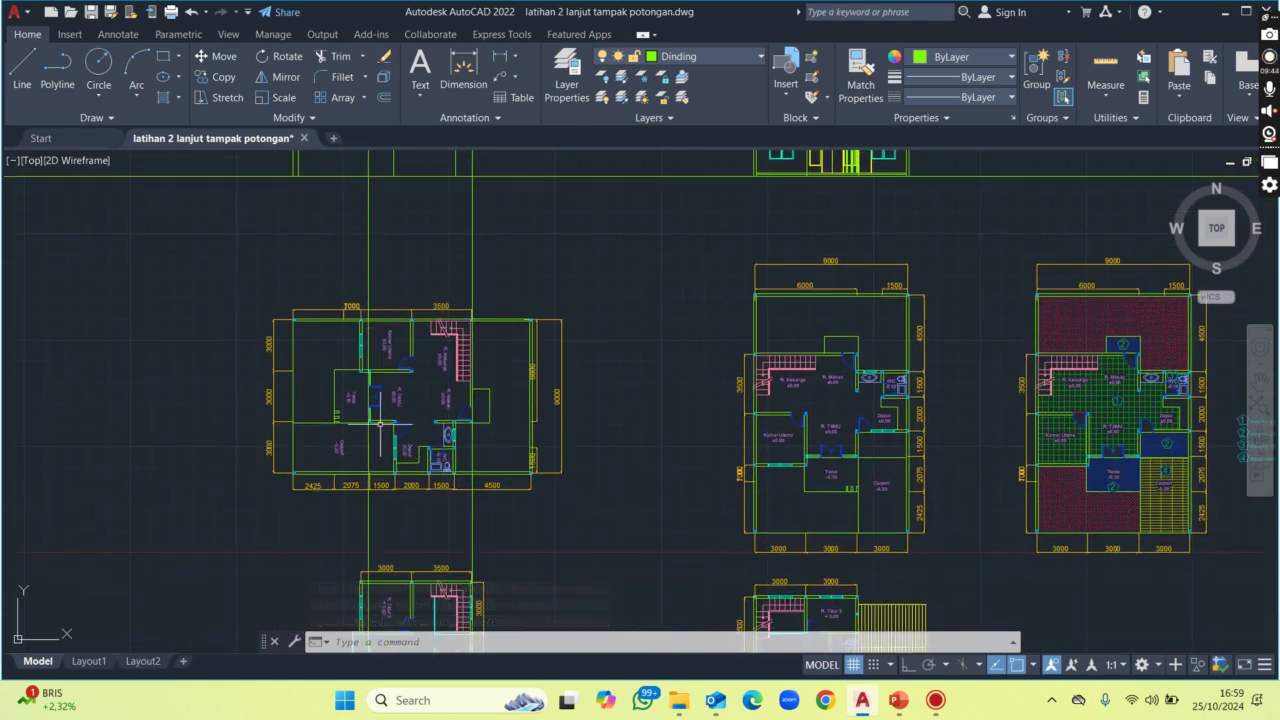
Drop vertical construction lines through the Teras column edges in the floor plan.
scroll(365, 434, "up", 2)
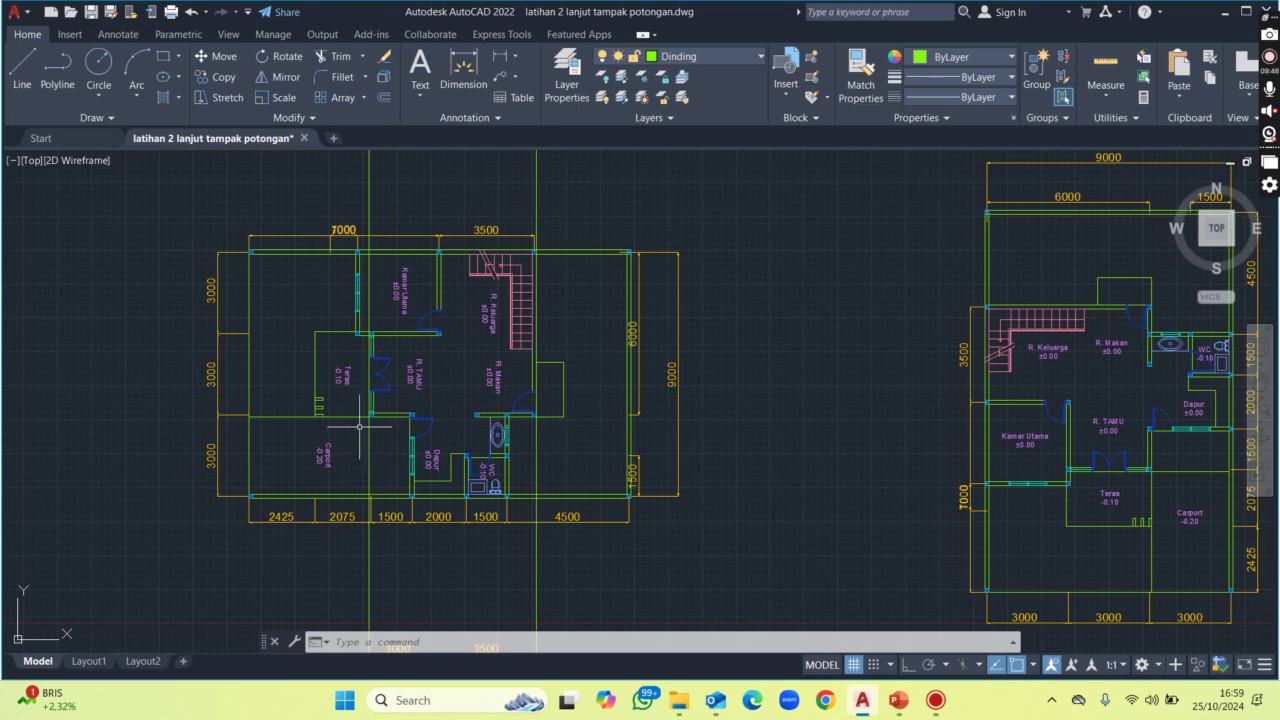
scroll(318, 410, "up", 2)
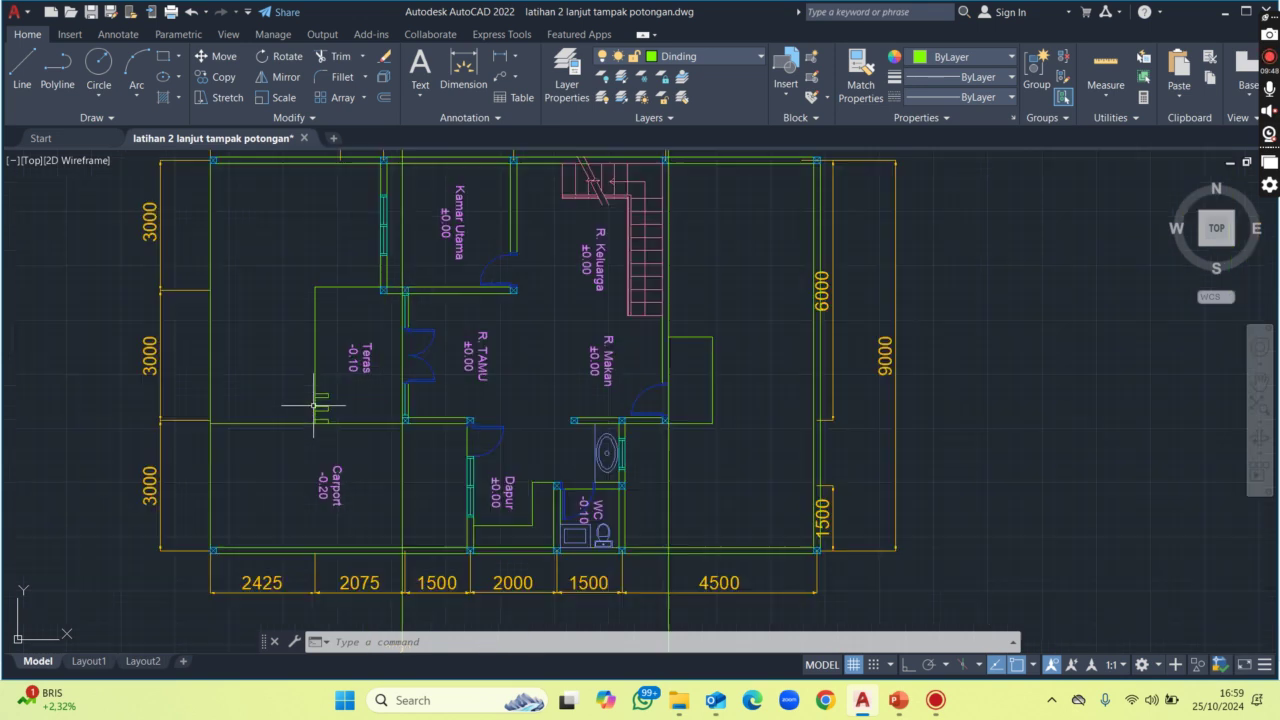
middle_click_drag(330, 394, 323, 418)
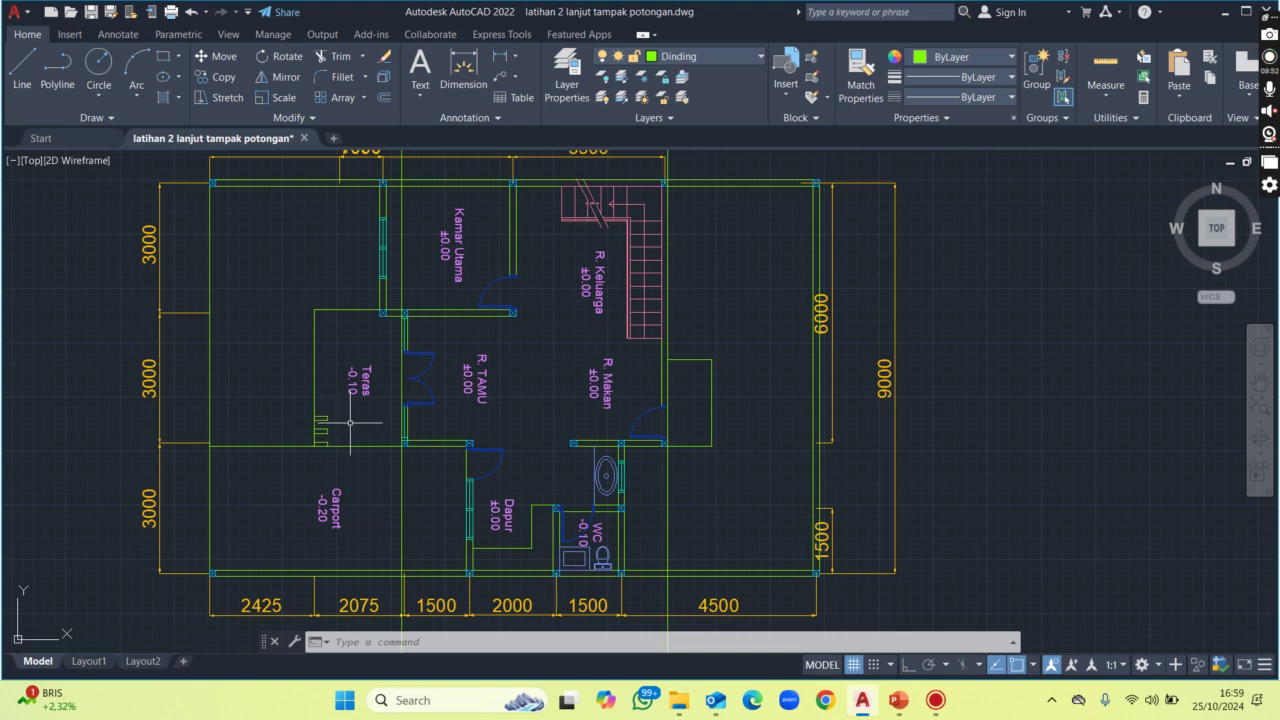
type("x")
key("Return")
type("v")
key("Return")
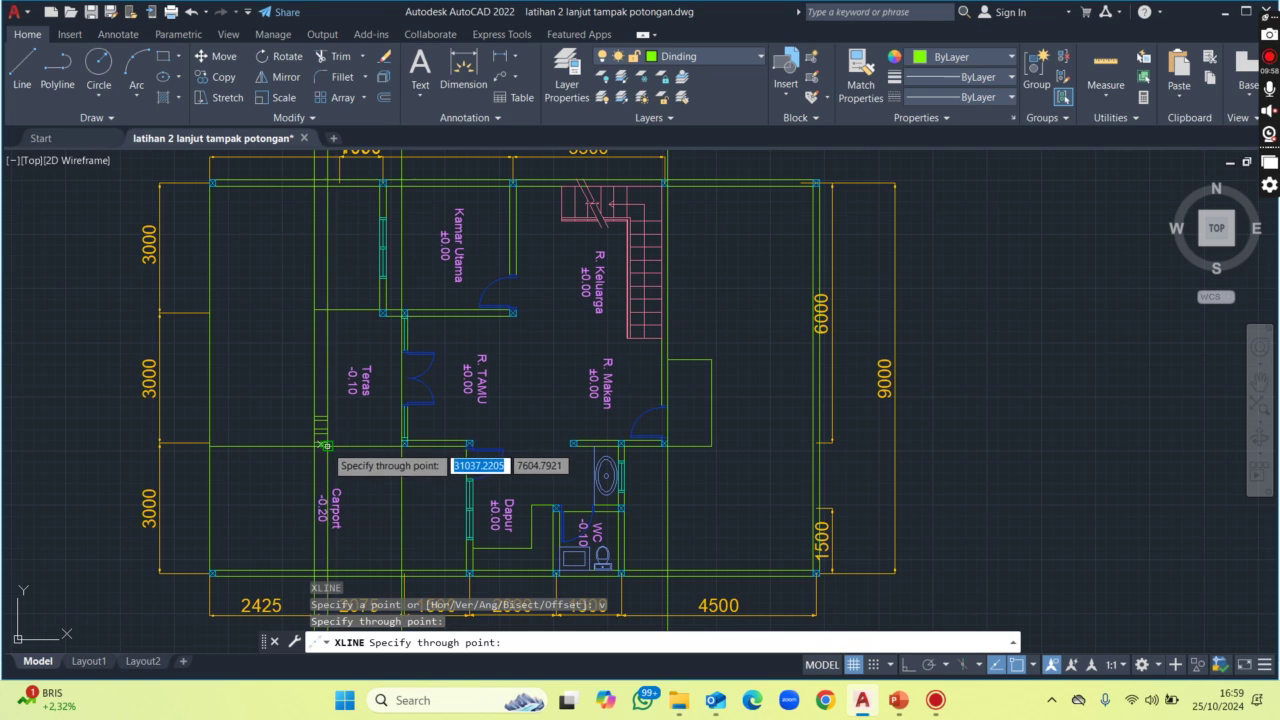
left_click(331, 458)
scroll(336, 463, "down", 1)
scroll(341, 471, "down", 2)
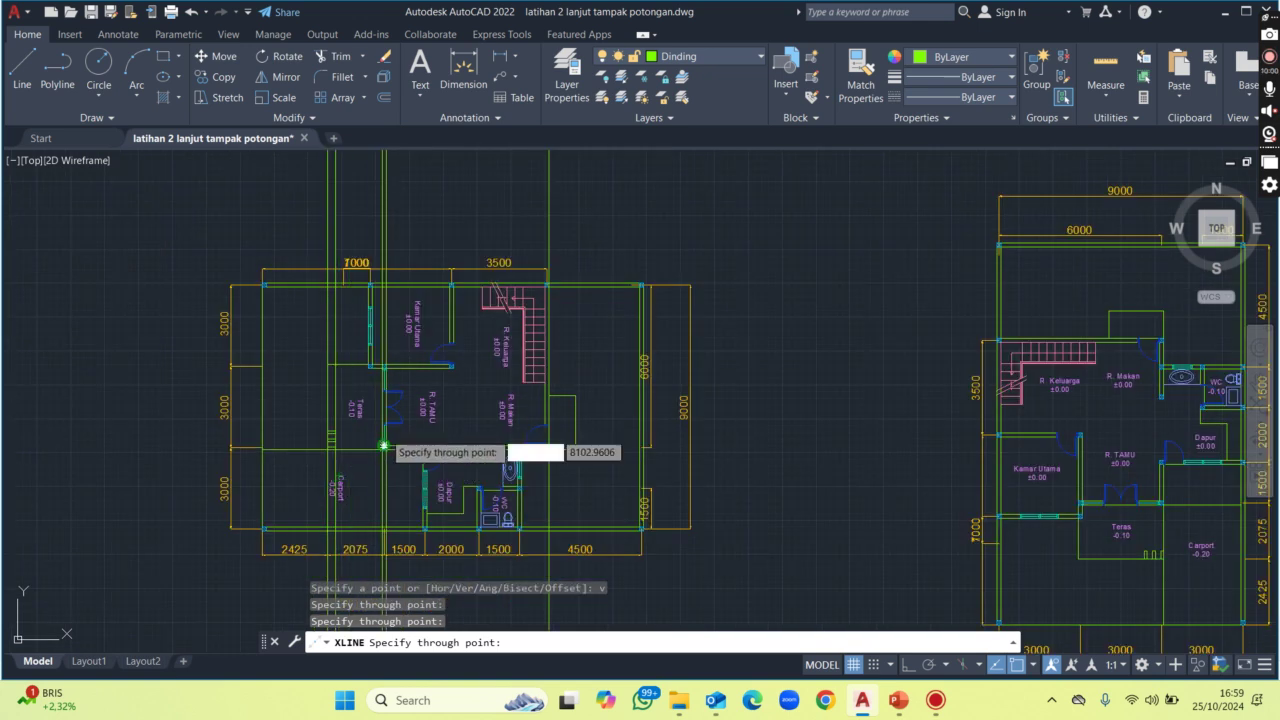
key("Return")
scroll(380, 420, "down", 2)
middle_click_drag(381, 352, 371, 579)
scroll(359, 413, "up", 4)
scroll(320, 395, "up", 4)
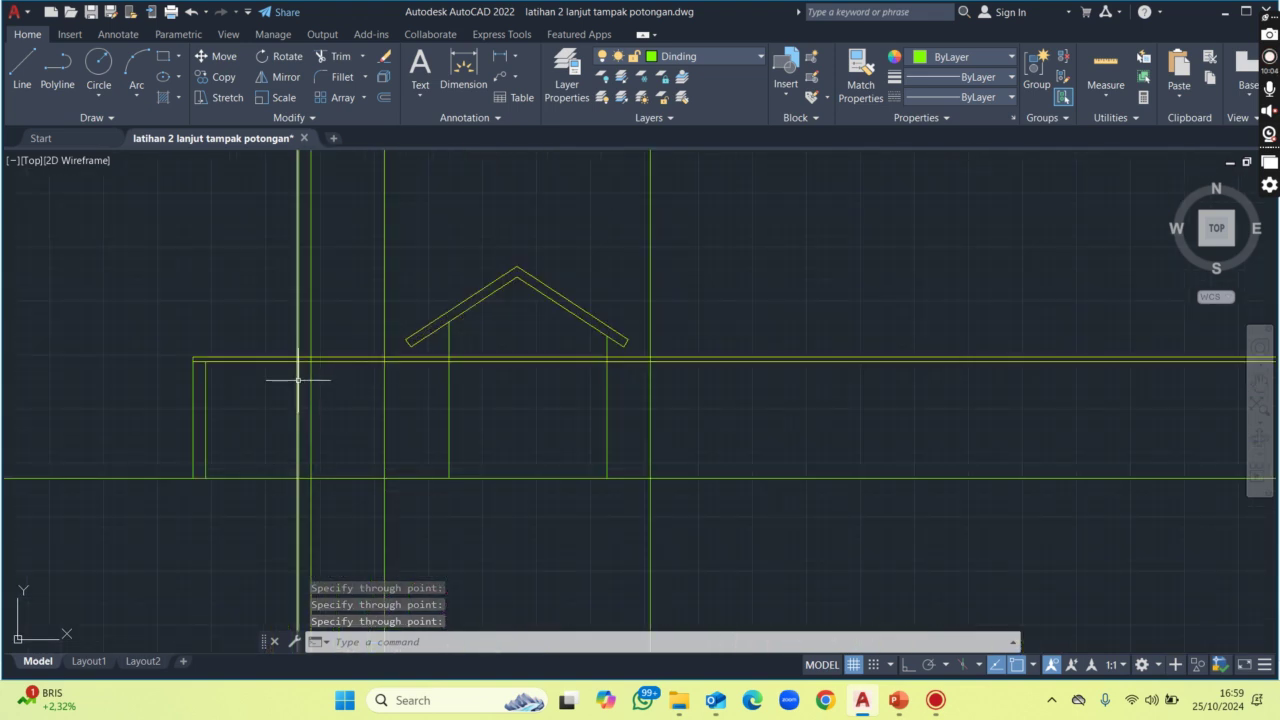
Trim the column lines with fences above the slab and below the ground line.
type("t")
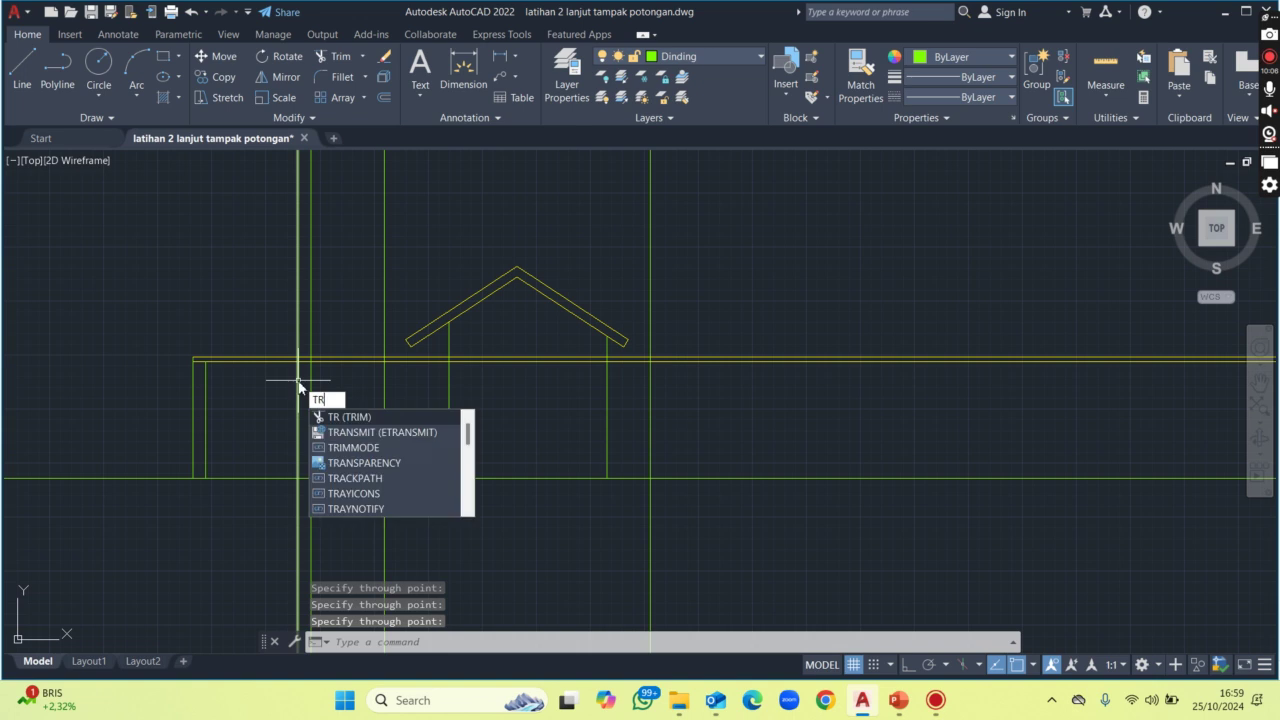
key("Return")
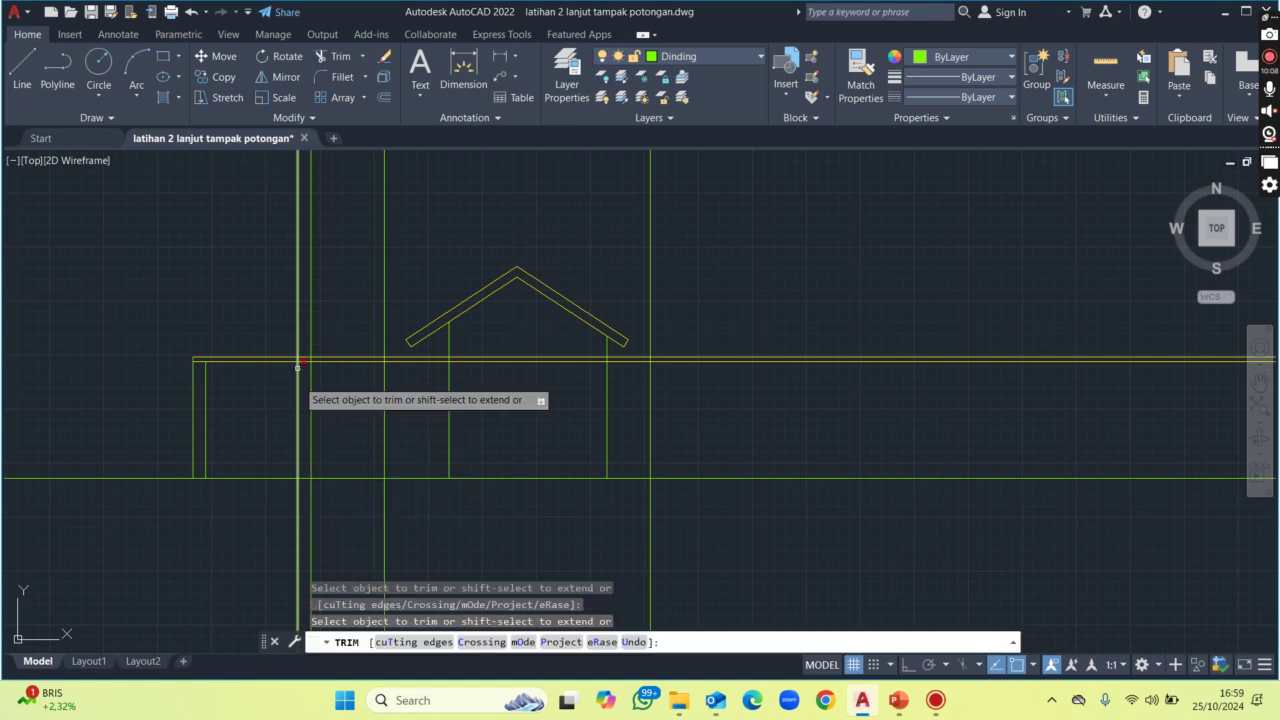
scroll(297, 367, "up", 5)
scroll(335, 350, "up", 3)
left_click(333, 347)
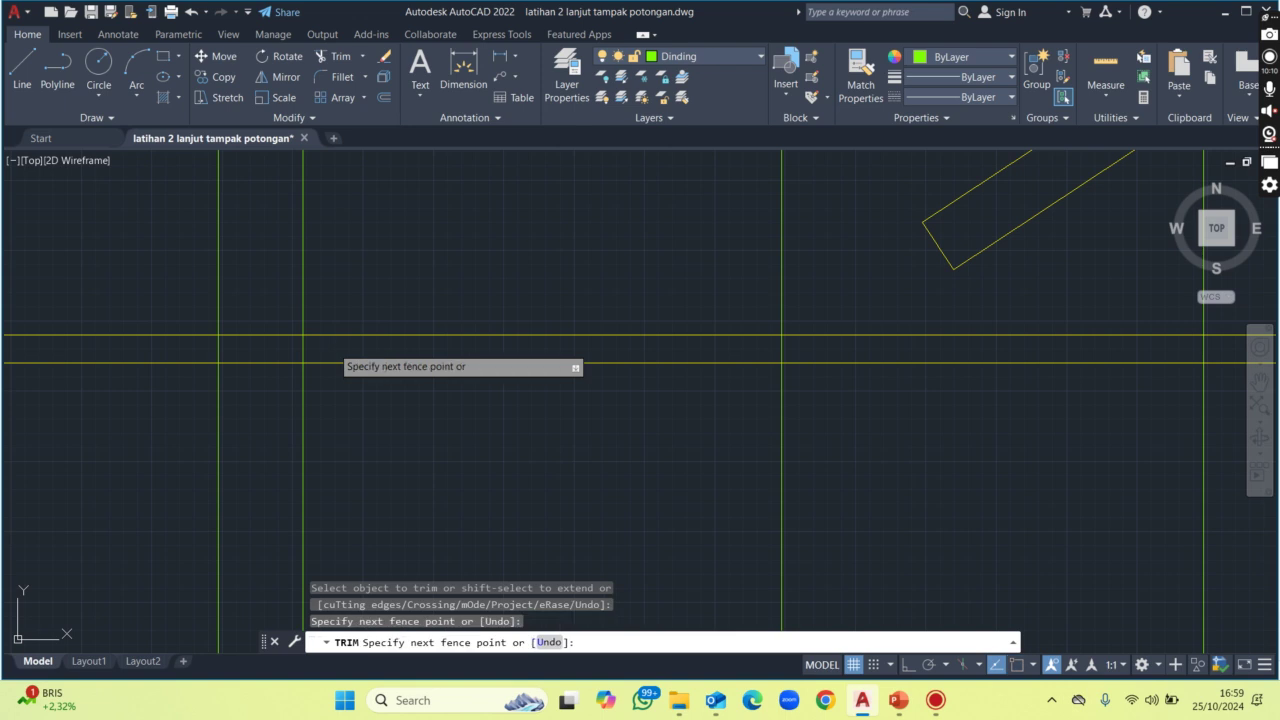
key("Return")
scroll(310, 260, "down", 3)
scroll(317, 389, "up", 4)
left_click(327, 464)
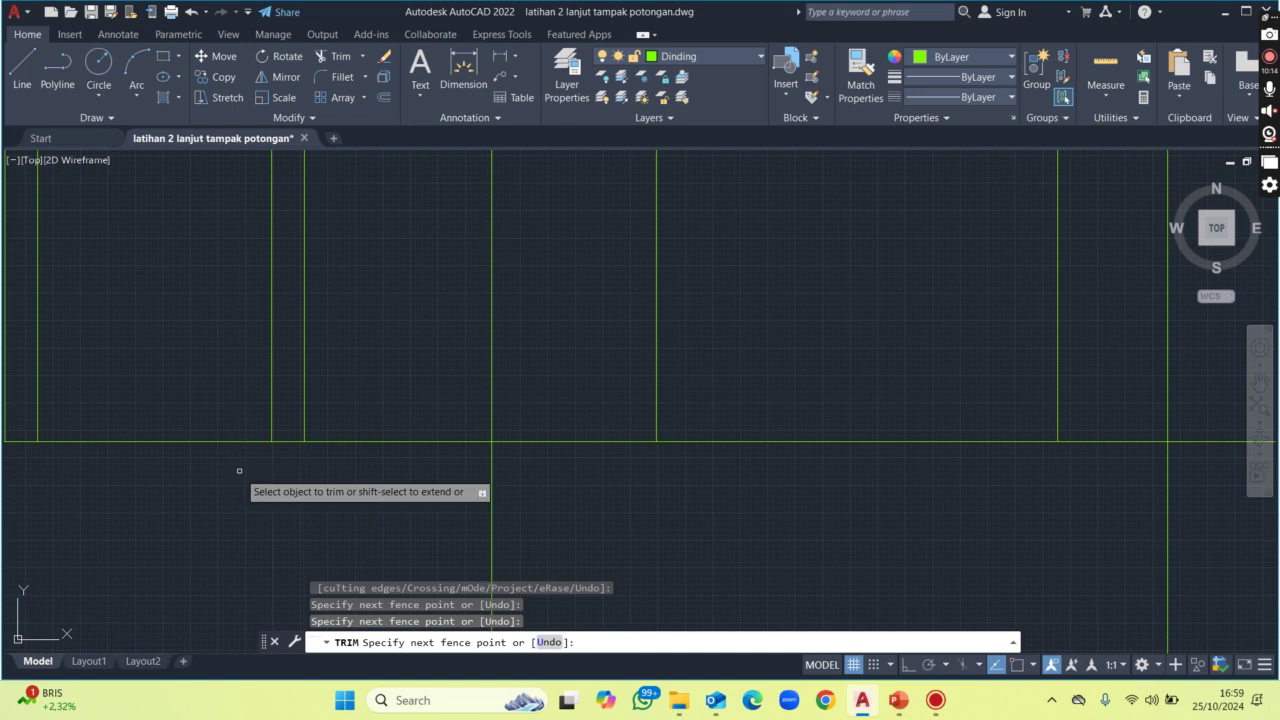
key("Return")
Window-select and delete the two column stubs left above the slab.
scroll(325, 440, "down", 2)
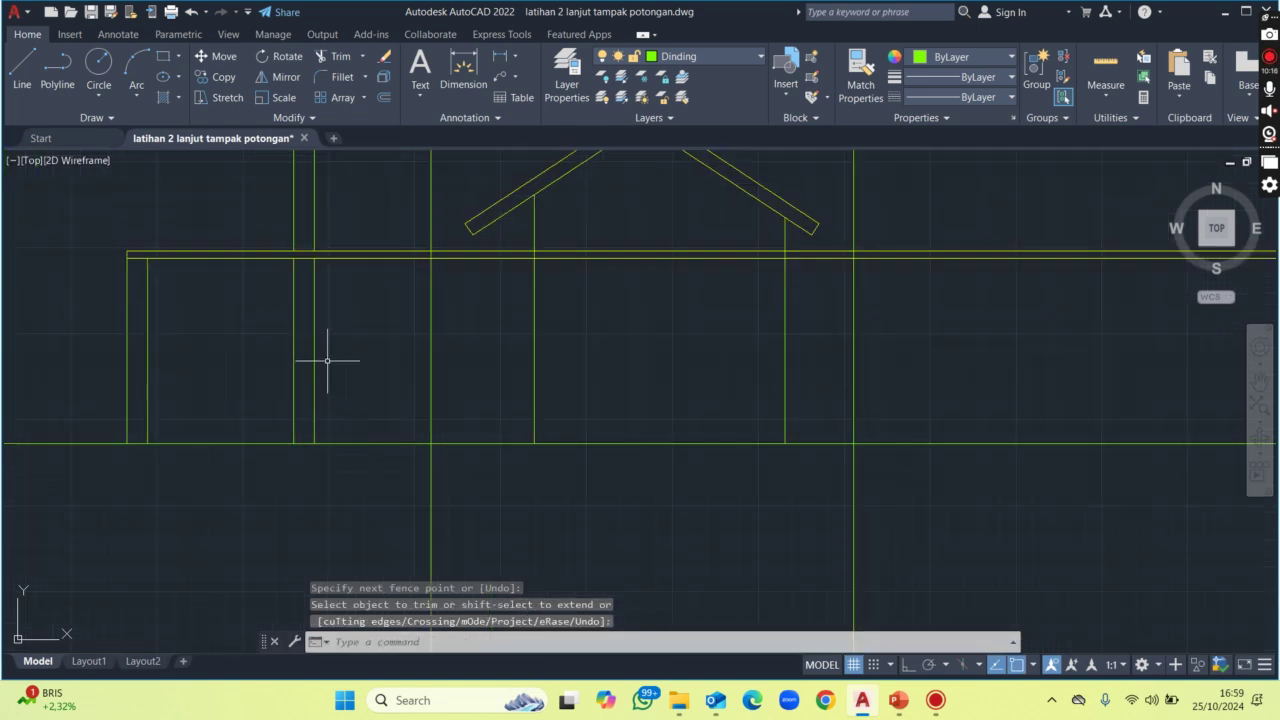
scroll(330, 400, "down", 2)
left_click(330, 268)
left_click(247, 283)
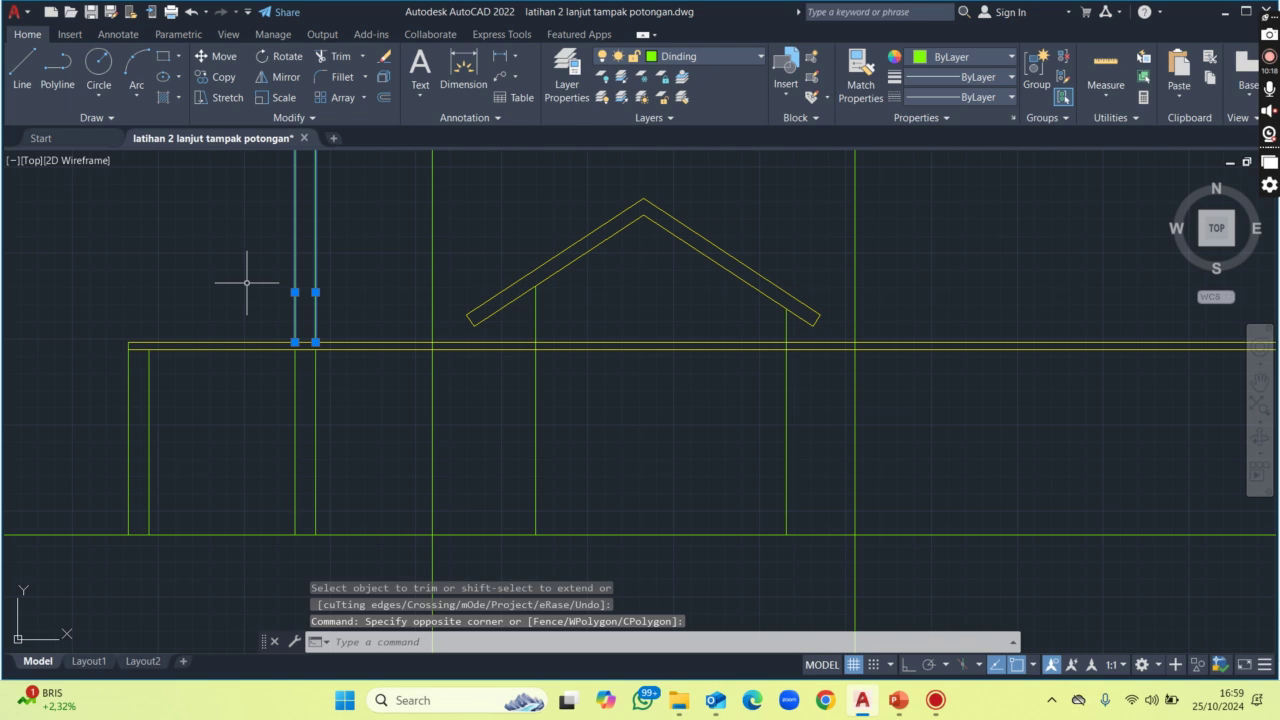
key("Delete")
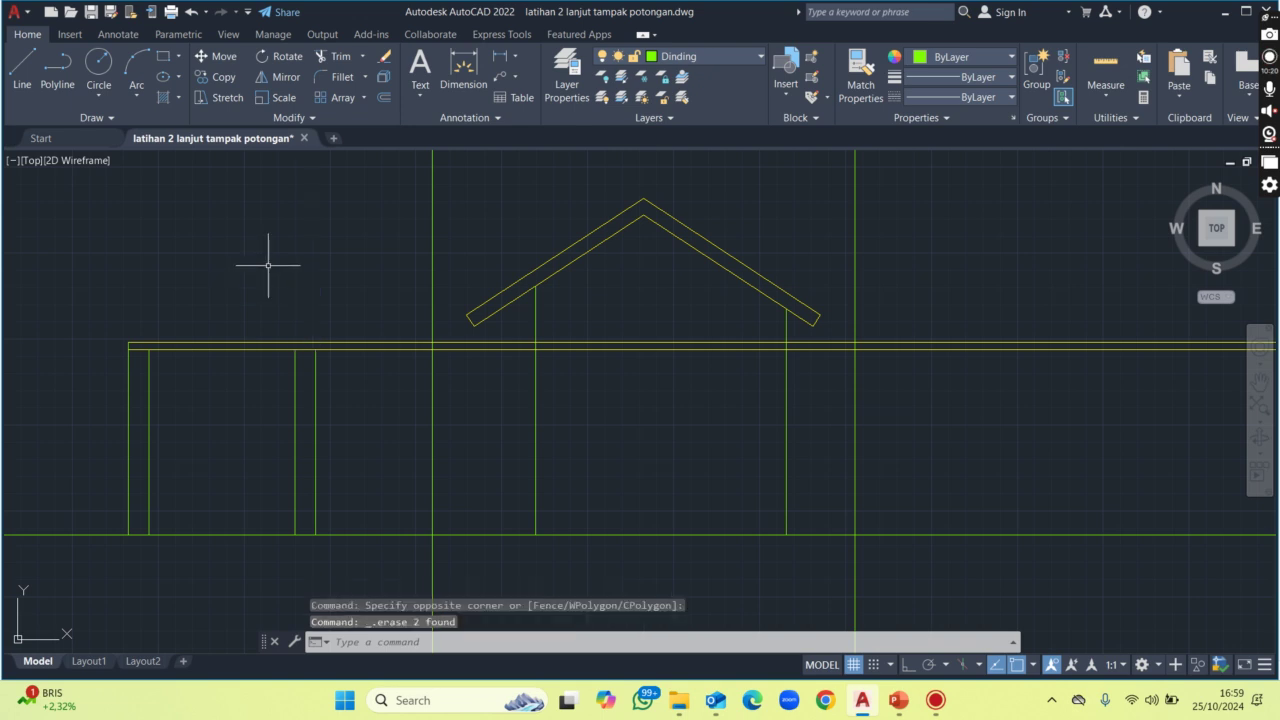
scroll(268, 265, "down", 3)
scroll(371, 290, "down", 1)
scroll(373, 237, "down", 1)
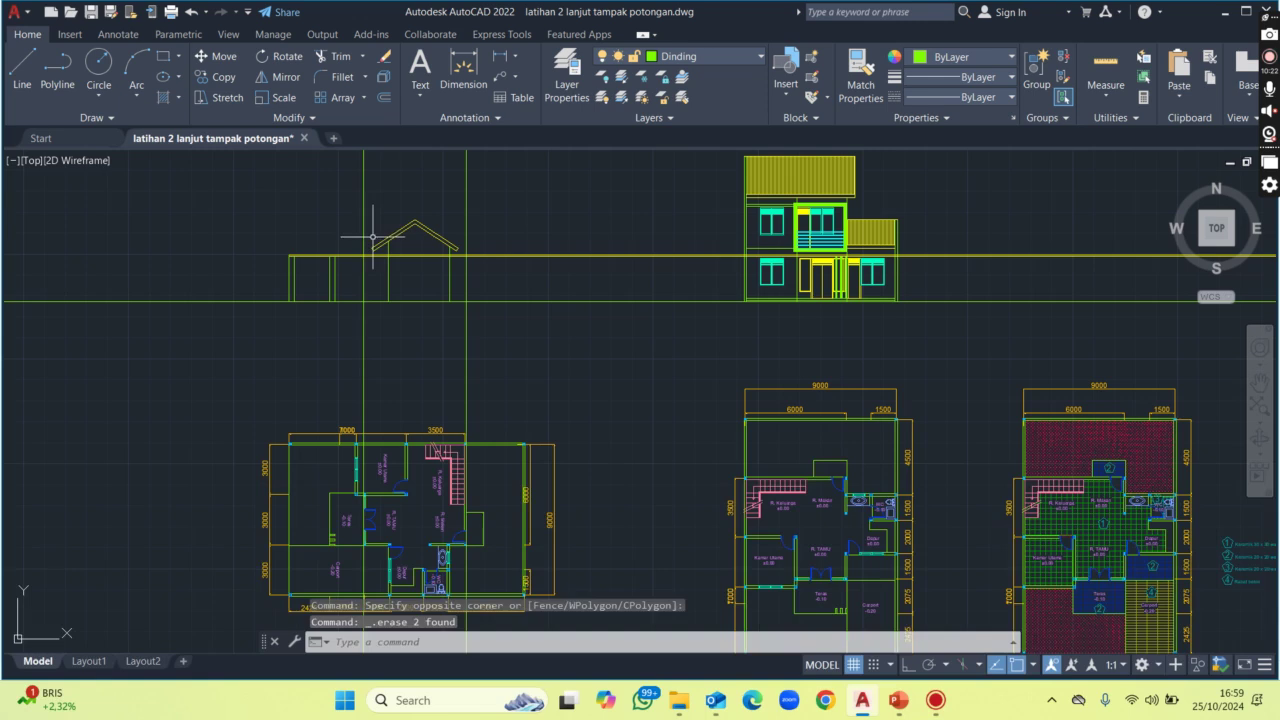
middle_click_drag(383, 414, 375, 346)
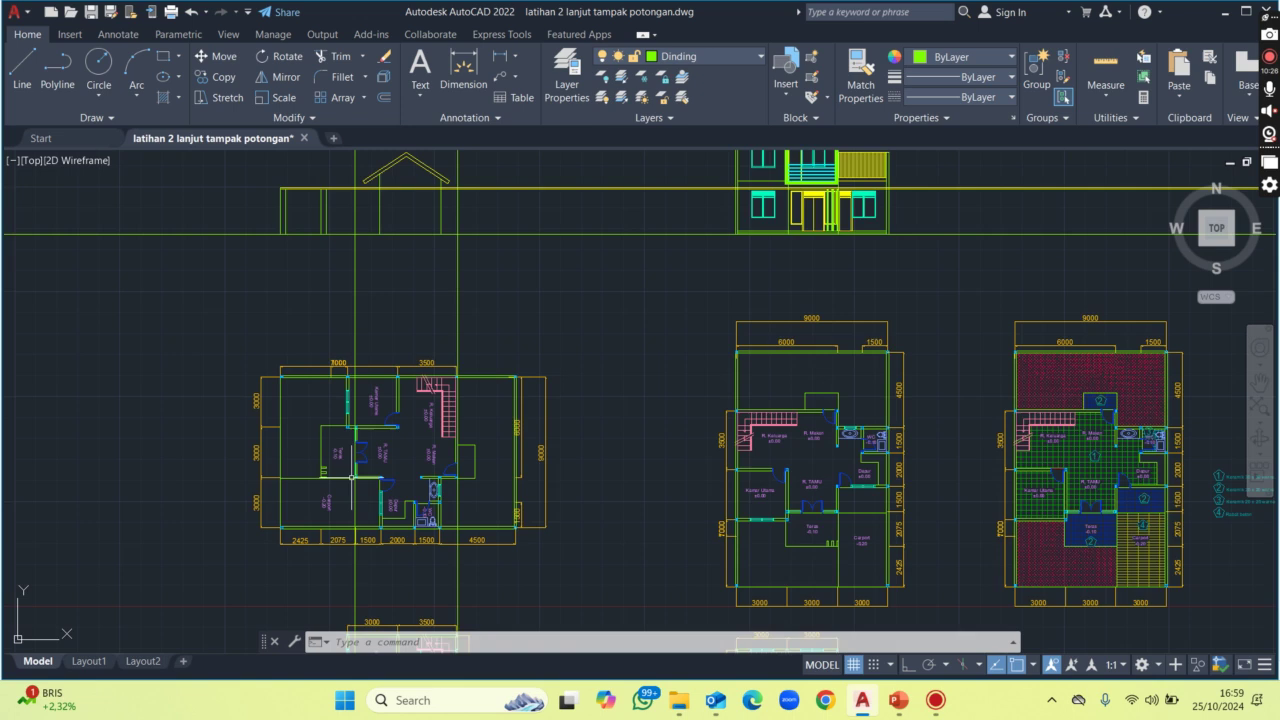
scroll(351, 476, "up", 5)
scroll(328, 308, "up", 3)
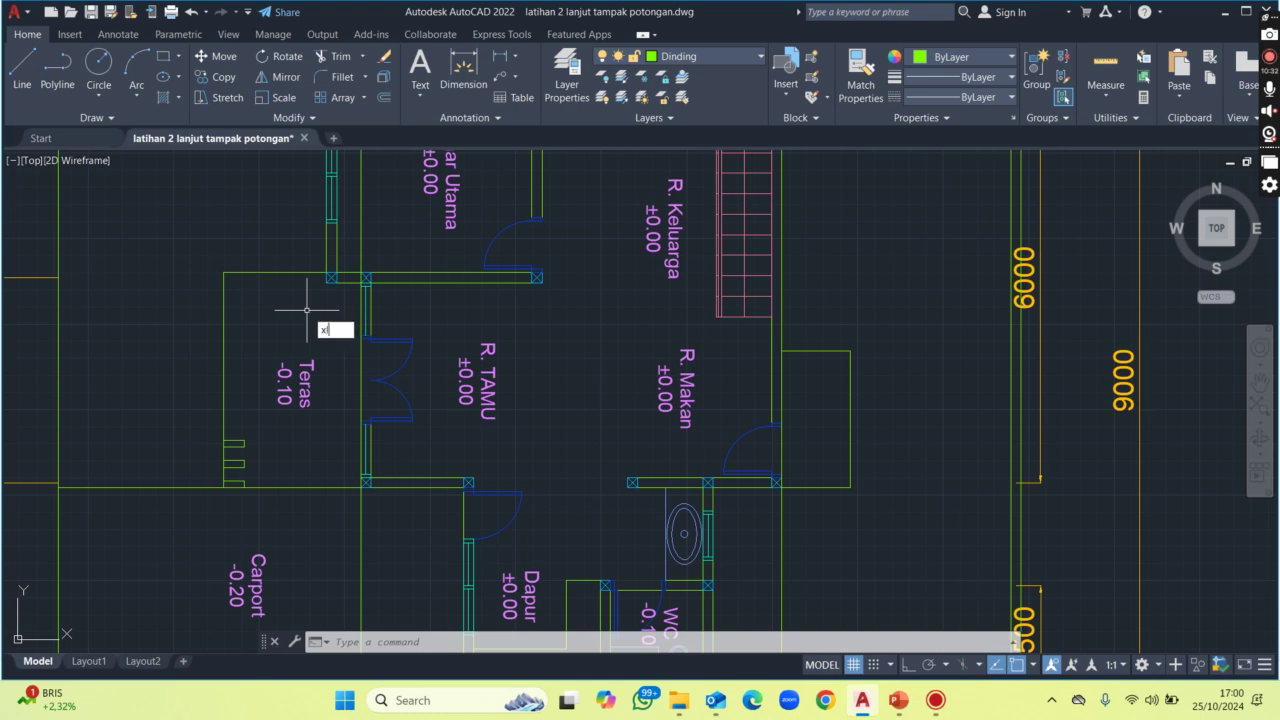
Start a vertical XLINE from the left floor plan's walls, panning up toward the elevation.
type("l")
key("Return")
type("v")
key("Return")
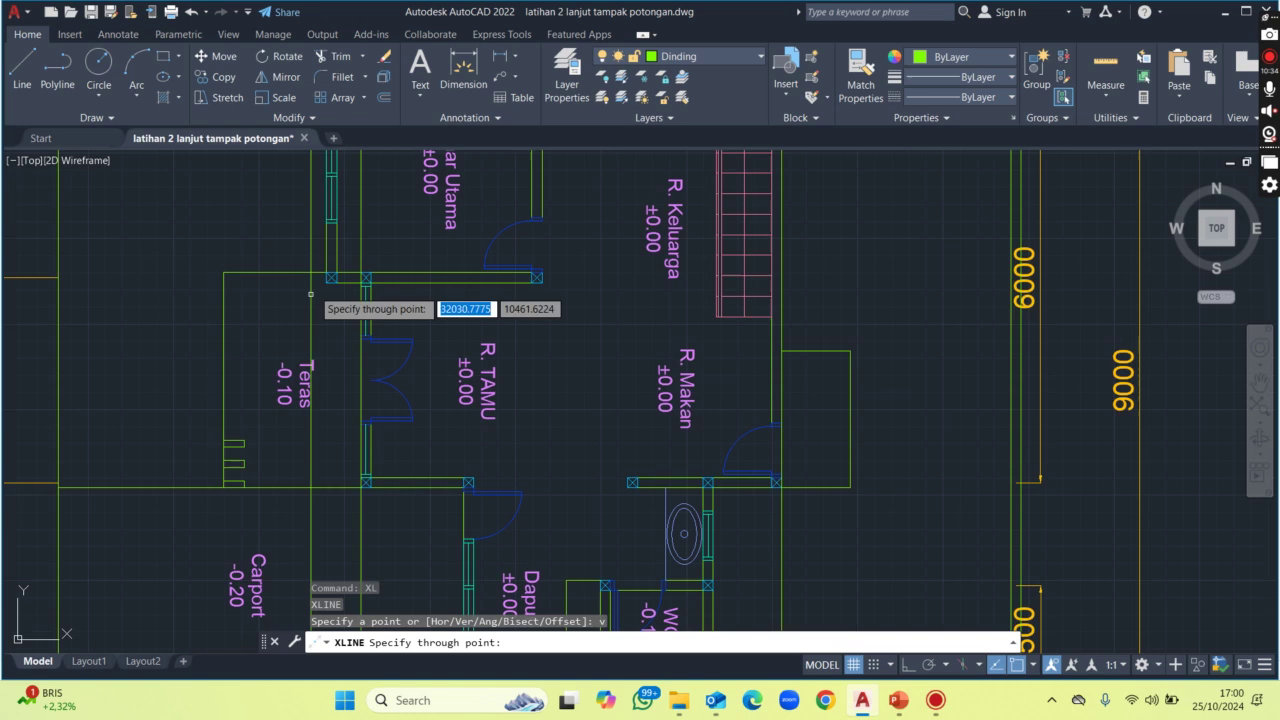
scroll(306, 311, "down", 2)
scroll(330, 292, "down", 4)
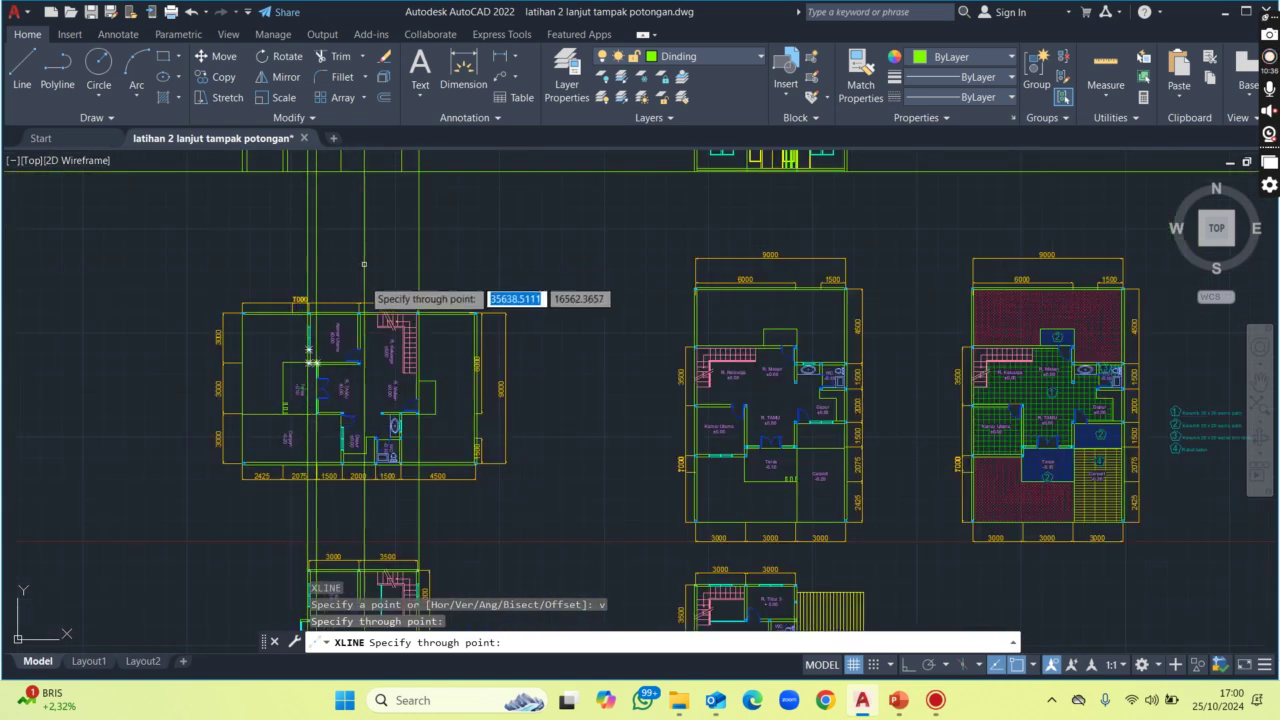
middle_click_drag(358, 282, 358, 465)
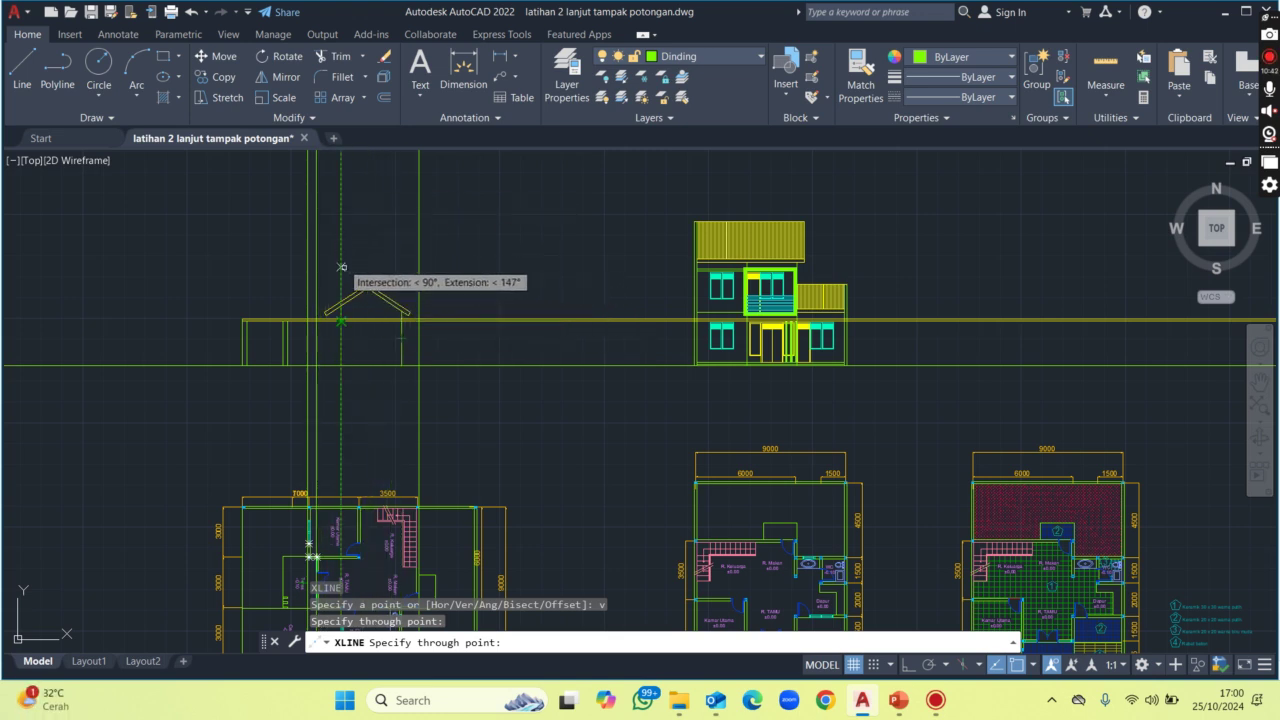
scroll(341, 245, "down", 2)
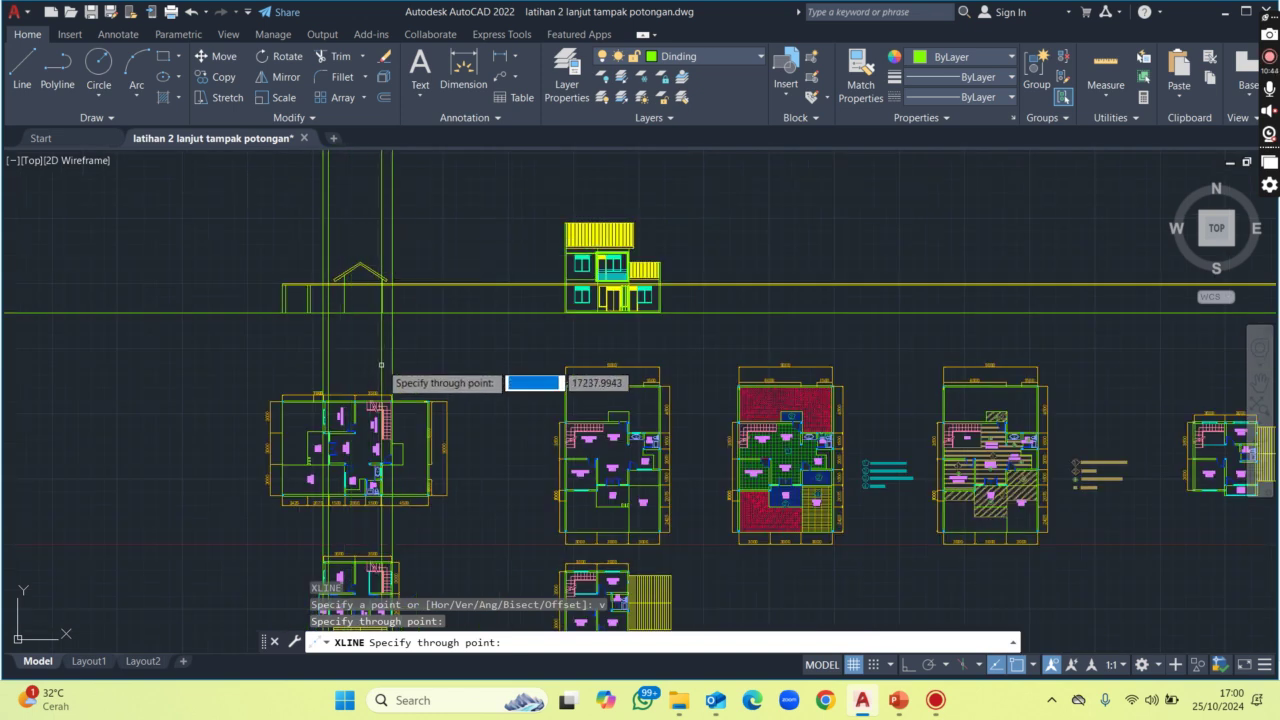
middle_click_drag(384, 375, 383, 274)
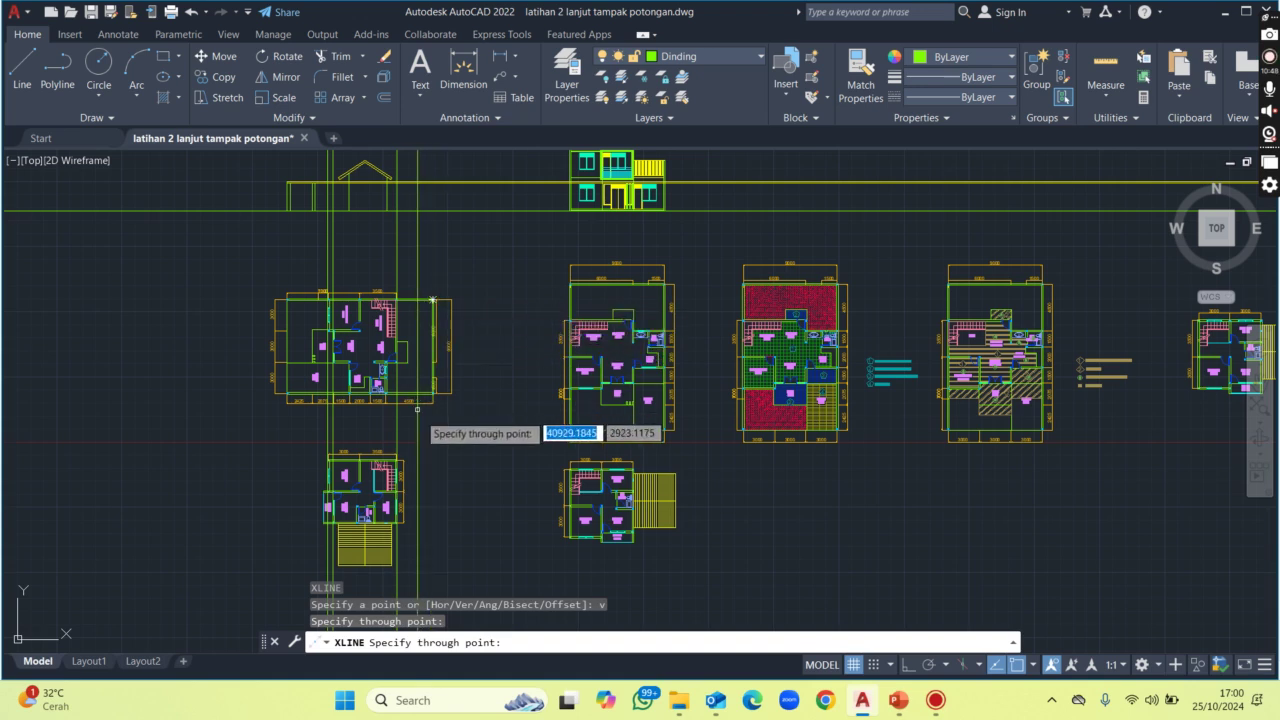
scroll(345, 533, "up", 3)
scroll(345, 535, "up", 2)
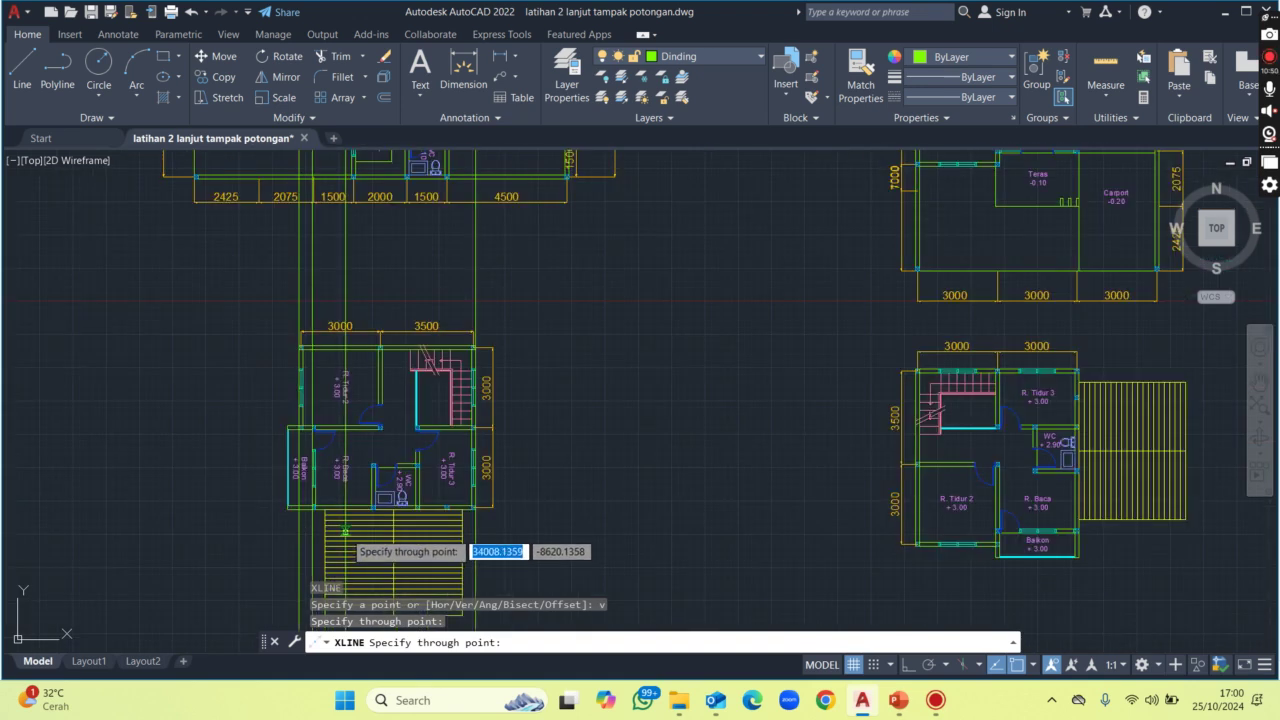
scroll(345, 533, "up", 2)
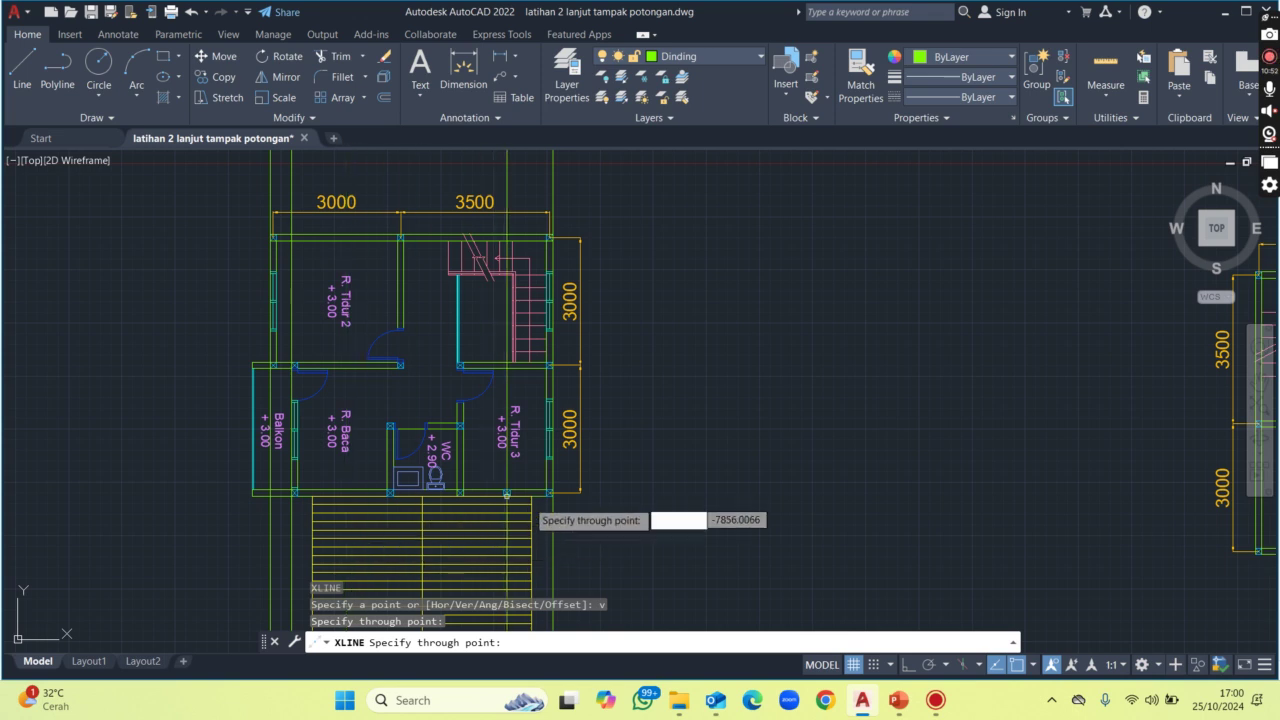
scroll(370, 400, "down", 3)
Bring the plans and elevation into view and end the vertical construction lines.
middle_click_drag(350, 293, 350, 432)
scroll(360, 340, "up", 2)
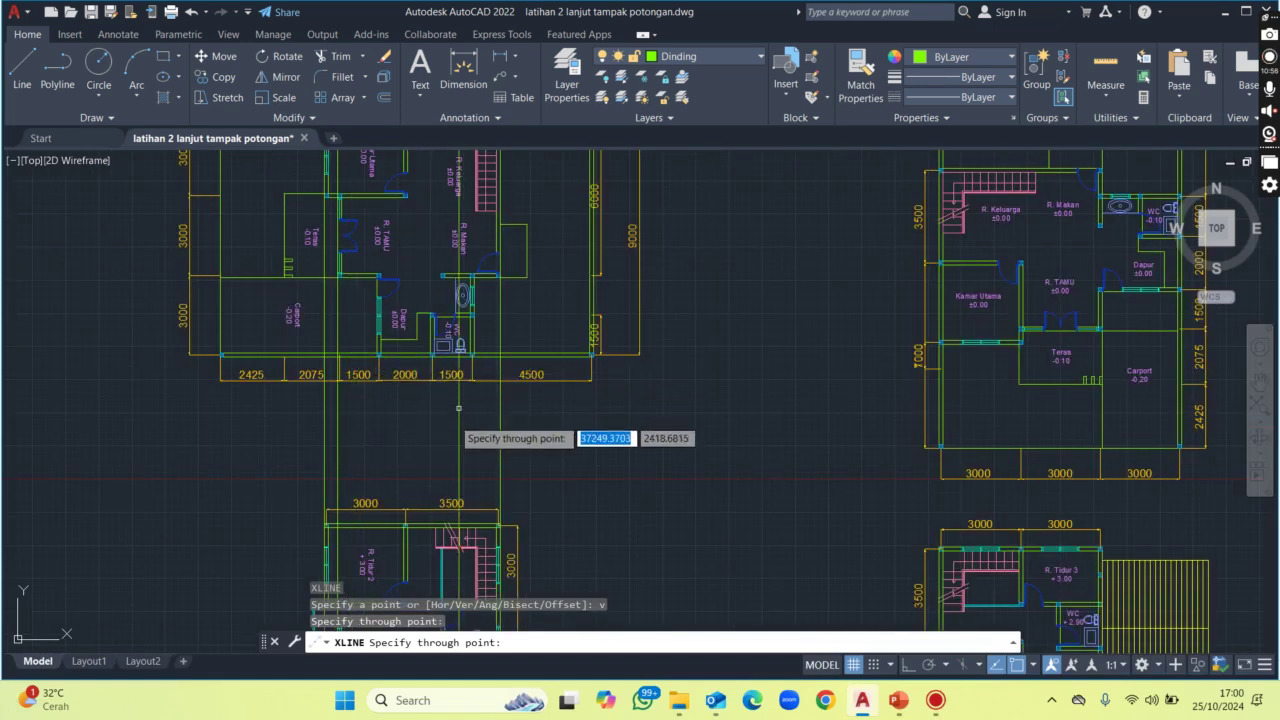
scroll(402, 395, "up", 2)
scroll(402, 395, "up", 2)
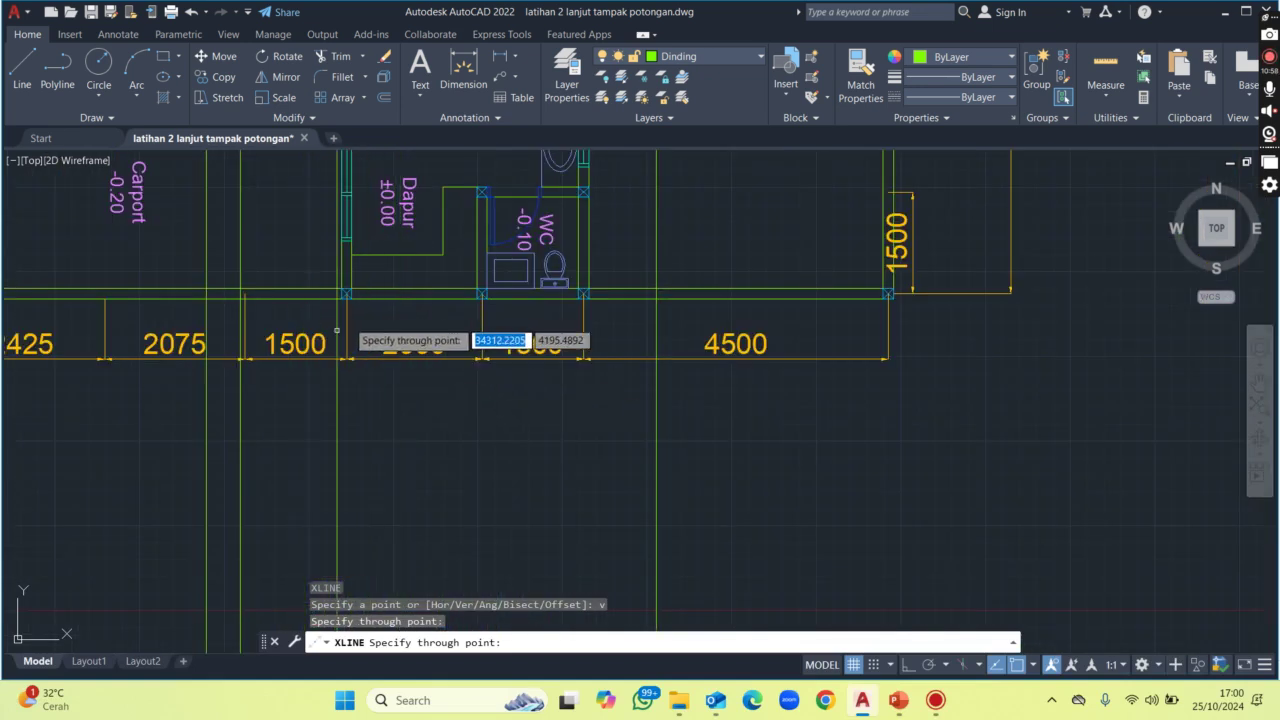
scroll(380, 322, "up", 2)
scroll(315, 390, "down", 4)
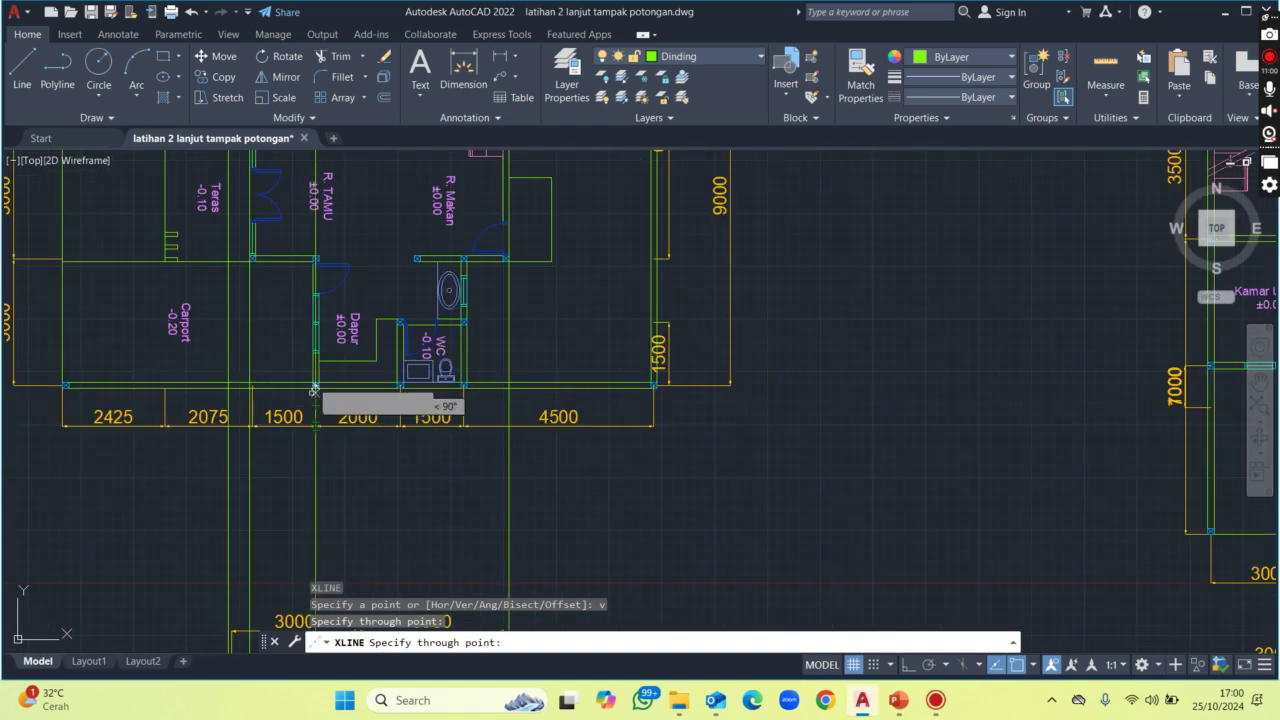
middle_click_drag(306, 394, 309, 423)
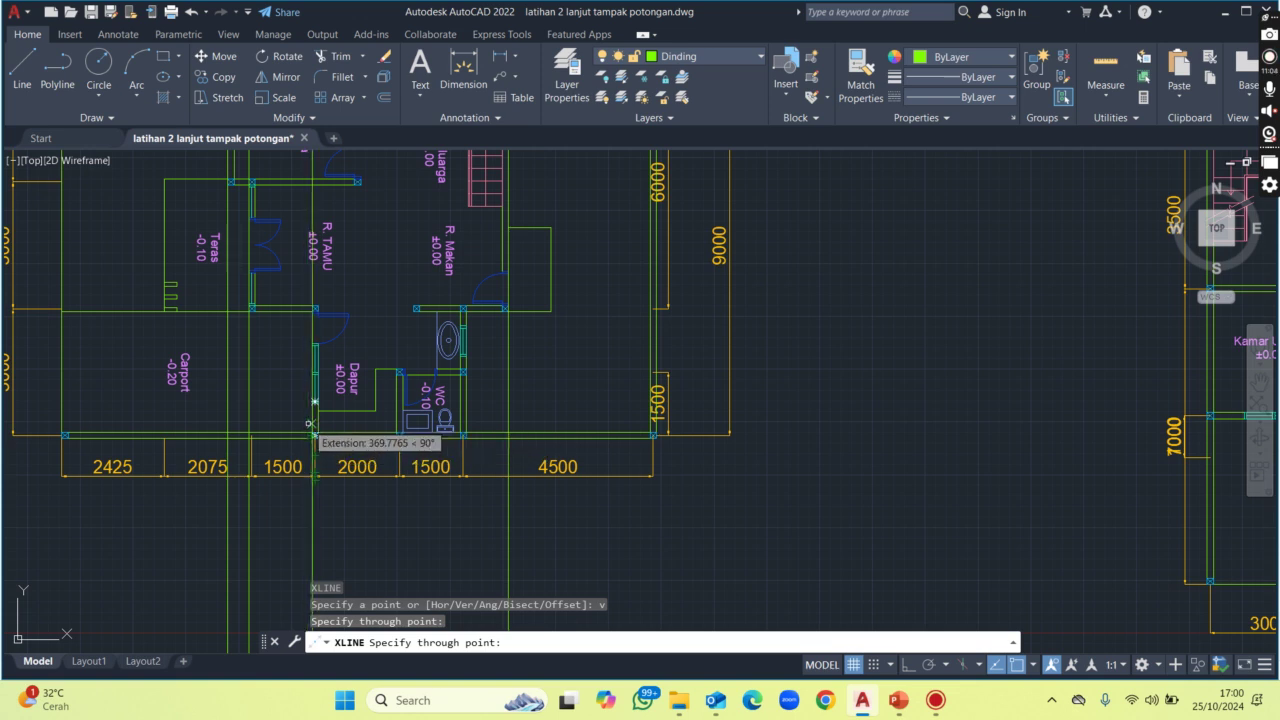
scroll(305, 400, "down", 5)
scroll(306, 255, "up", 1)
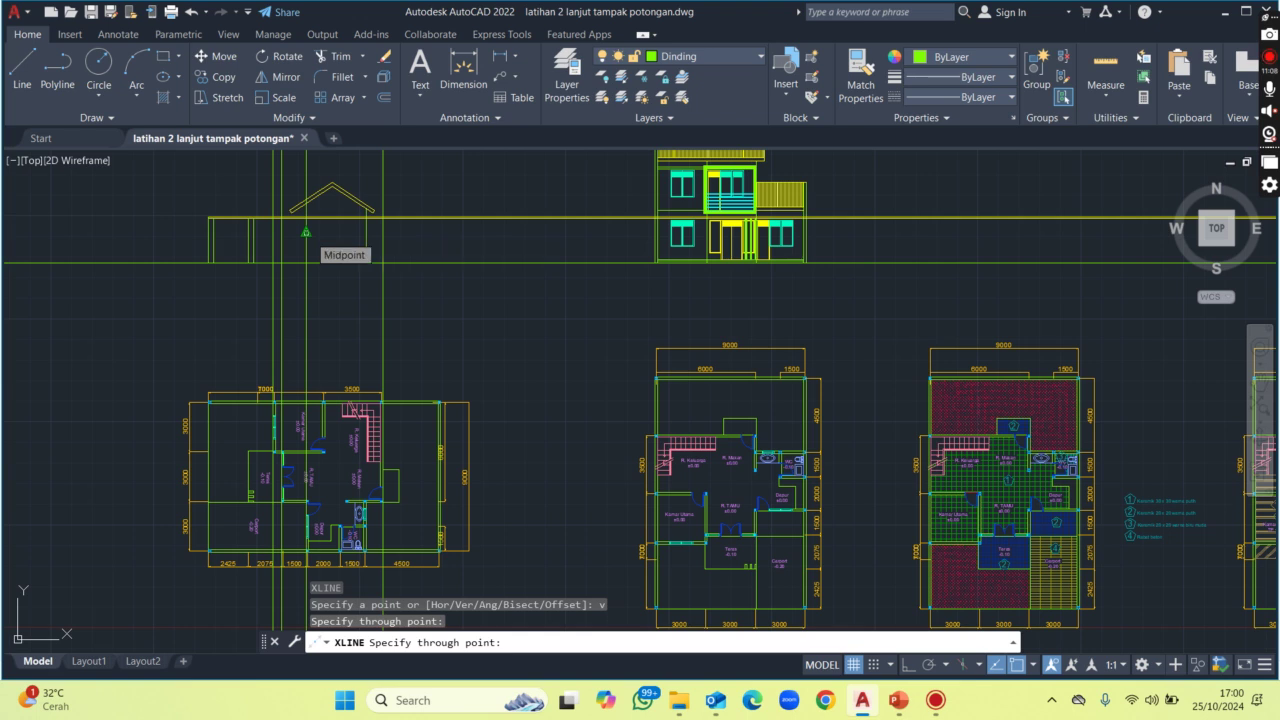
middle_click_drag(306, 232, 310, 306)
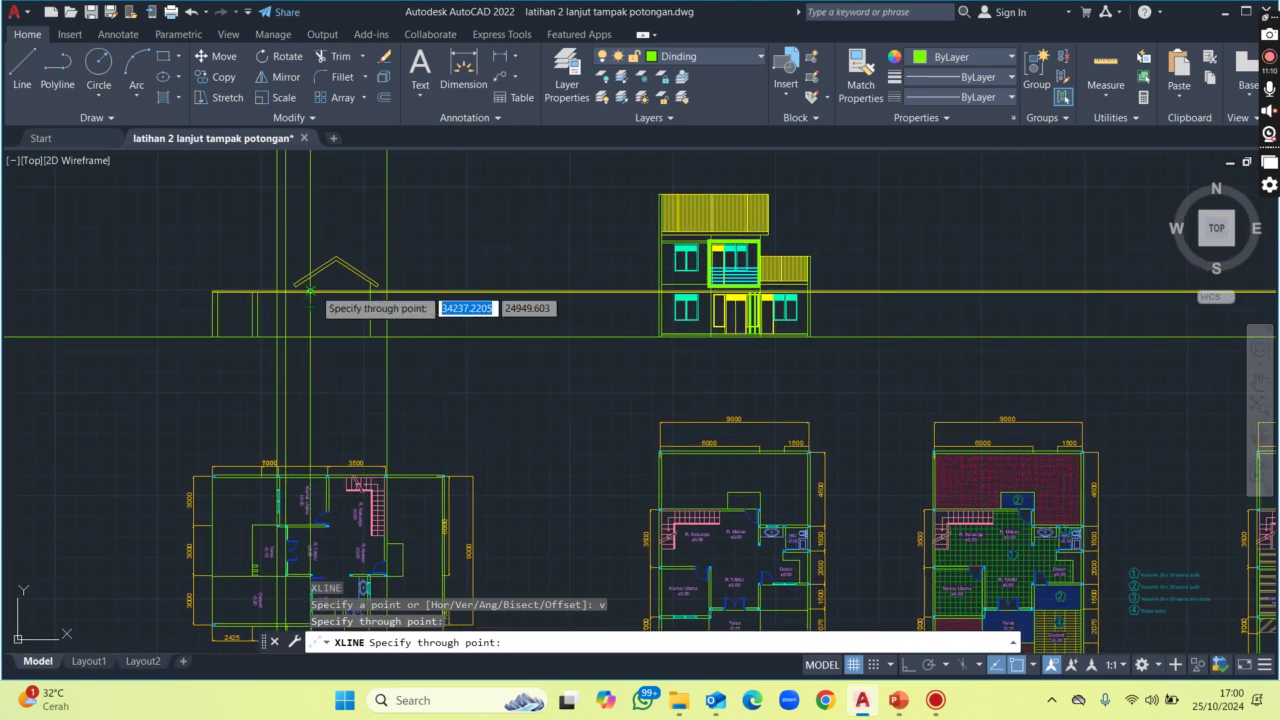
key("Escape")
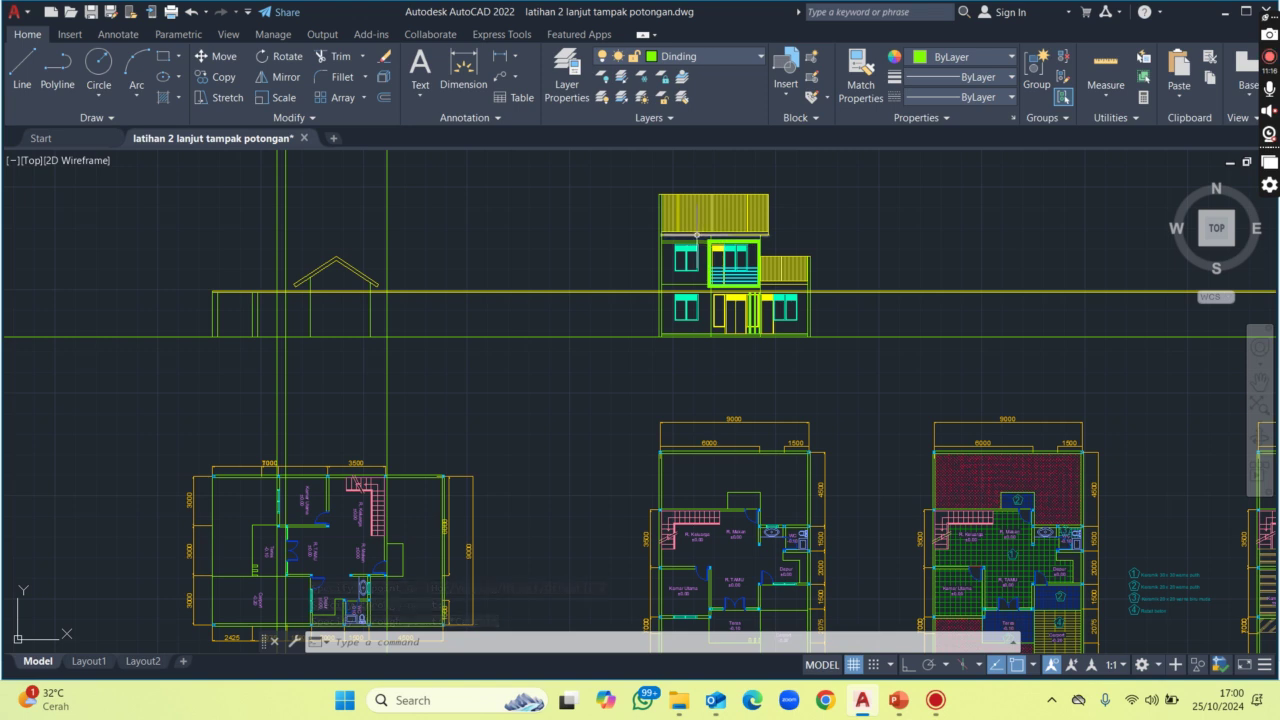
scroll(697, 233, "up", 2)
Carry a horizontal XLINE from the elevation's roof corner across the section area.
left_click(694, 236)
type("xl")
key("Return")
type("h")
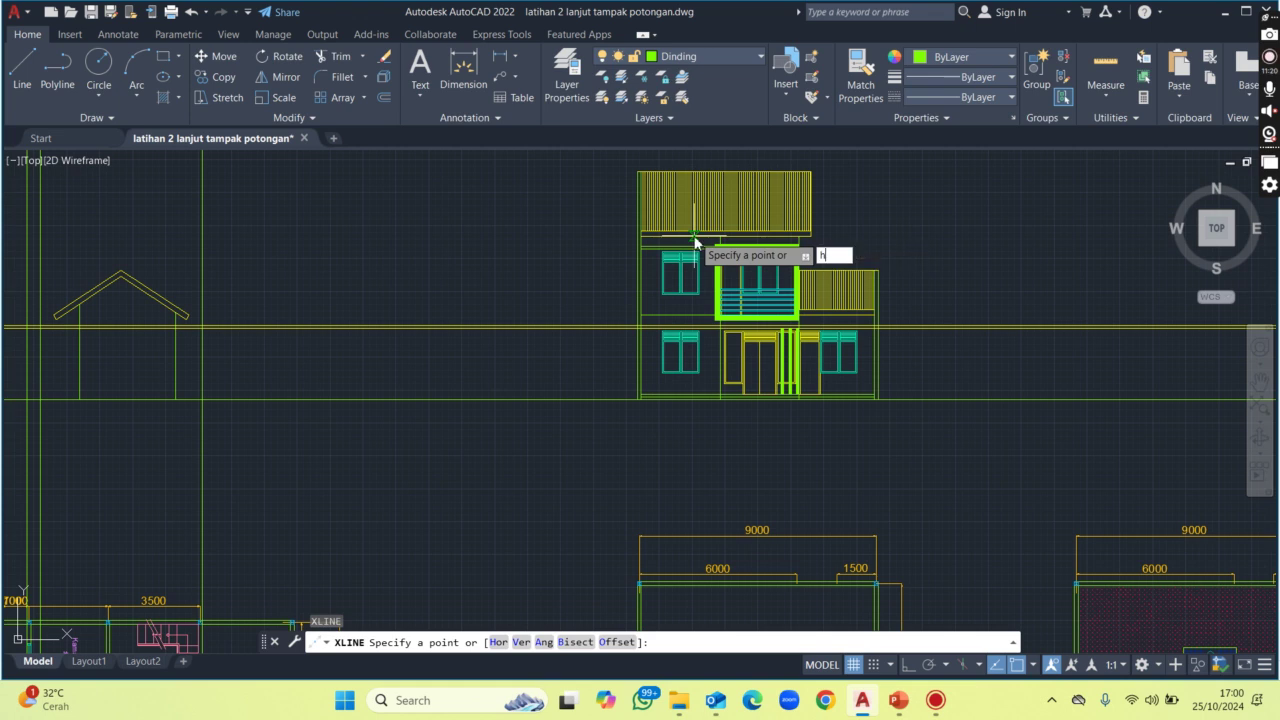
key("Return")
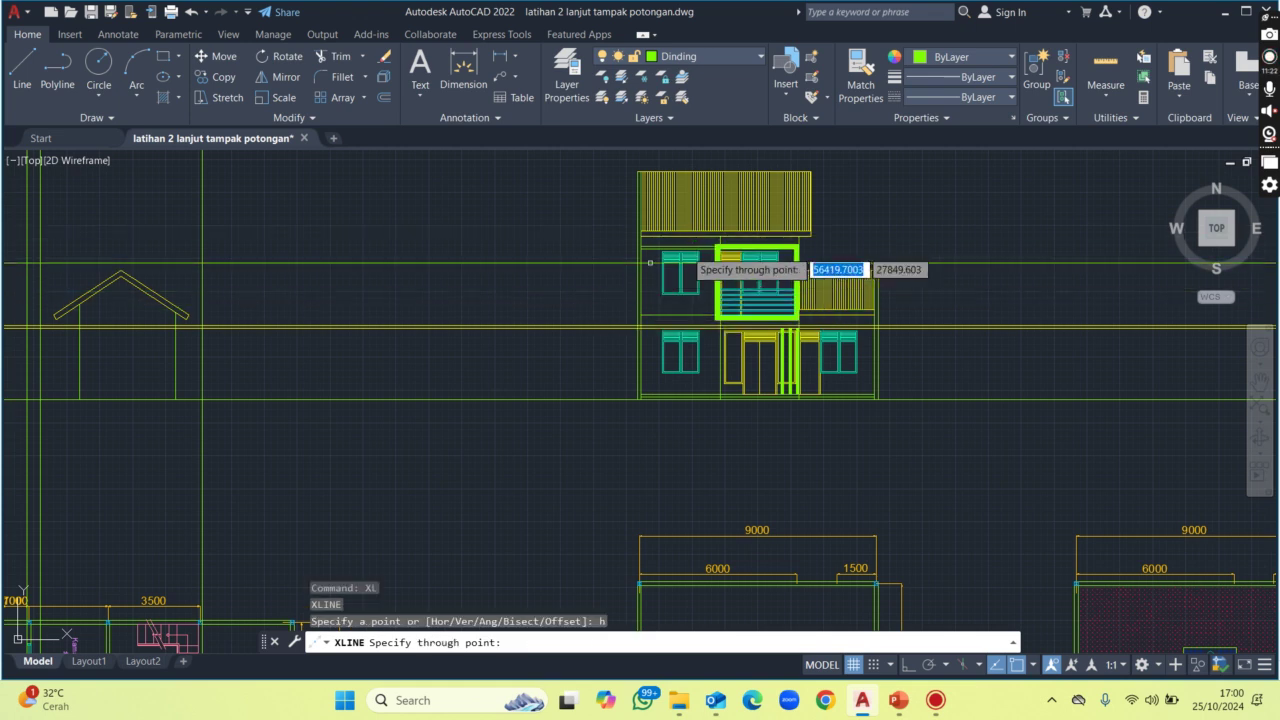
middle_click_drag(757, 277, 848, 280)
scroll(885, 268, "up", 2)
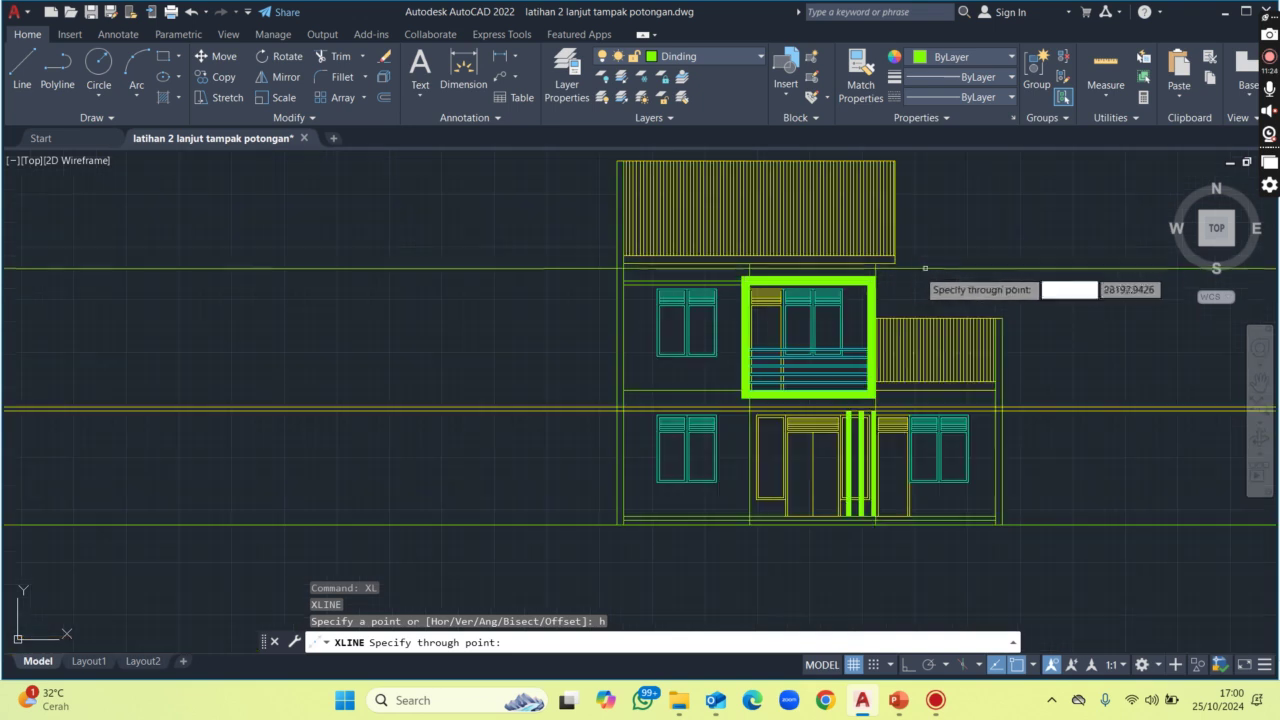
left_click(895, 263)
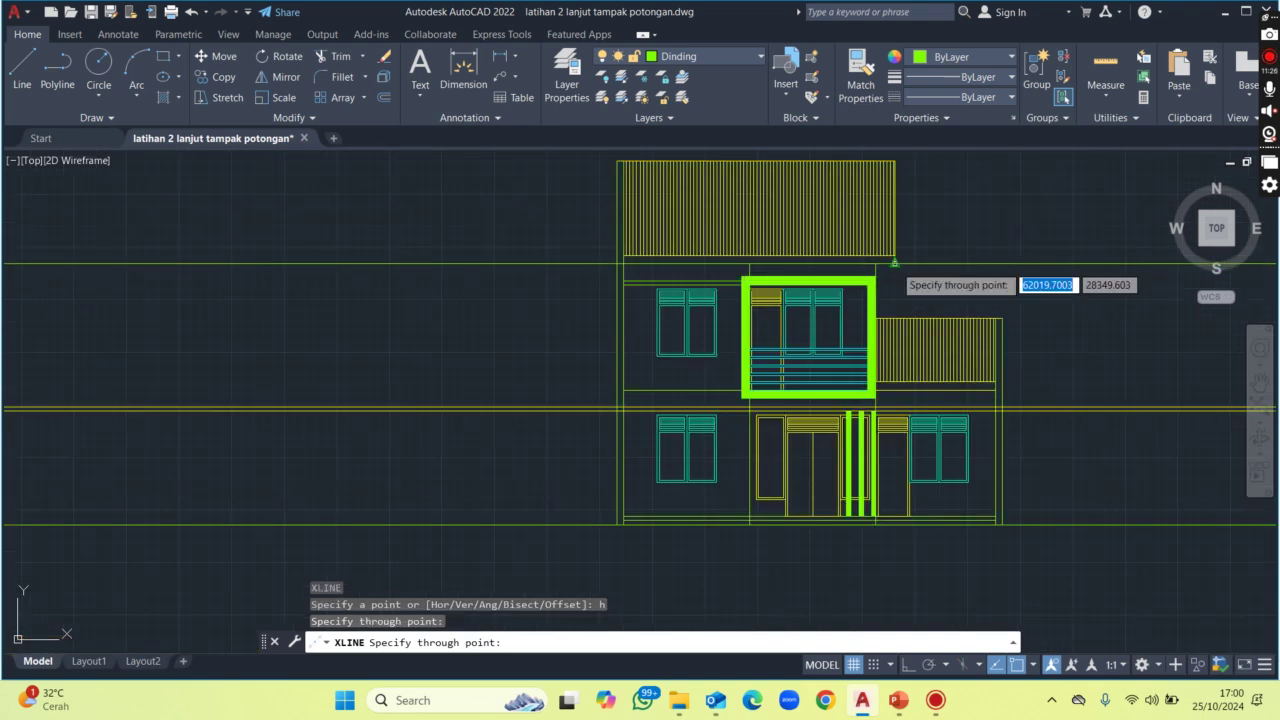
scroll(971, 347, "down", 4)
key("Escape")
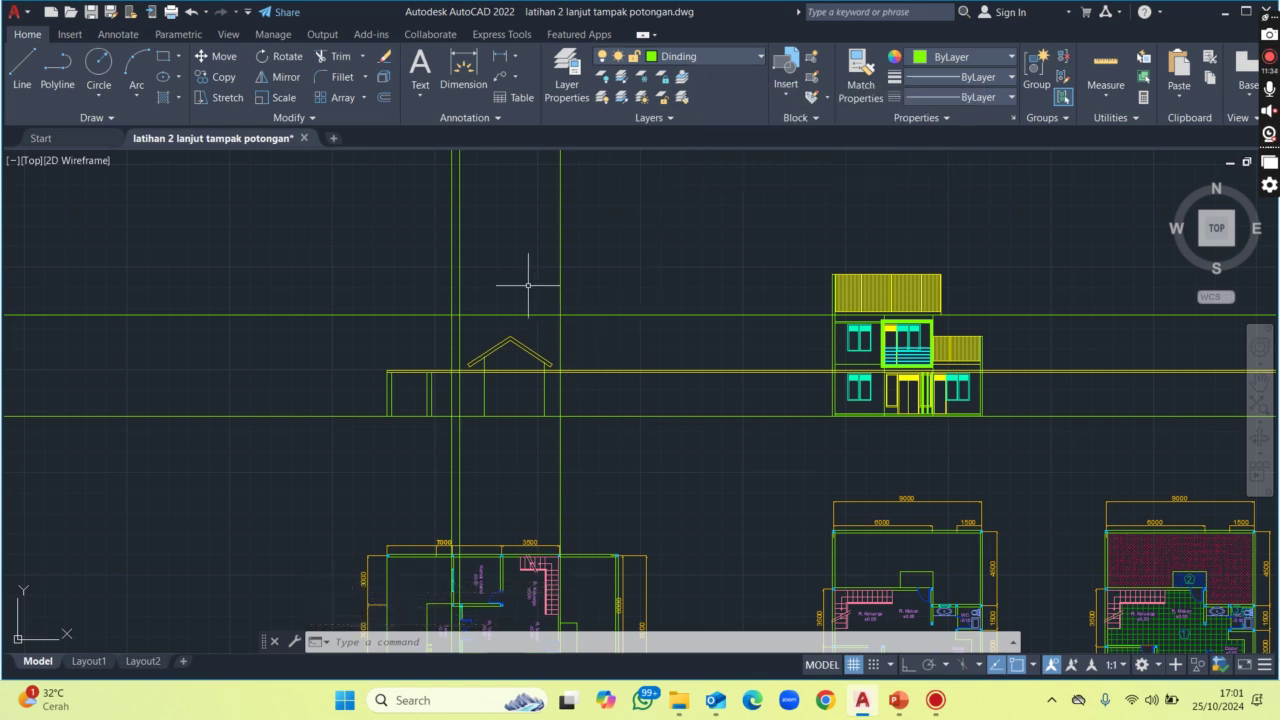
scroll(519, 293, "down", 2)
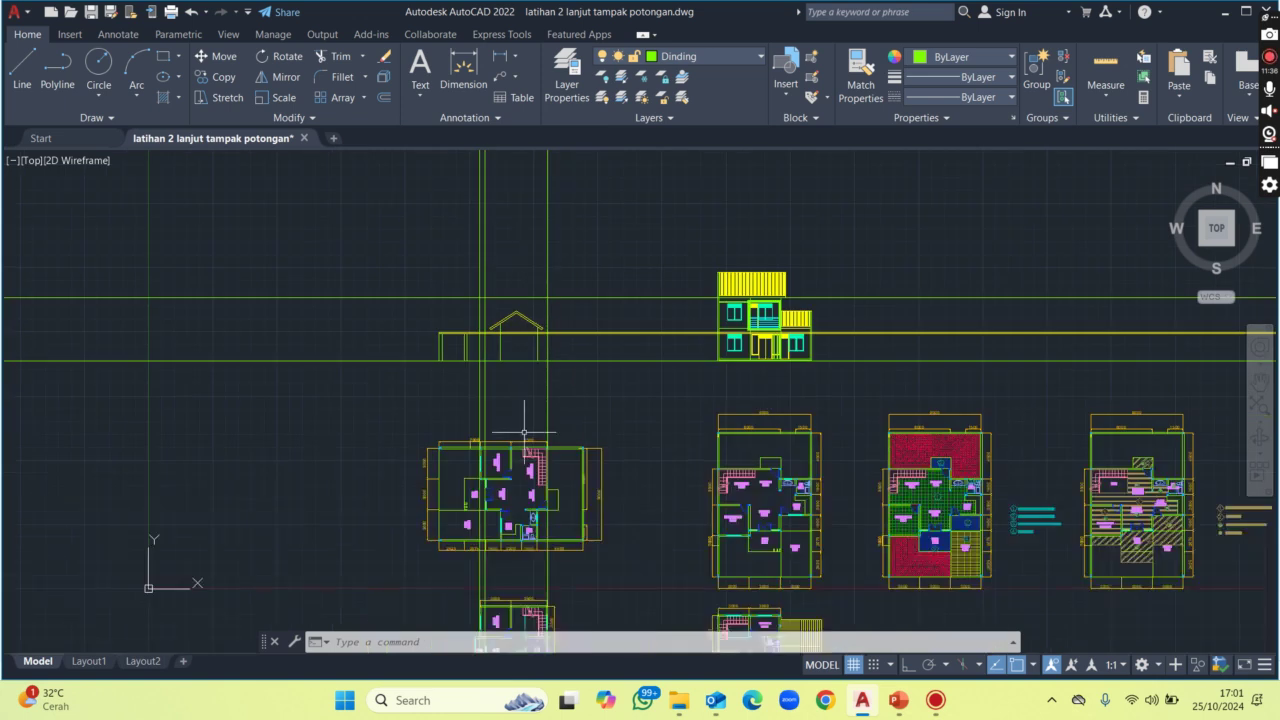
scroll(524, 445, "up", 2)
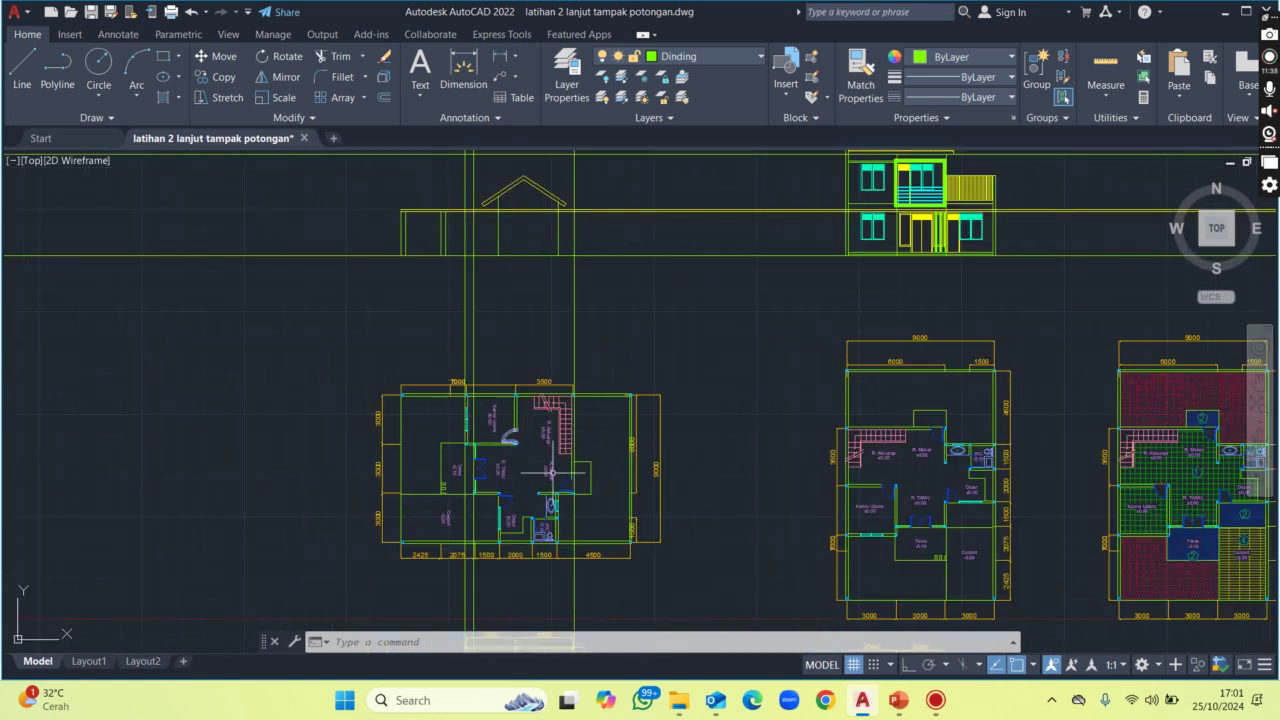
middle_click_drag(518, 418, 526, 523)
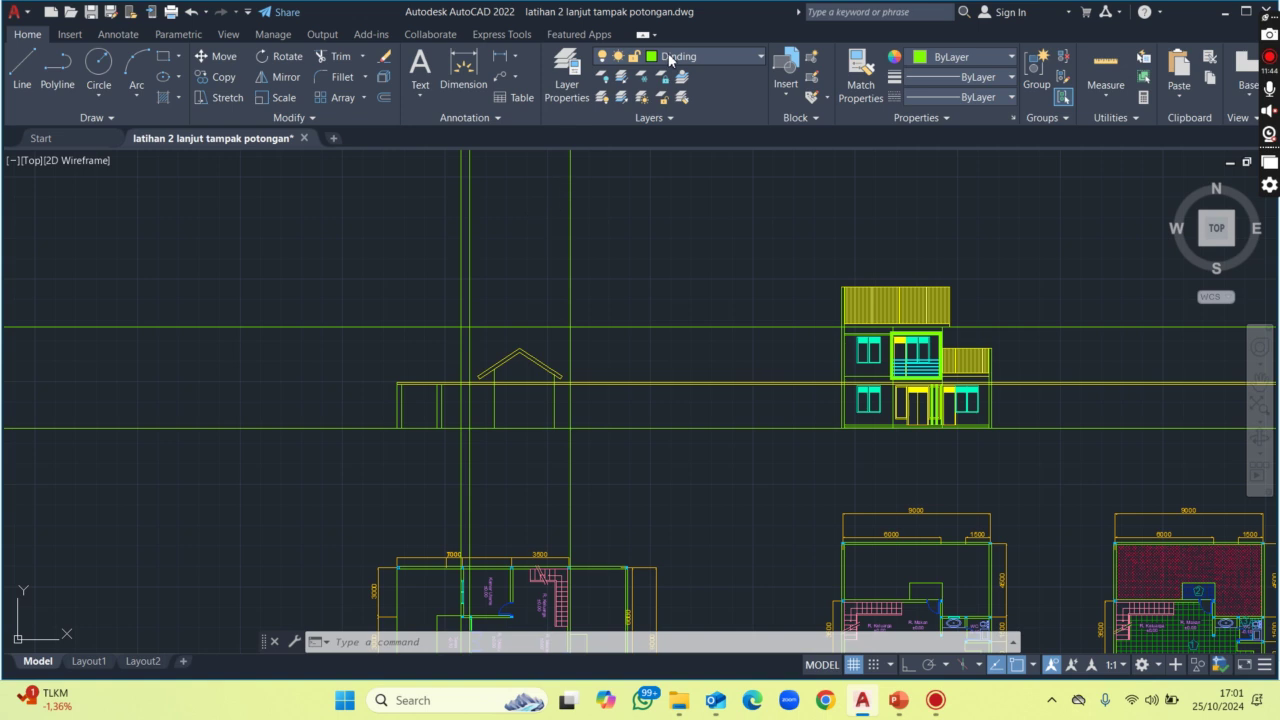
On the Atap layer, place a horizontal construction line at the roof-top height.
left_click(670, 58)
left_click(676, 96)
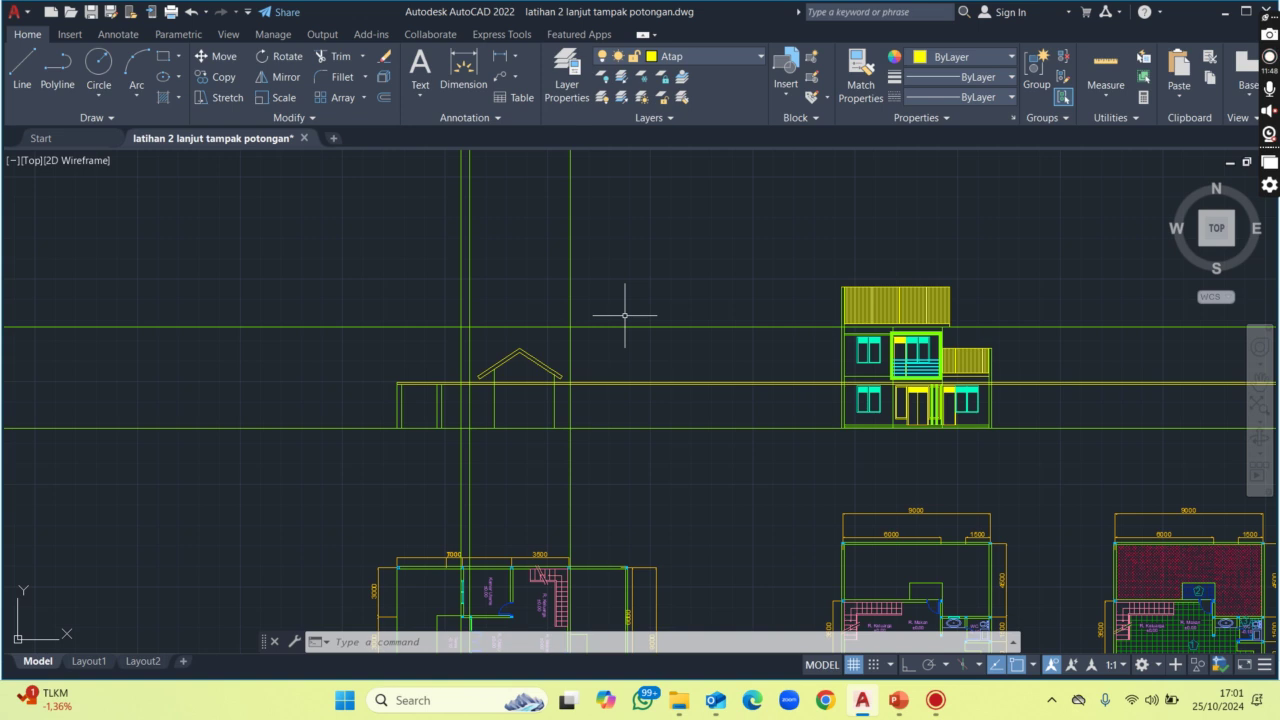
type("xl")
key("Return")
type("h")
key("Return")
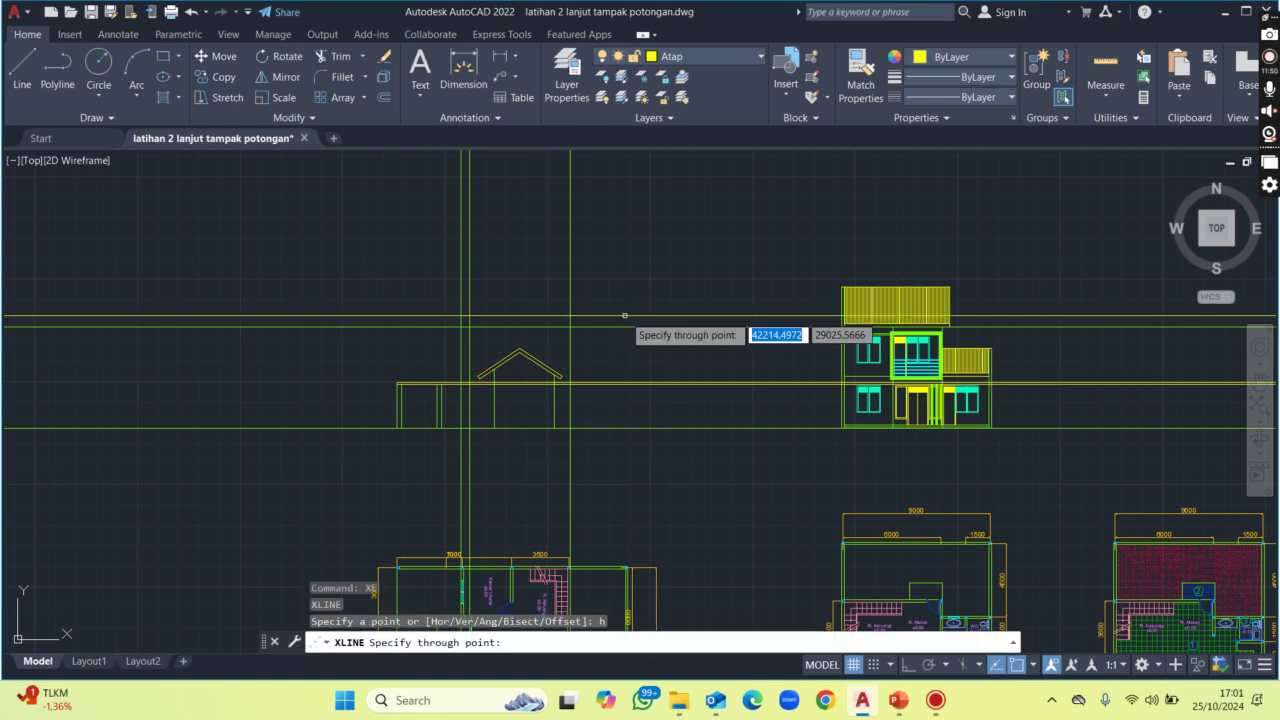
left_click(949, 286)
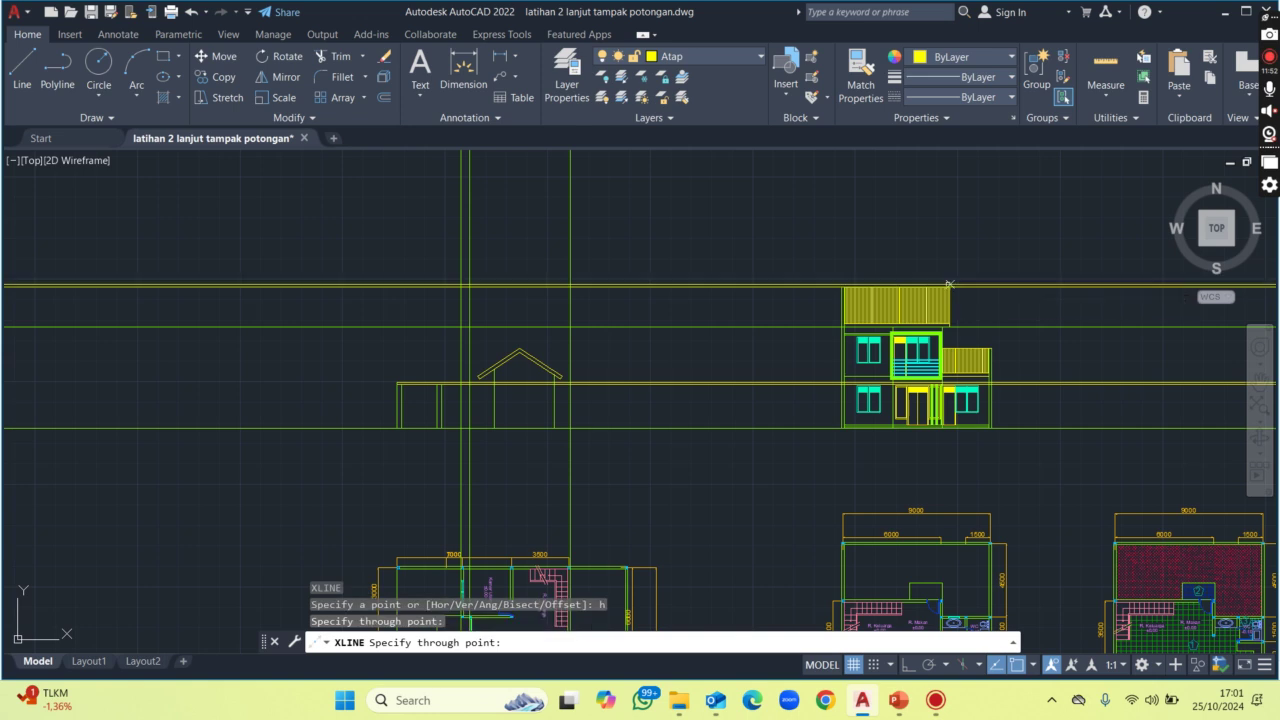
key("Return")
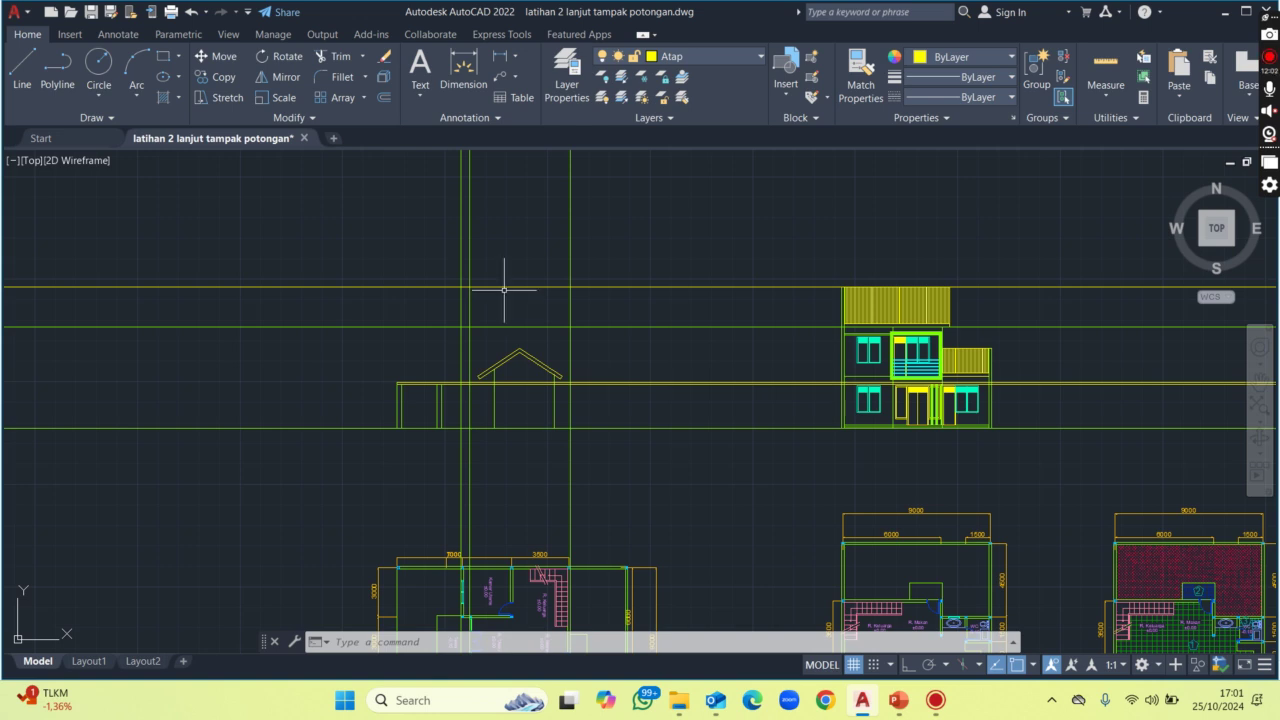
Draw a short line along the roof-top guide between the two vertical guides.
key("Return")
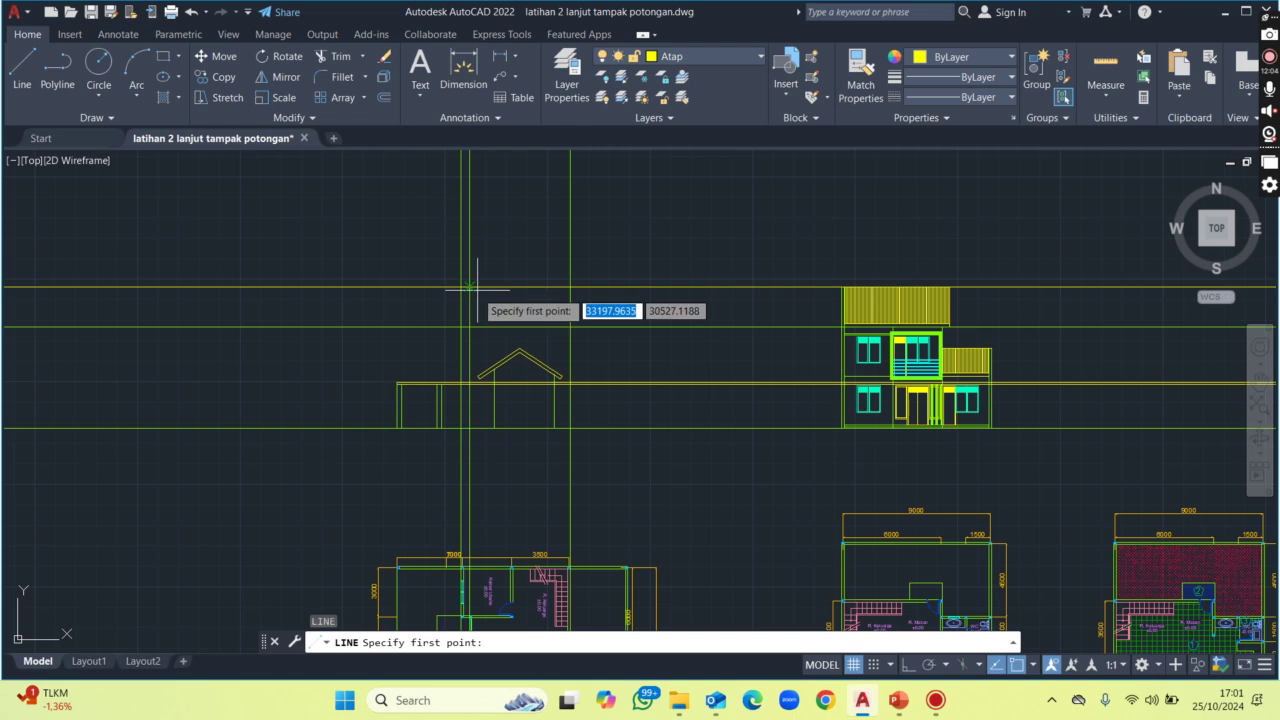
scroll(445, 287, "up", 2)
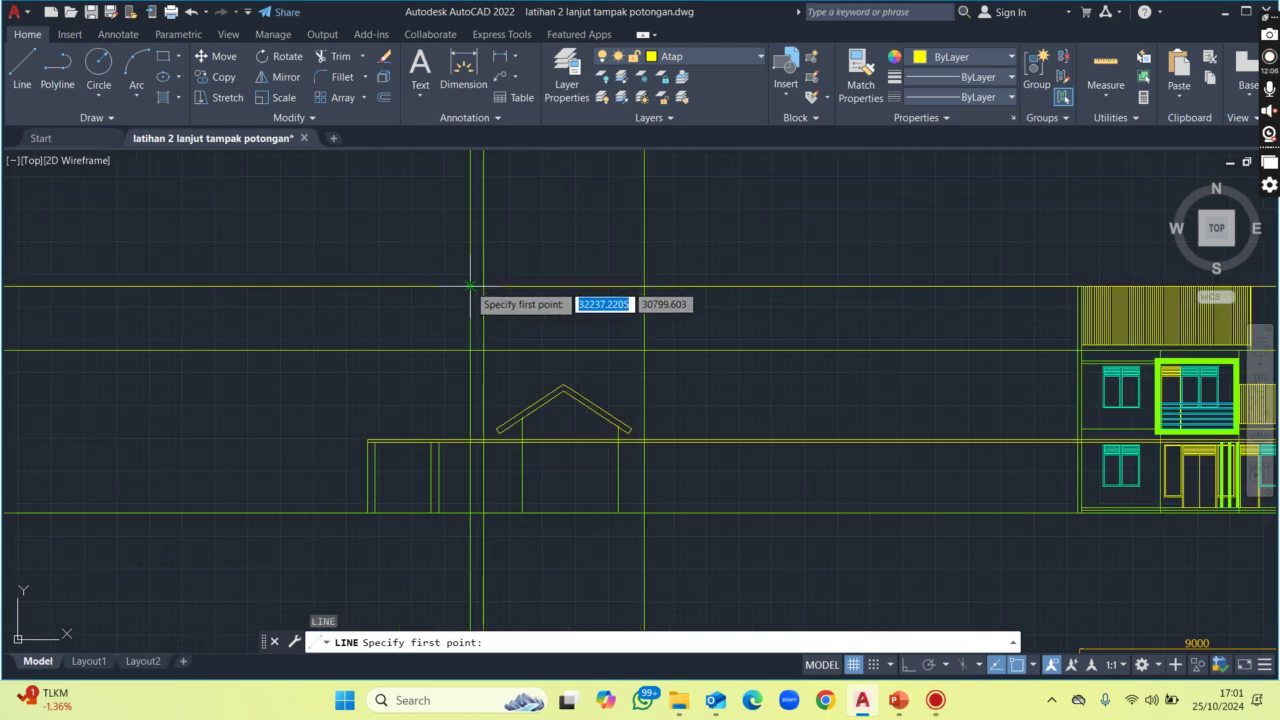
left_click(471, 287)
left_click(644, 287)
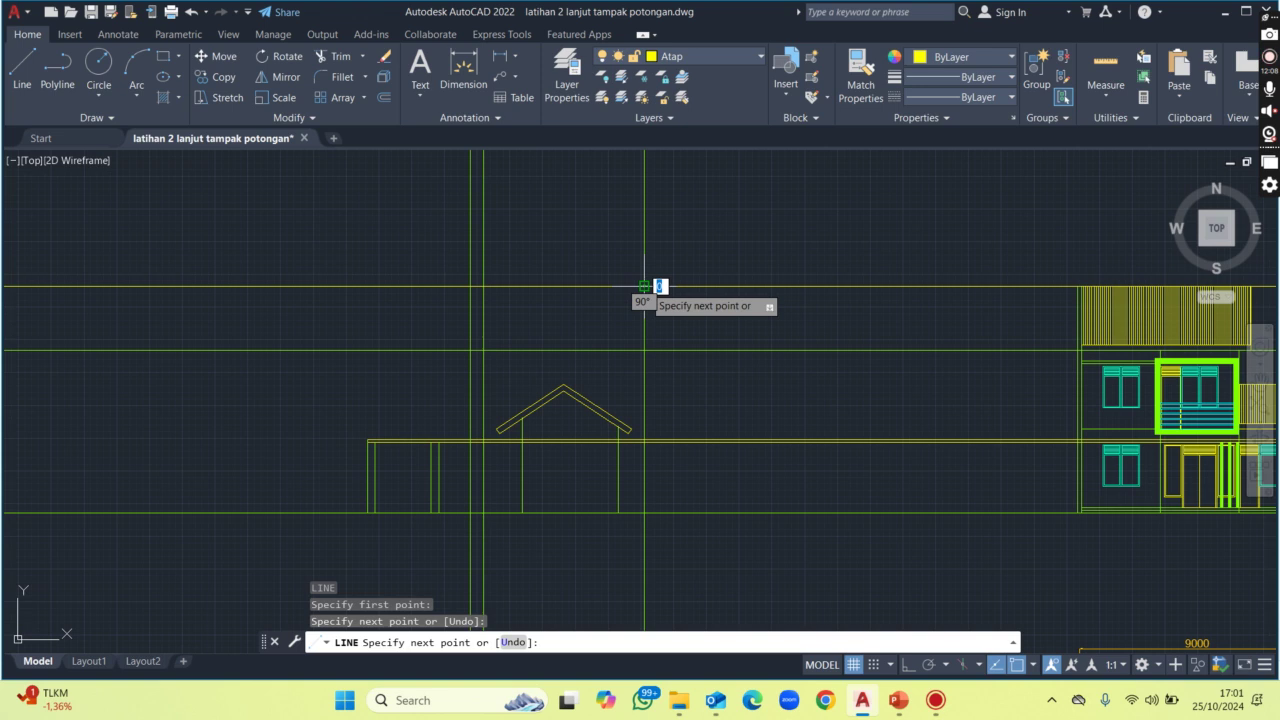
key("Return")
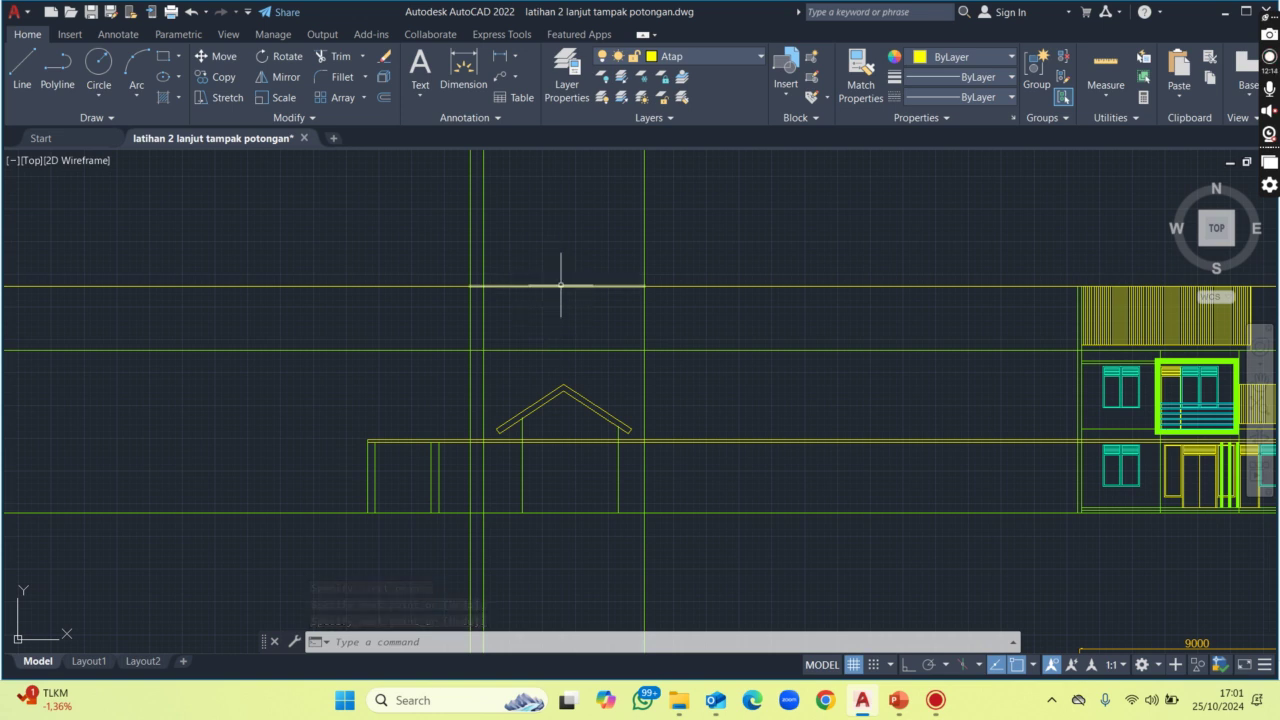
scroll(561, 286, "down", 3)
mouse_move(563, 310)
middle_mouse_down()
mouse_move(557, 252)
mouse_move(557, 313)
middle_mouse_up()
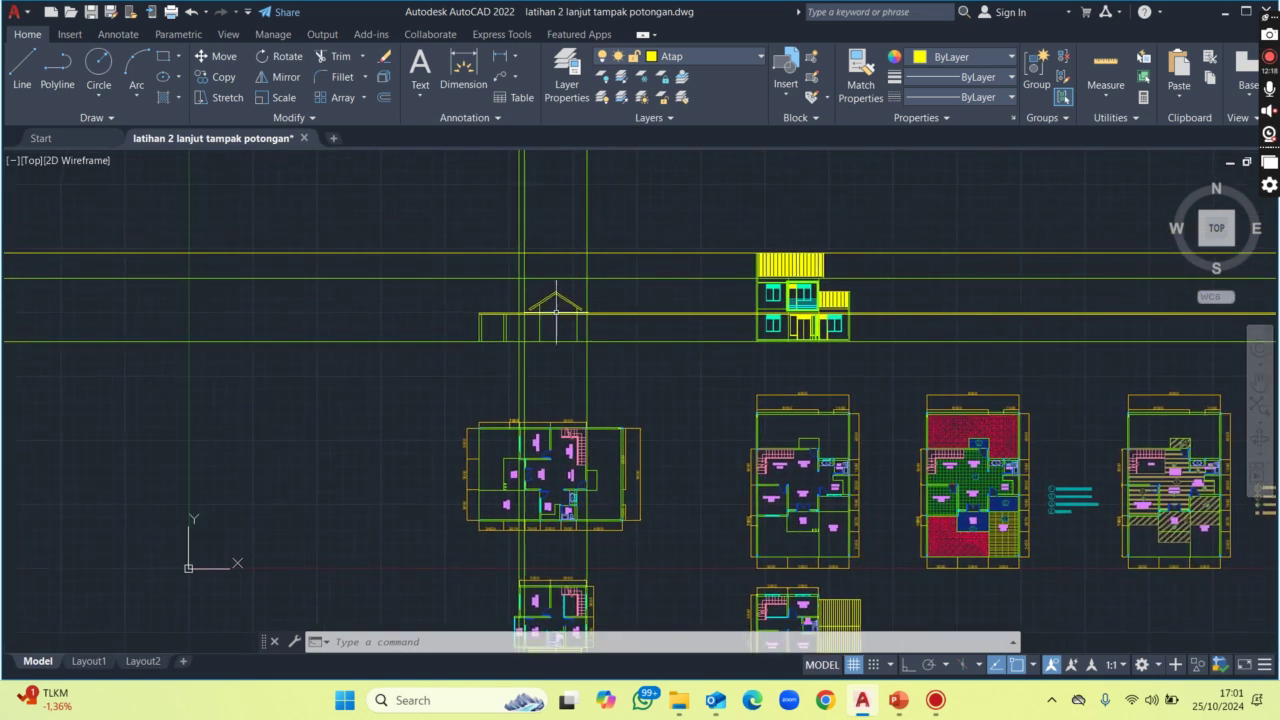
Place a horizontal construction line through the roof eave corner.
scroll(554, 248, "up", 2)
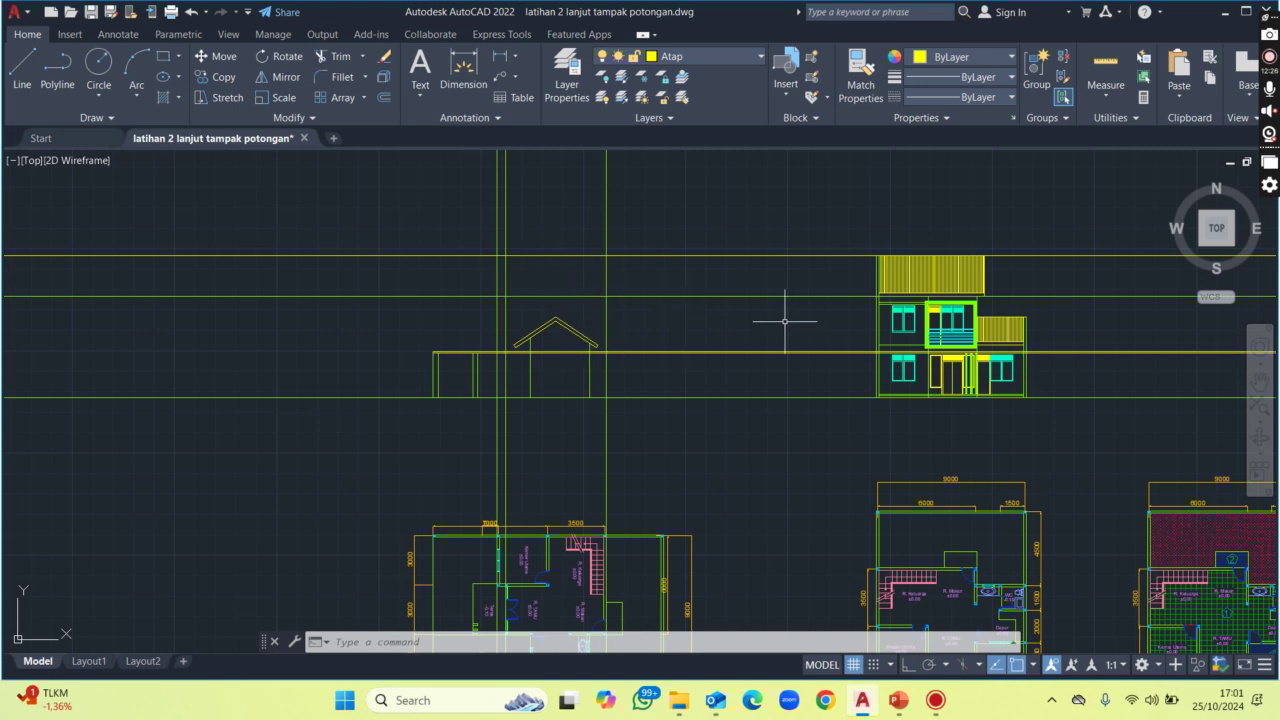
type("xl")
key("Return")
type("h")
key("Return")
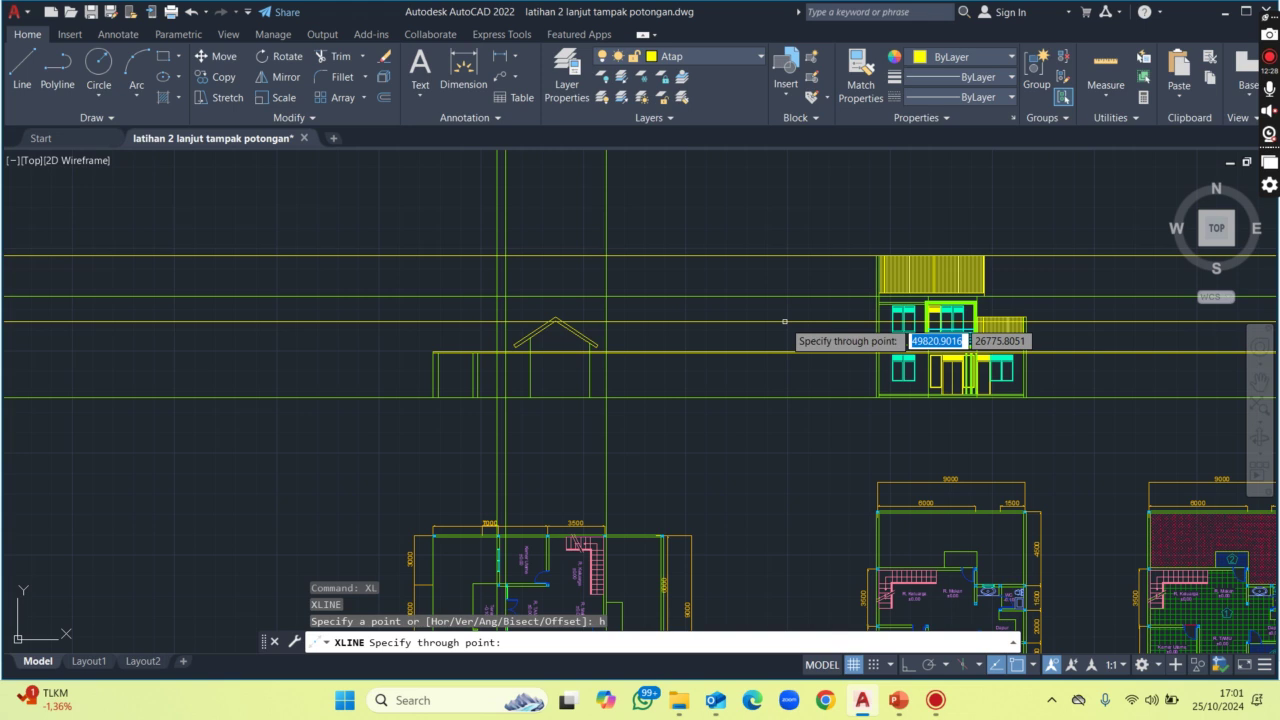
scroll(984, 287, "up", 4)
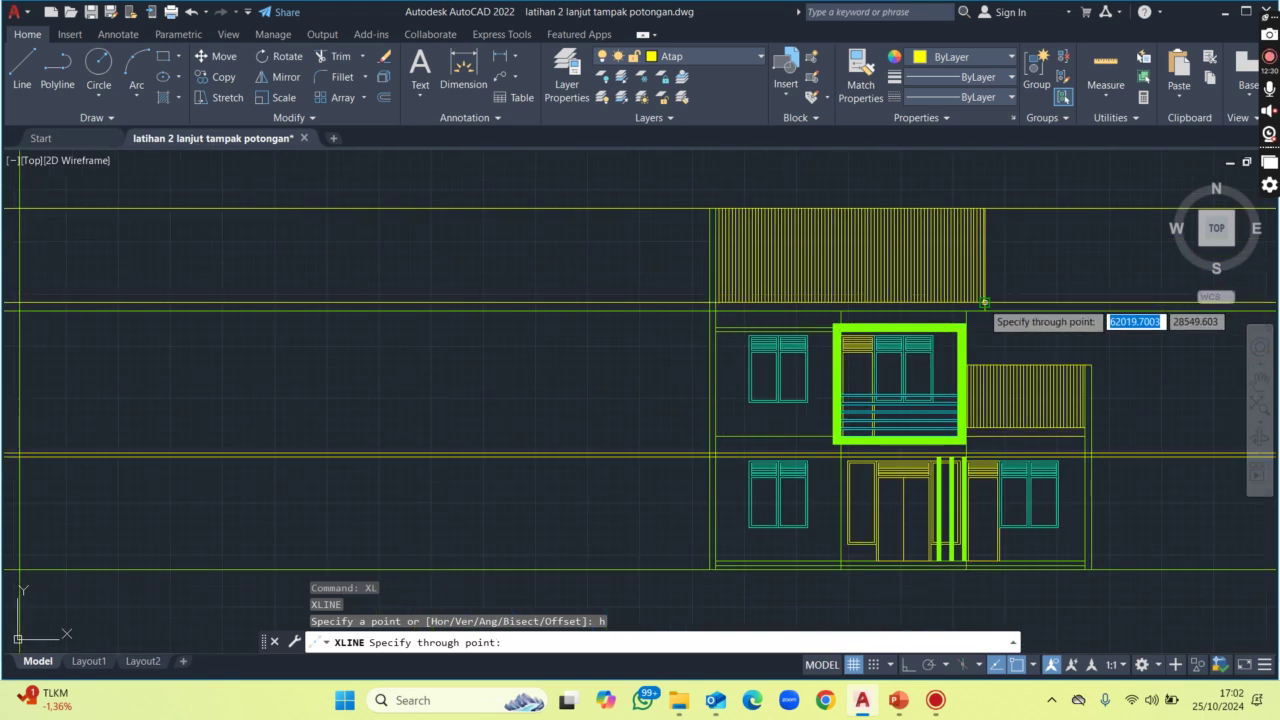
scroll(984, 302, "down", 2)
left_click(652, 350)
key("Return")
middle_click_drag(315, 299, 475, 325)
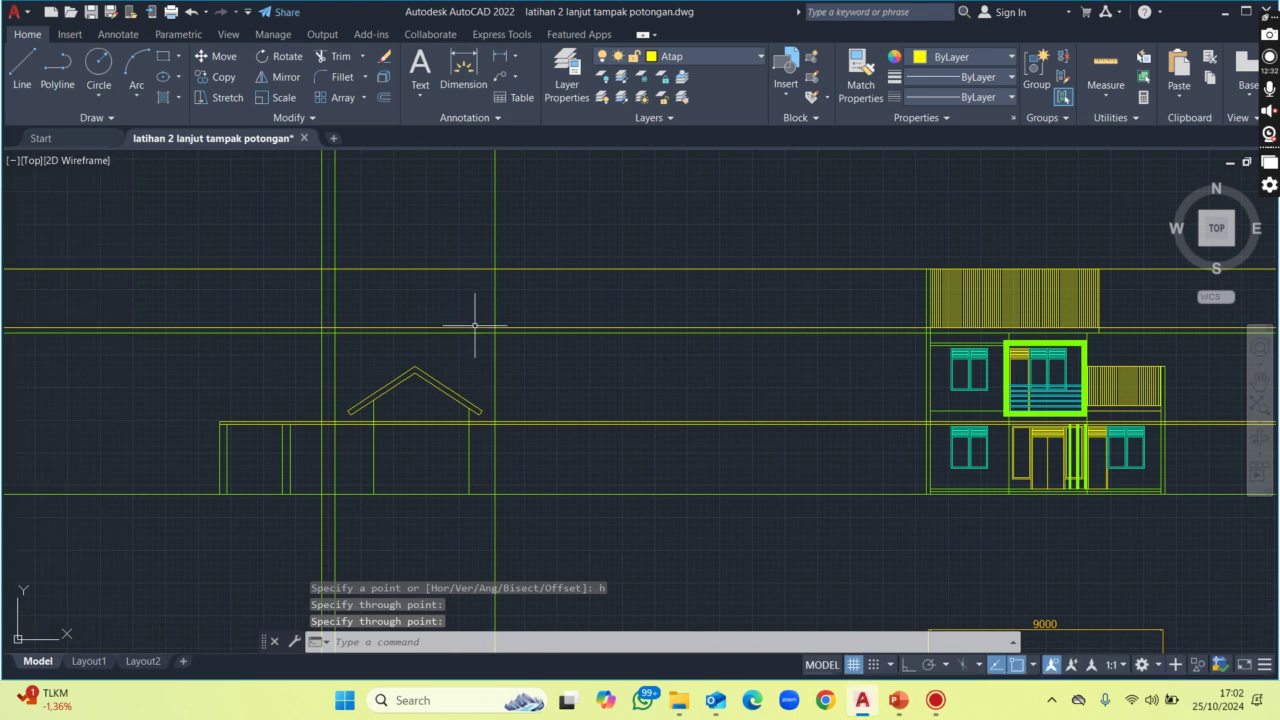
Draw the two gable slopes from the left wall intersection up to the peak and down to the right wall.
type("l")
key("Return")
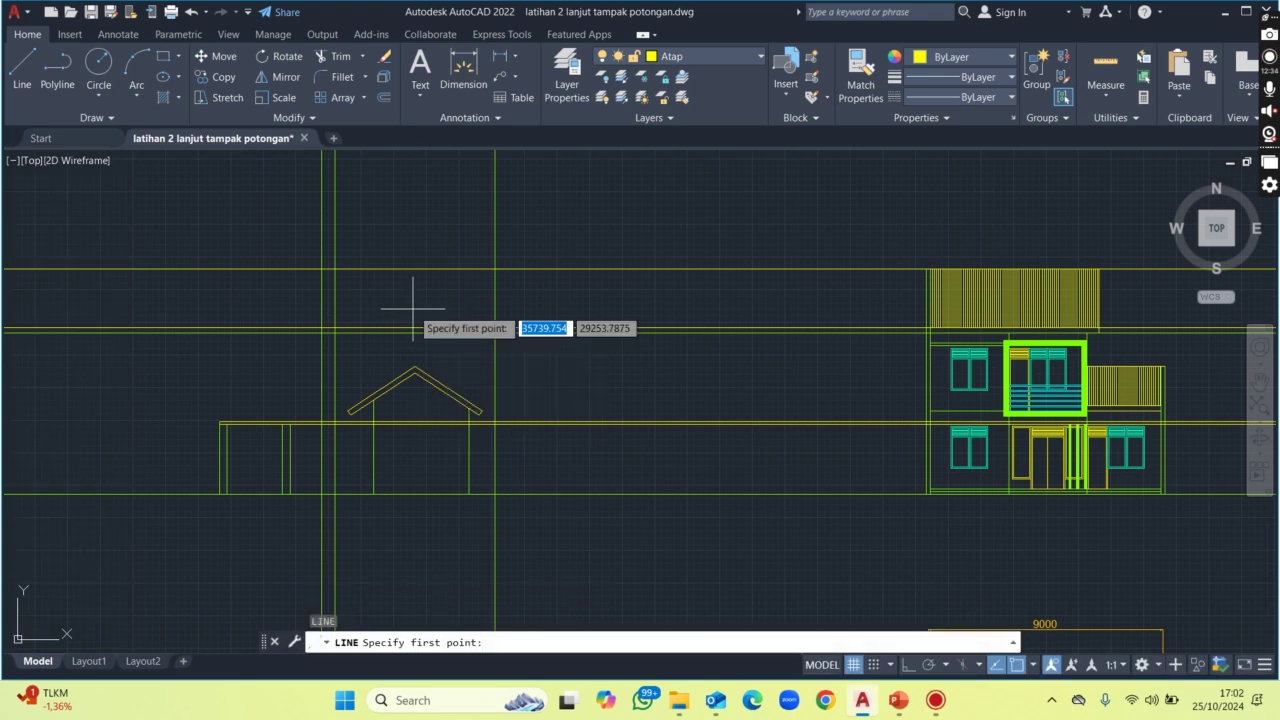
left_click(321, 327)
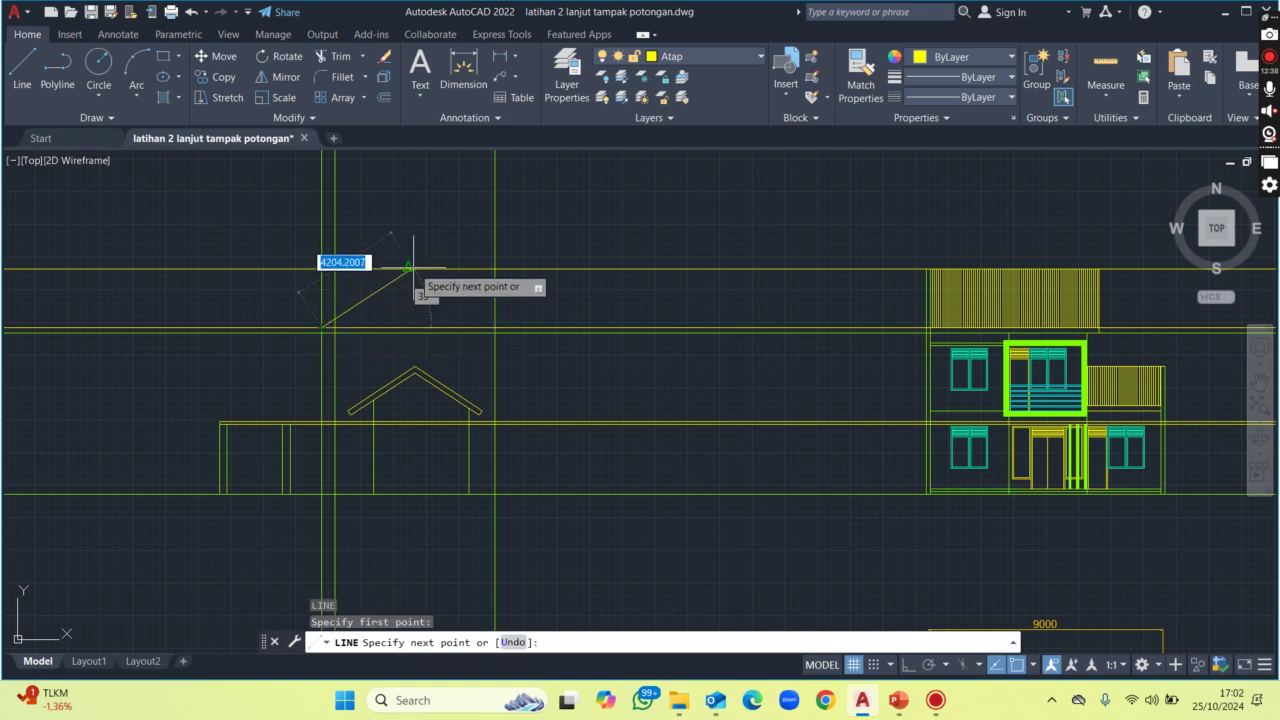
left_click(408, 269)
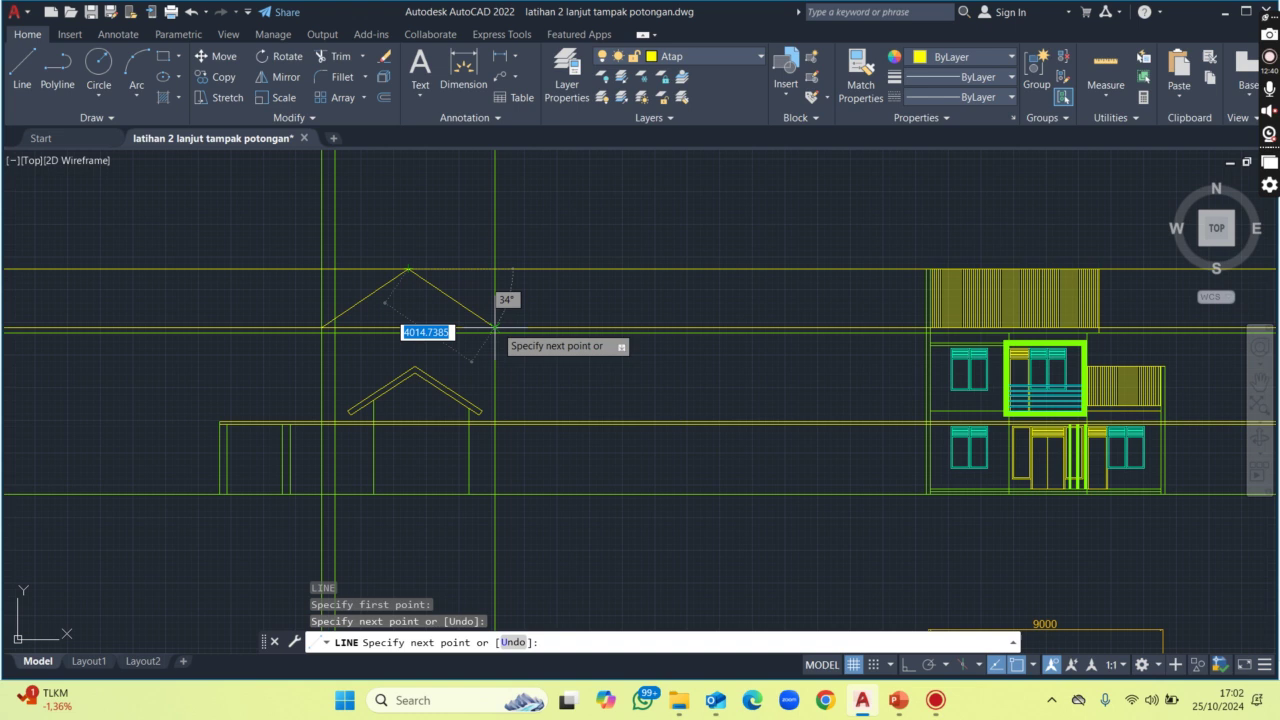
left_click(494, 327)
key("Return")
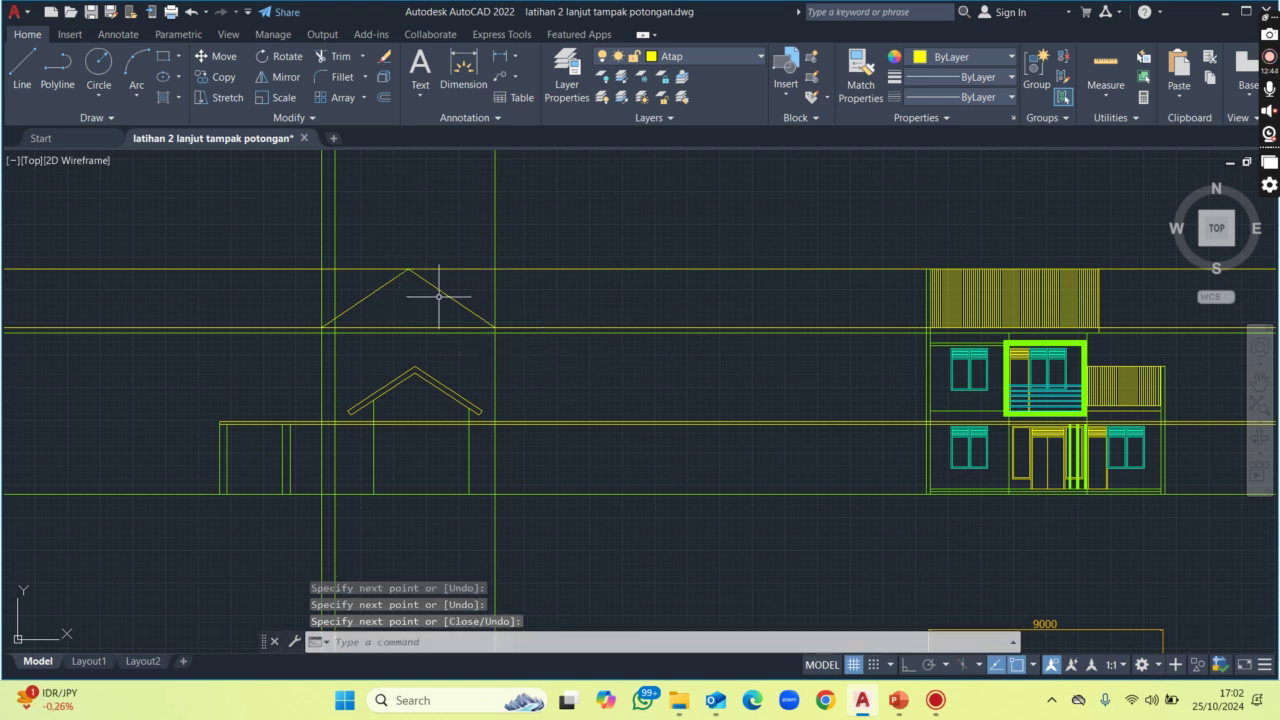
type("o")
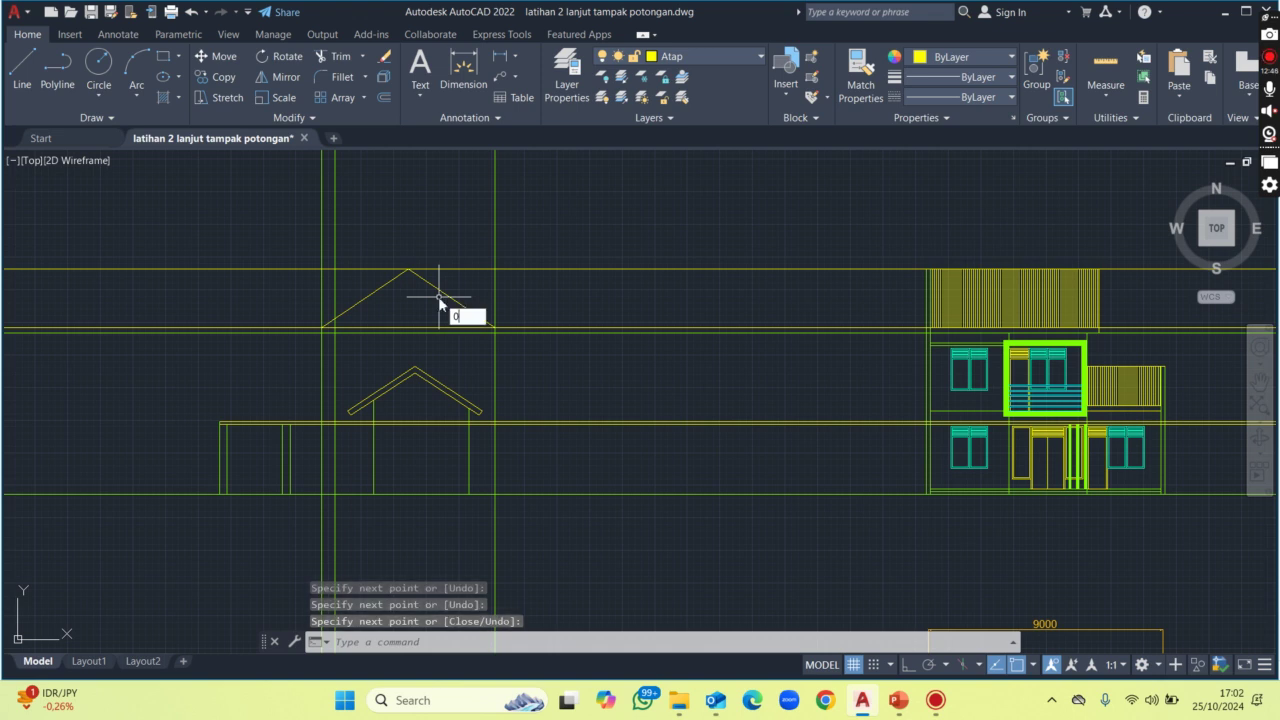
key("Return")
key("Escape")
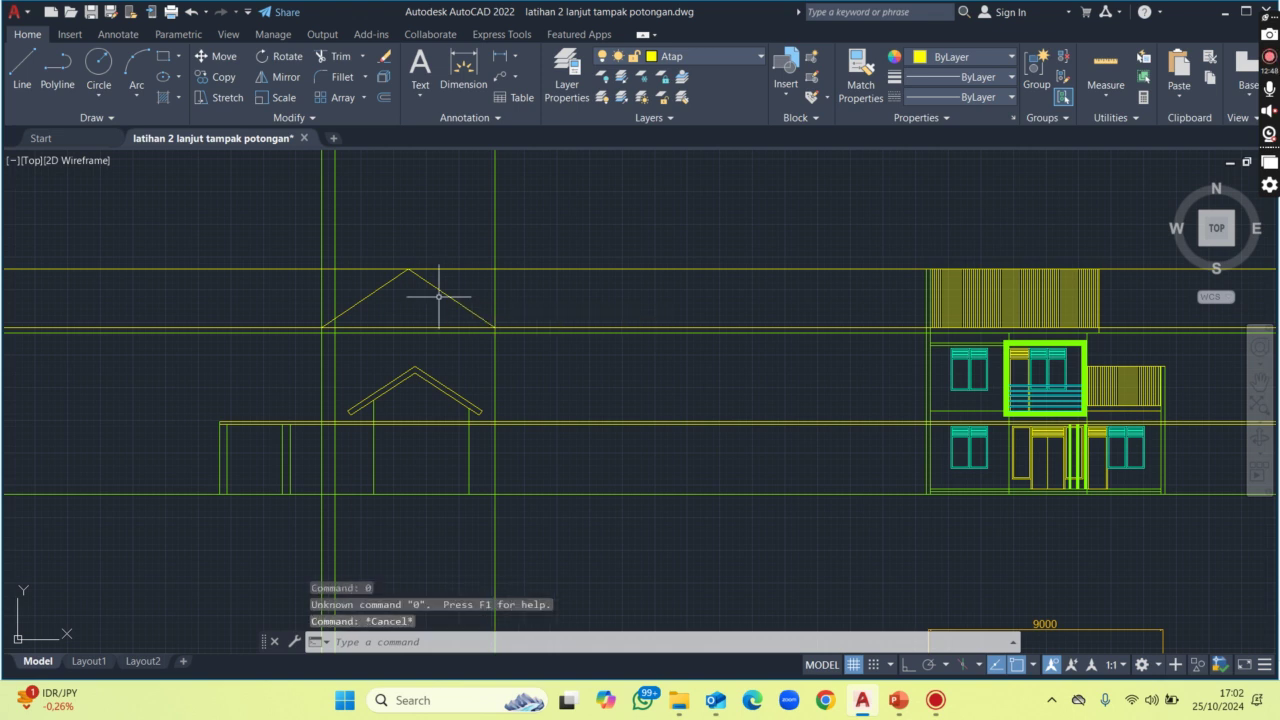
Offset both upper roof slopes 200 downward.
key("Return")
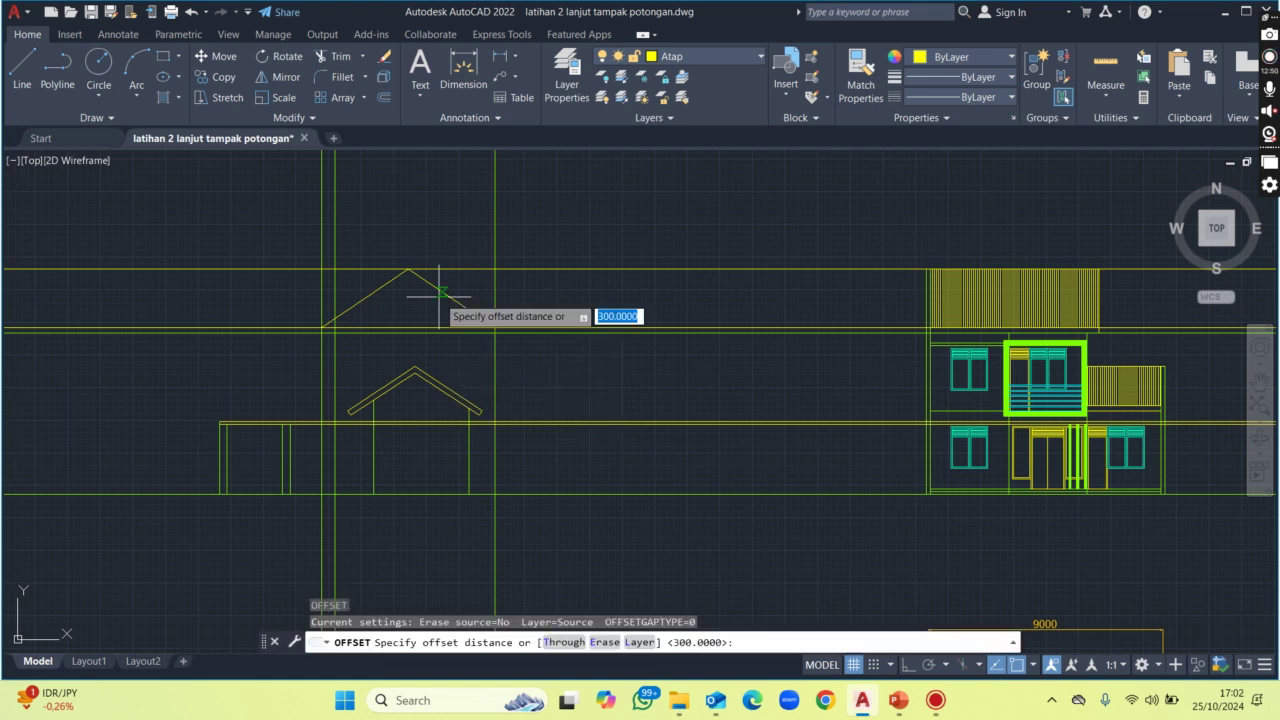
type("200")
key("Return")
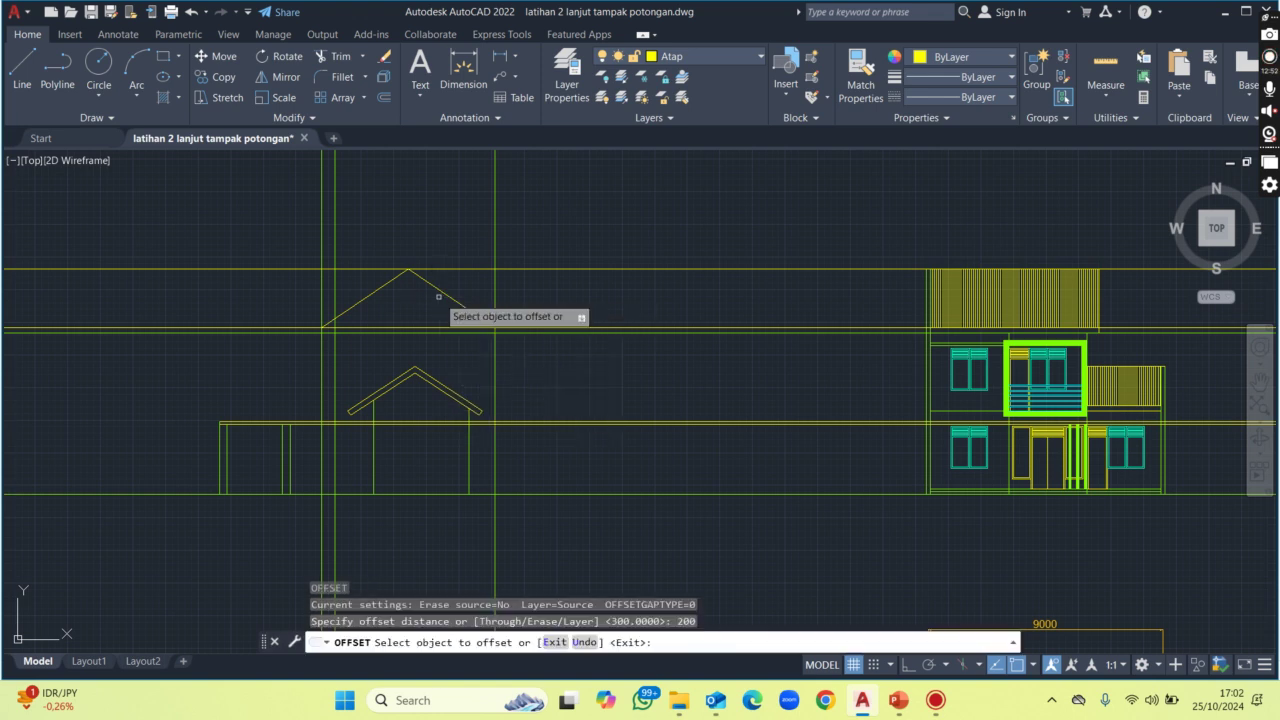
left_click(439, 296)
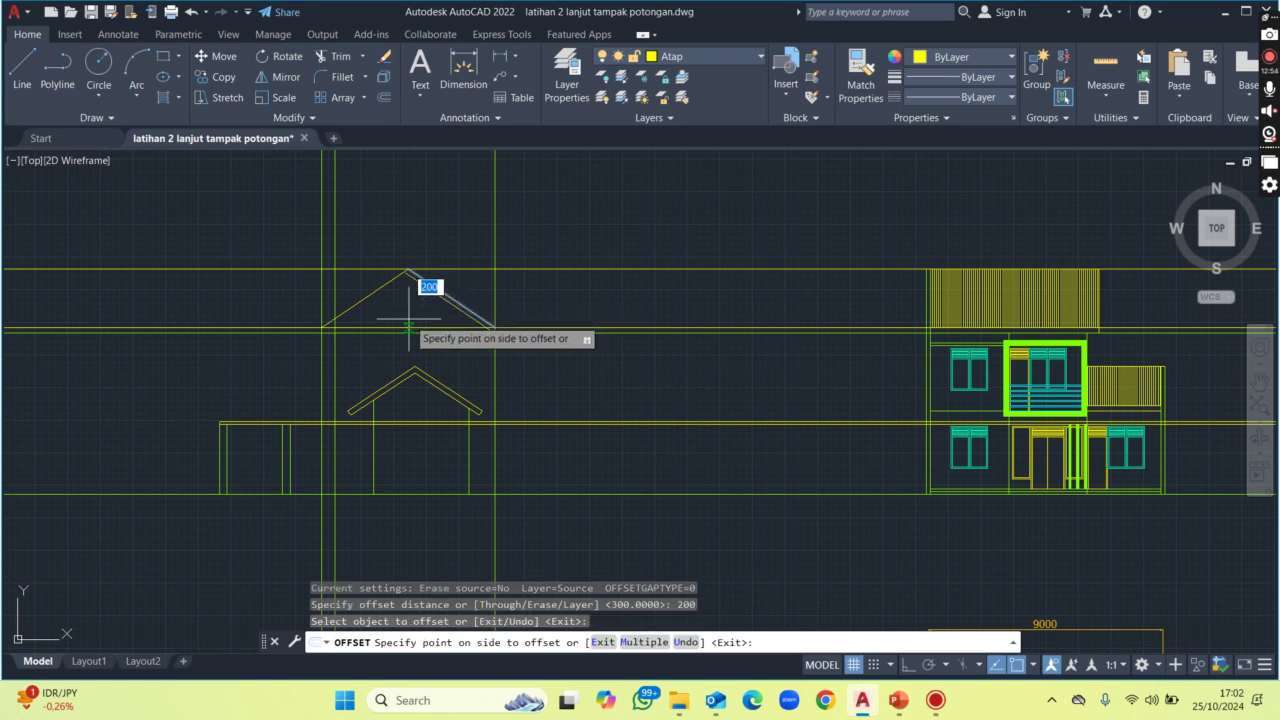
left_click(425, 300)
left_click(362, 296)
left_click(377, 302)
key("Escape")
scroll(502, 338, "up", 5)
scroll(502, 338, "up", 3)
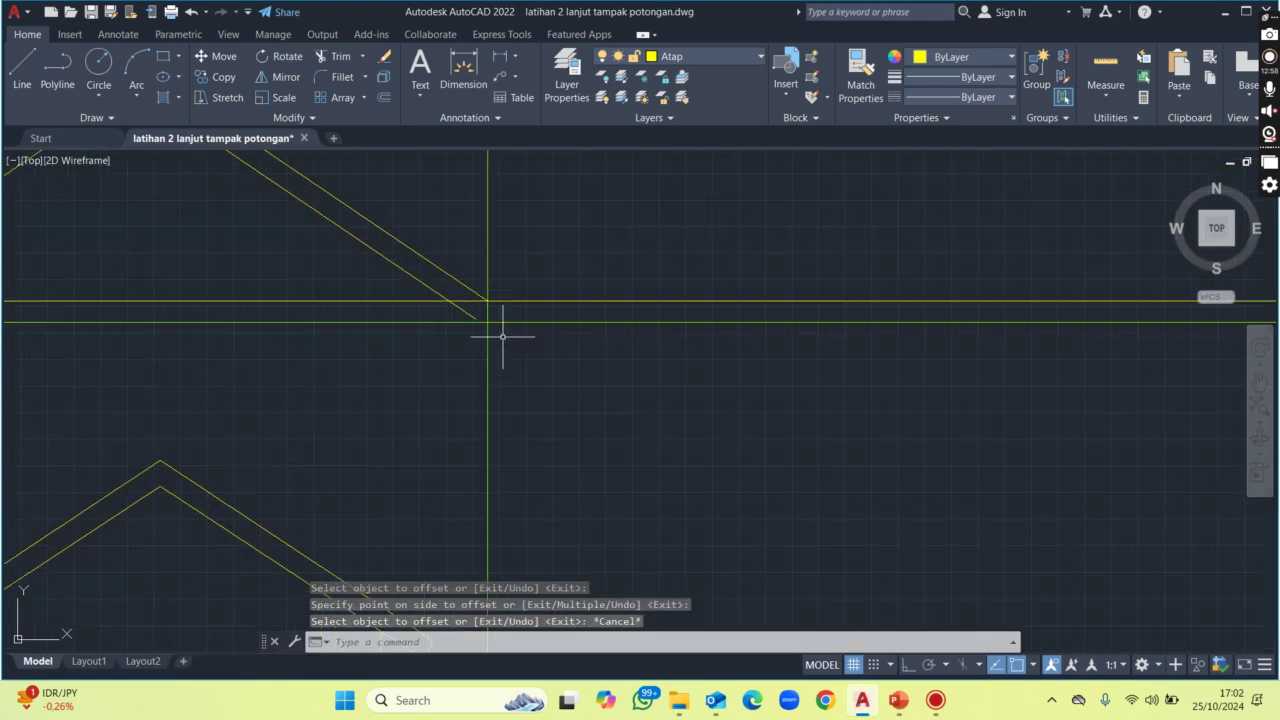
scroll(486, 288, "up", 4)
Close the right and left roof ends with short lines between outer and inner slopes.
type("l")
key("Return")
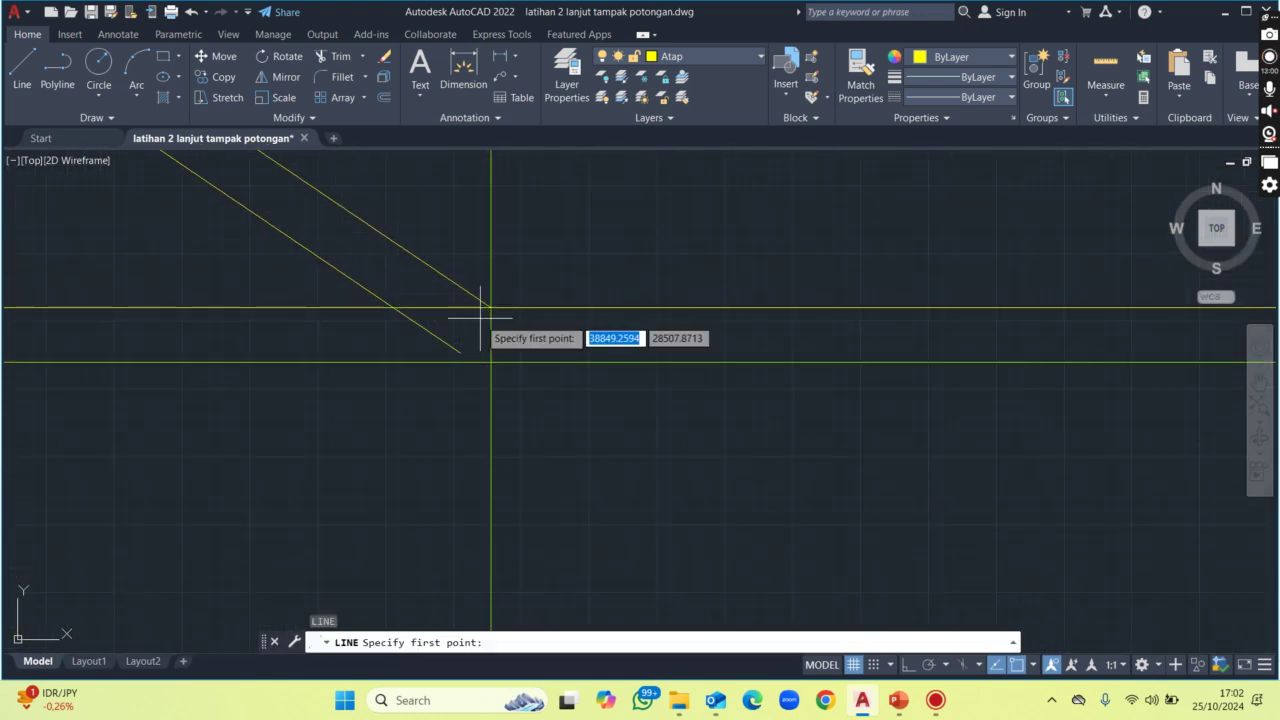
left_click(490, 307)
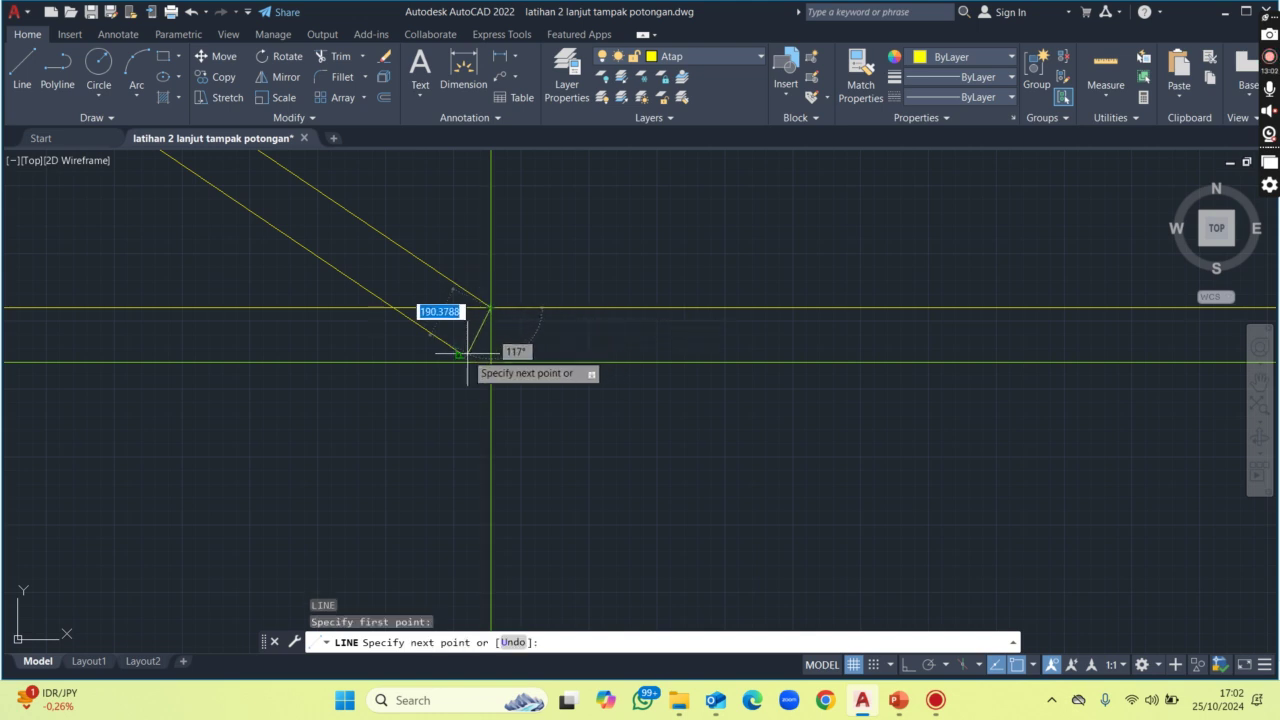
left_click(474, 333)
key("Return")
scroll(580, 360, "down", 4)
scroll(180, 360, "up", 2)
scroll(150, 360, "up", 2)
type("l")
key("Return")
left_click(307, 300)
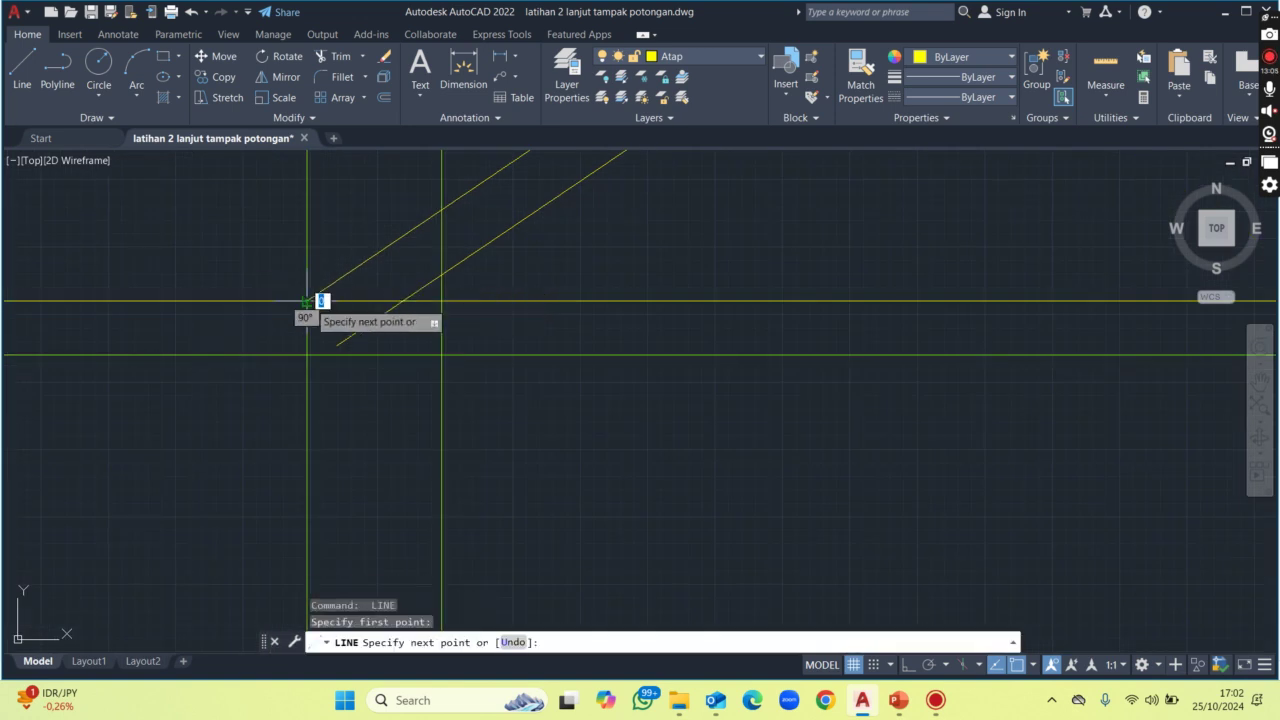
left_click(337, 344)
key("Return")
scroll(450, 360, "down", 4)
left_click(450, 360)
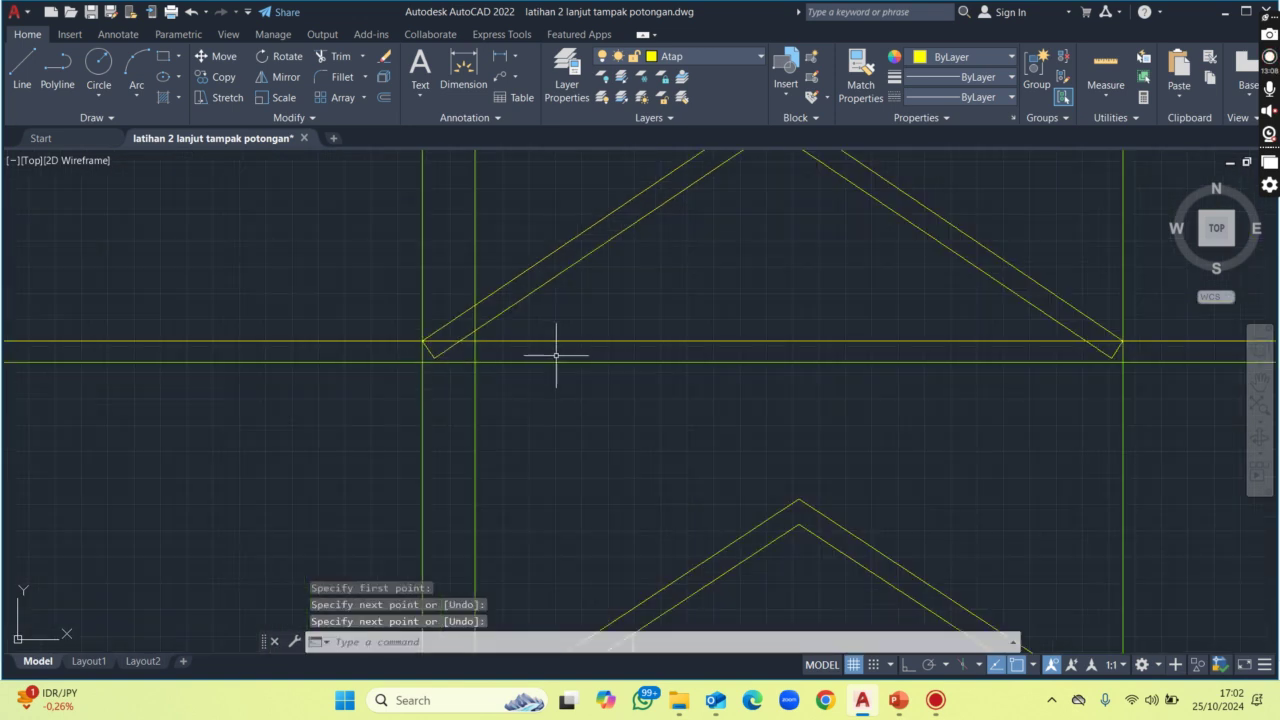
left_click(536, 388)
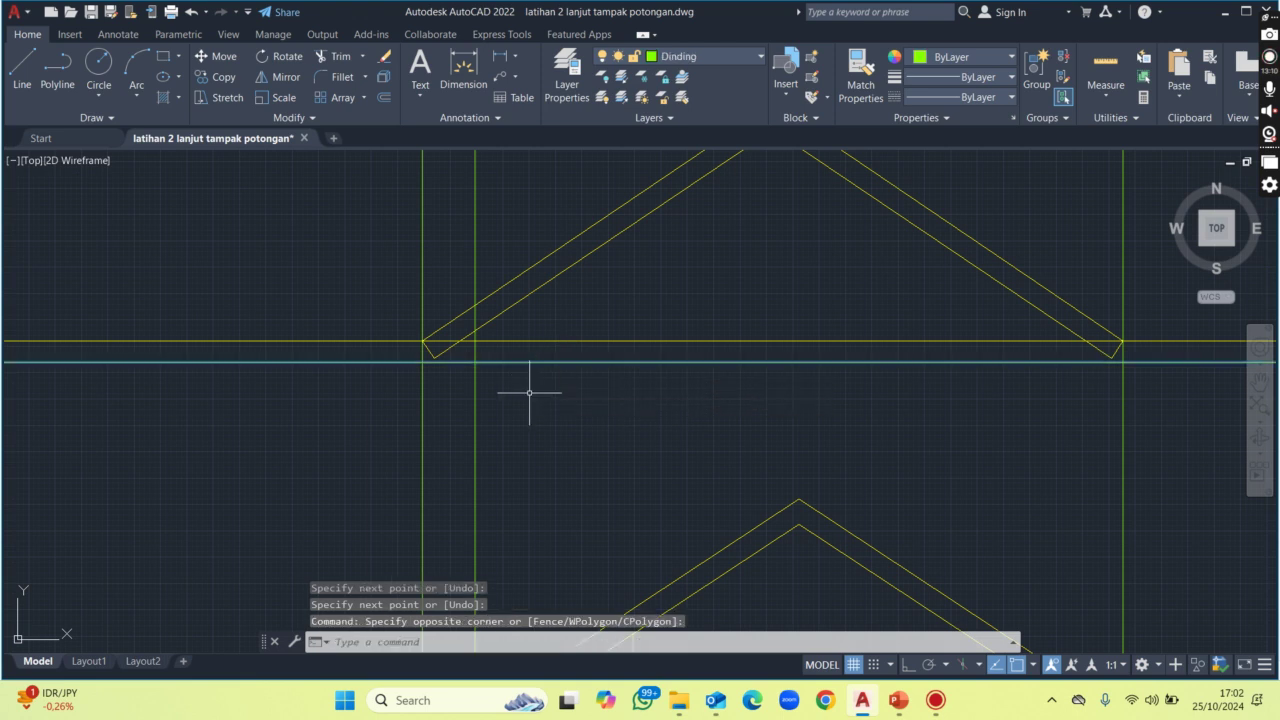
Erase the horizontal line under the upper roof and the short stray segment at its right eave.
key("Delete")
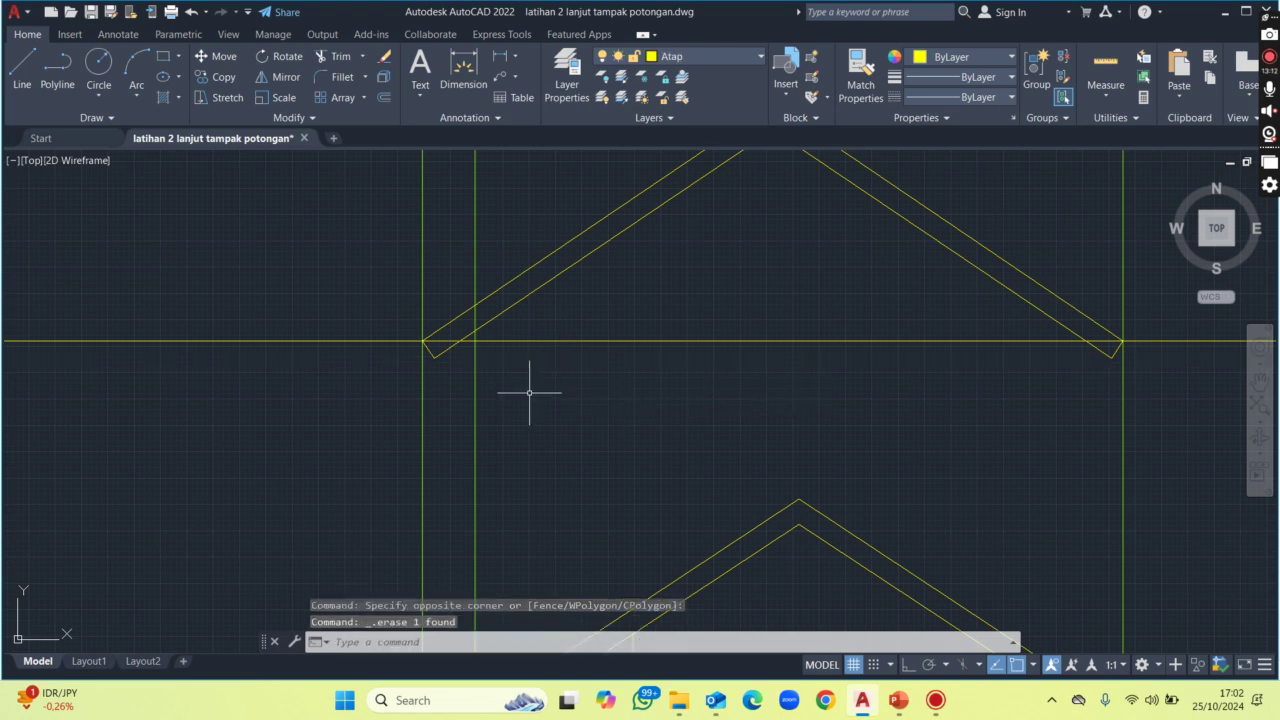
middle_click_drag(462, 376, 374, 380)
scroll(363, 375, "down", 2)
scroll(574, 366, "down", 2)
mouse_move(574, 366)
middle_mouse_down()
mouse_move(658, 386)
mouse_move(624, 349)
middle_mouse_up()
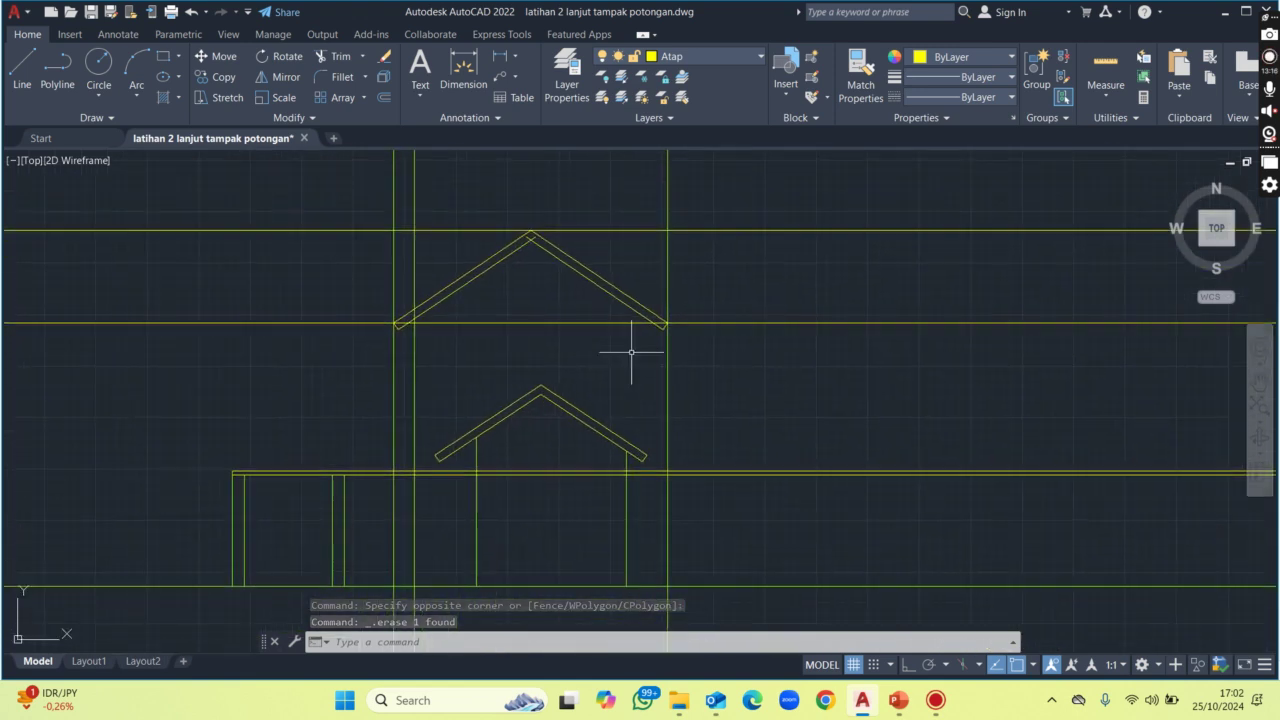
scroll(666, 325, "up", 2)
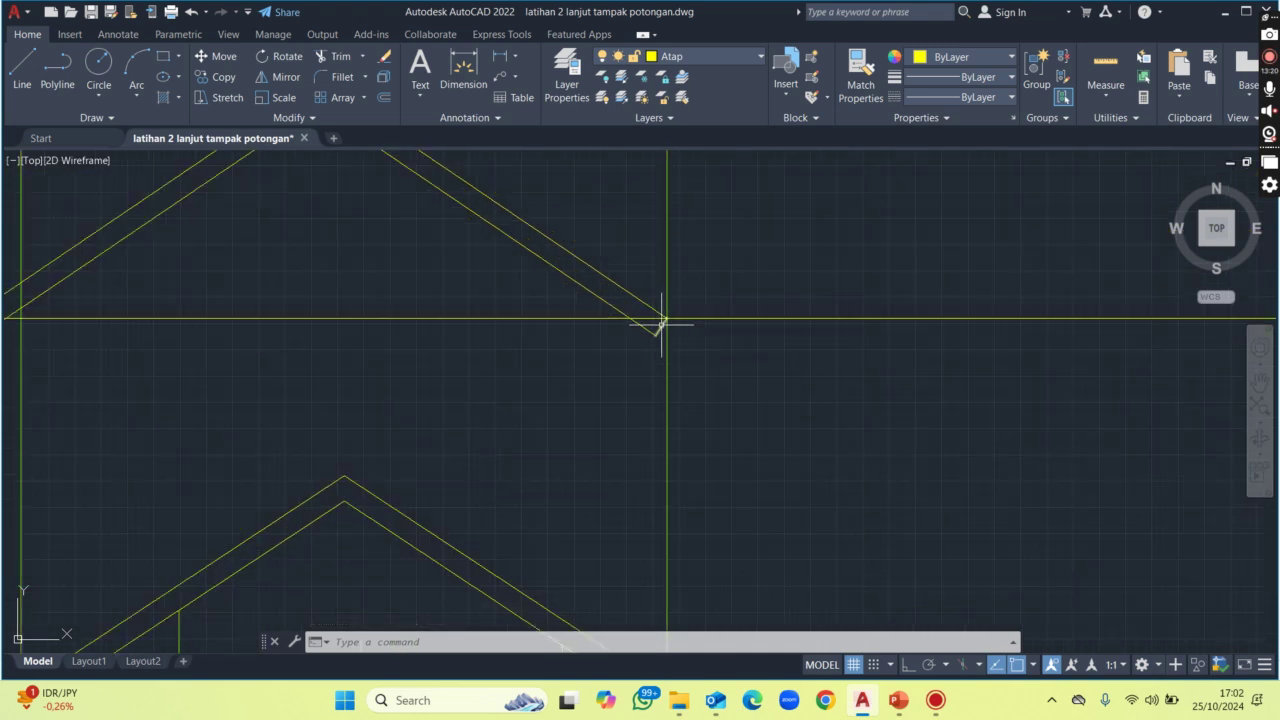
left_click(663, 326)
scroll(582, 349, "down", 4)
scroll(590, 346, "down", 2)
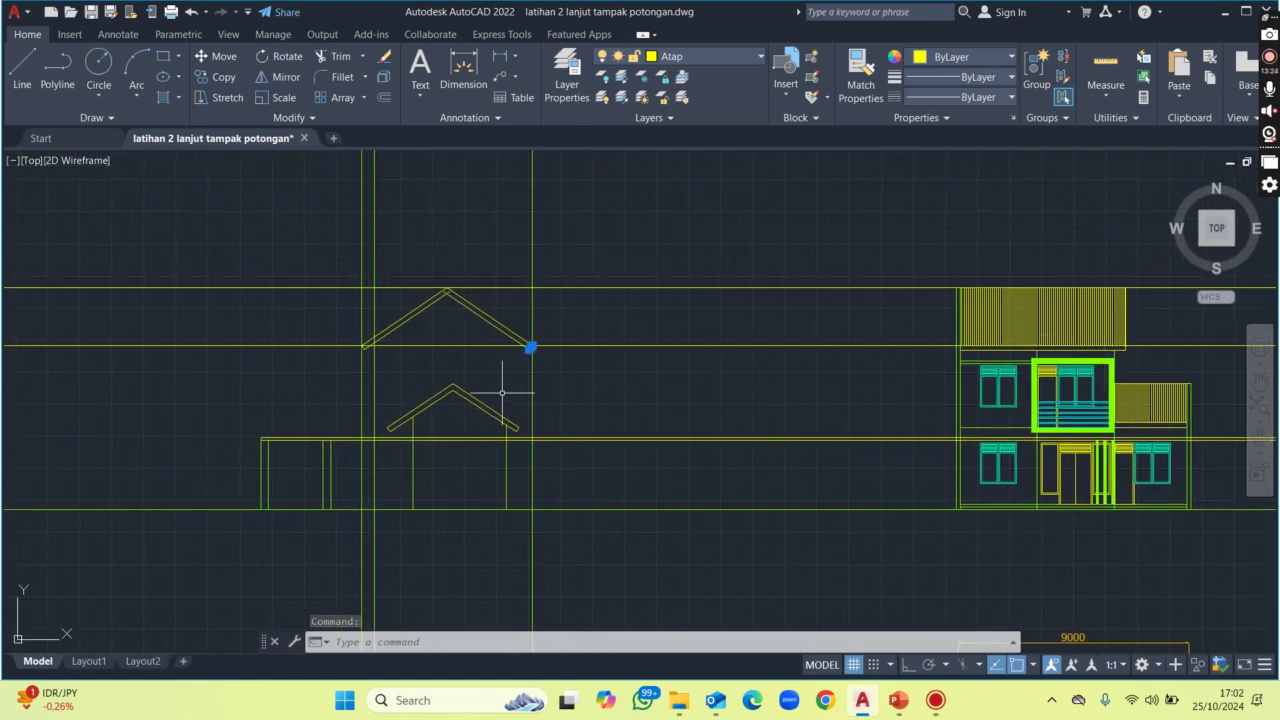
scroll(321, 357, "up", 2)
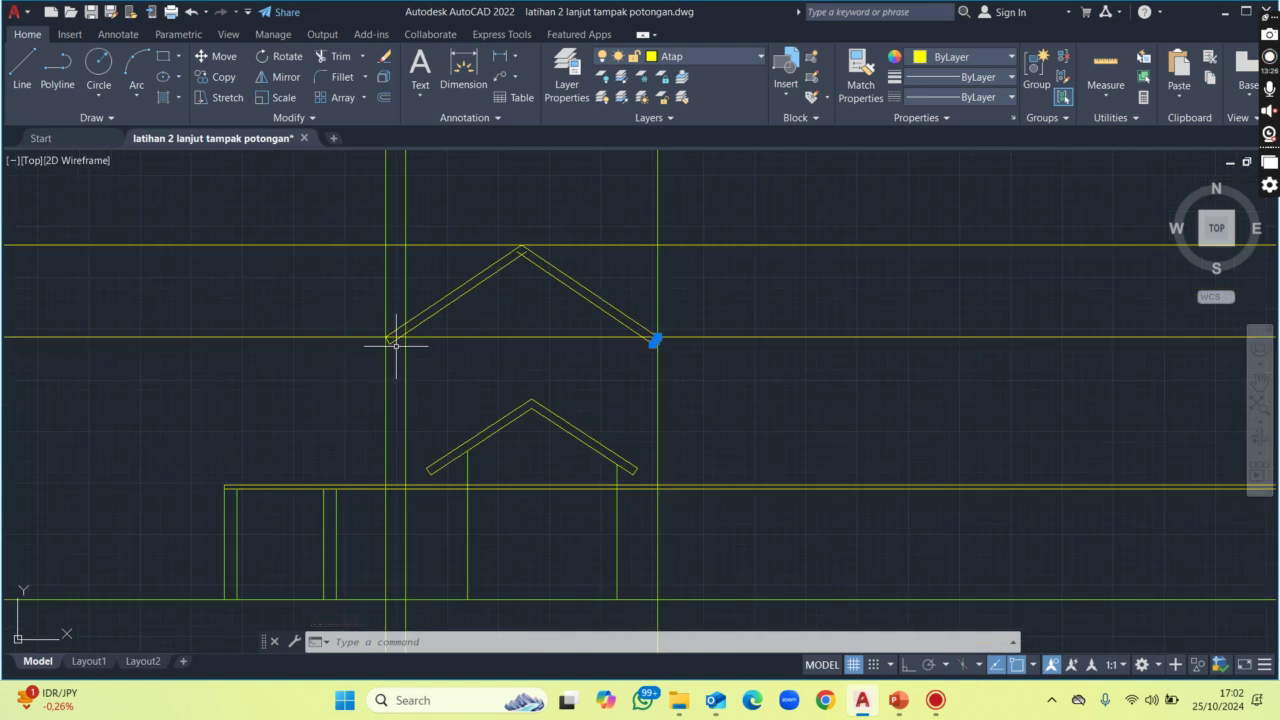
scroll(393, 342, "up", 3)
key("Delete")
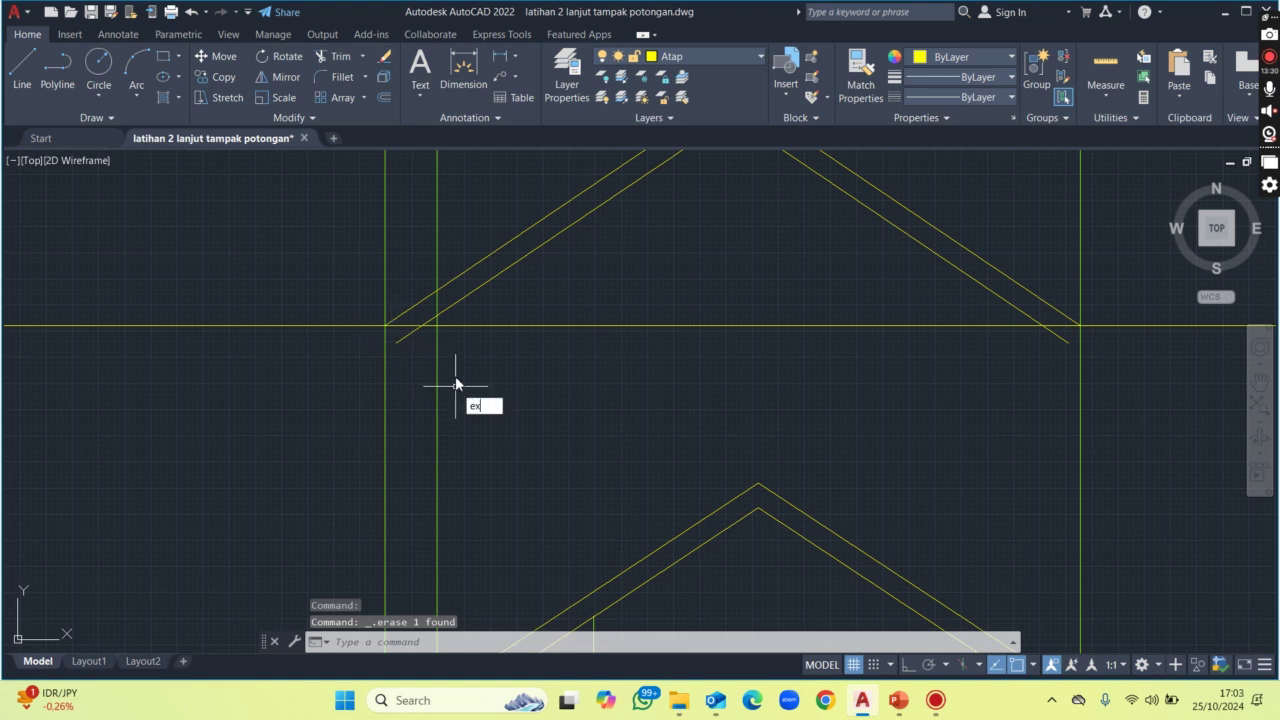
Extend the left and right inner roof lines to the wall lines.
key("Return")
left_click(398, 342)
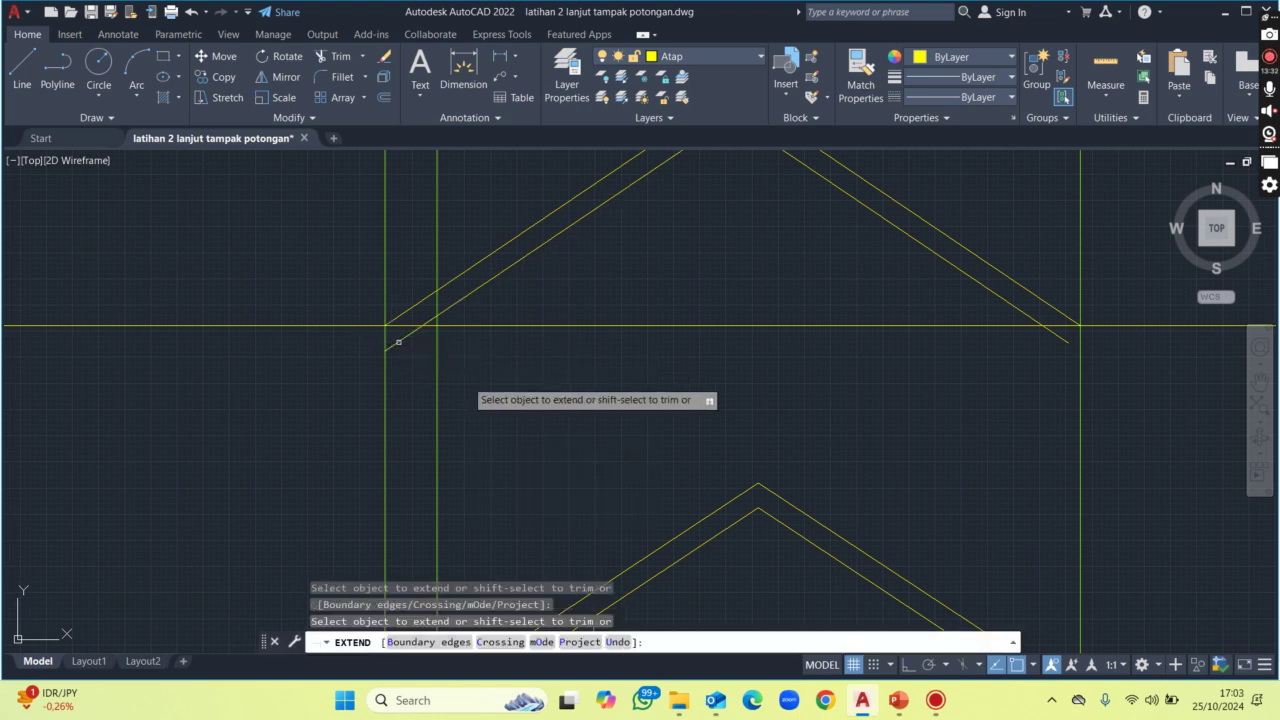
left_click(1005, 293)
key("Return")
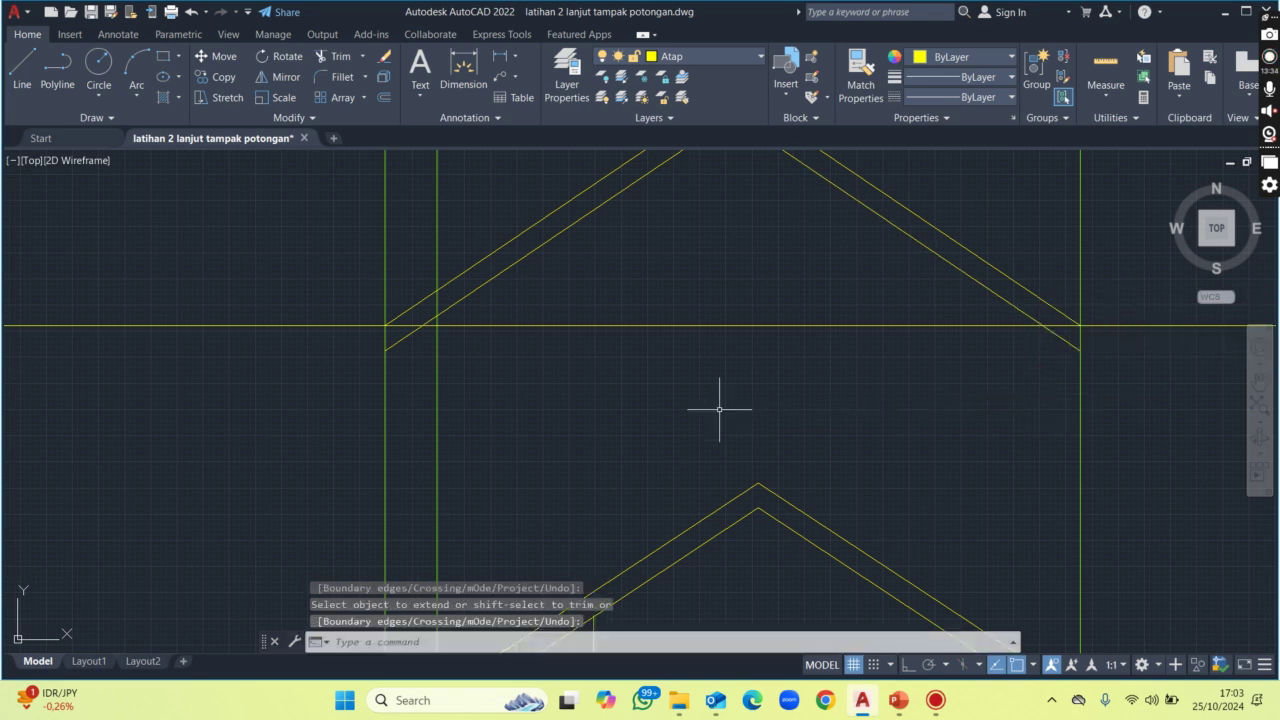
scroll(589, 403, "down", 3)
scroll(521, 329, "down", 3)
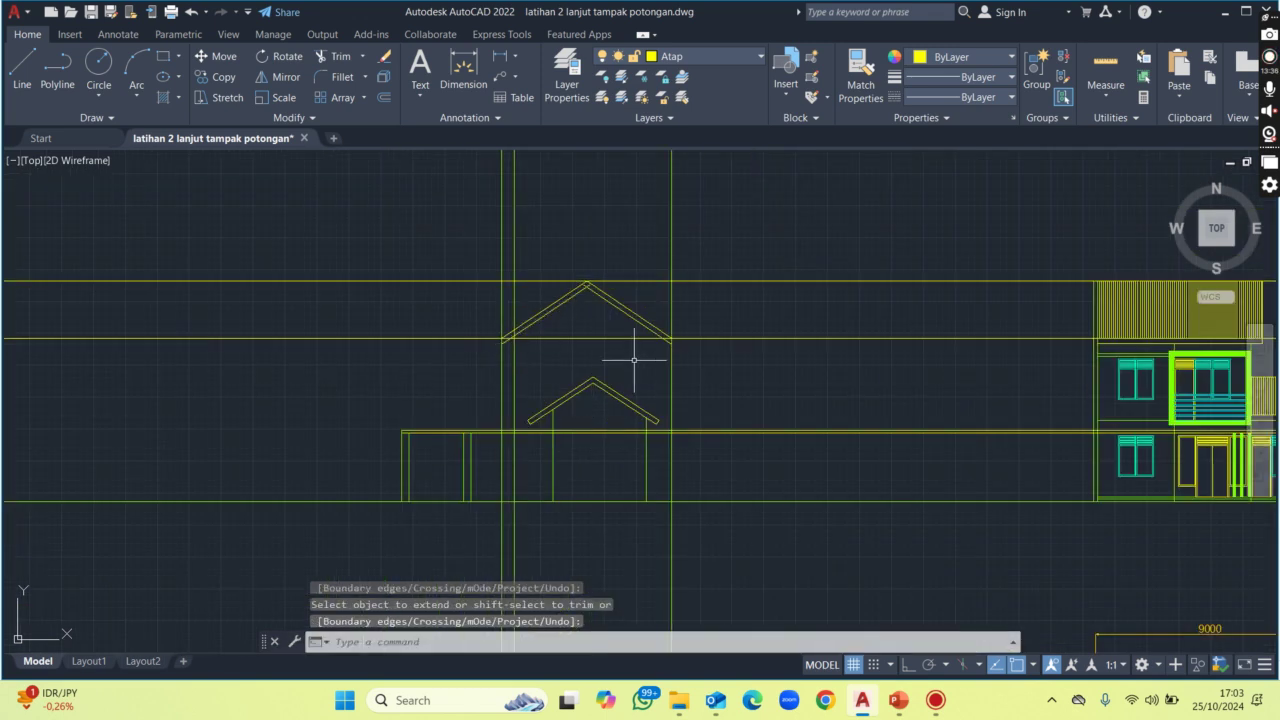
scroll(594, 288, "up", 3)
scroll(594, 288, "up", 1)
Trim the crossing tail at the roof peak with TR.
type("TR")
key("Return")
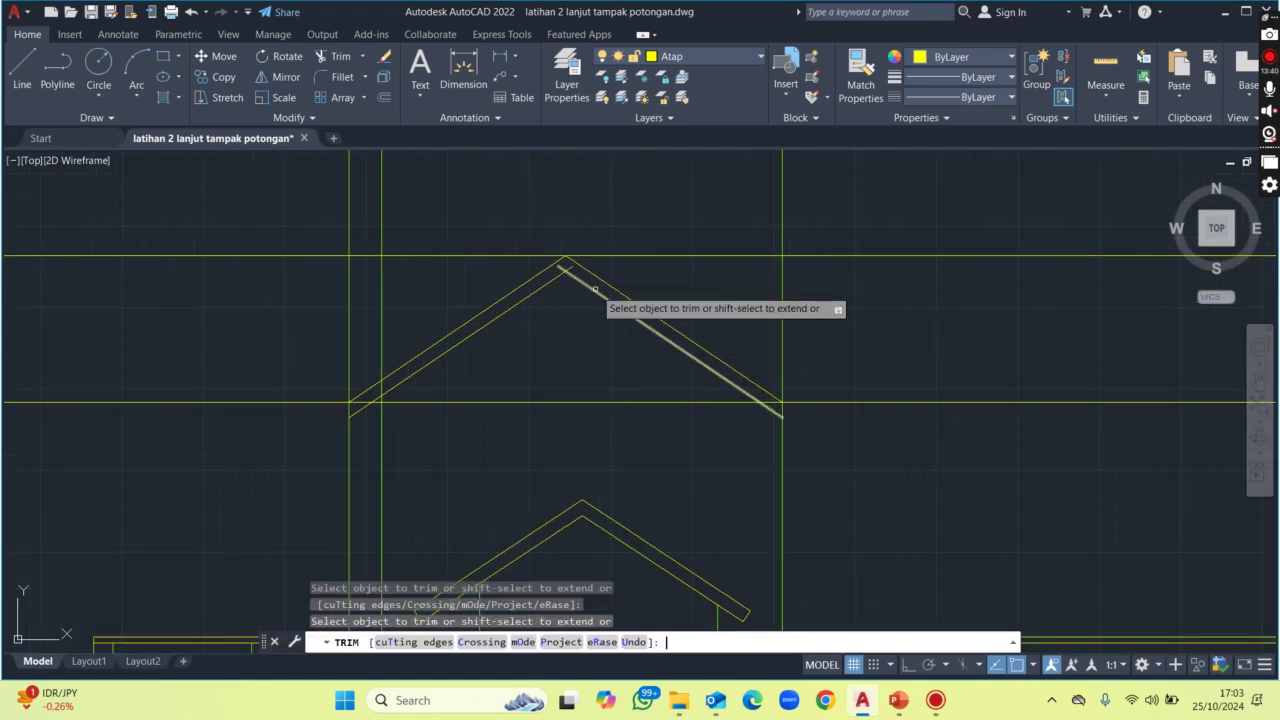
scroll(640, 251, "up", 2)
scroll(573, 276, "up", 2)
left_click(528, 282)
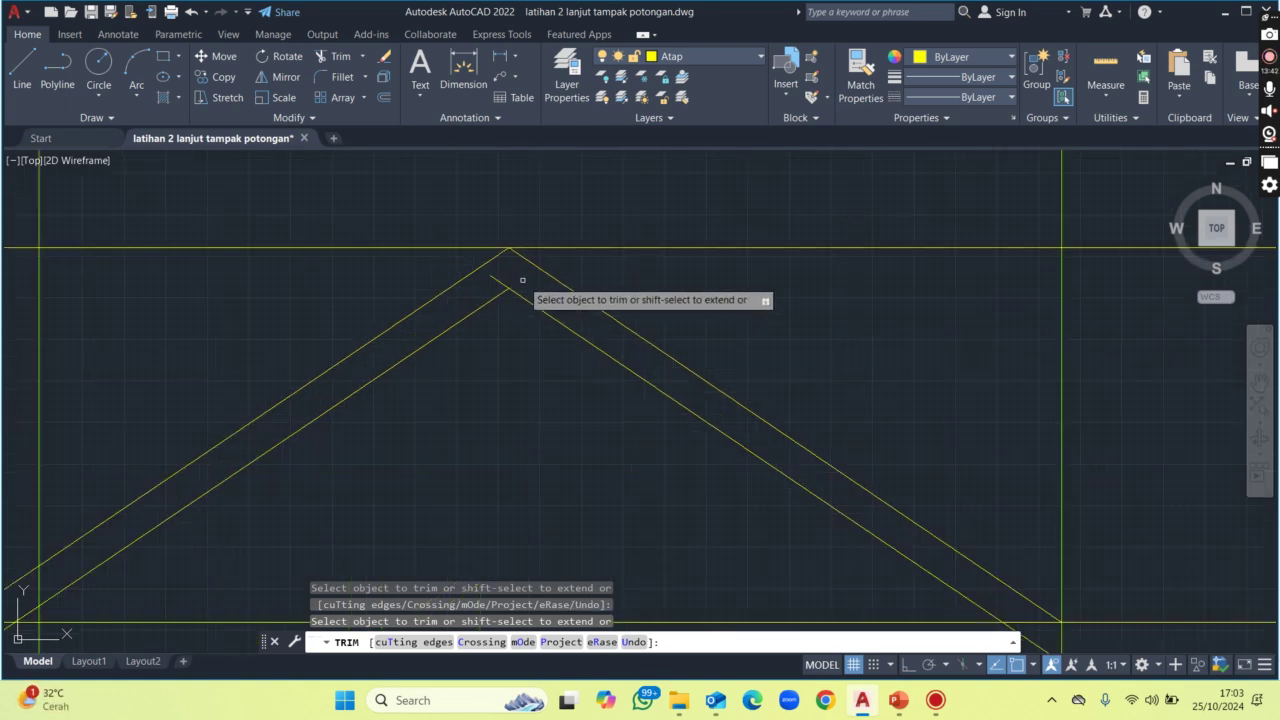
scroll(484, 286, "down", 1)
key("Return")
scroll(484, 286, "down", 2)
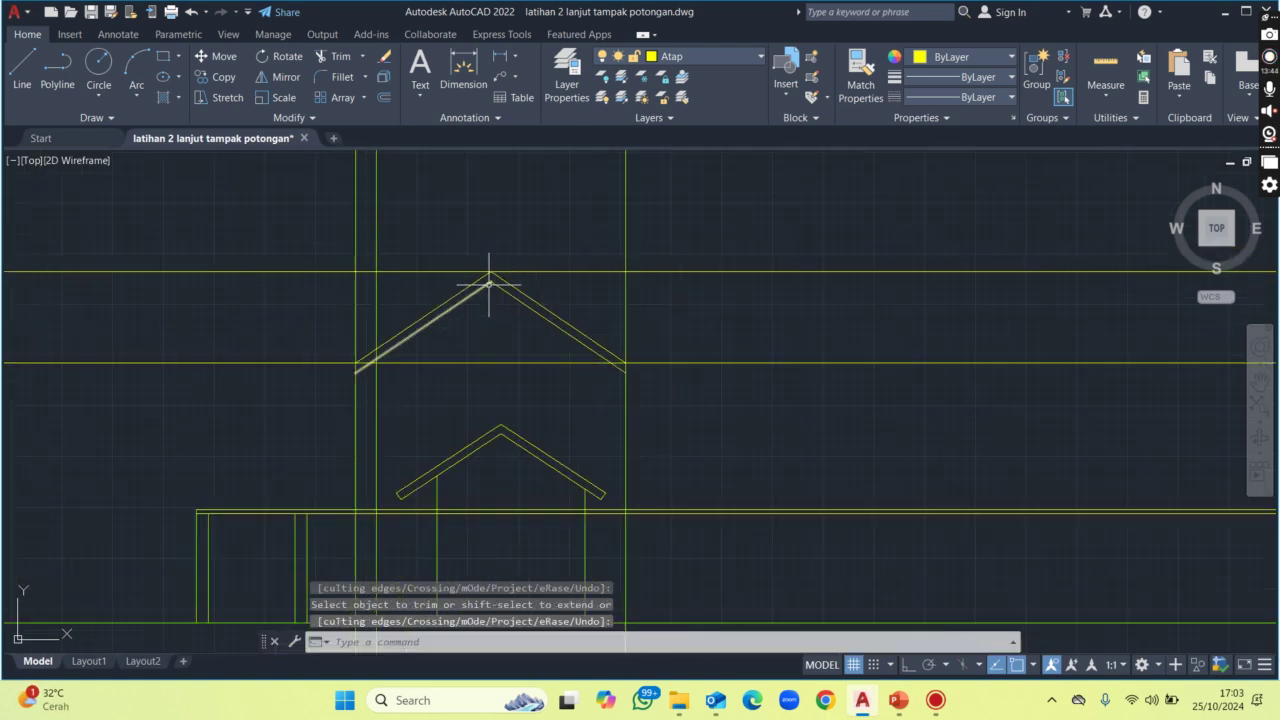
Window-select the horizontal line at the roof base and delete it.
left_click(785, 402)
left_click(732, 334)
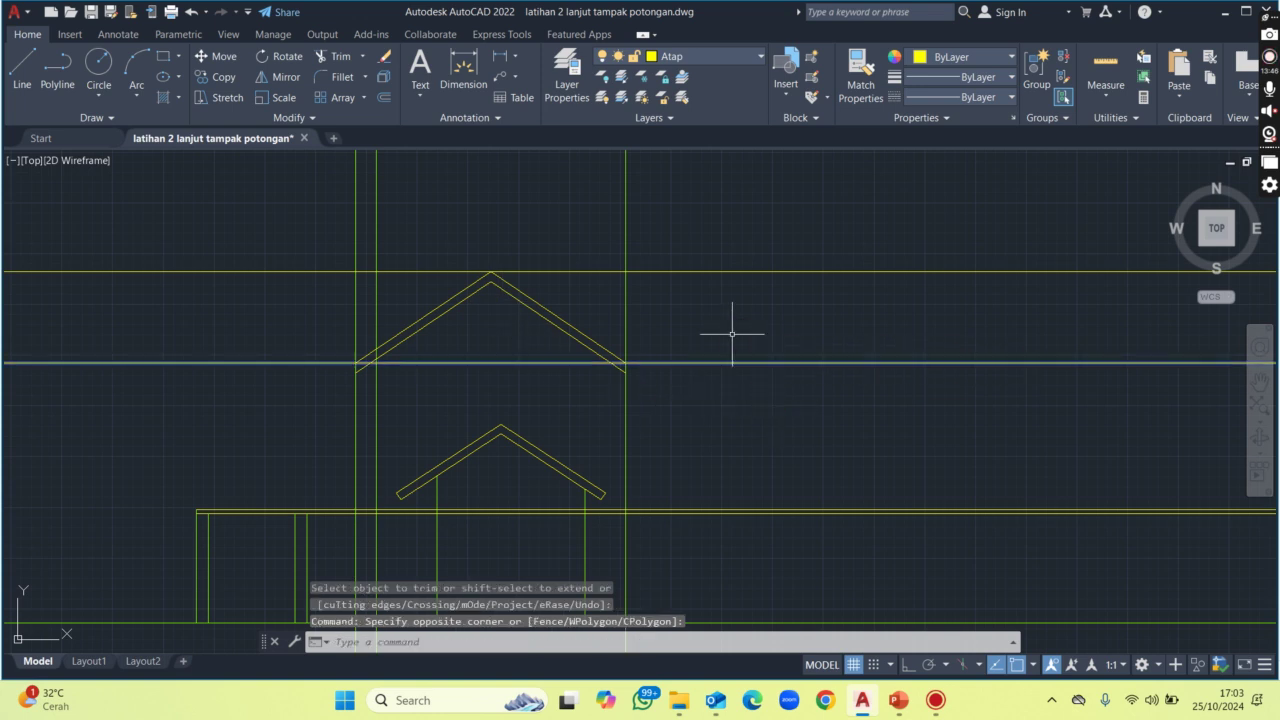
key("Delete")
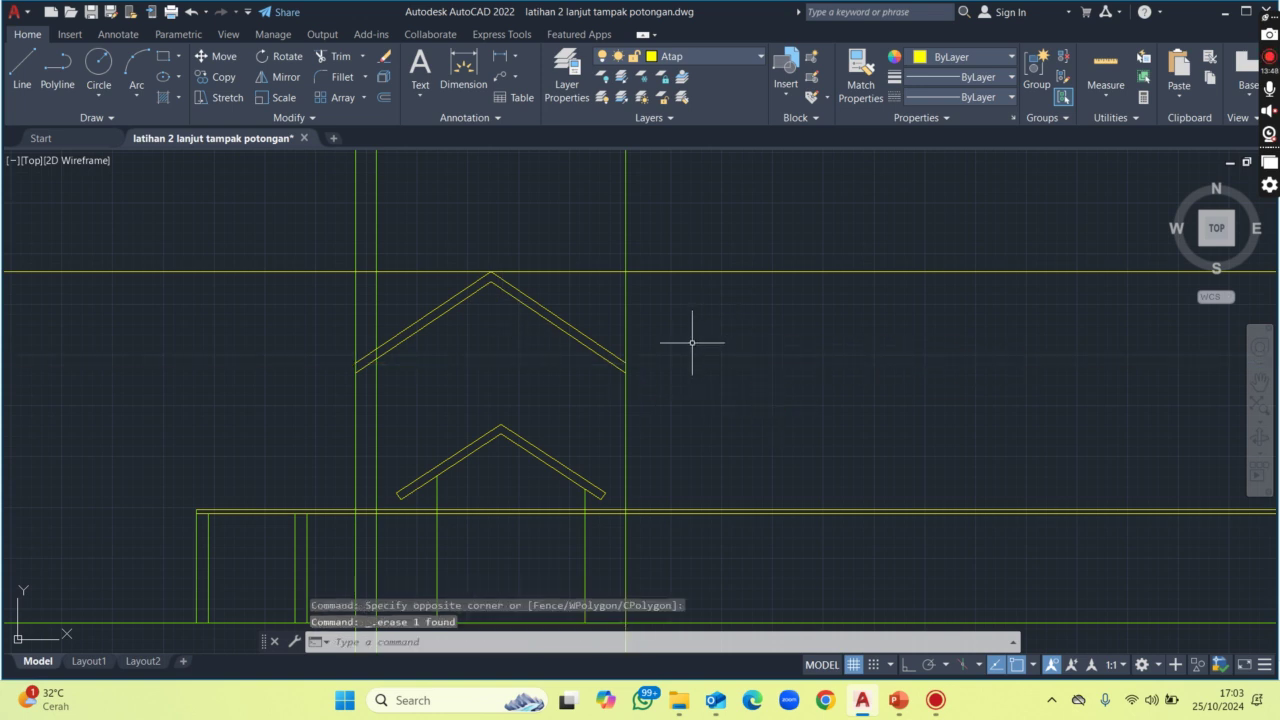
Pan and zoom out over the section, then zoom in on the Balkon, R. Baca and WC plan.
mouse_move(469, 397)
middle_mouse_down()
mouse_move(486, 366)
mouse_move(480, 294)
middle_mouse_up()
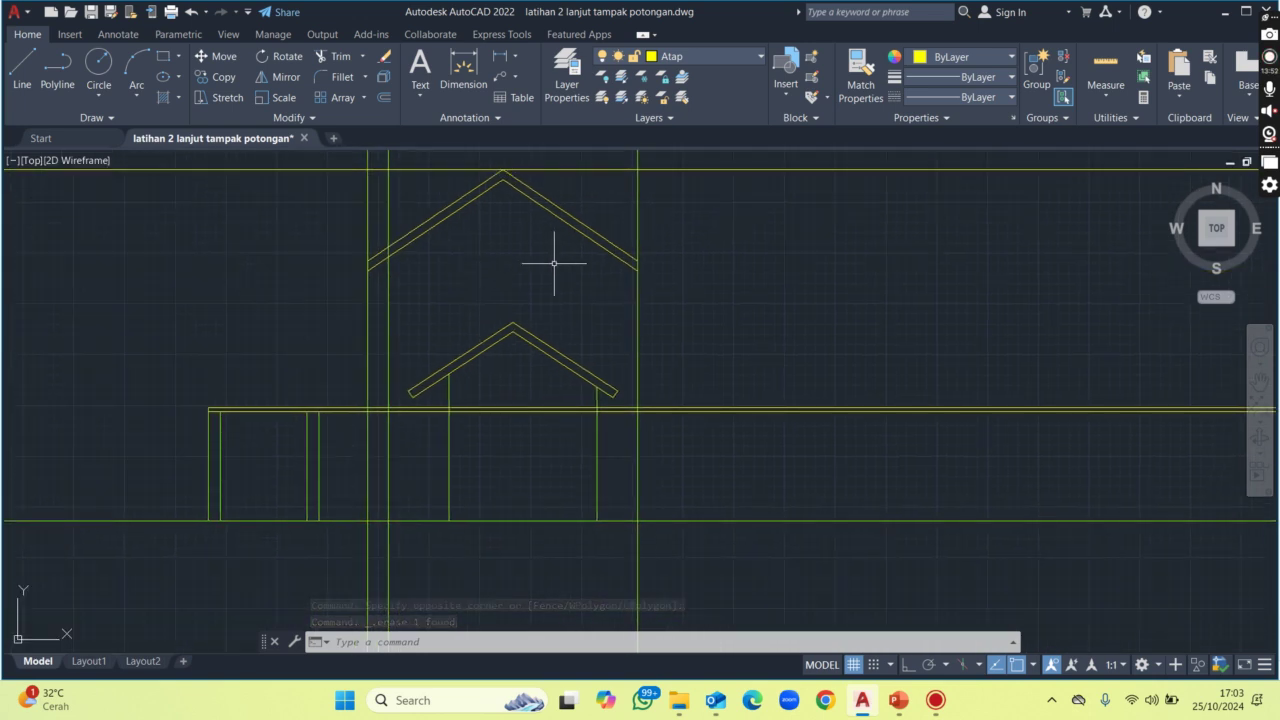
middle_click_drag(523, 251, 483, 274)
scroll(484, 285, "down", 2)
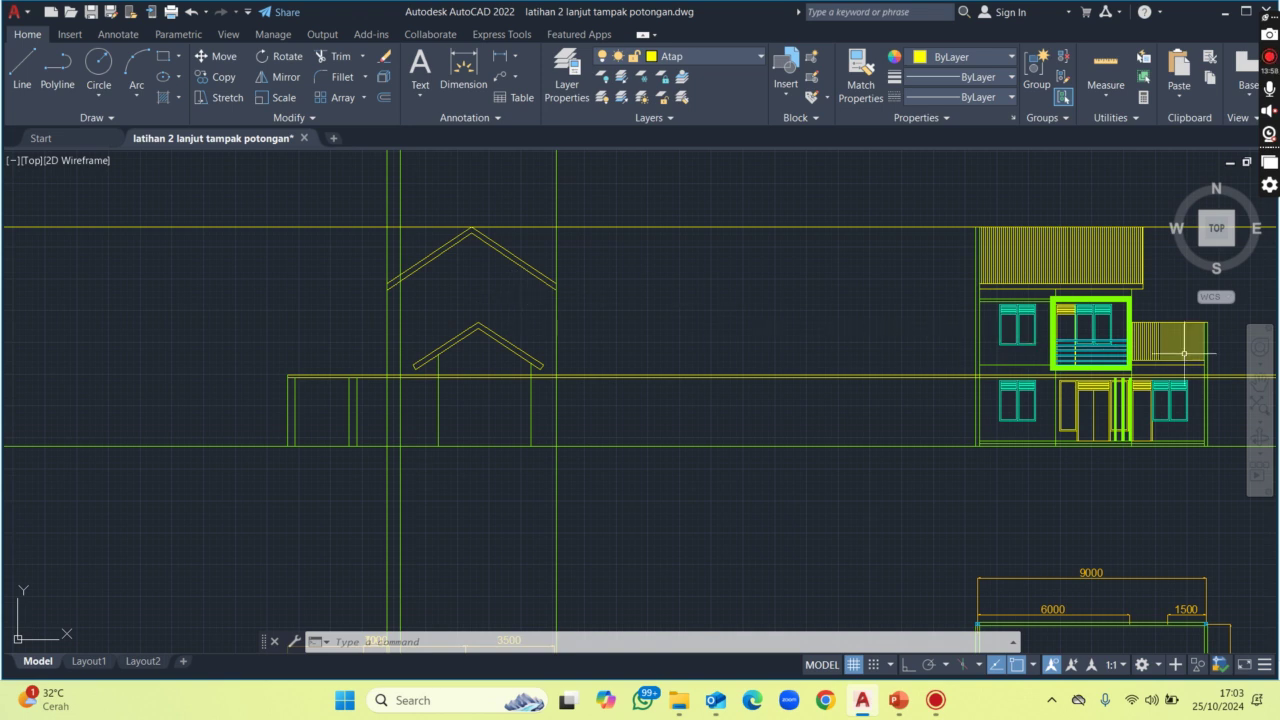
scroll(1120, 310, "up", 2)
scroll(1130, 290, "down", 2)
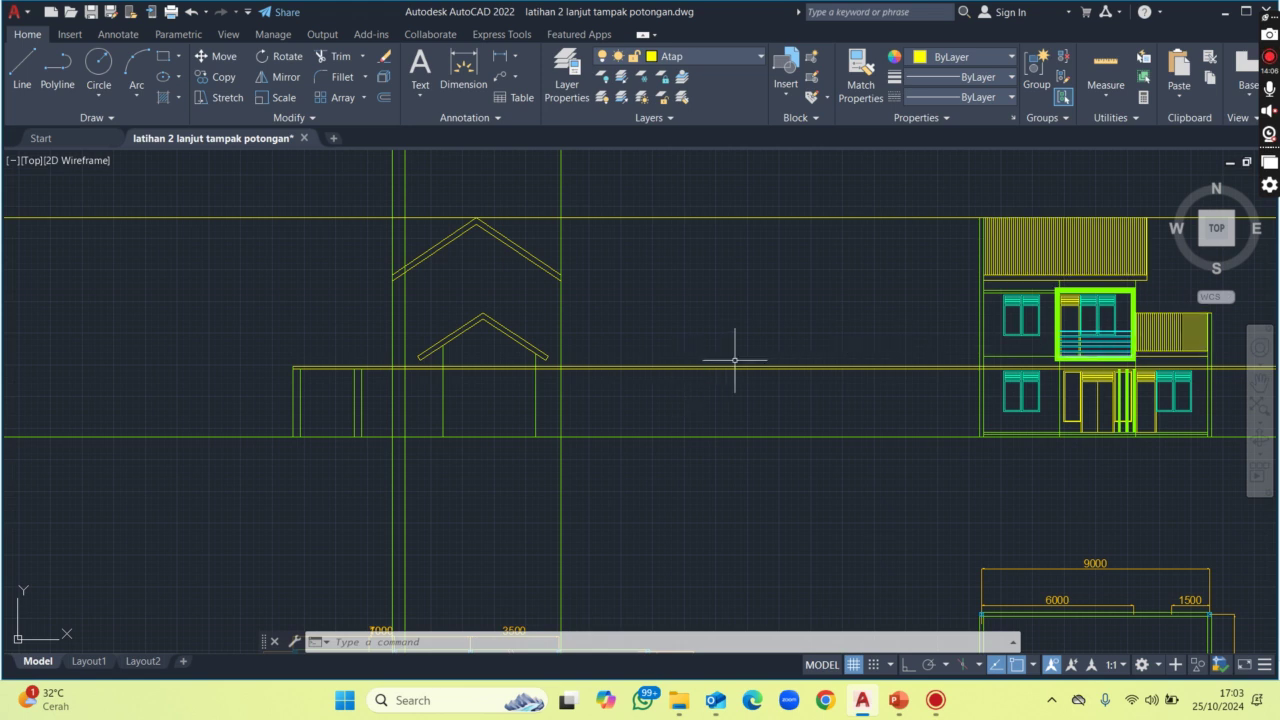
scroll(725, 352, "down", 2)
scroll(660, 507, "down", 3)
scroll(609, 530, "up", 3)
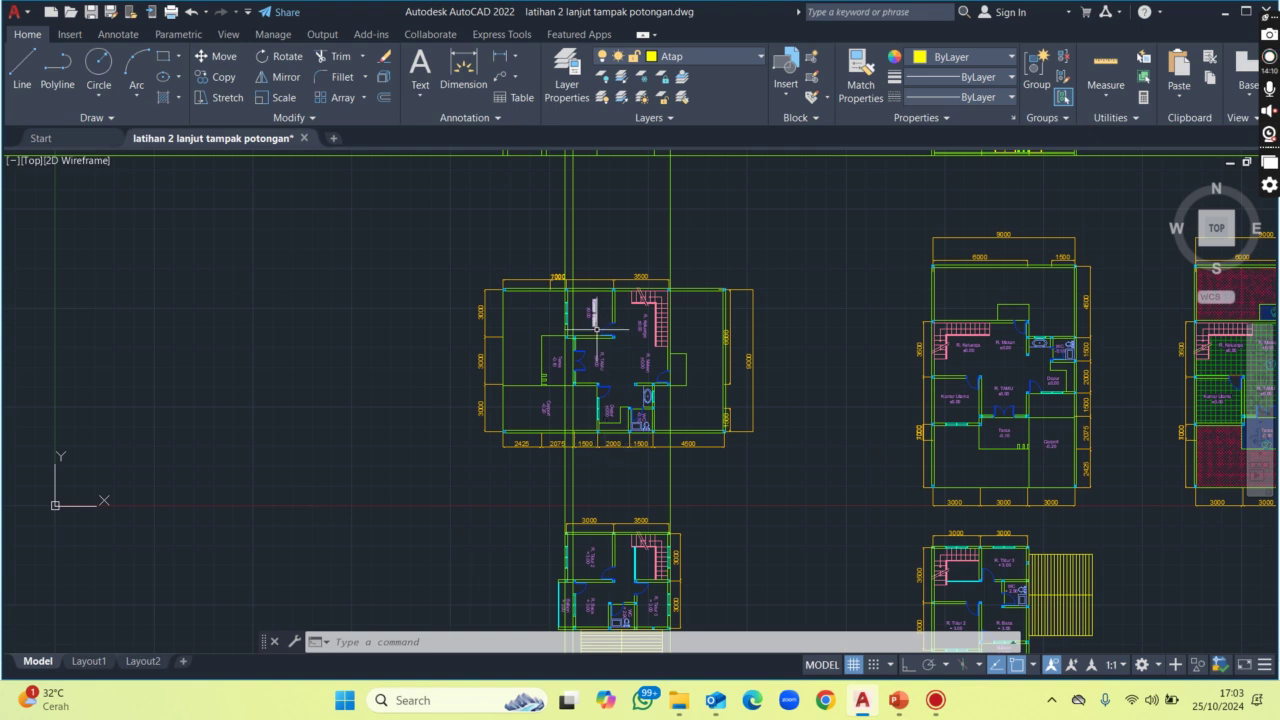
scroll(594, 498, "down", 2)
scroll(585, 553, "up", 1)
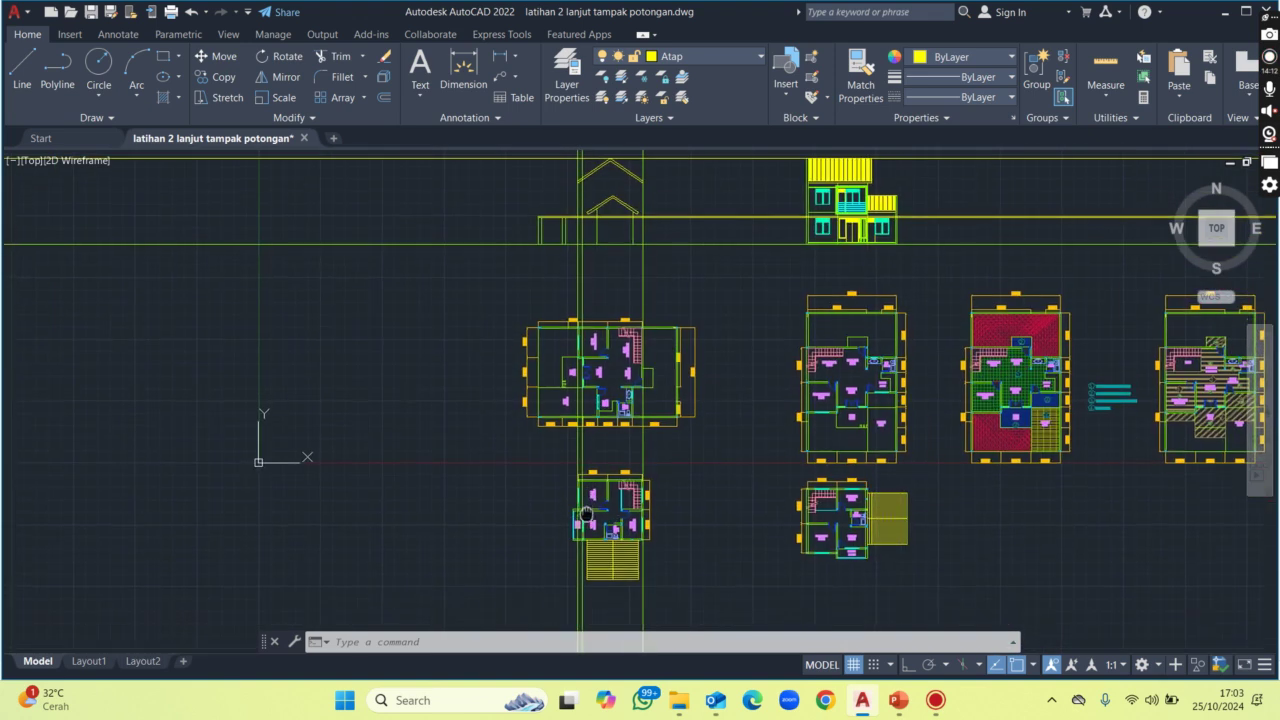
scroll(582, 540, "up", 4)
scroll(578, 520, "up", 3)
scroll(573, 496, "up", 2)
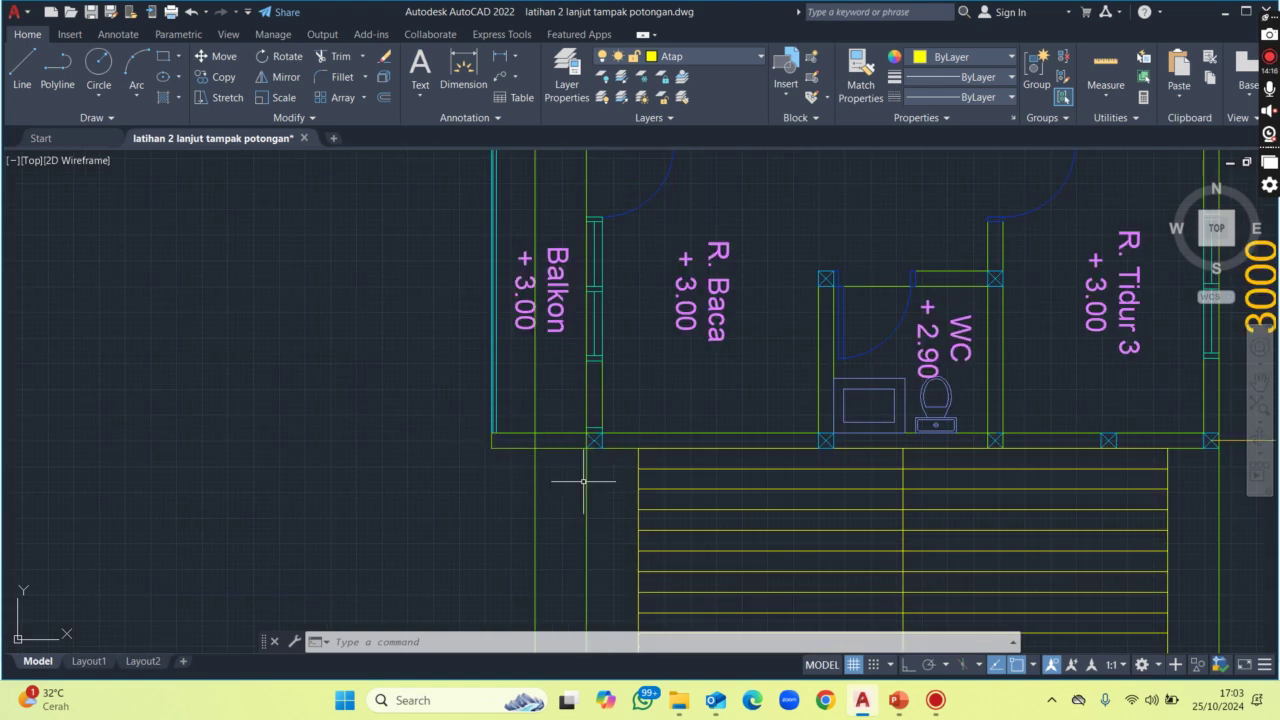
Make Dinding the current layer and place a vertical construction line at the balcony's outer wall.
left_click(683, 57)
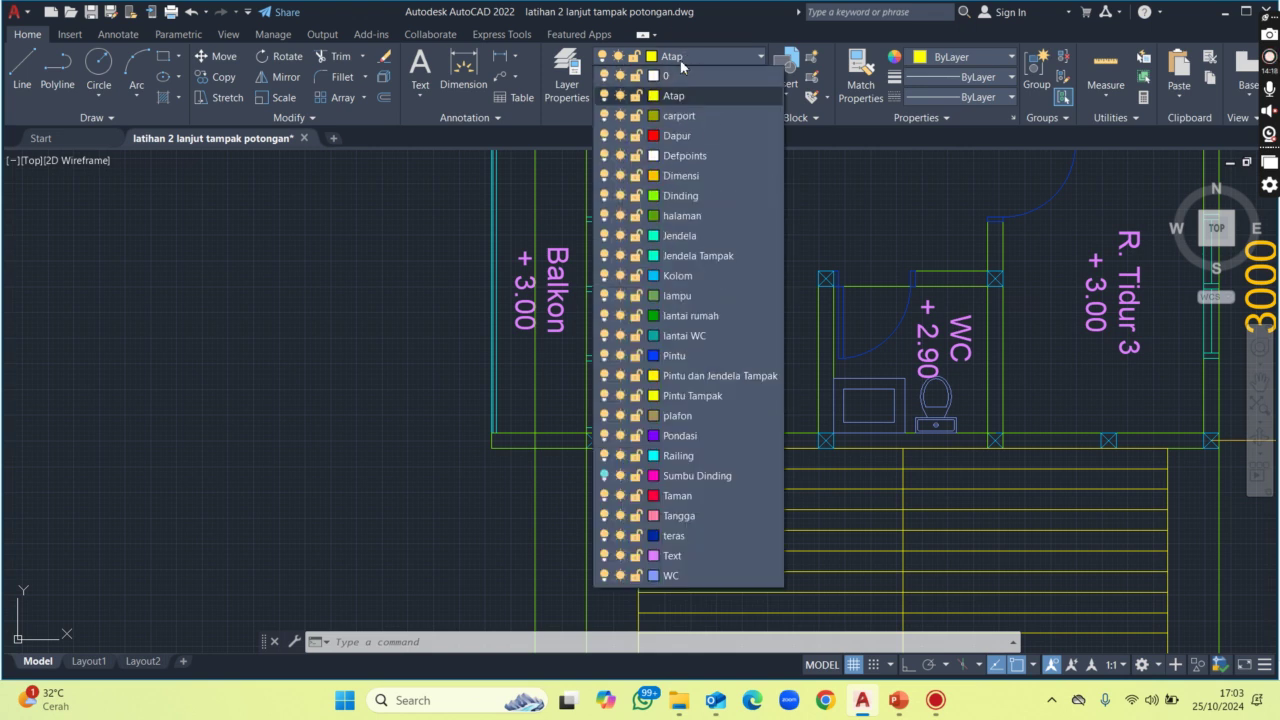
left_click(685, 198)
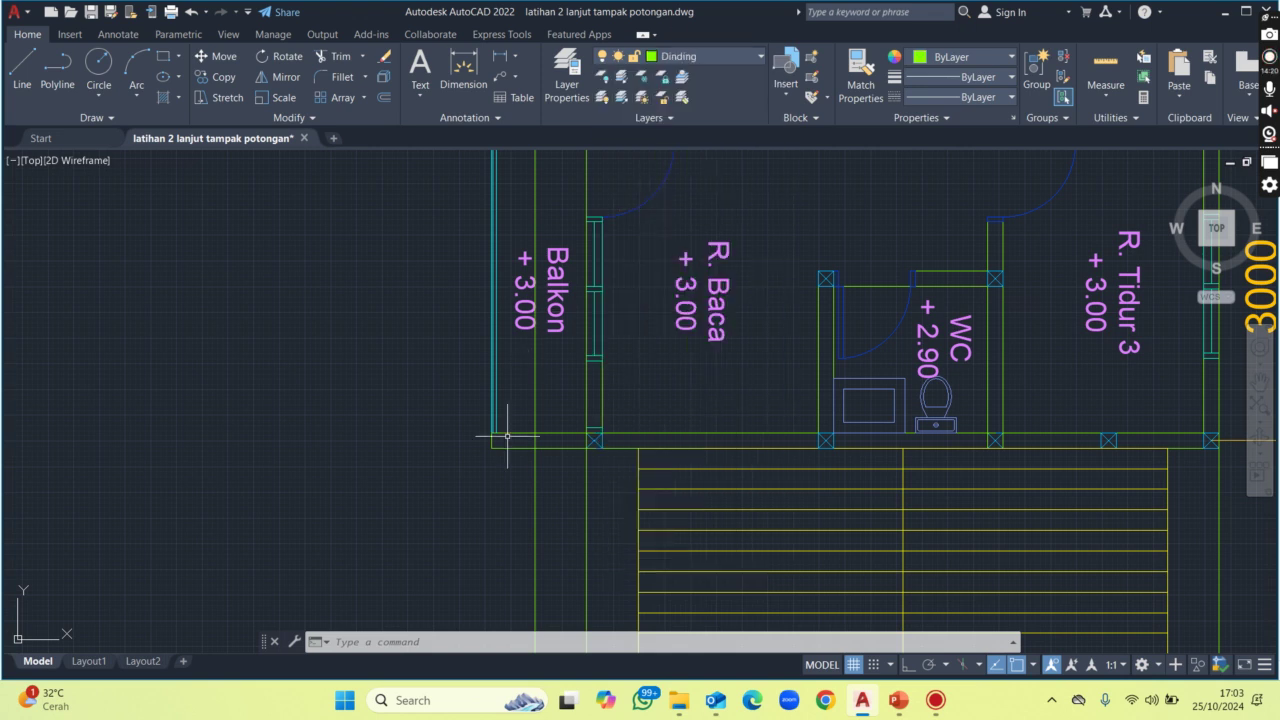
type("xl")
key("Return")
type("v")
key("Return")
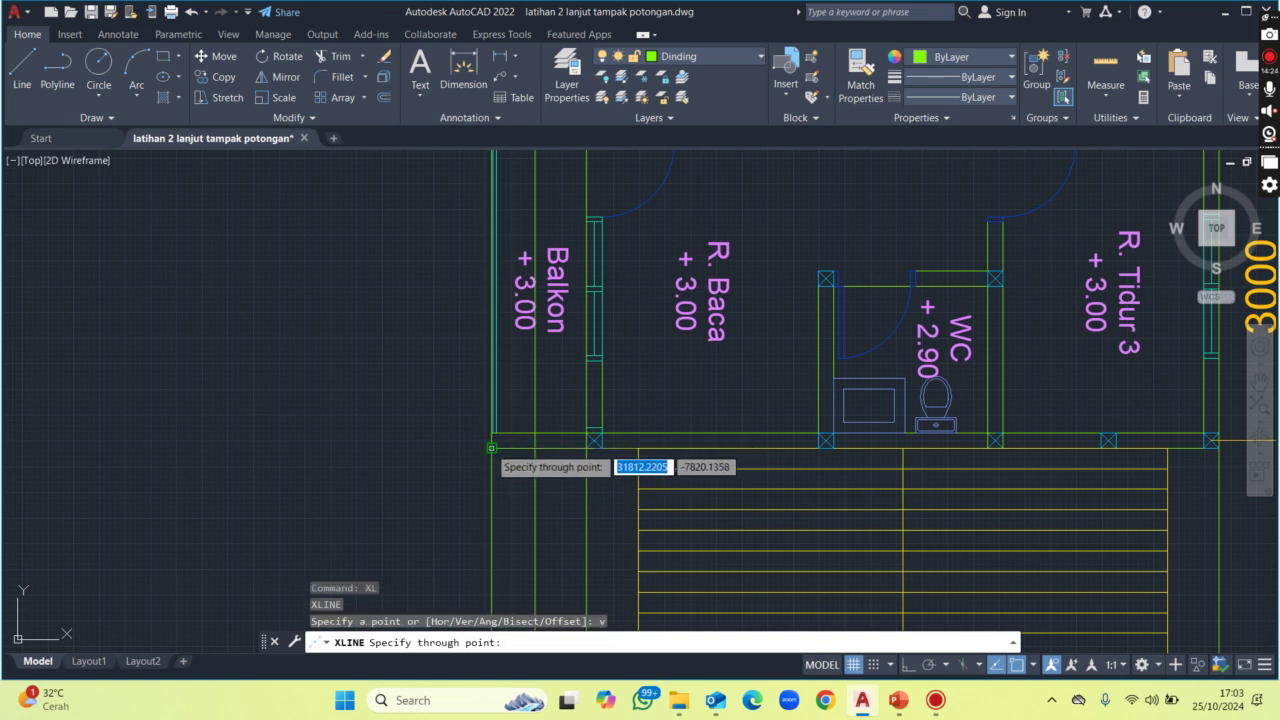
left_click(491, 448)
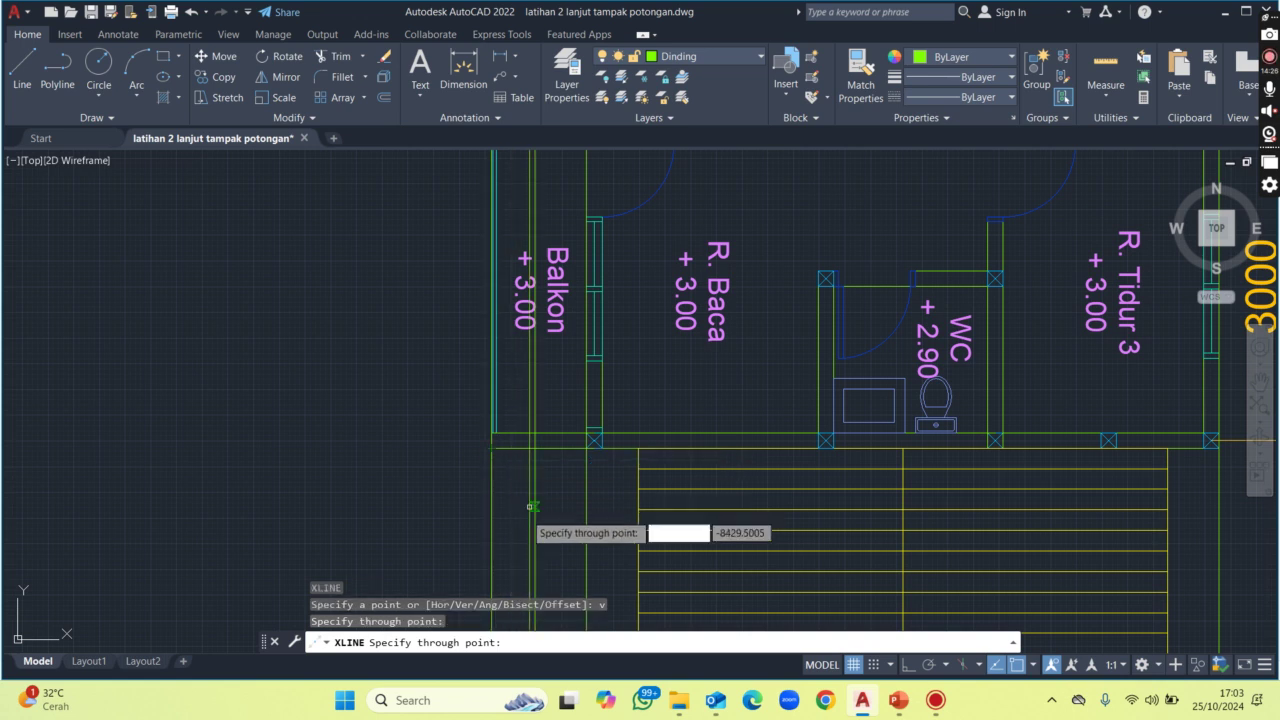
scroll(516, 521, "down", 5)
scroll(516, 521, "down", 3)
scroll(516, 450, "up", 2)
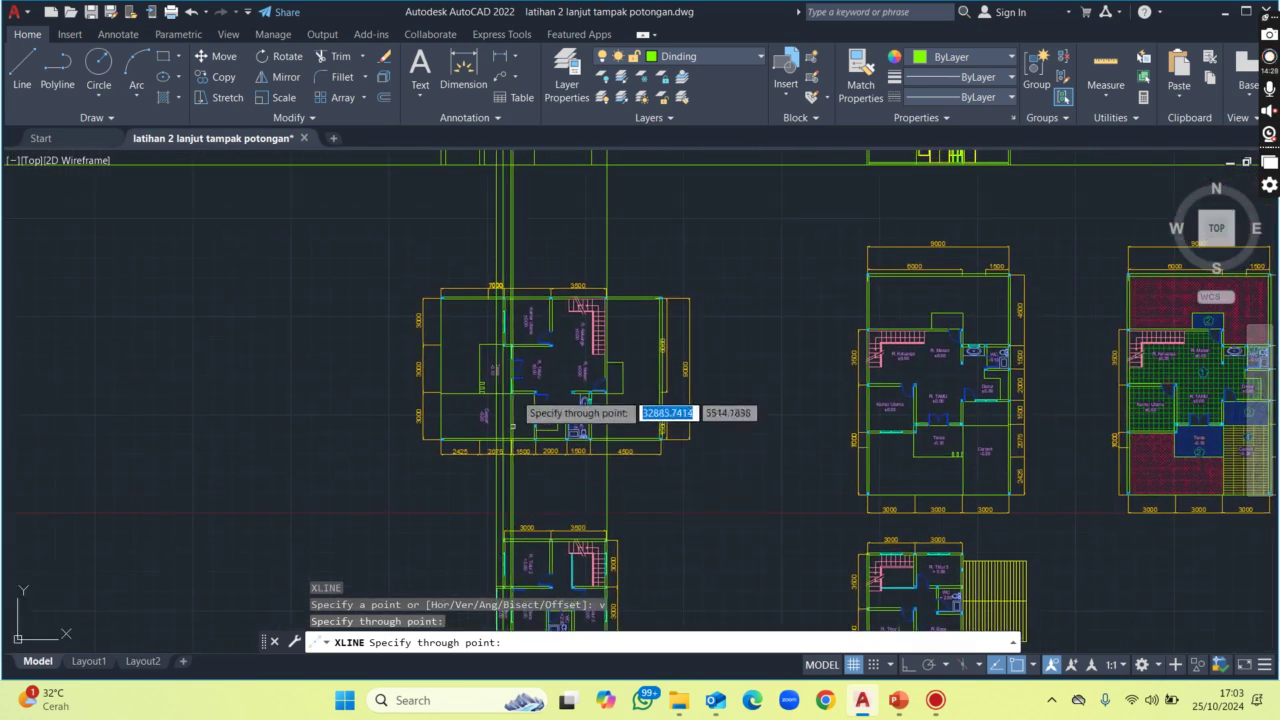
key("Return")
Place horizontal construction lines at the balcony's bottom and top on the elevation.
middle_click_drag(517, 289, 512, 555)
scroll(505, 415, "up", 1)
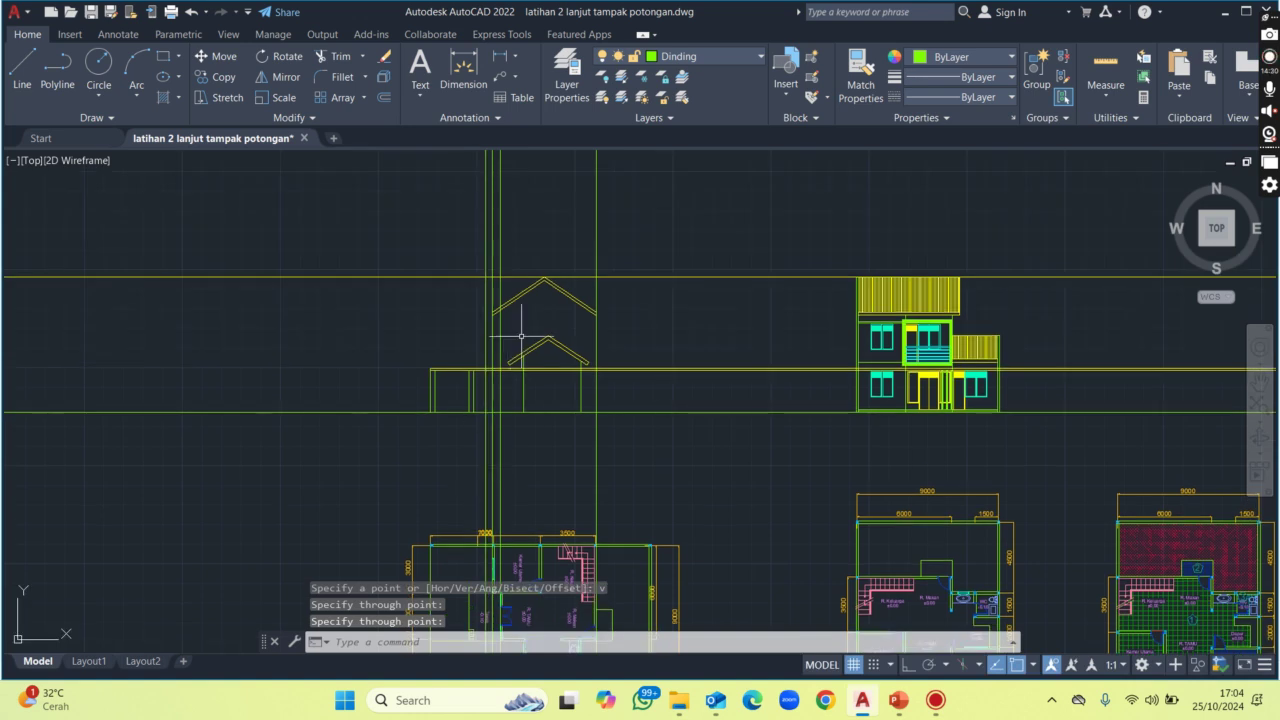
scroll(513, 329, "up", 2)
middle_click_drag(787, 379, 714, 379)
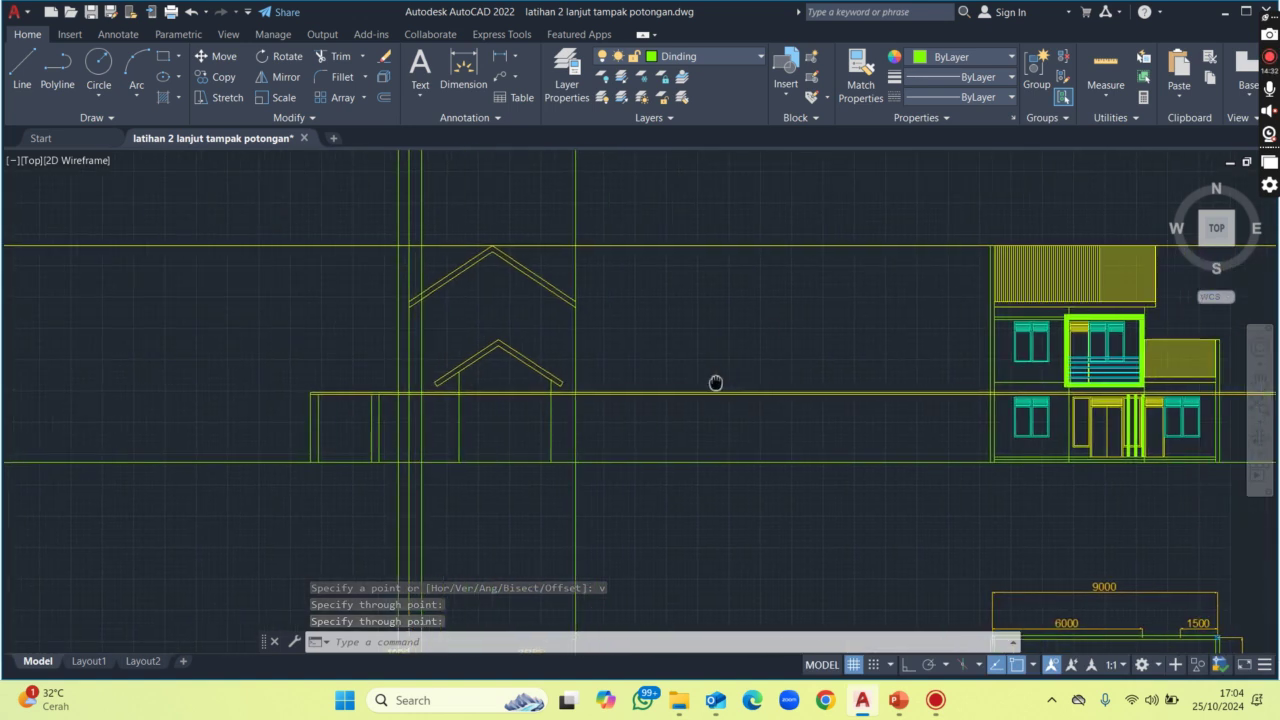
type("x")
key("Return")
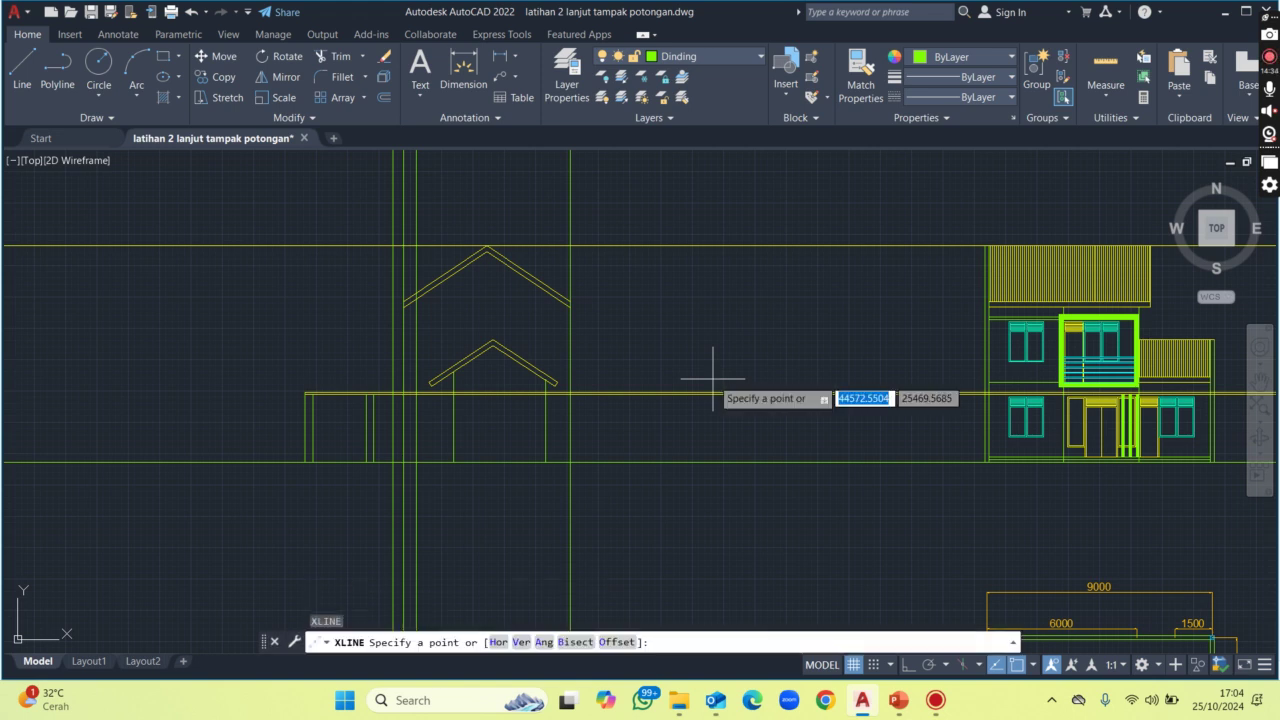
type("h")
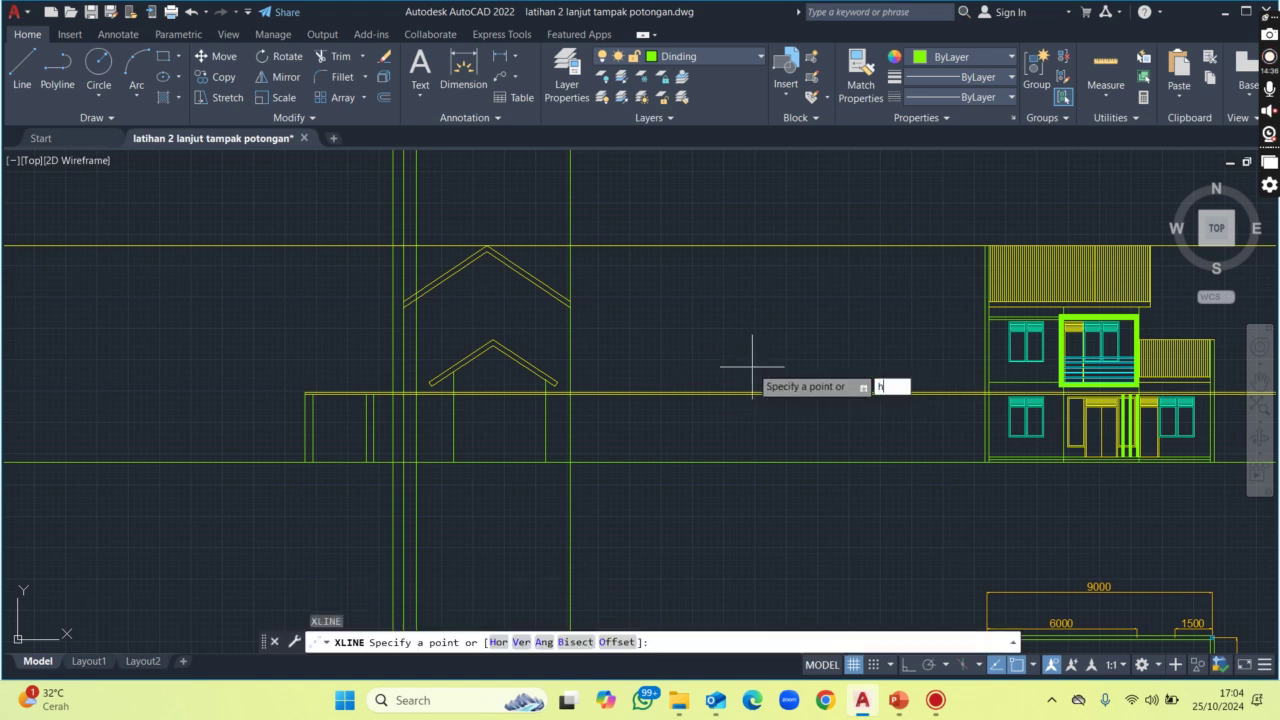
key("Return")
scroll(1050, 383, "up", 4)
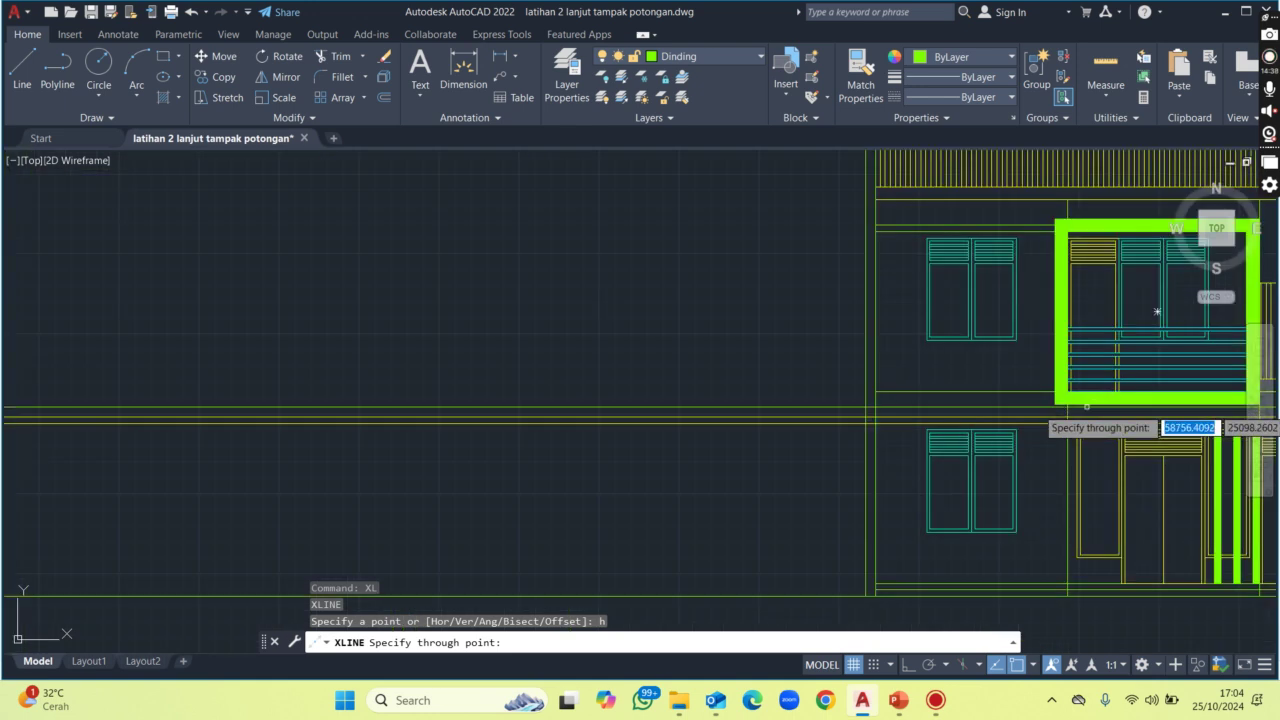
left_click(1052, 405)
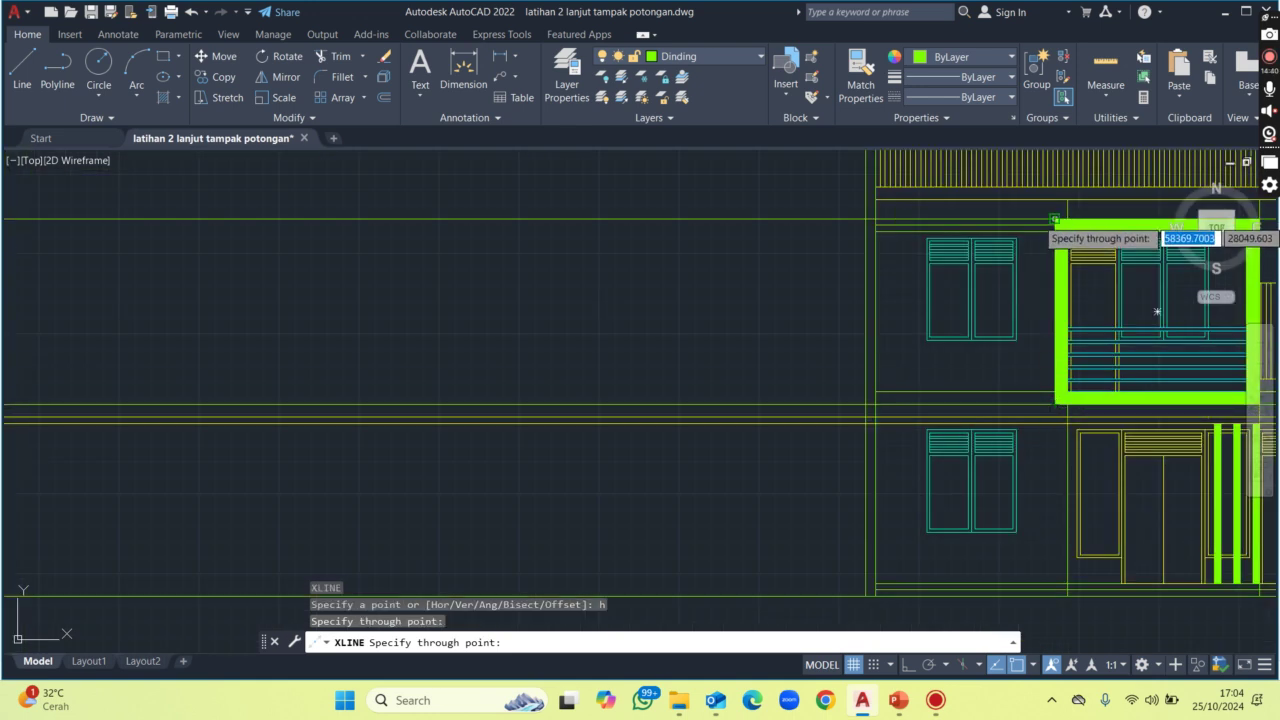
left_click(1054, 218)
scroll(1000, 230, "down", 4)
middle_click_drag(380, 380, 504, 335)
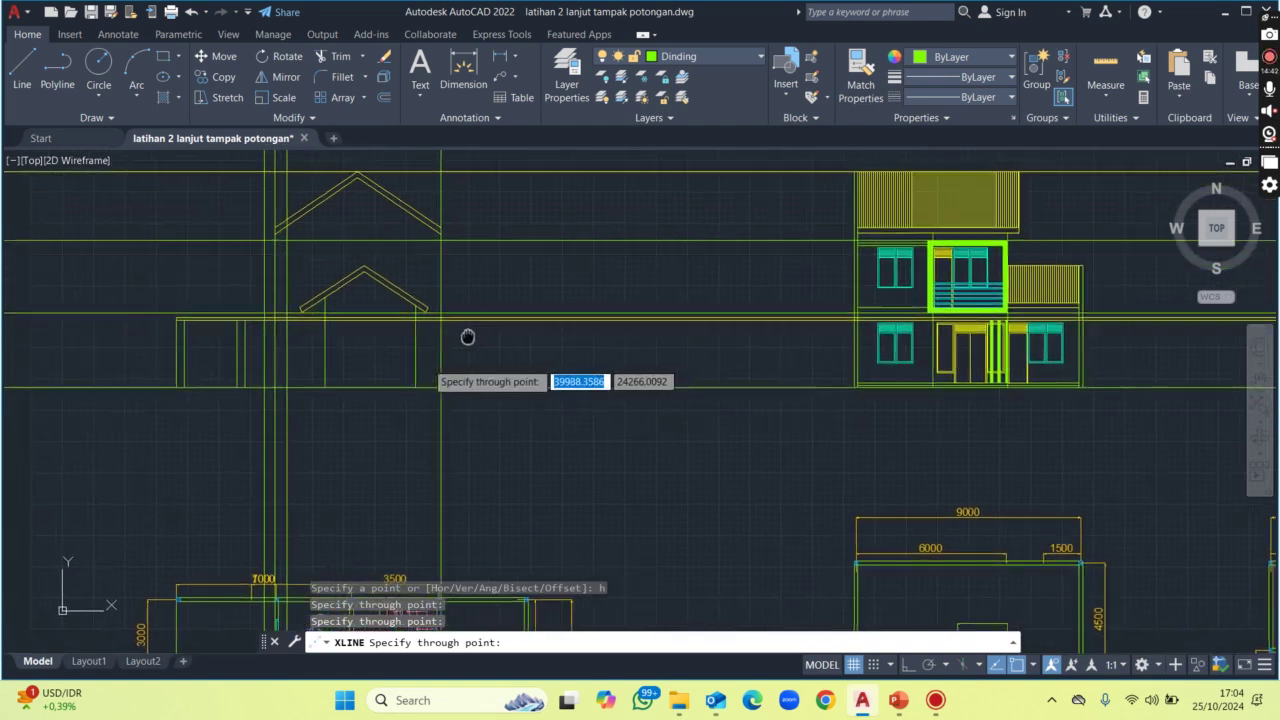
key("Return")
scroll(309, 279, "up", 4)
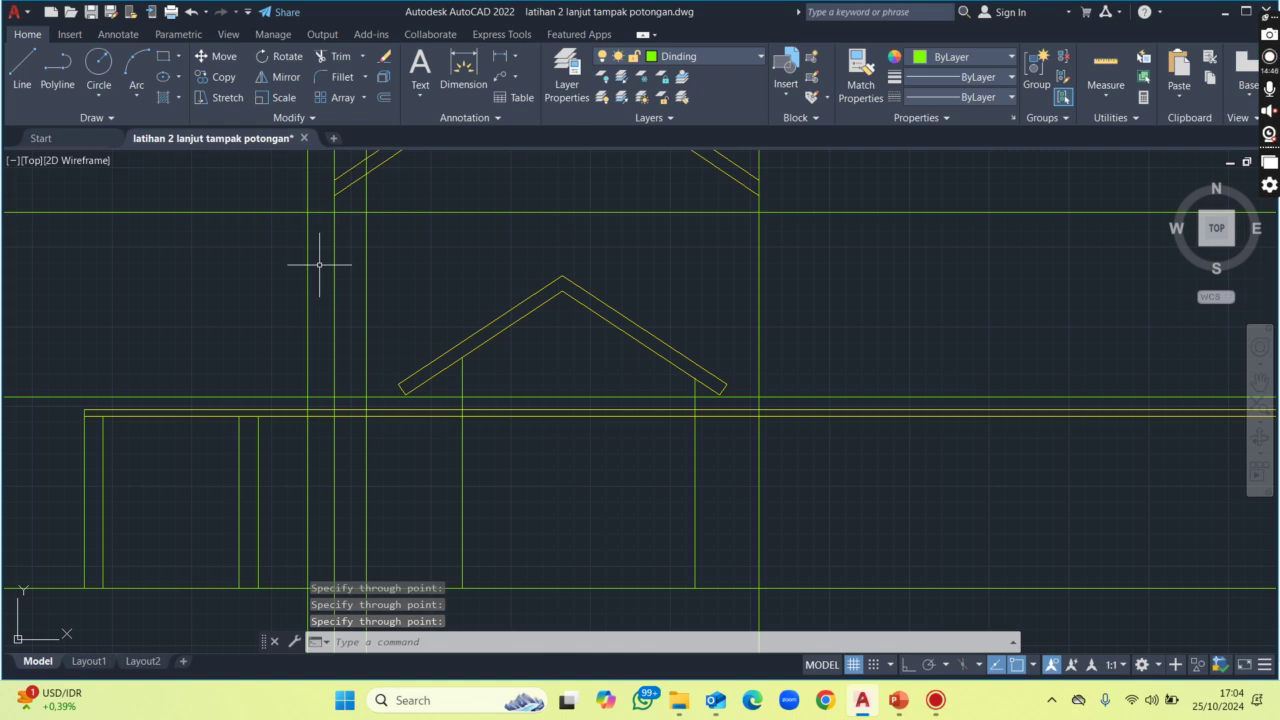
type("T")
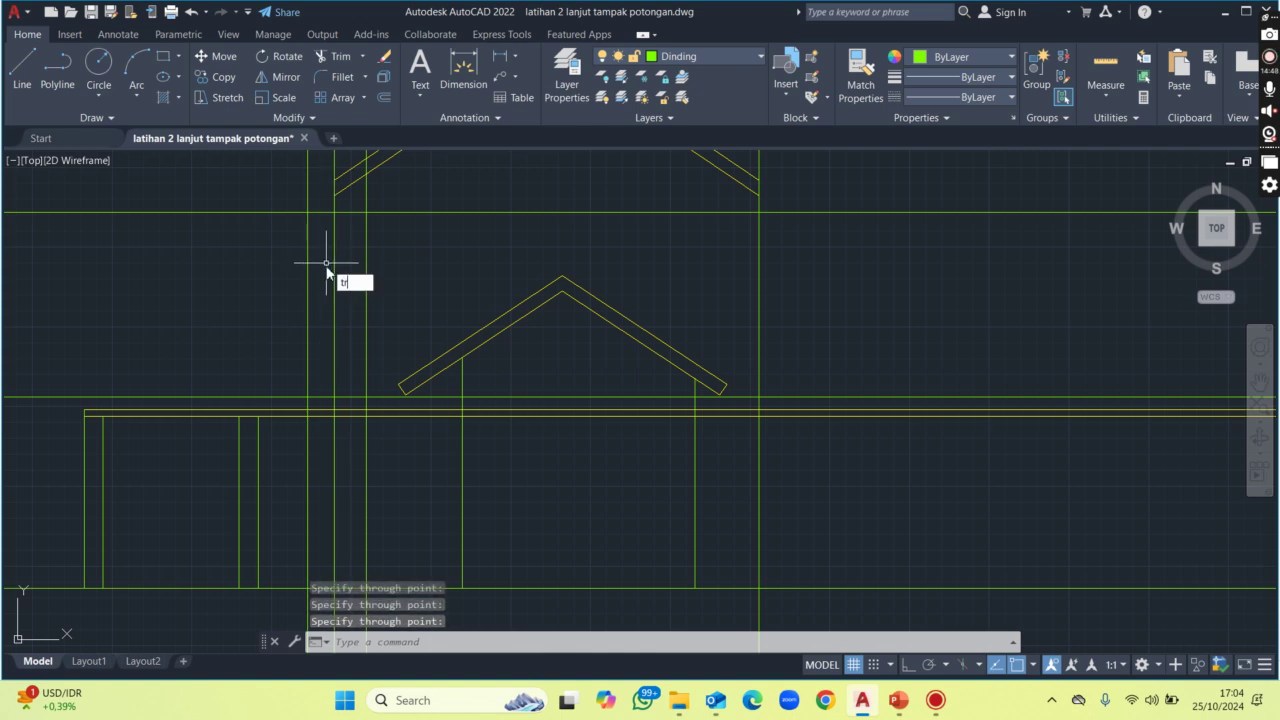
type("R")
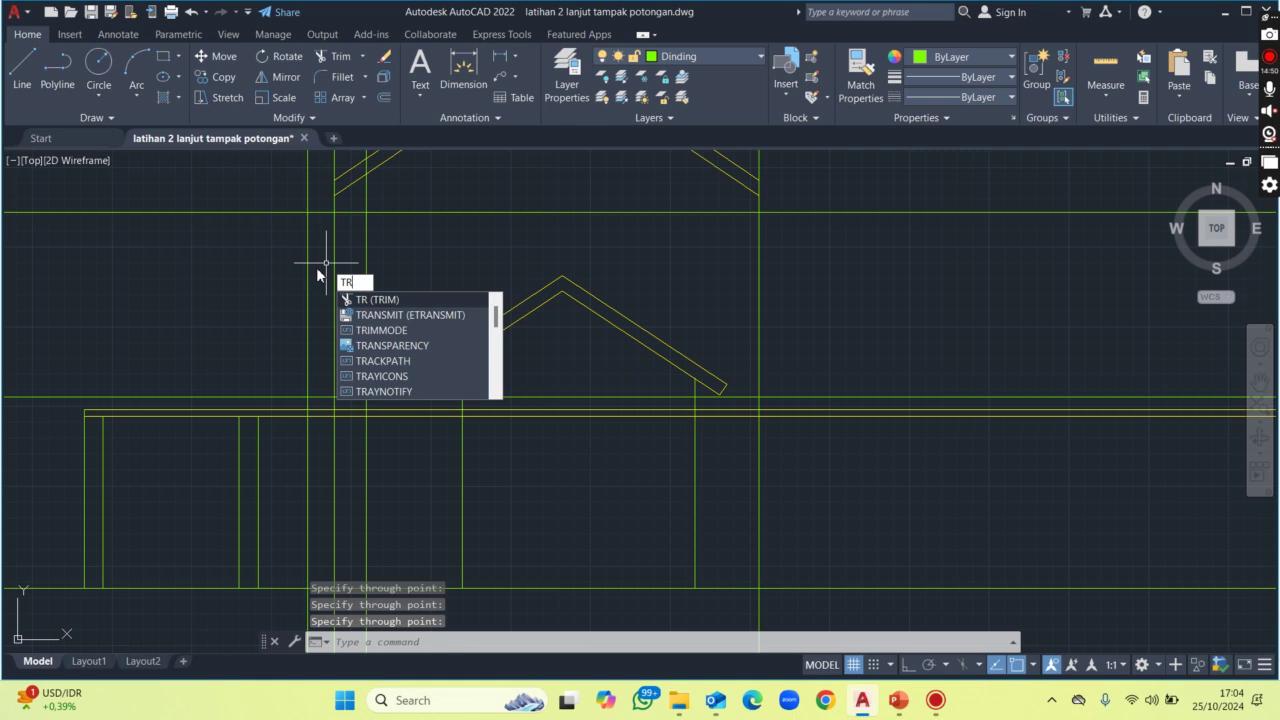
Trim one excess construction line segment at the upper roof's left end.
key("Return")
left_click(316, 267)
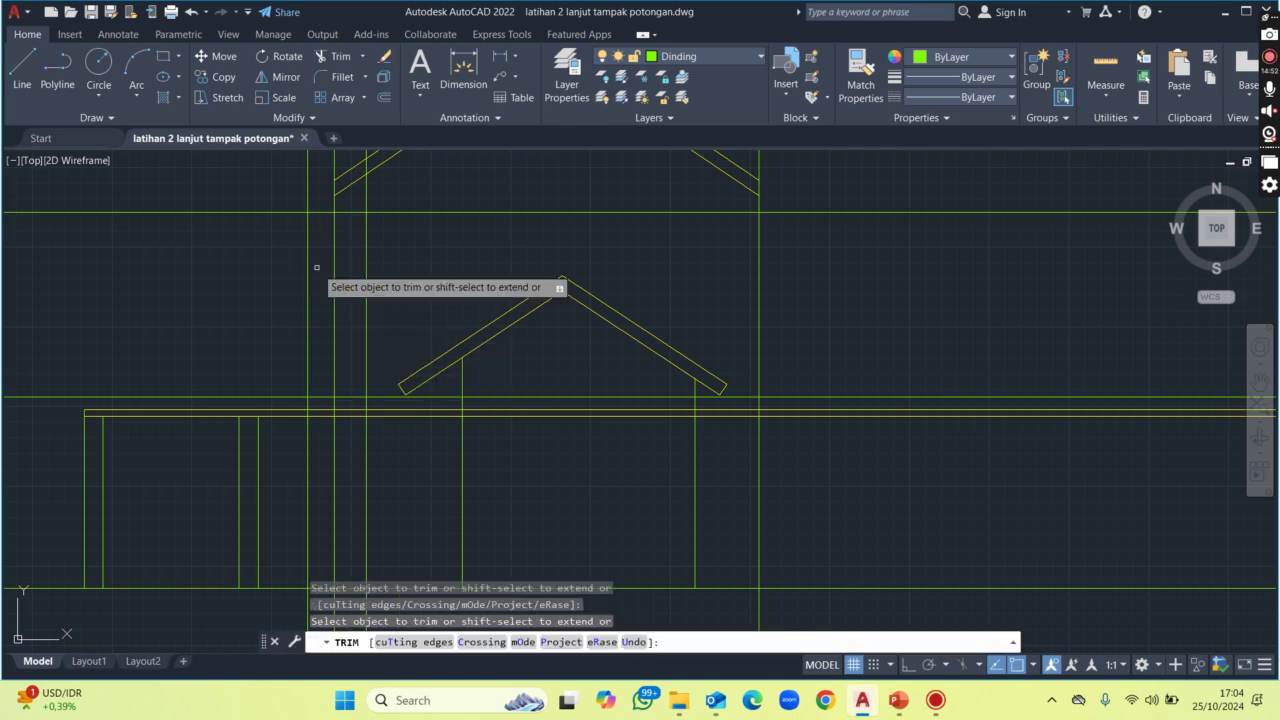
scroll(301, 315, "down", 3)
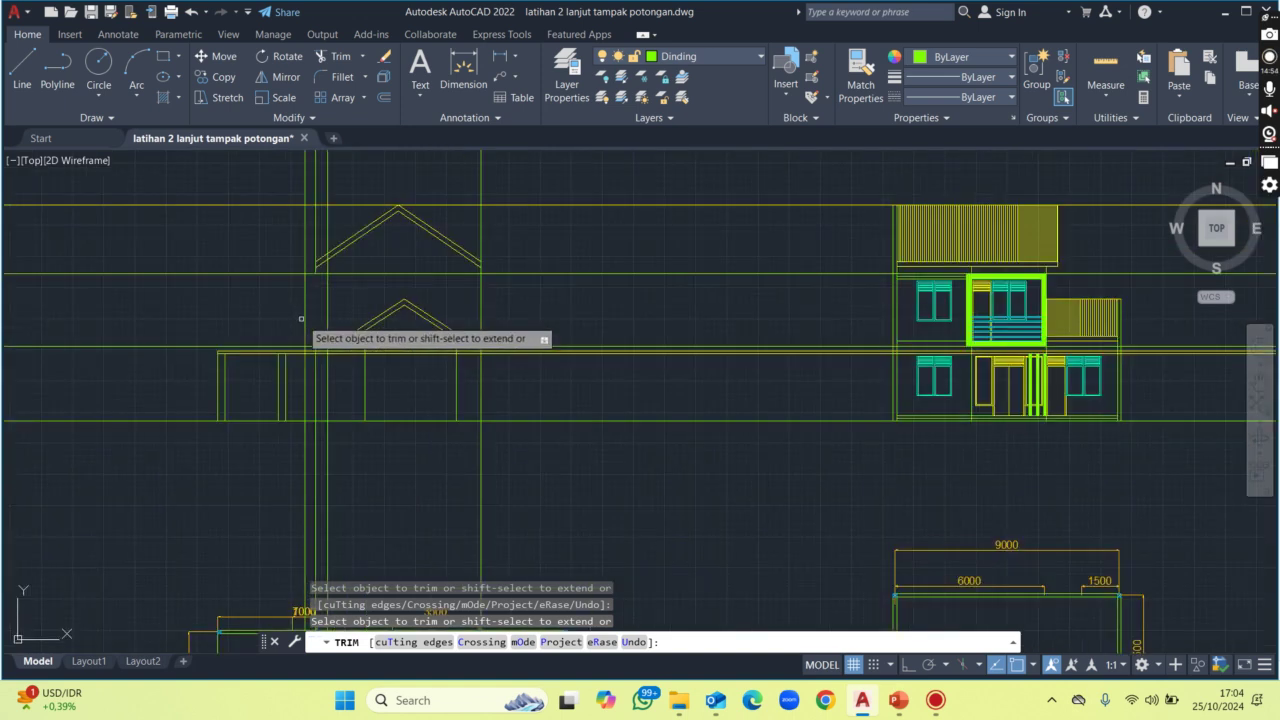
key("Escape")
scroll(305, 315, "down", 2)
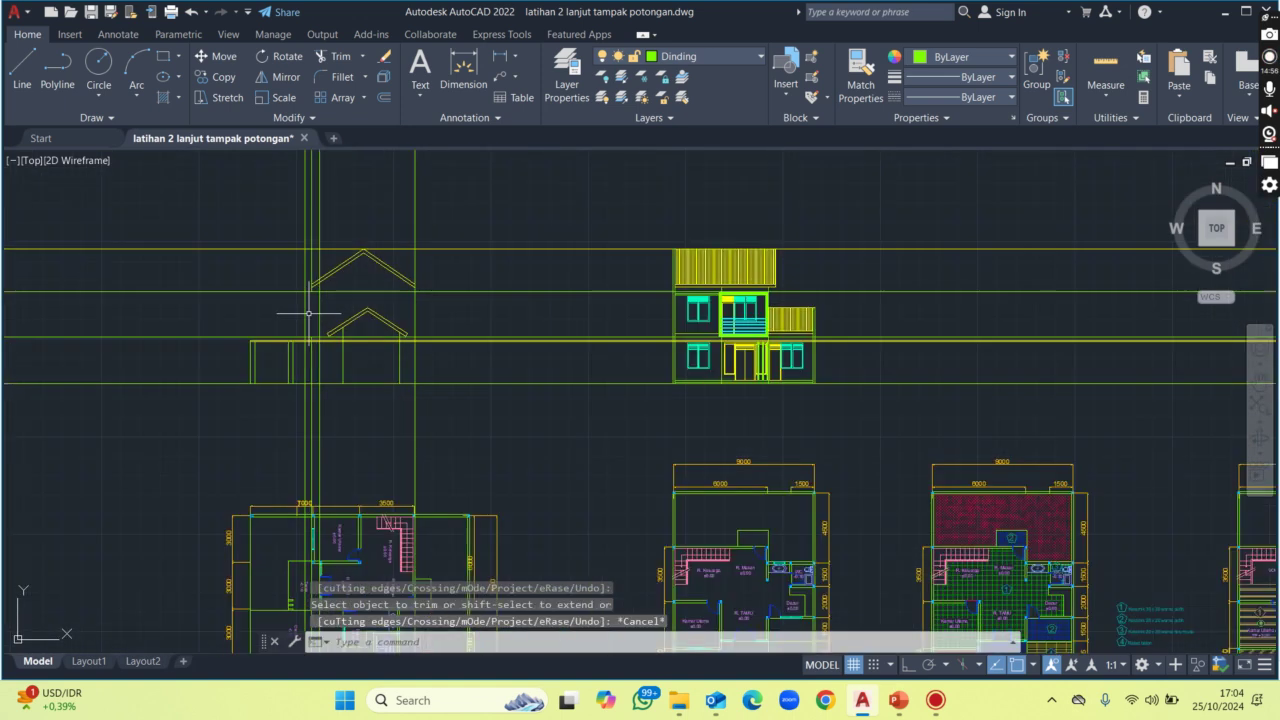
scroll(309, 296, "up", 4)
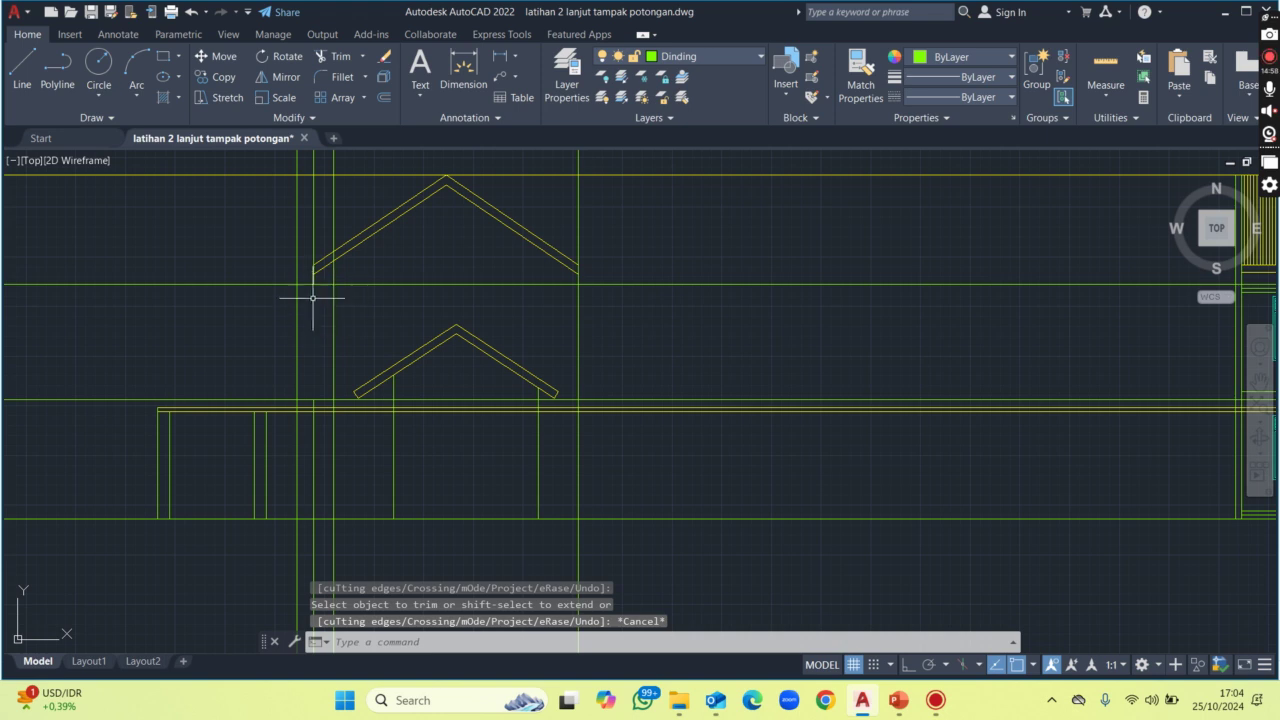
type("REC")
Draw a rectangle spanning the upper roof's left end, then cancel the command.
key("Return")
left_click(297, 285)
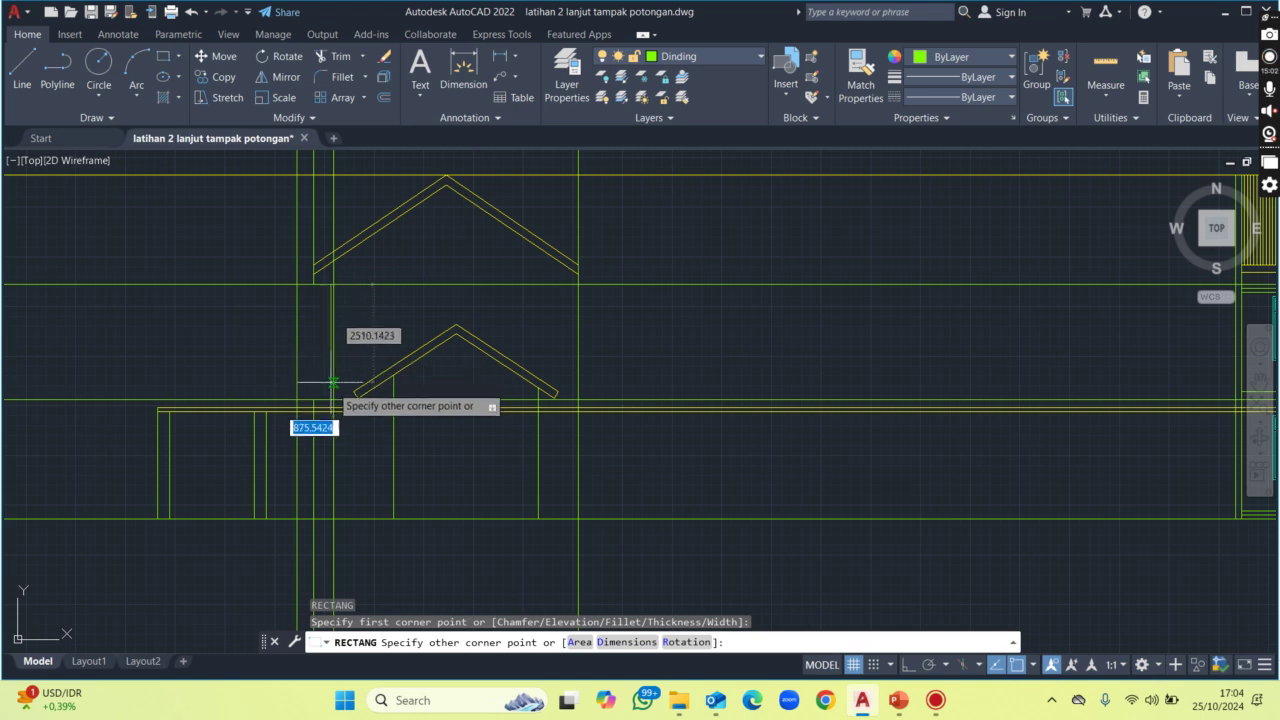
left_click(329, 394)
scroll(329, 394, "down", 3)
scroll(293, 300, "down", 2)
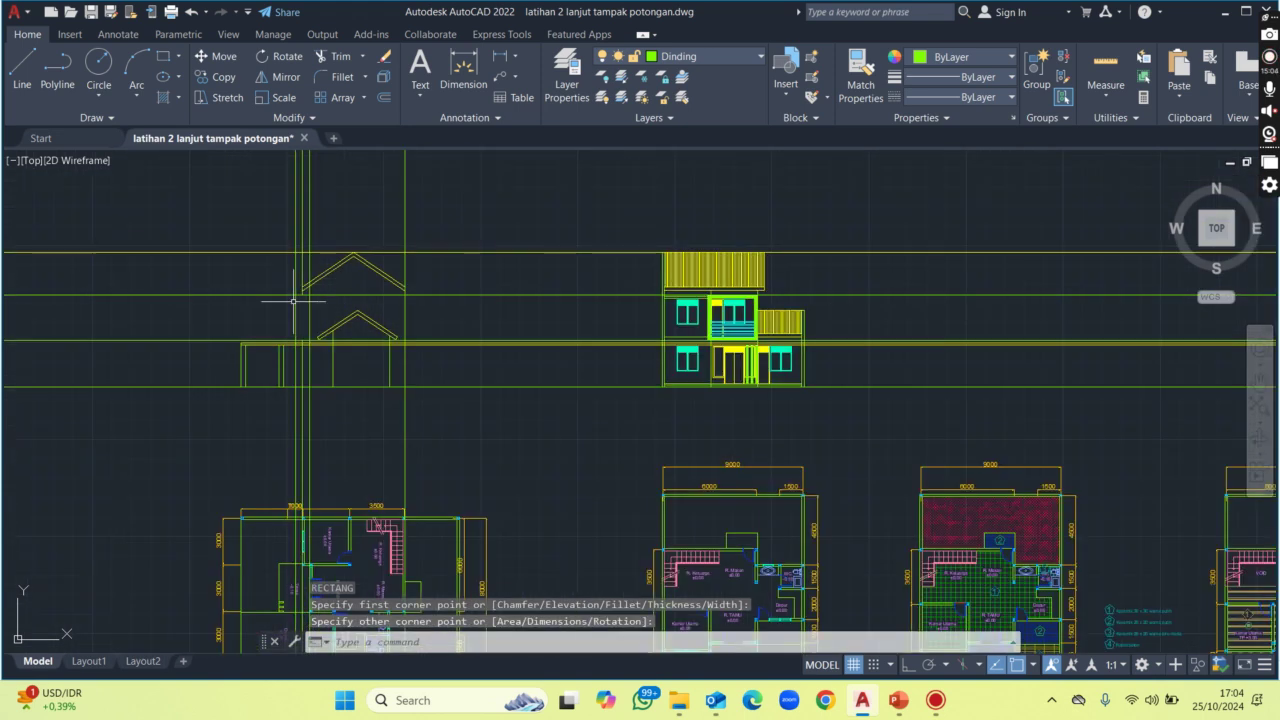
key("Escape")
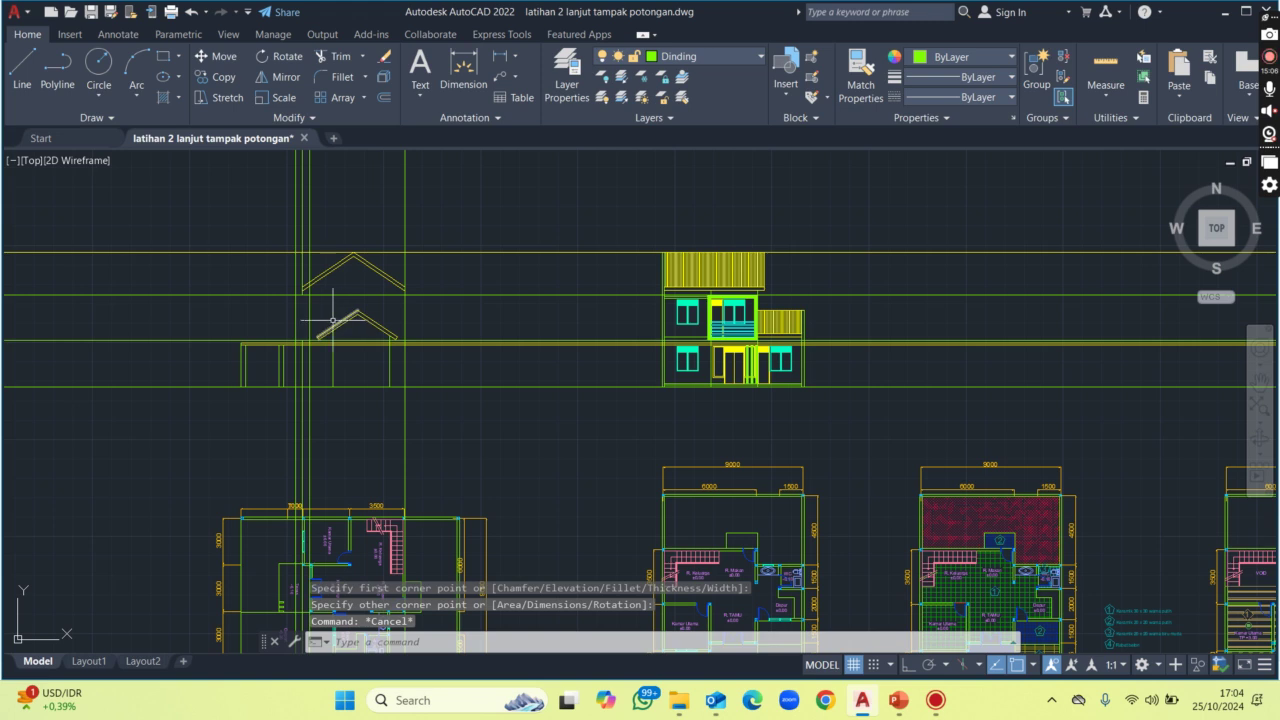
Fence-trim the line pieces crossing the upper roof and the leftover end at its right.
scroll(303, 305, "up", 4)
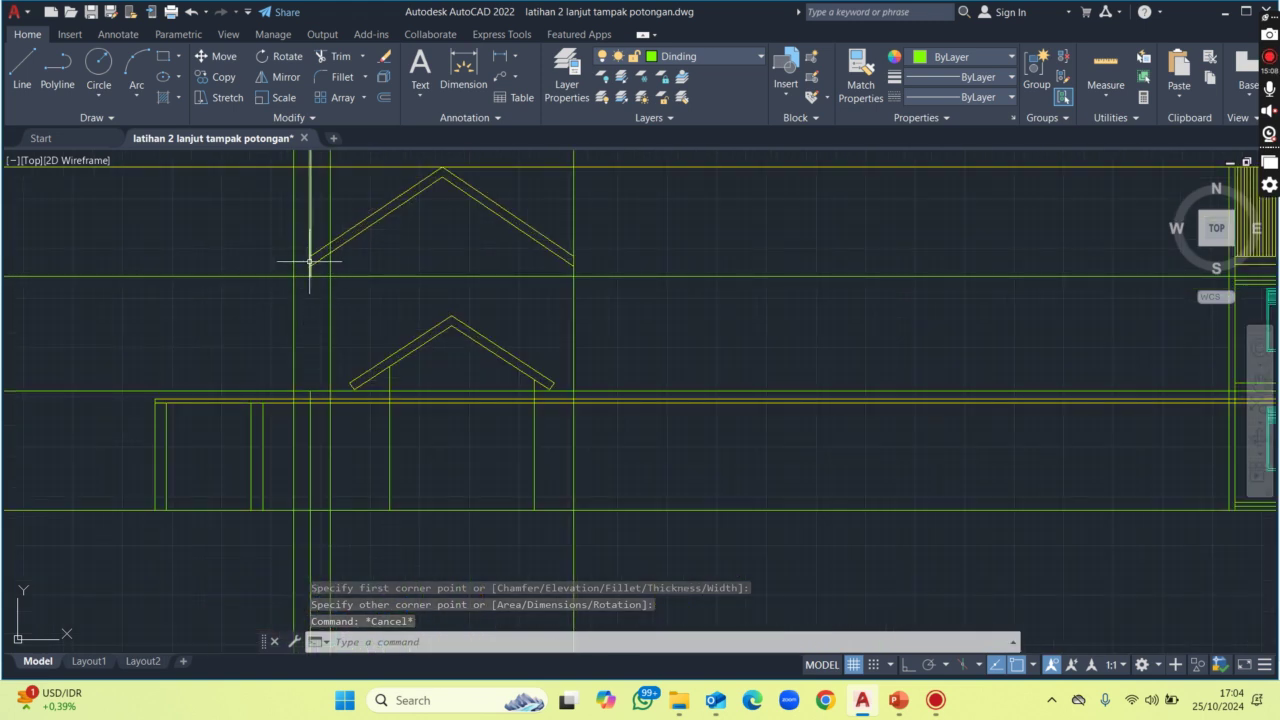
middle_click_drag(310, 262, 304, 286)
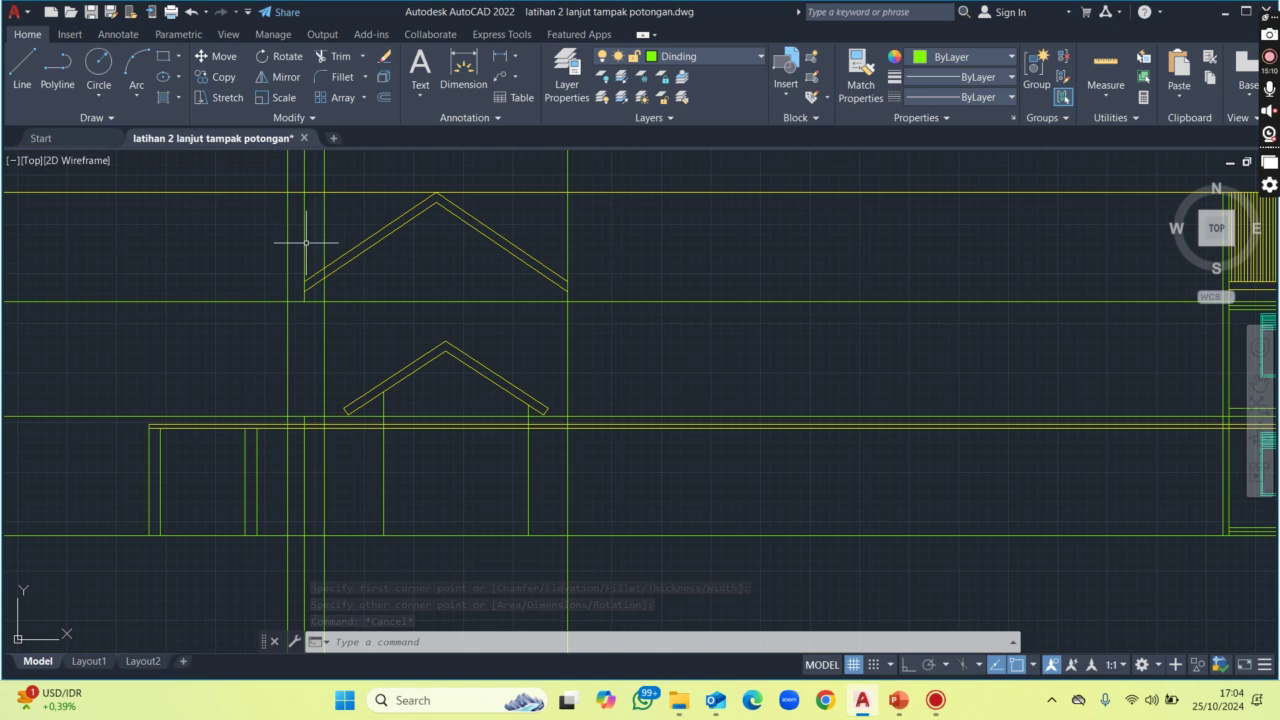
type("tr")
key("Return")
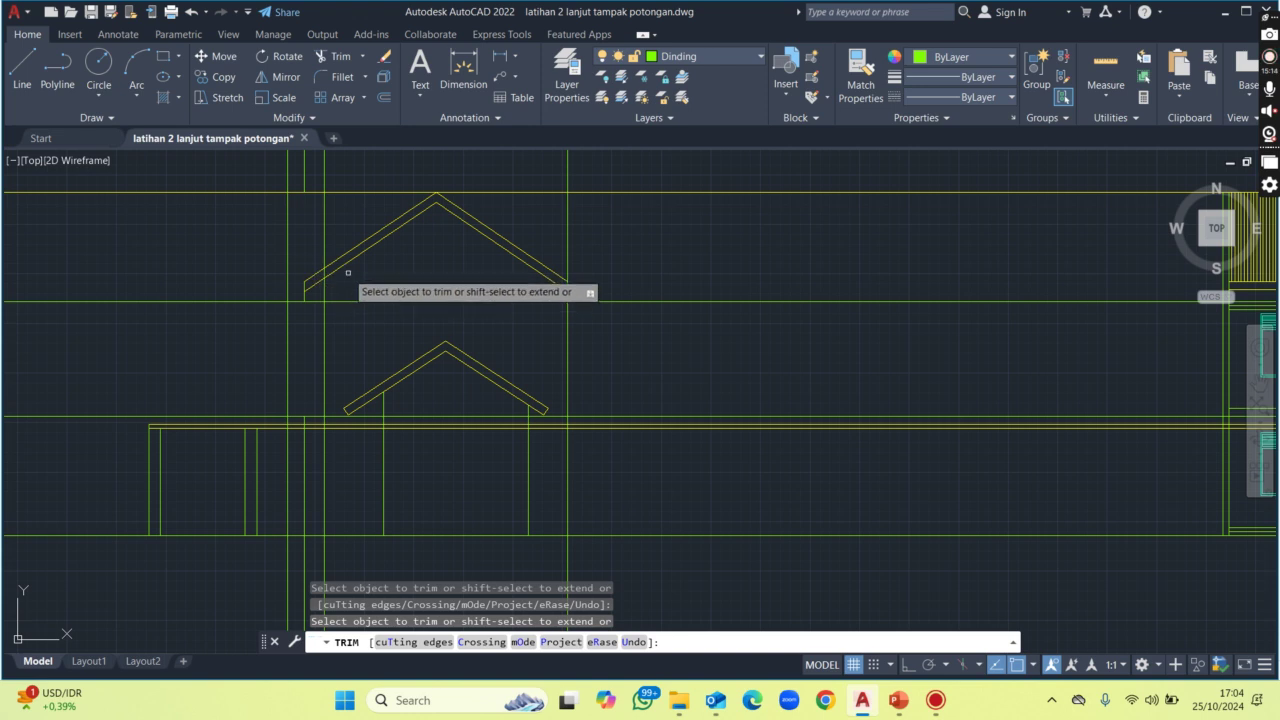
key("Escape")
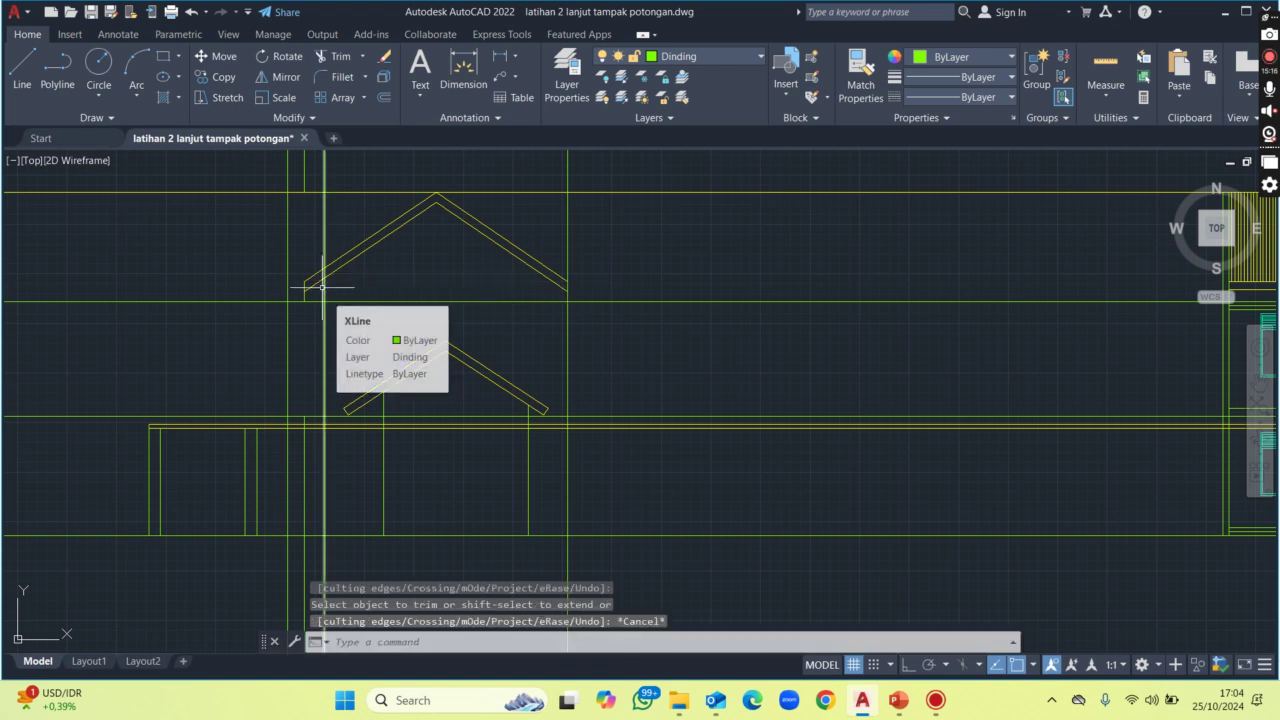
type("tr")
key("Return")
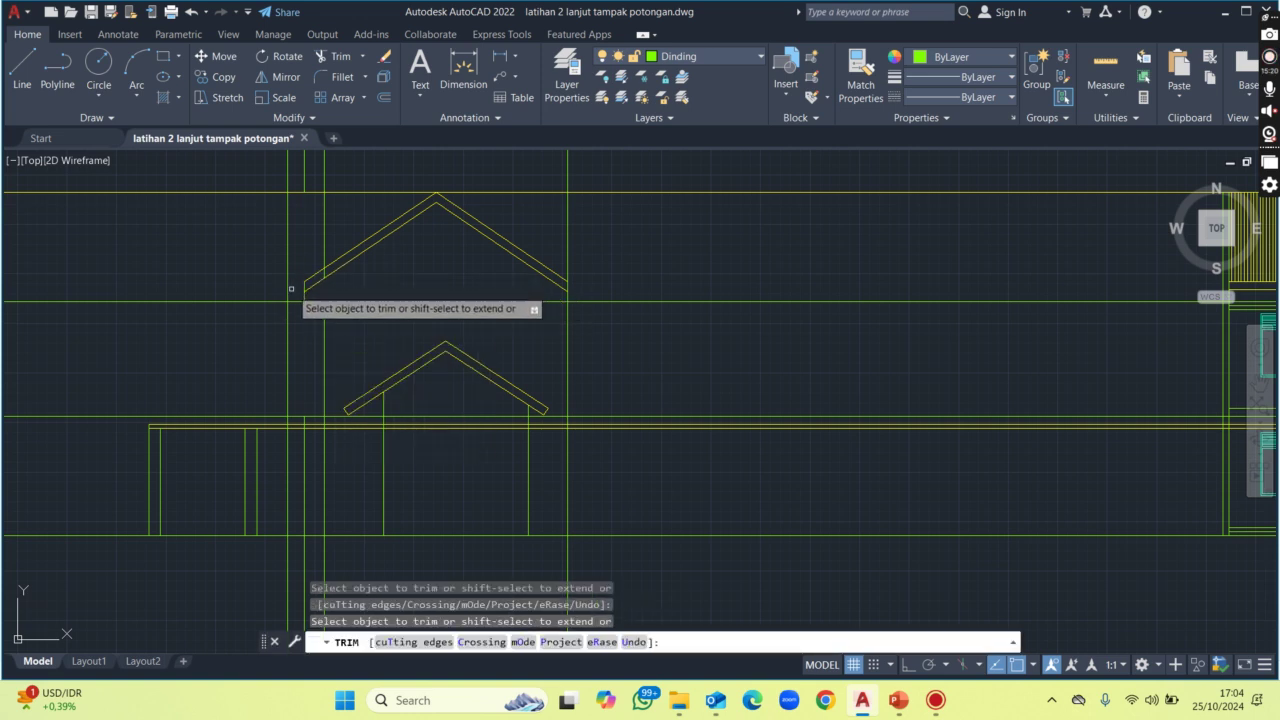
left_click_drag(300, 292, 473, 292)
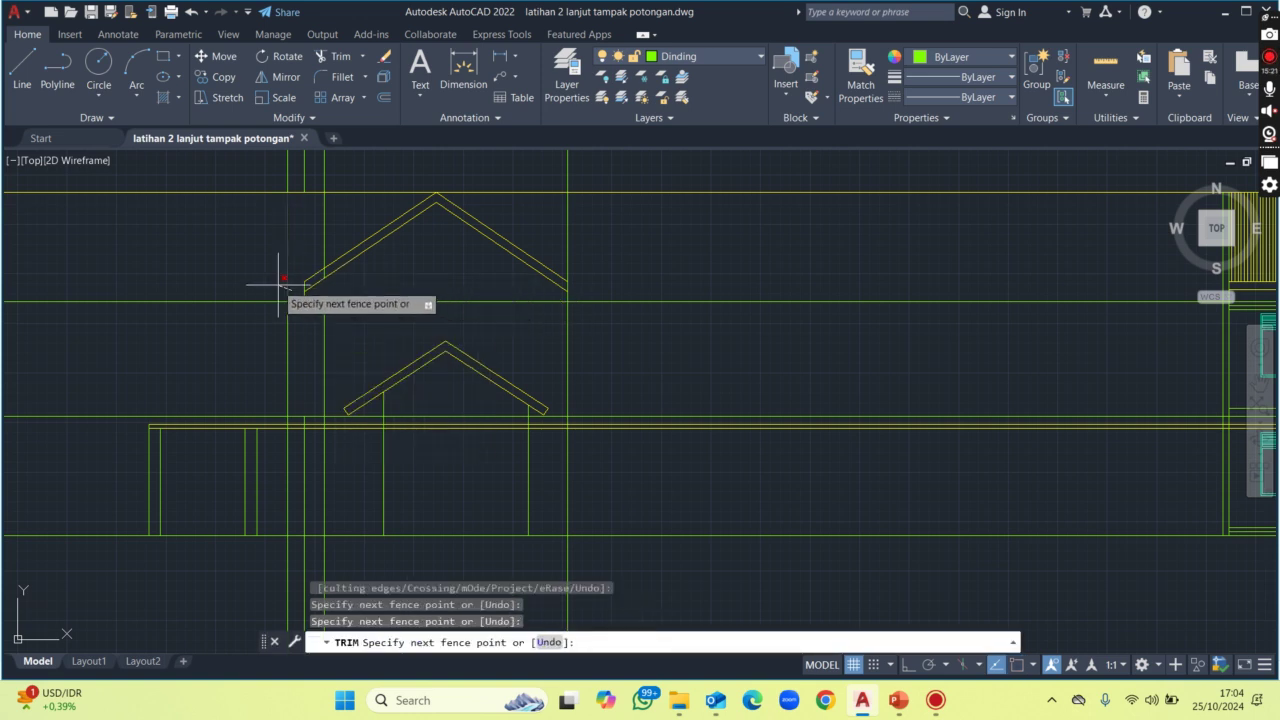
left_click(567, 264)
key("Escape")
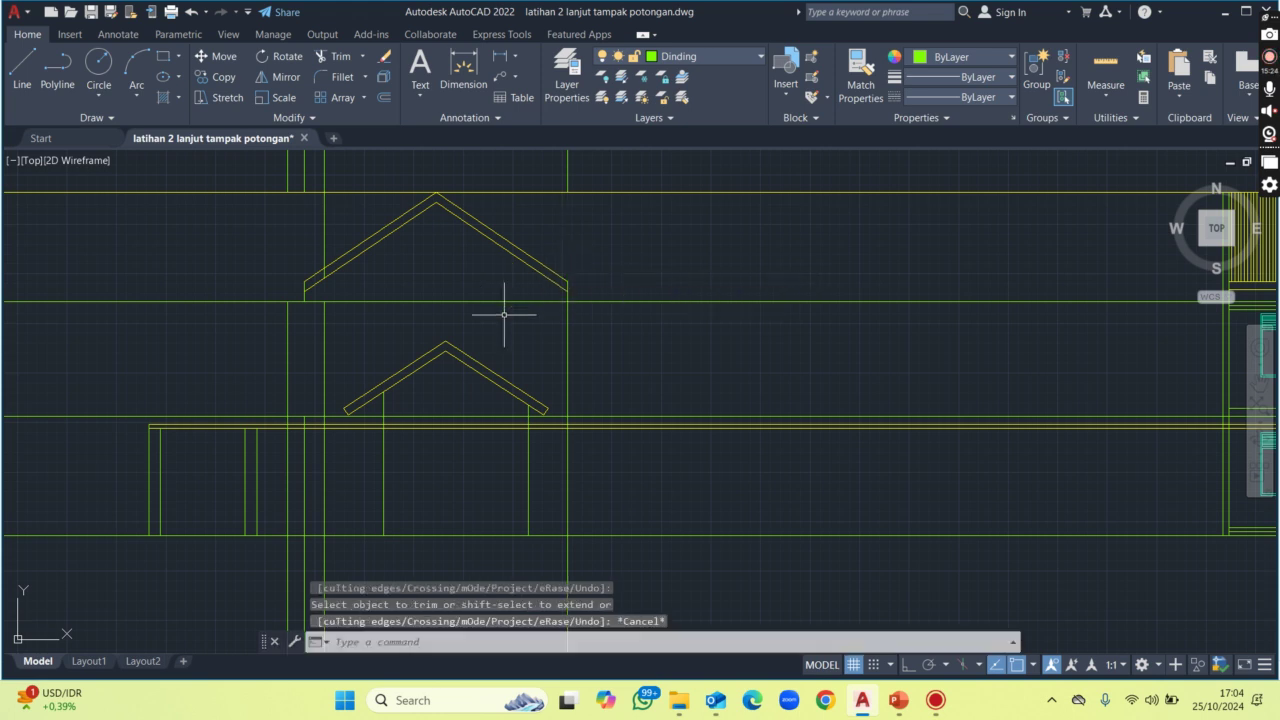
Delete the three stray construction lines and the short vertical lines above the roof.
scroll(520, 290, "down", 2)
left_click(571, 288)
left_click(534, 234)
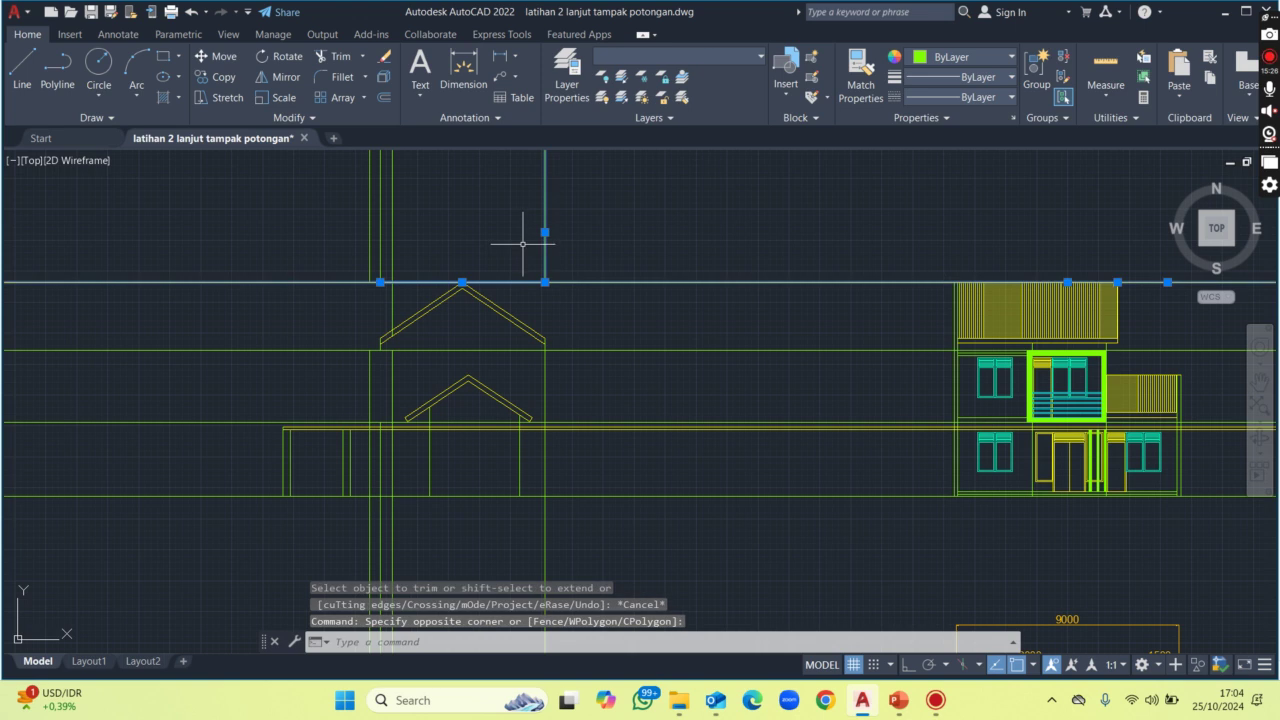
key("Delete")
left_click(400, 280)
left_click(335, 195)
key("Delete")
Window-select and delete the long horizontal construction line.
scroll(571, 334, "up", 1)
scroll(597, 323, "up", 2)
left_click(660, 316)
left_click(614, 230)
key("Delete")
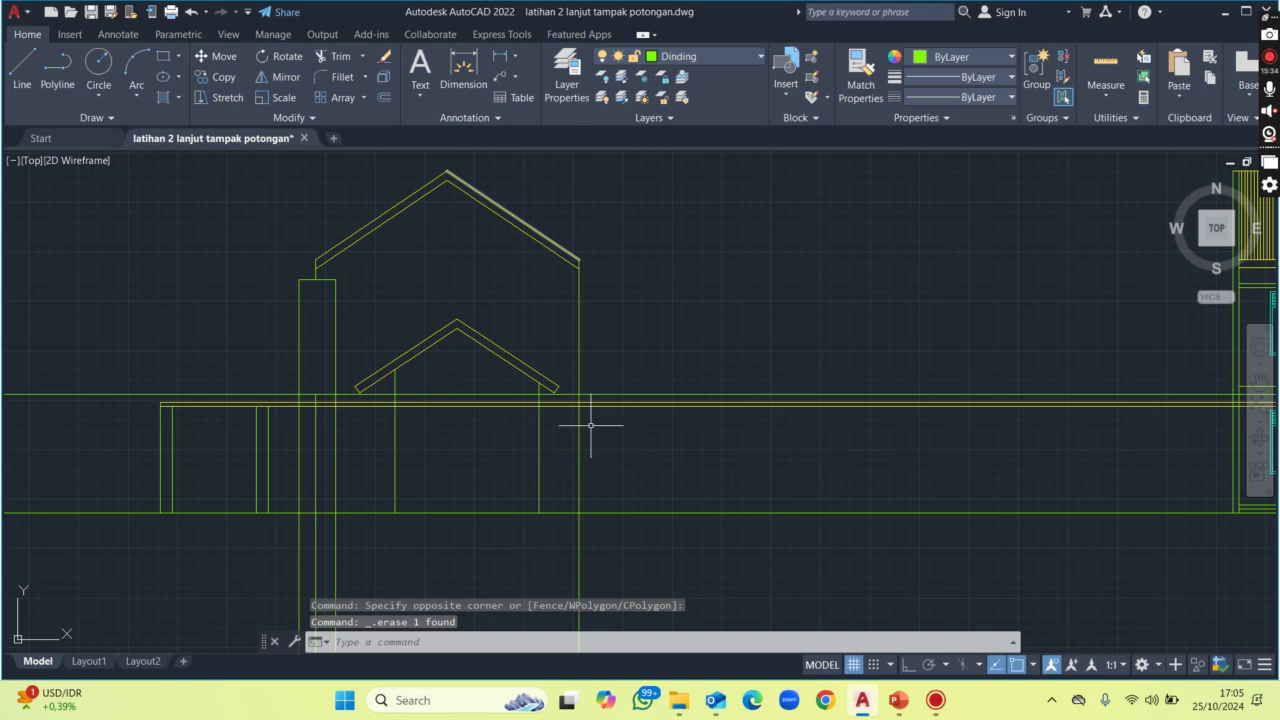
Trim the two horizontal lines under the lower roof.
scroll(590, 425, "up", 1)
scroll(537, 429, "down", 1)
scroll(371, 423, "up", 1)
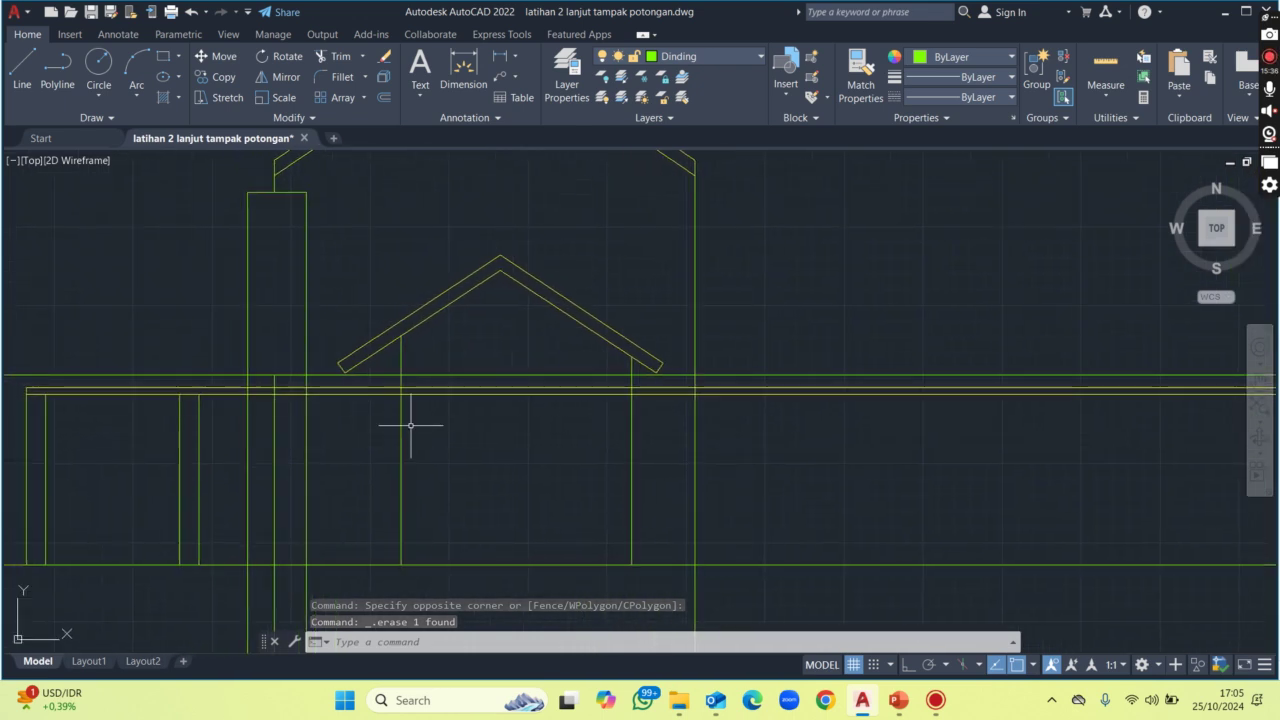
type("tr")
key("Return")
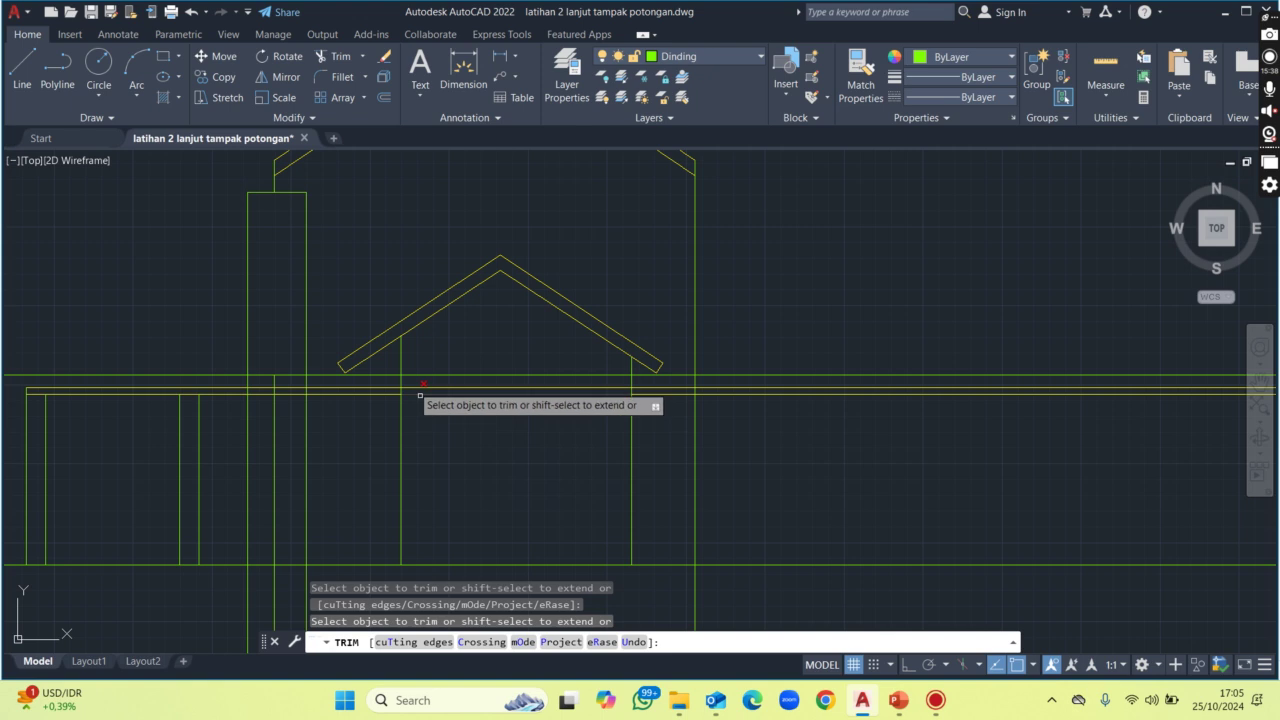
scroll(421, 400, "up", 1)
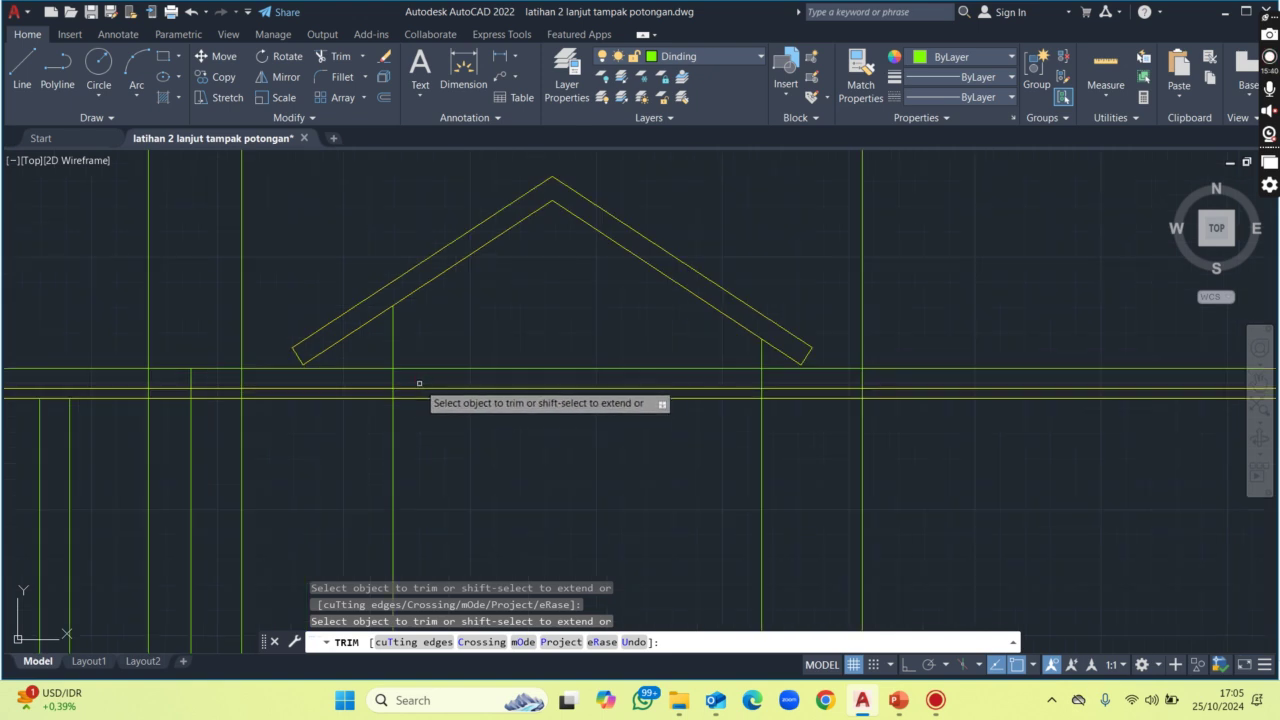
left_click_drag(420, 384, 413, 423)
scroll(443, 411, "down", 2)
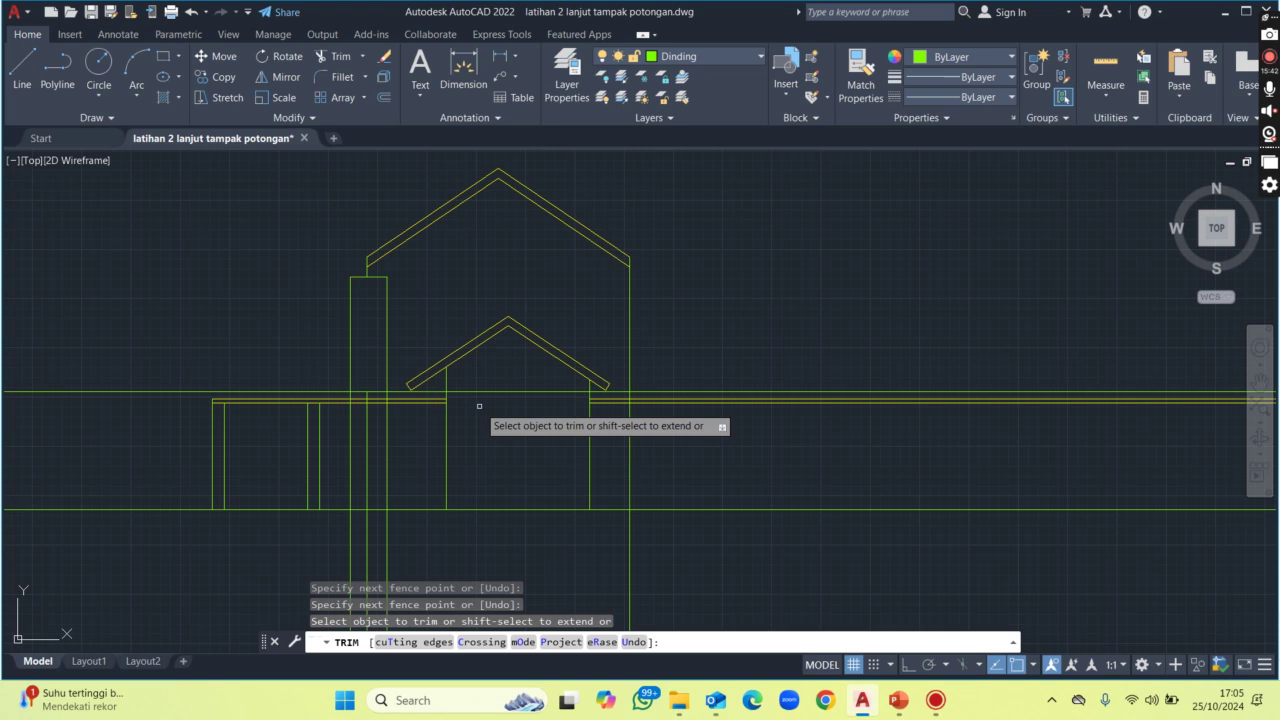
key("Escape")
Delete the two remaining horizontal lines right of the house.
left_click(430, 376)
key("Delete")
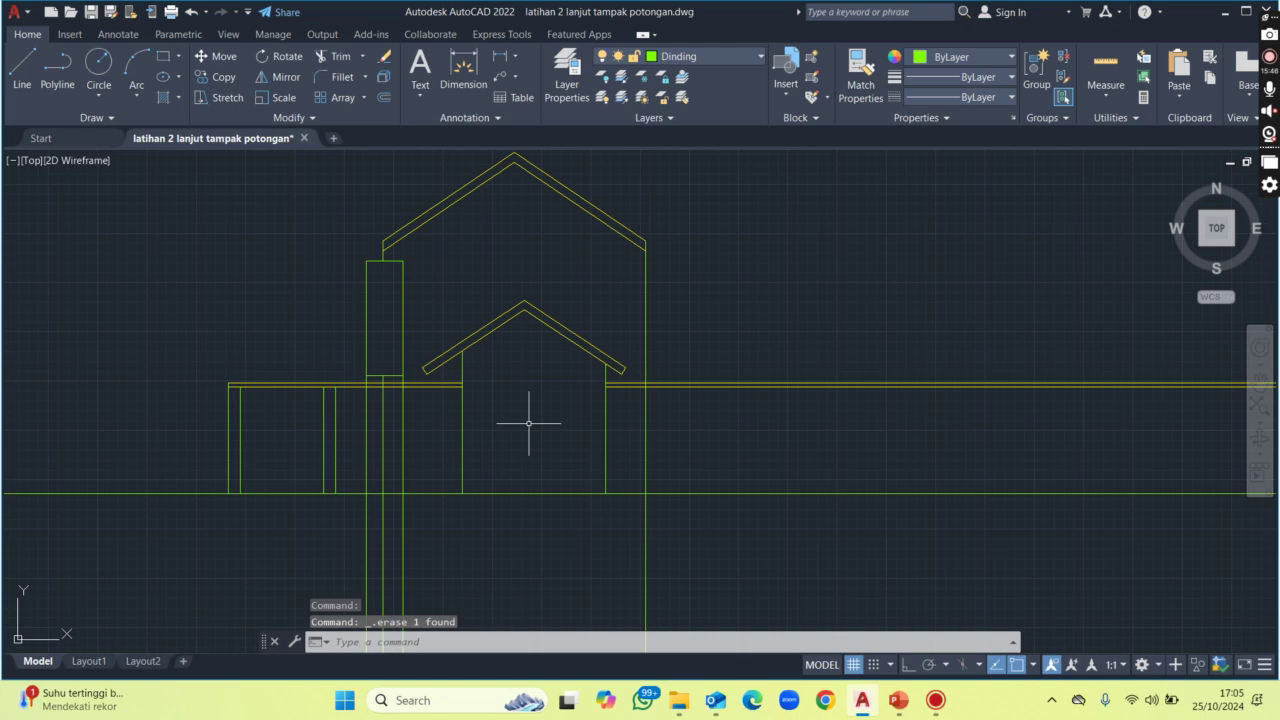
left_click(814, 406)
left_click(727, 326)
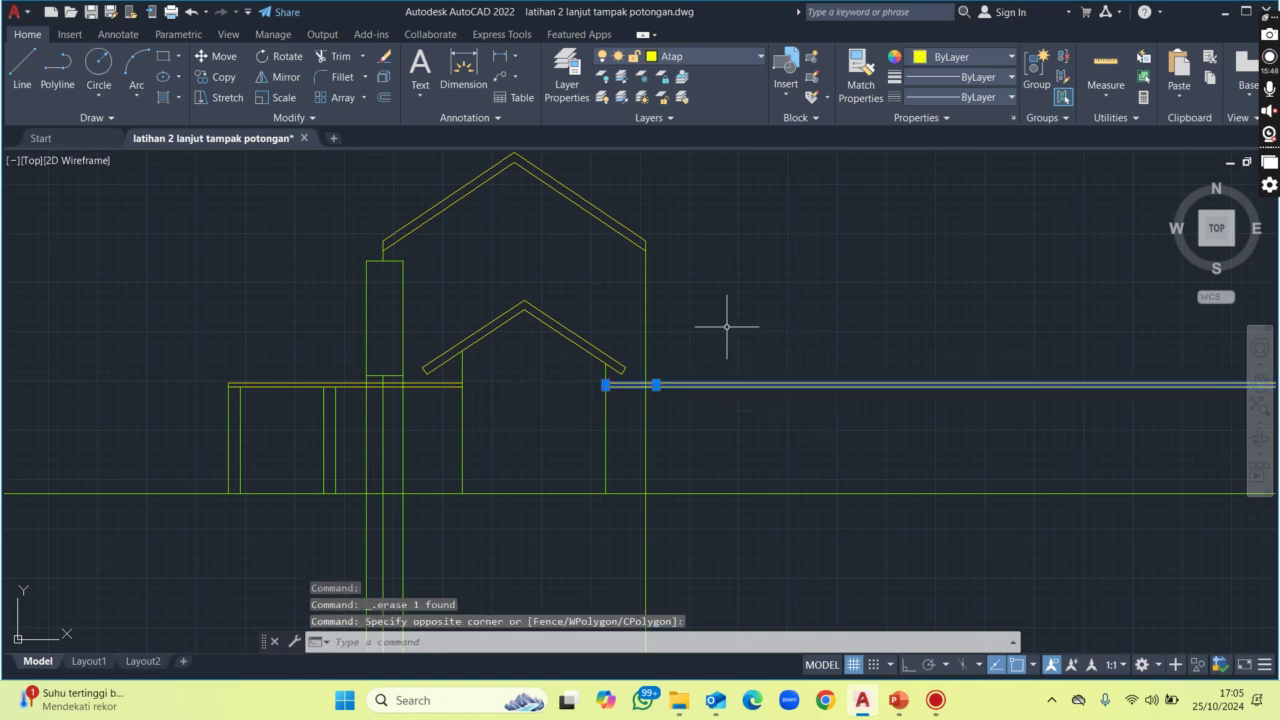
key("Delete")
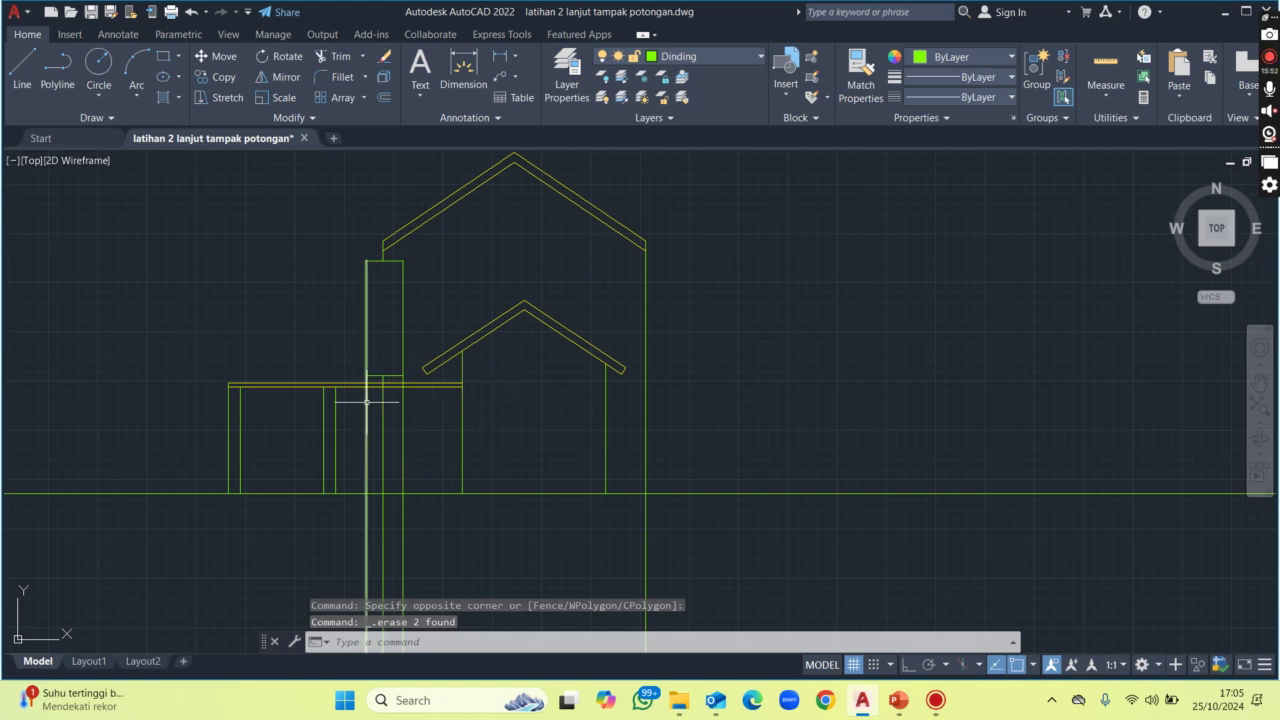
scroll(364, 406, "up", 1)
scroll(445, 380, "up", 1)
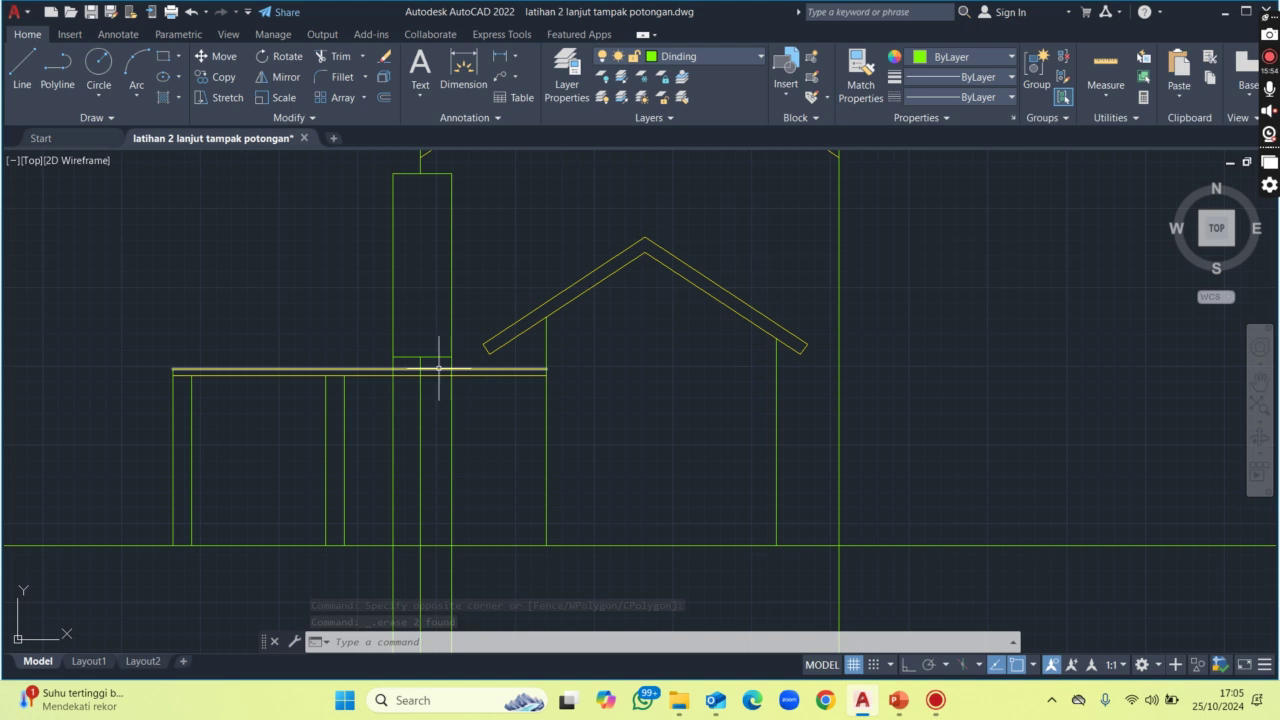
Trim the slab beam segment inside the column and fence-cut the nearby crossing lines.
type("TR")
key("Return")
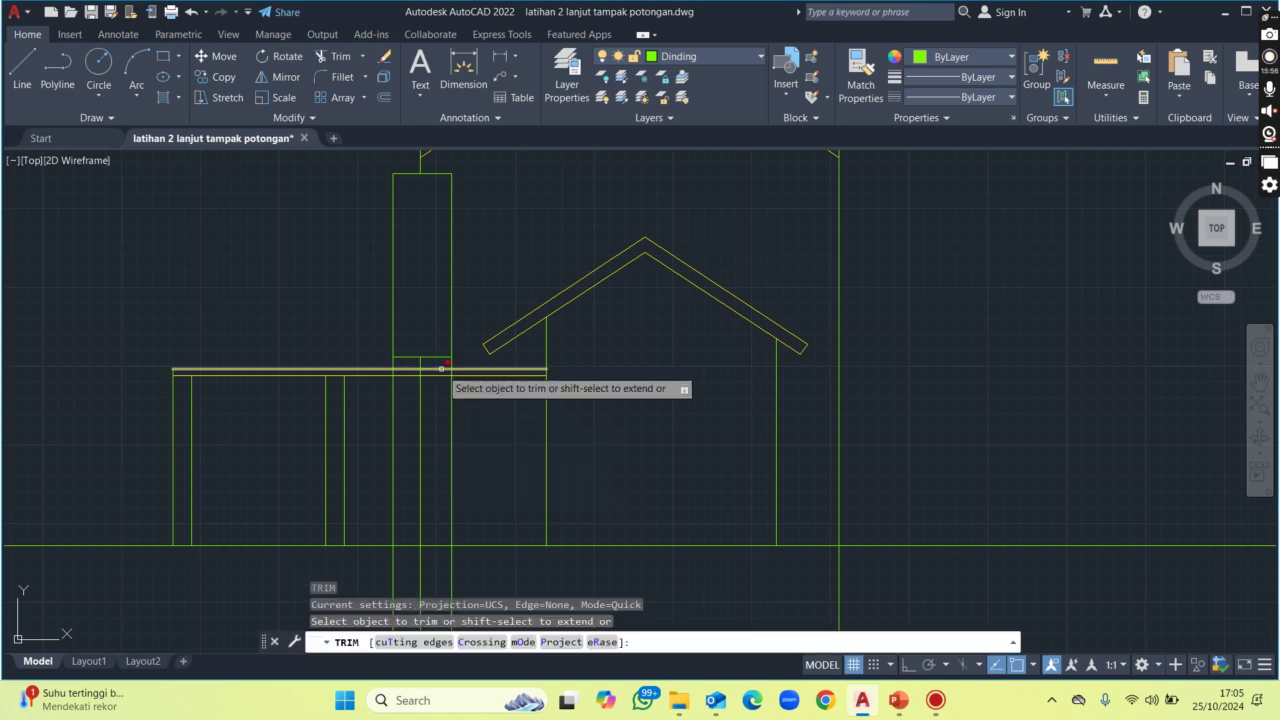
left_click(441, 369)
scroll(430, 395, "up", 3)
scroll(485, 353, "up", 2)
left_click(485, 353)
left_click(251, 344)
key("Return")
Fence-trim the wall and column line ends that extend below the ground line.
scroll(325, 341, "down", 3)
scroll(325, 341, "down", 2)
left_click(371, 521)
left_click(300, 520)
key("Return")
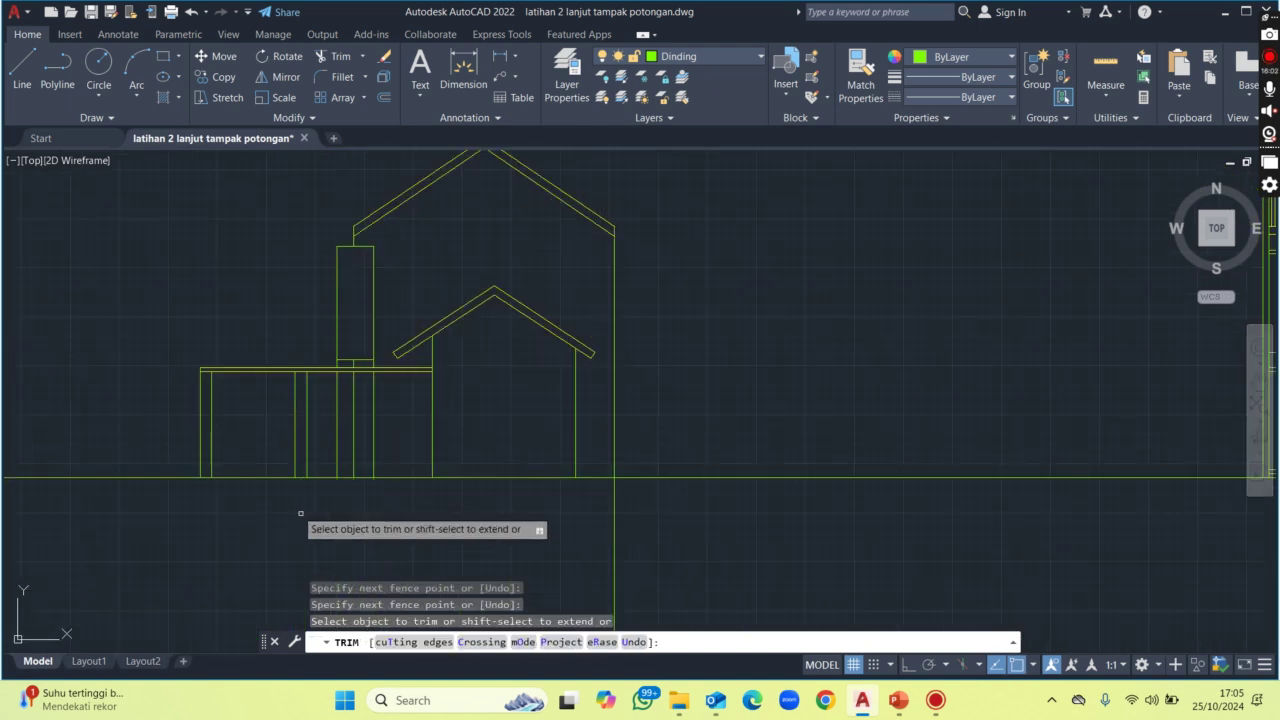
key("Return")
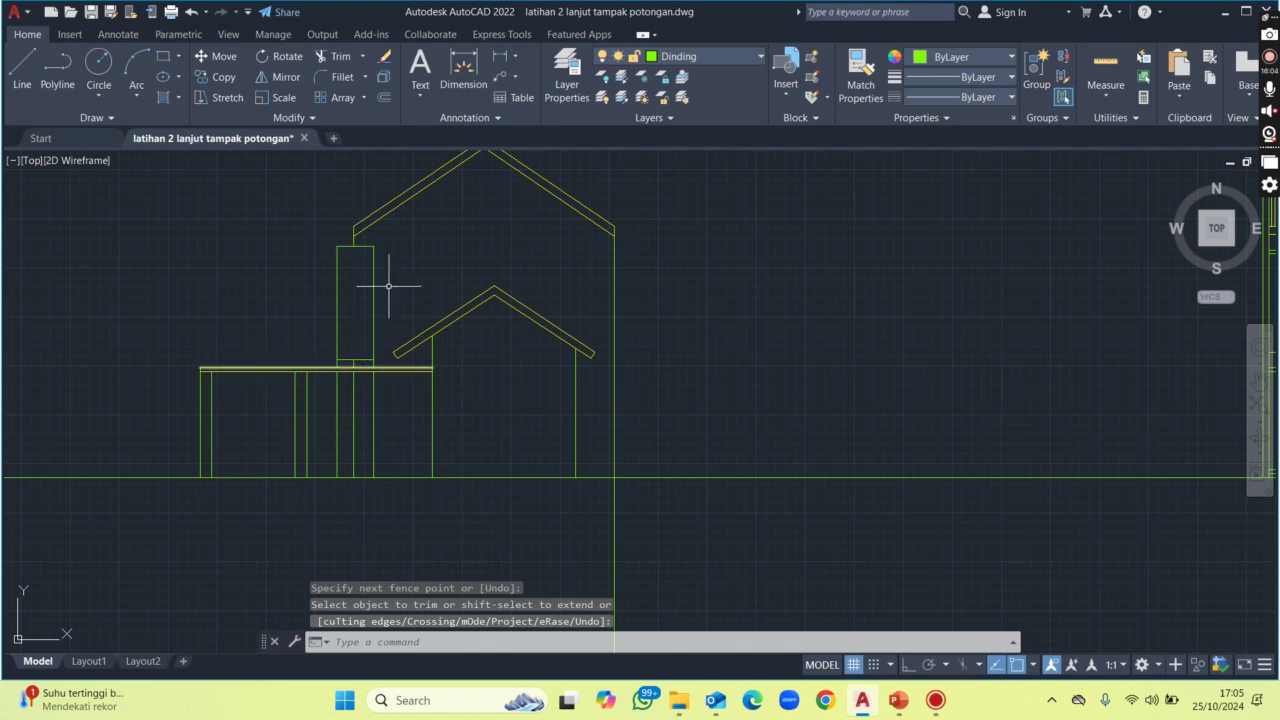
Trim the remaining vertical guide line below the ground line and recentre the house section.
scroll(367, 265, "down", 1)
scroll(363, 274, "down", 1)
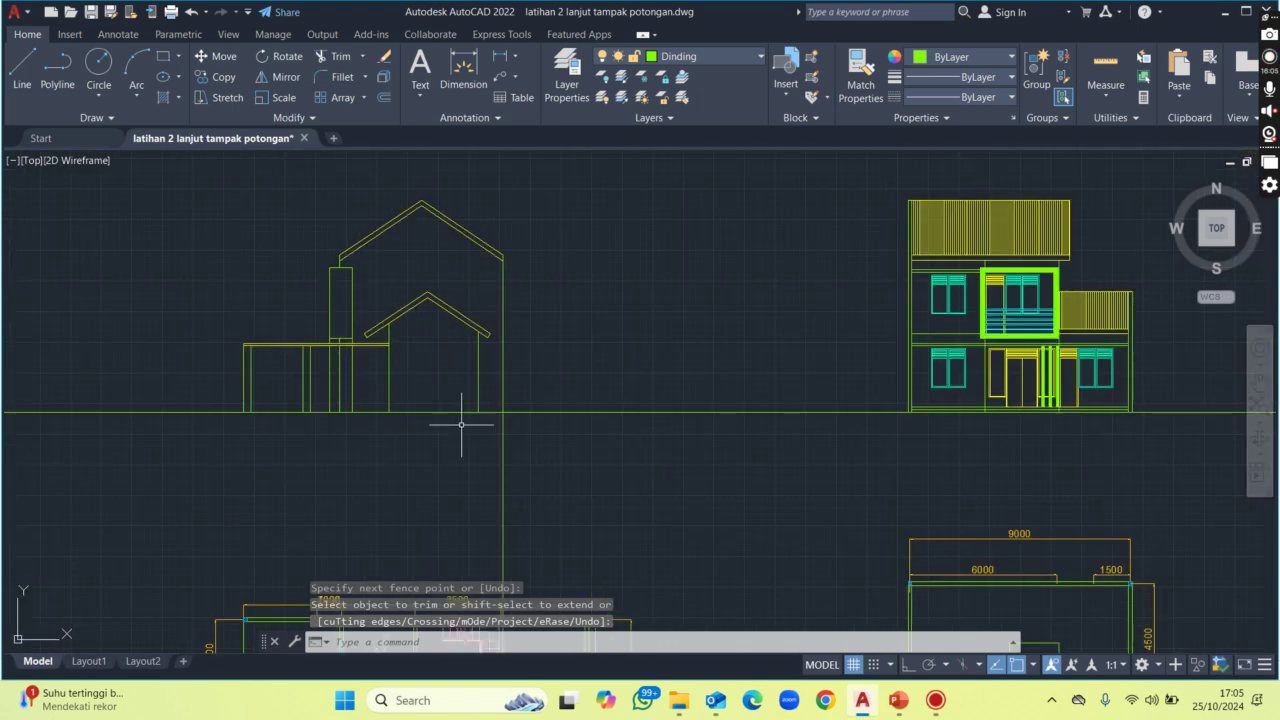
scroll(490, 427, "up", 1)
scroll(514, 491, "up", 1)
type("tr")
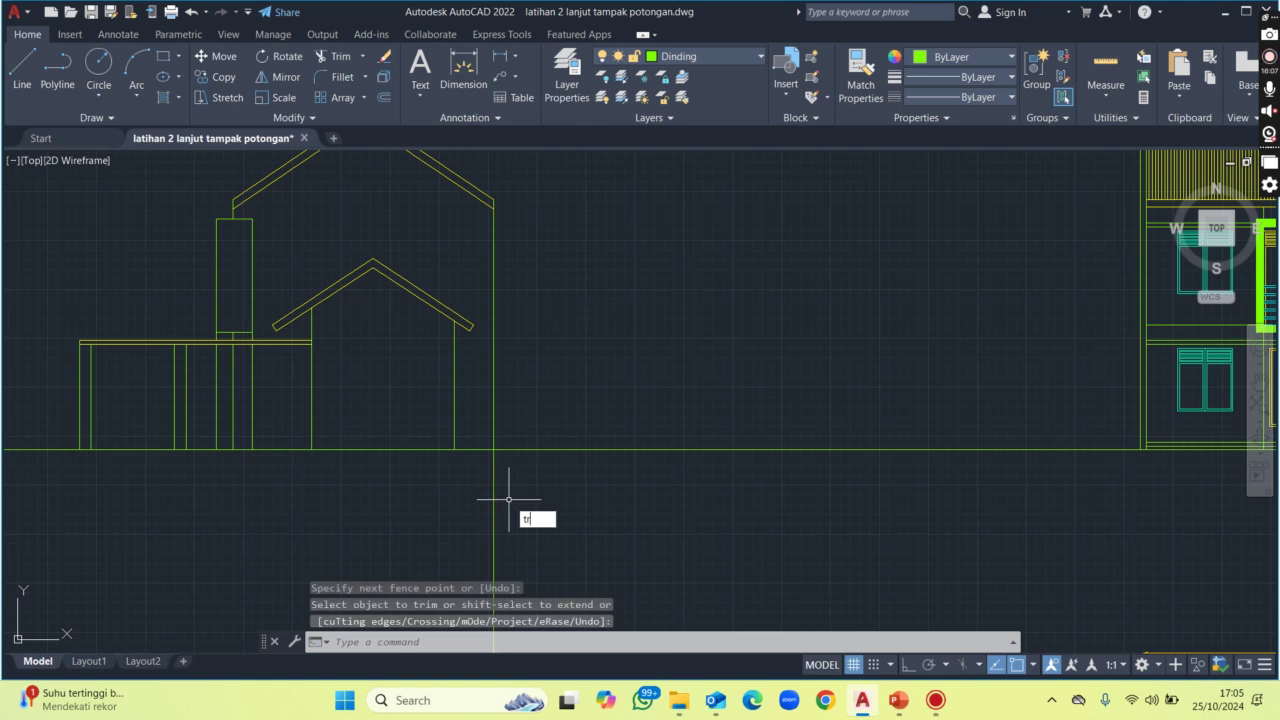
key("Return")
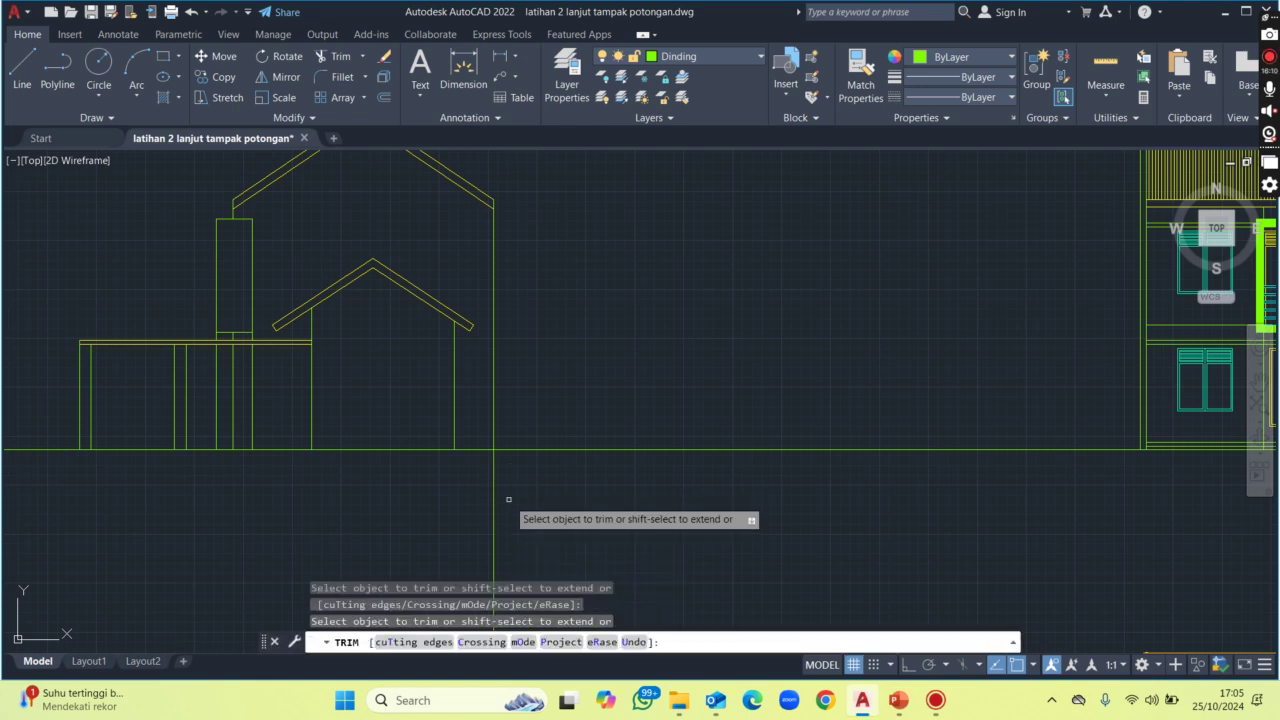
left_click(508, 499)
left_click(460, 497)
key("Return")
middle_click_drag(434, 473, 478, 531)
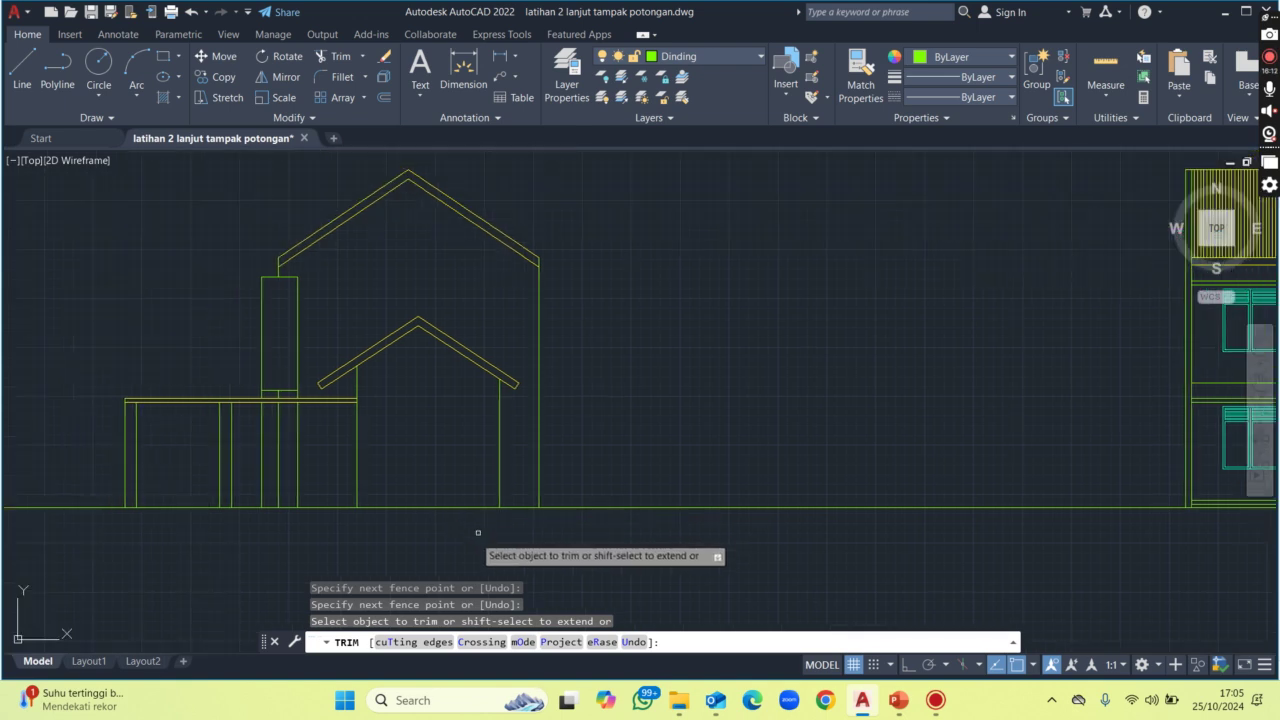
key("Return")
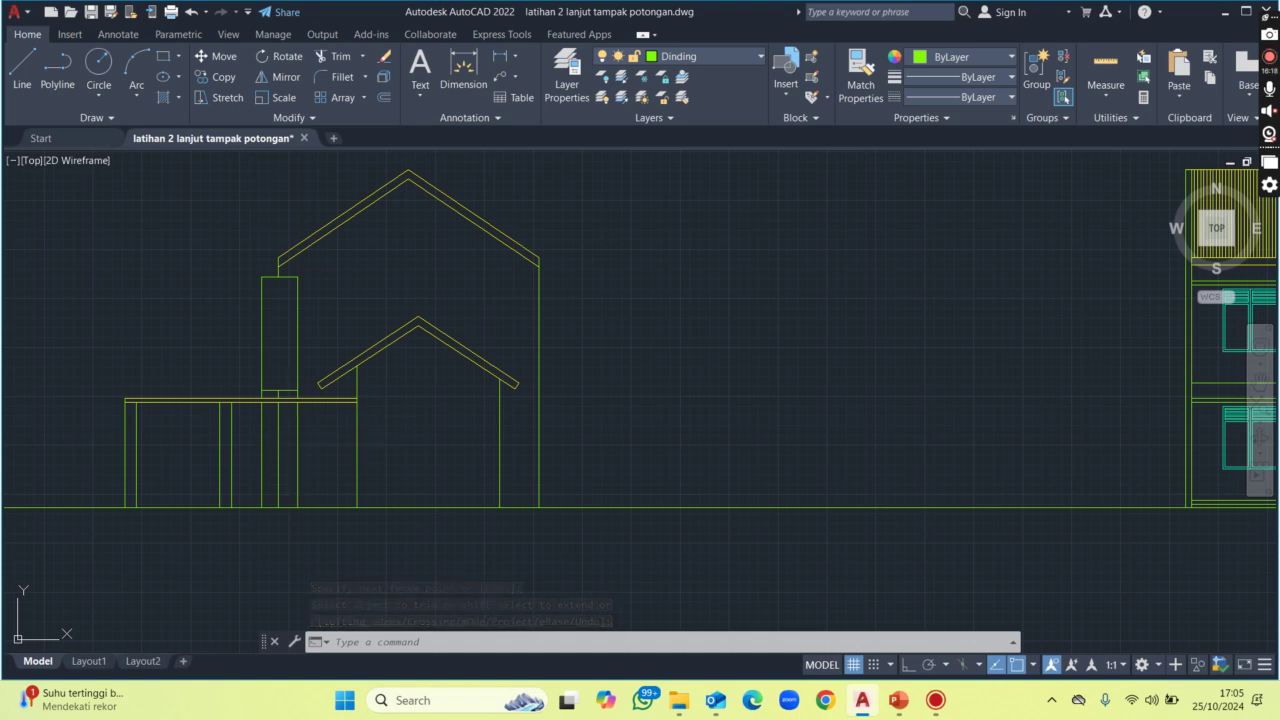
middle_click_drag(298, 434, 330, 419)
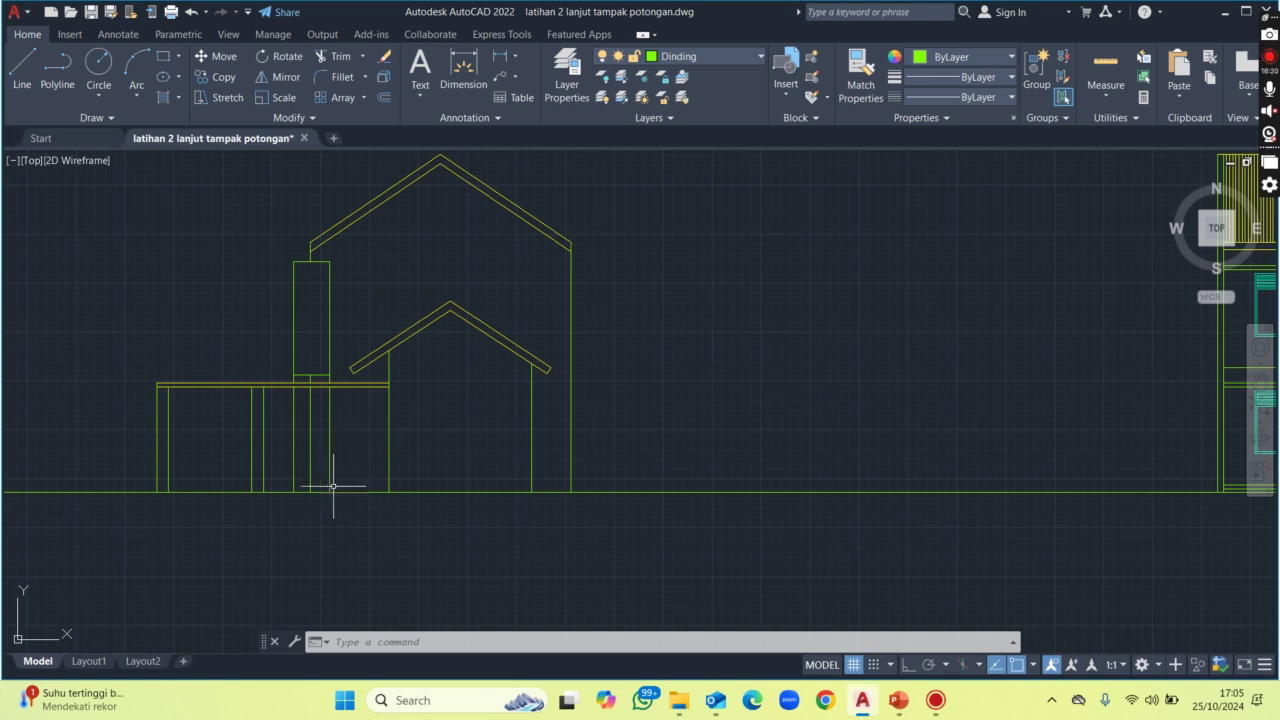
middle_click_drag(315, 505, 278, 499)
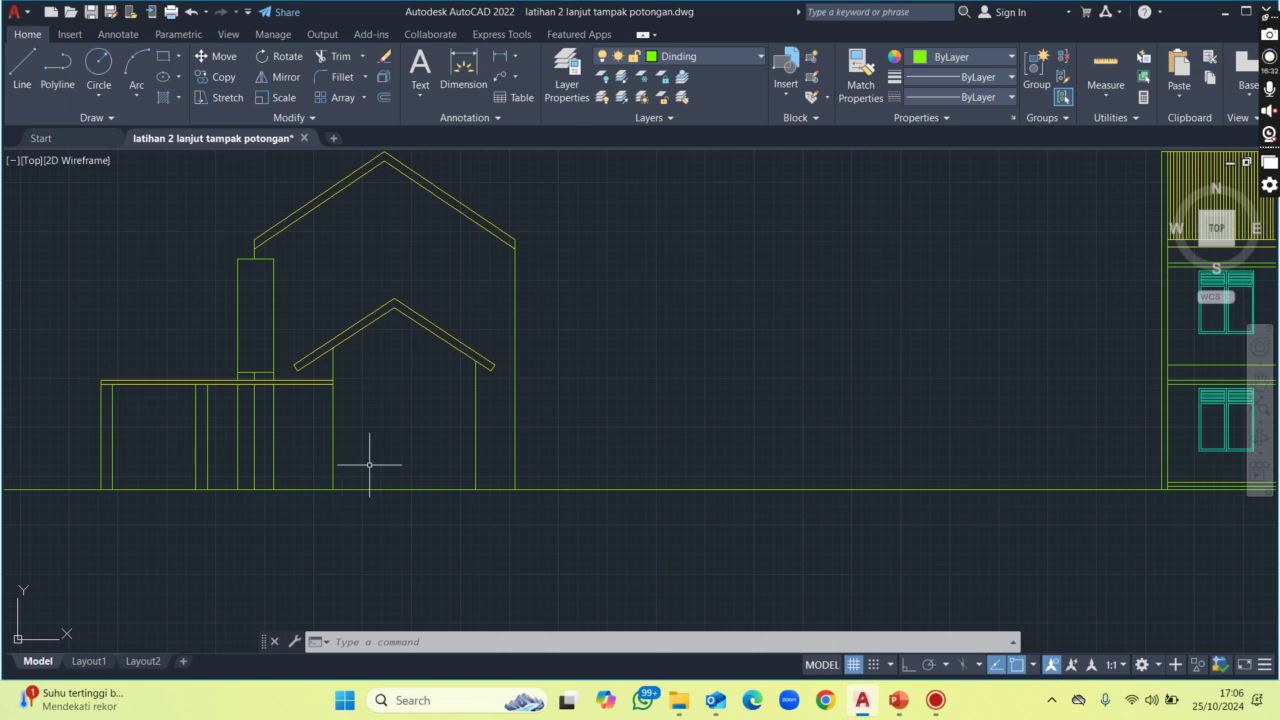
Add a horizontal construction line through the ground level beneath the side elevation.
middle_click_drag(370, 464, 312, 461)
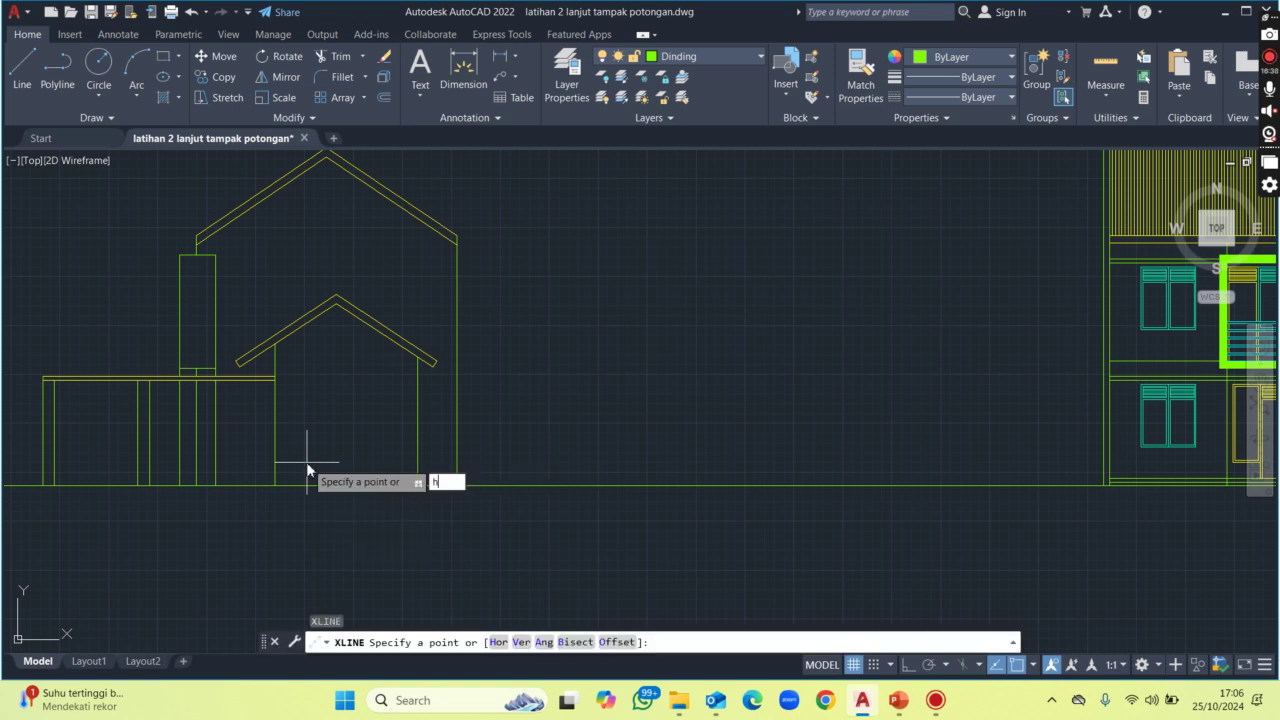
type("h")
key("Return")
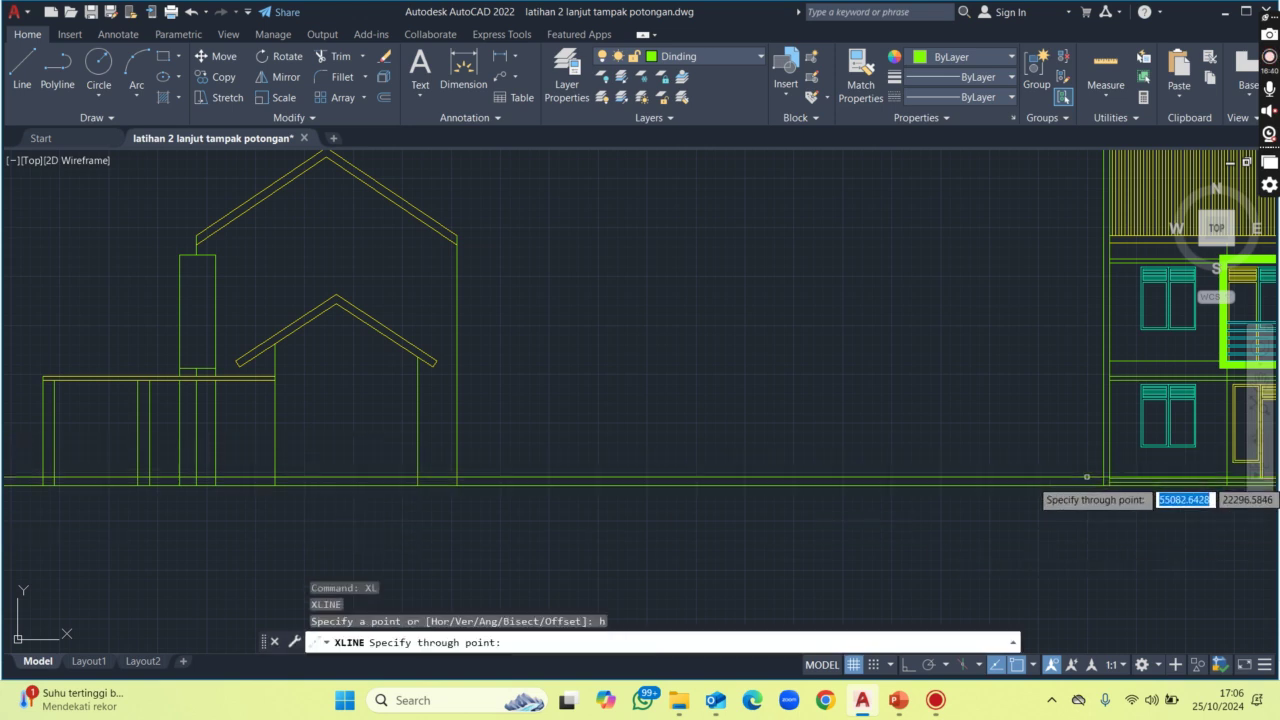
left_click(1109, 478)
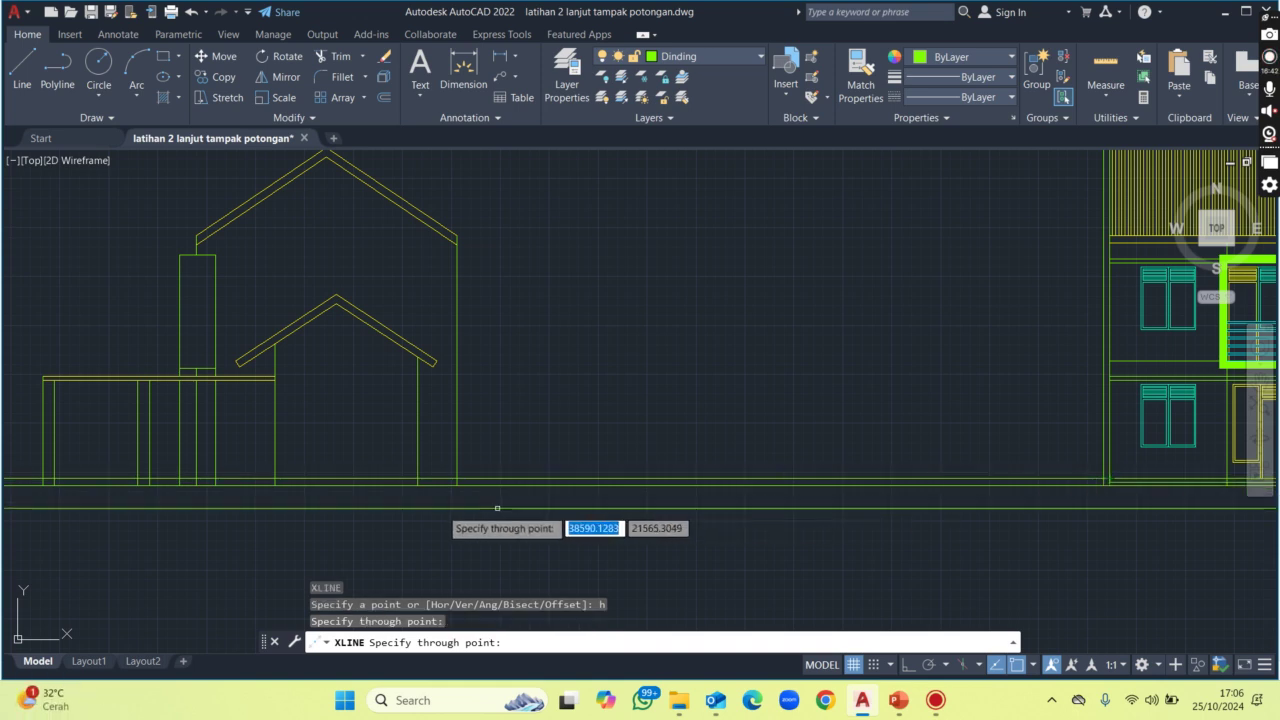
middle_click_drag(435, 491, 574, 491)
key("Return")
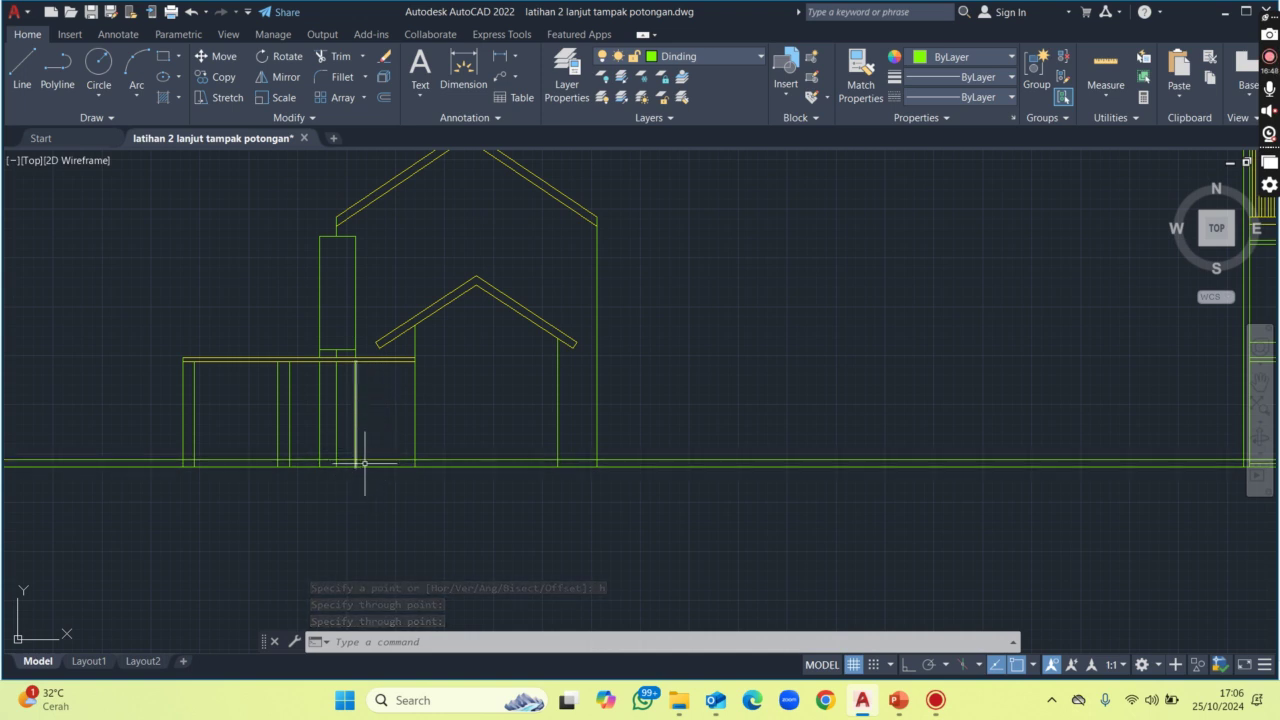
Trim the doubled ground-line segments under the house, across the porch, between the pillars and under the left bay.
type("t")
key("Return")
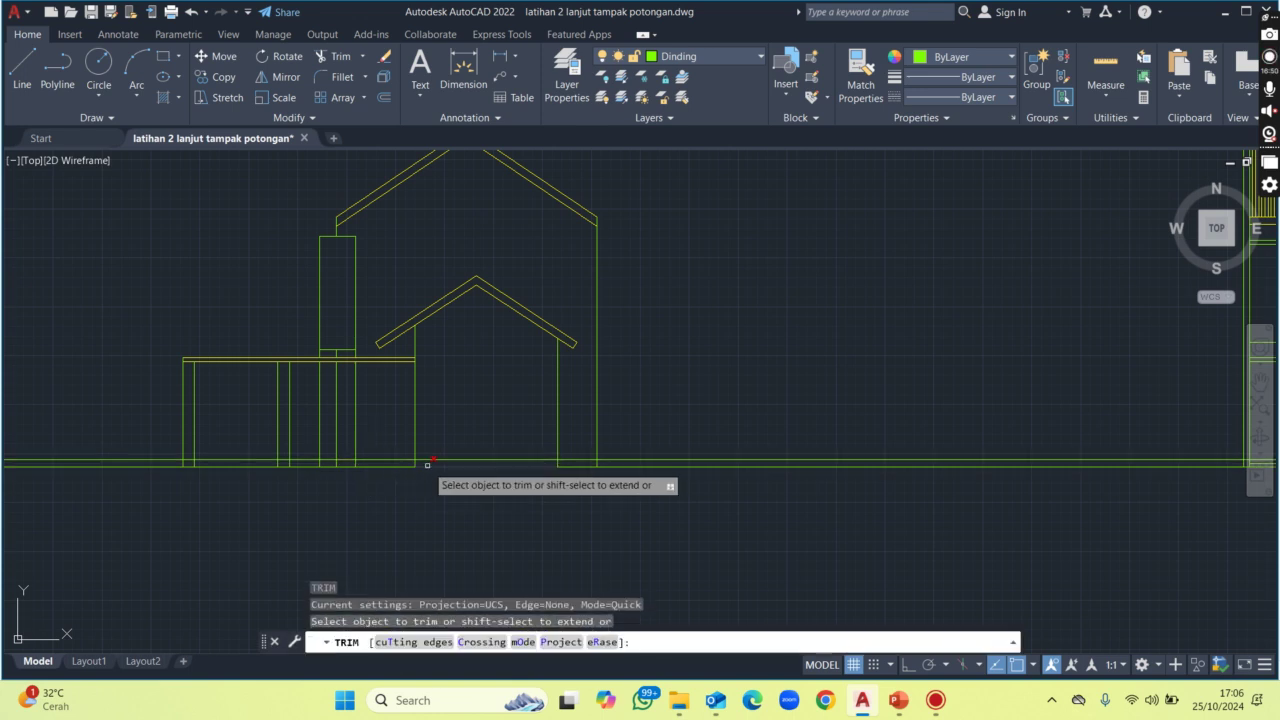
left_click(440, 459)
middle_click_drag(352, 460, 434, 453)
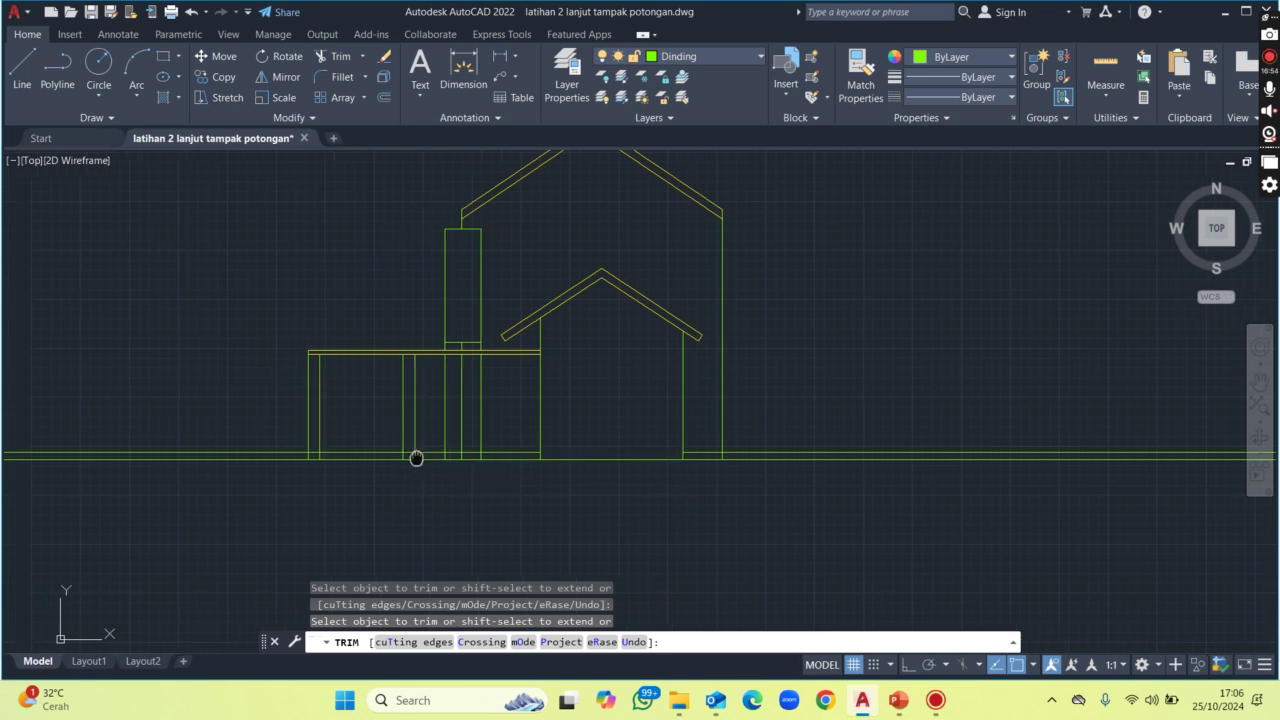
scroll(400, 455, "up", 2)
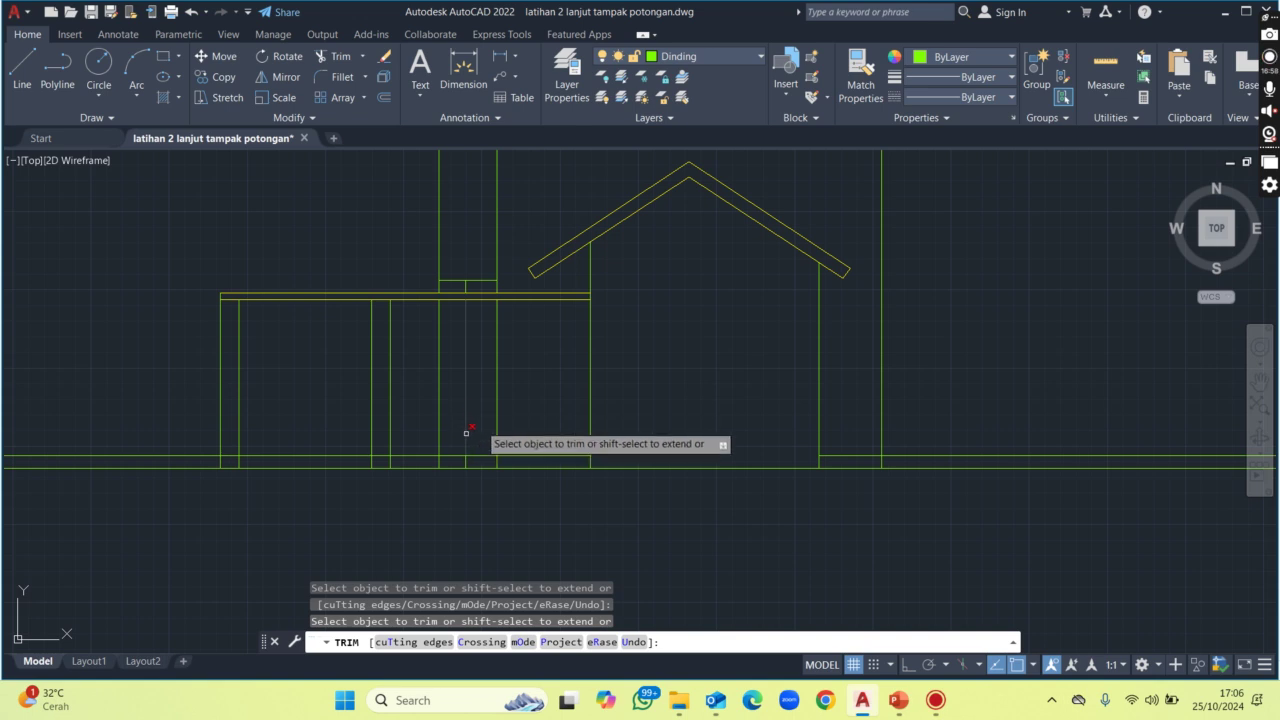
scroll(471, 463, "up", 2)
left_click_drag(471, 463, 386, 463)
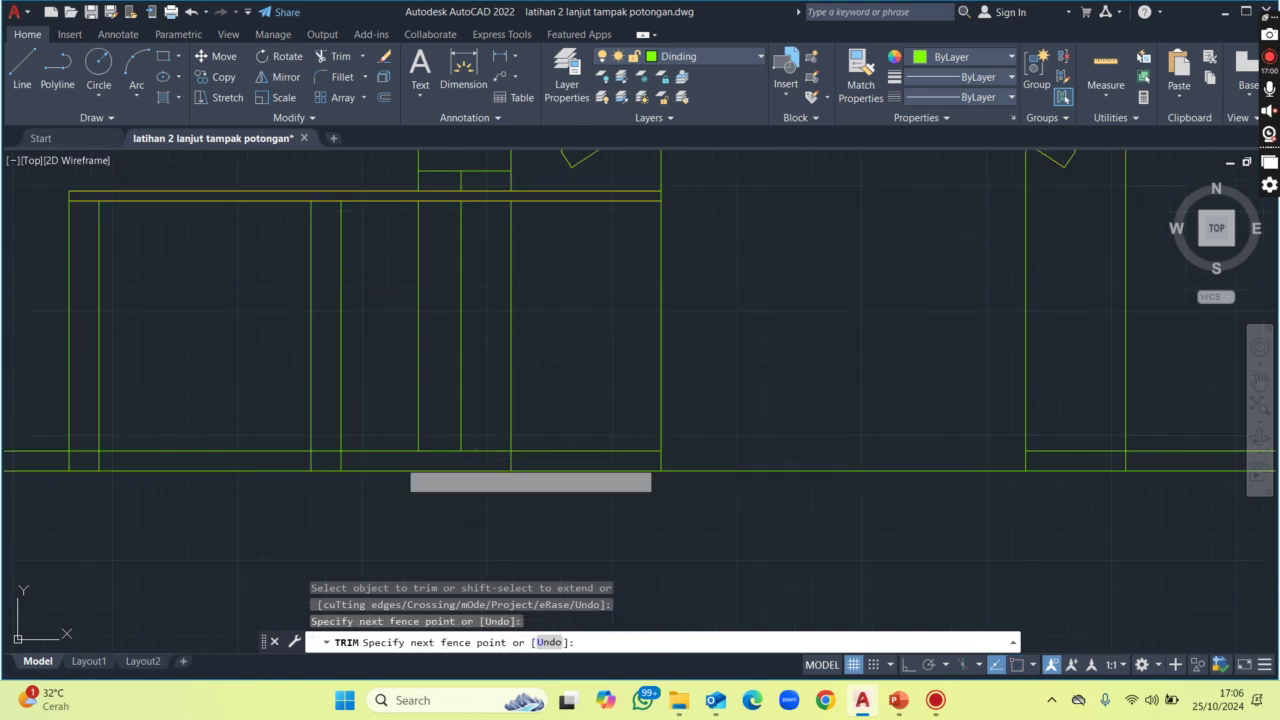
left_click(342, 460)
left_click(326, 469)
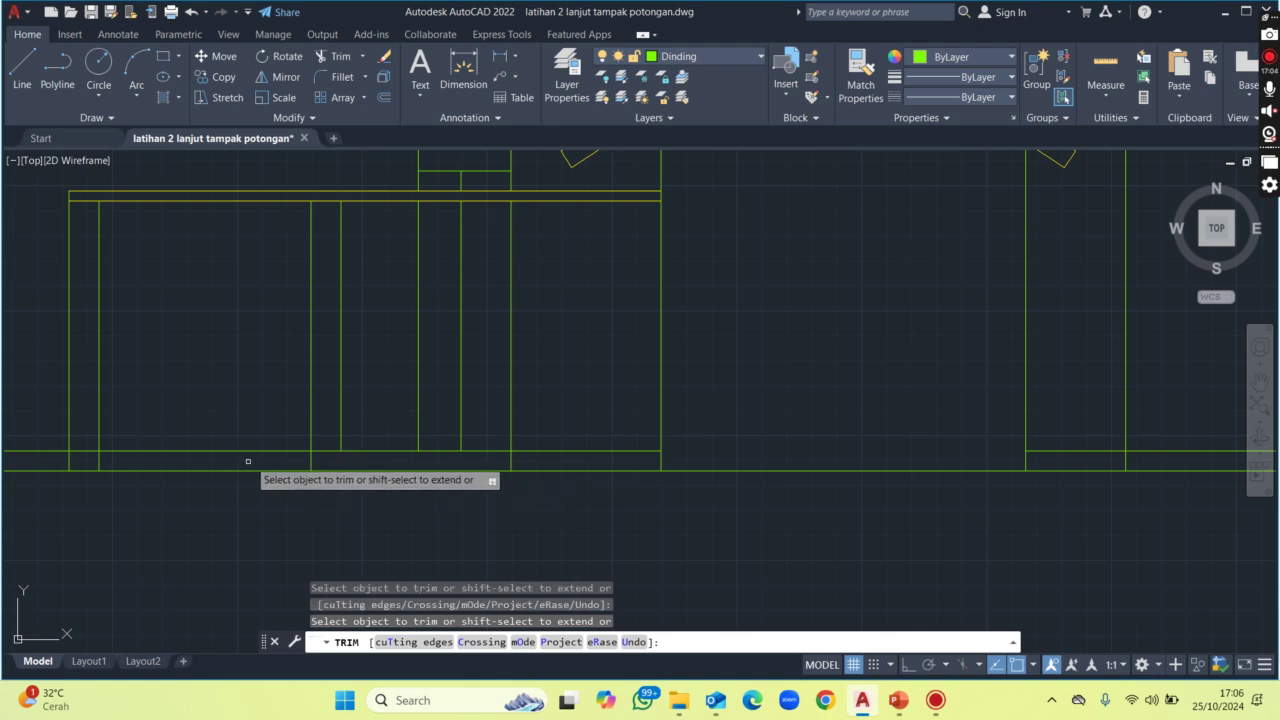
left_click(251, 451)
scroll(429, 455, "down", 2)
key("Escape")
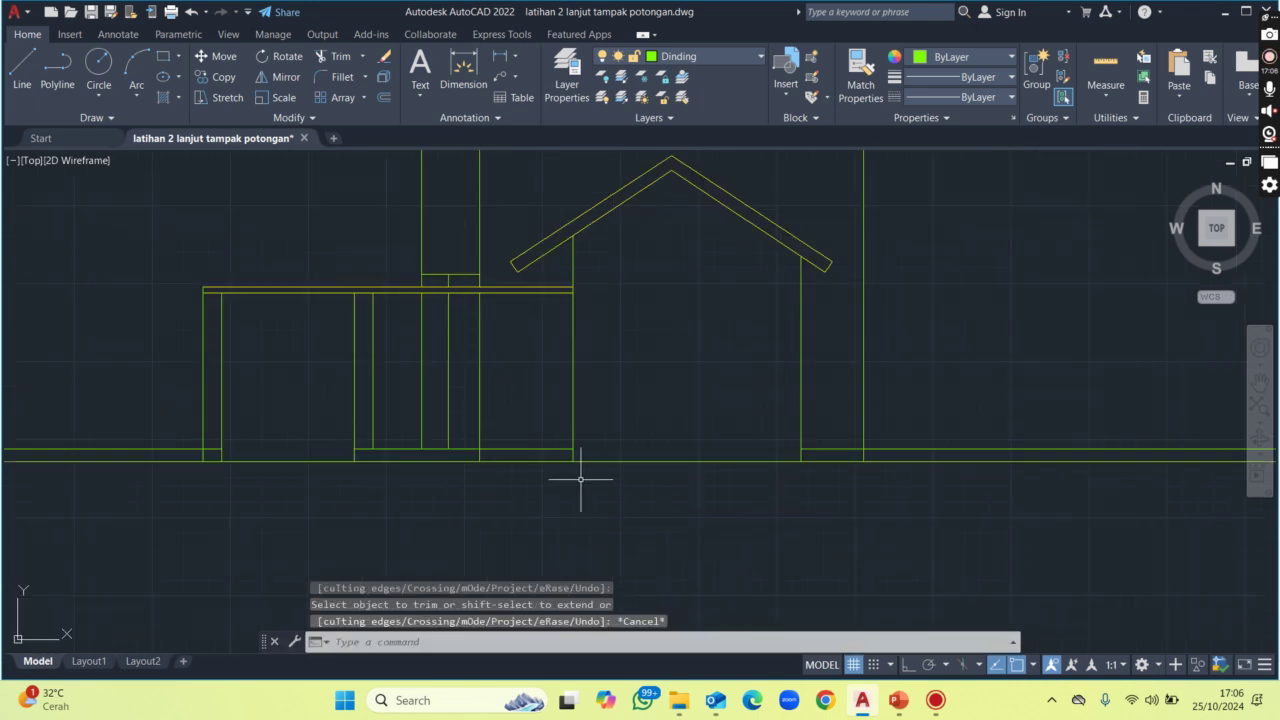
Erase the leftover ground line to the right of the house.
left_click(887, 450)
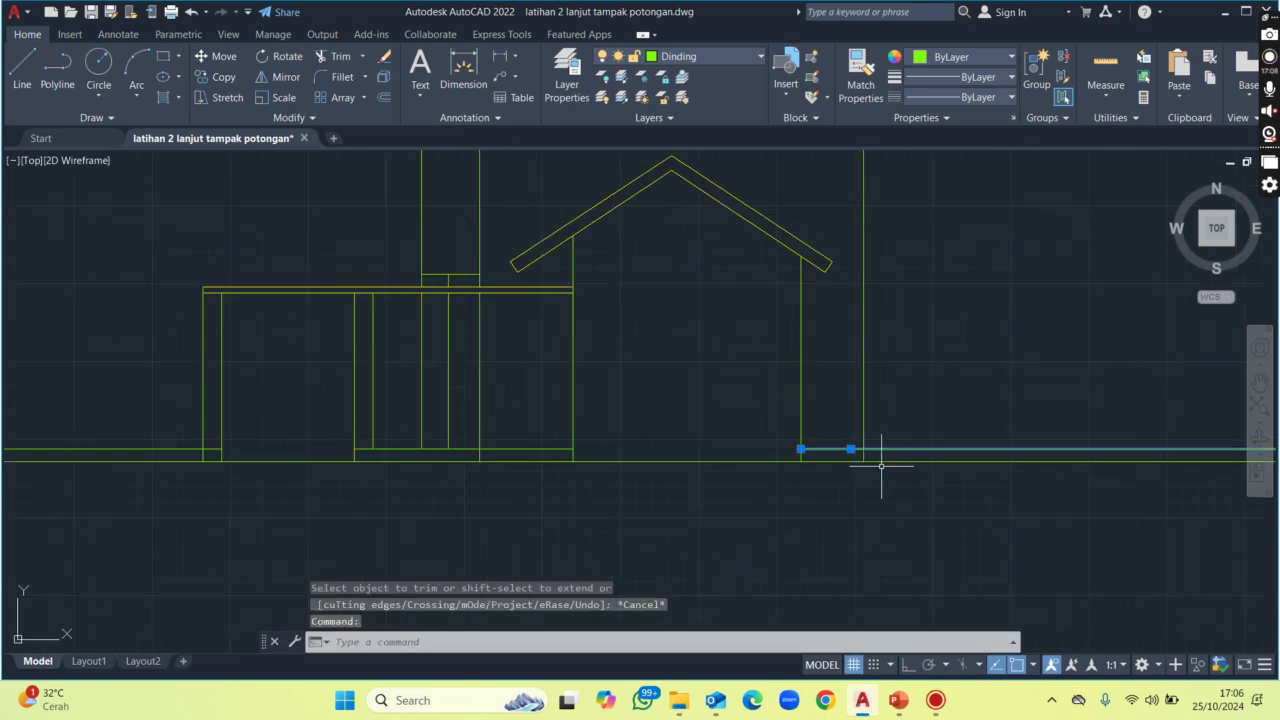
key("Delete")
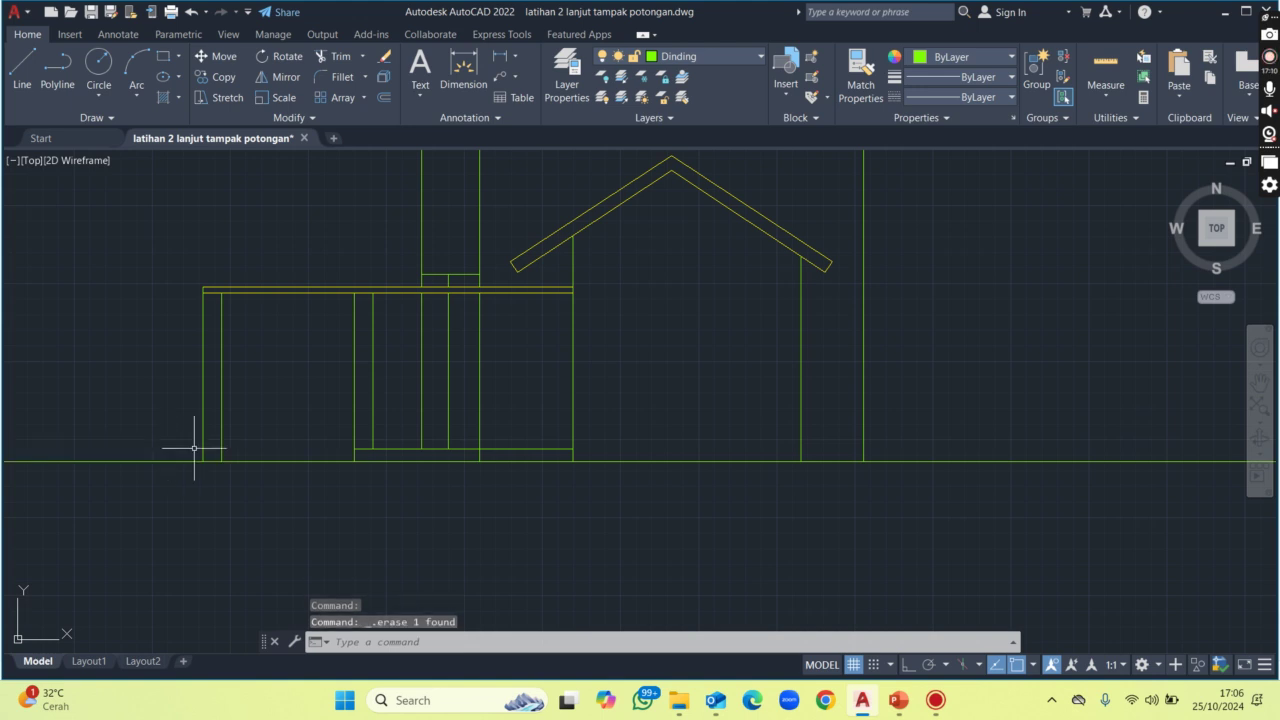
scroll(333, 469, "down", 2)
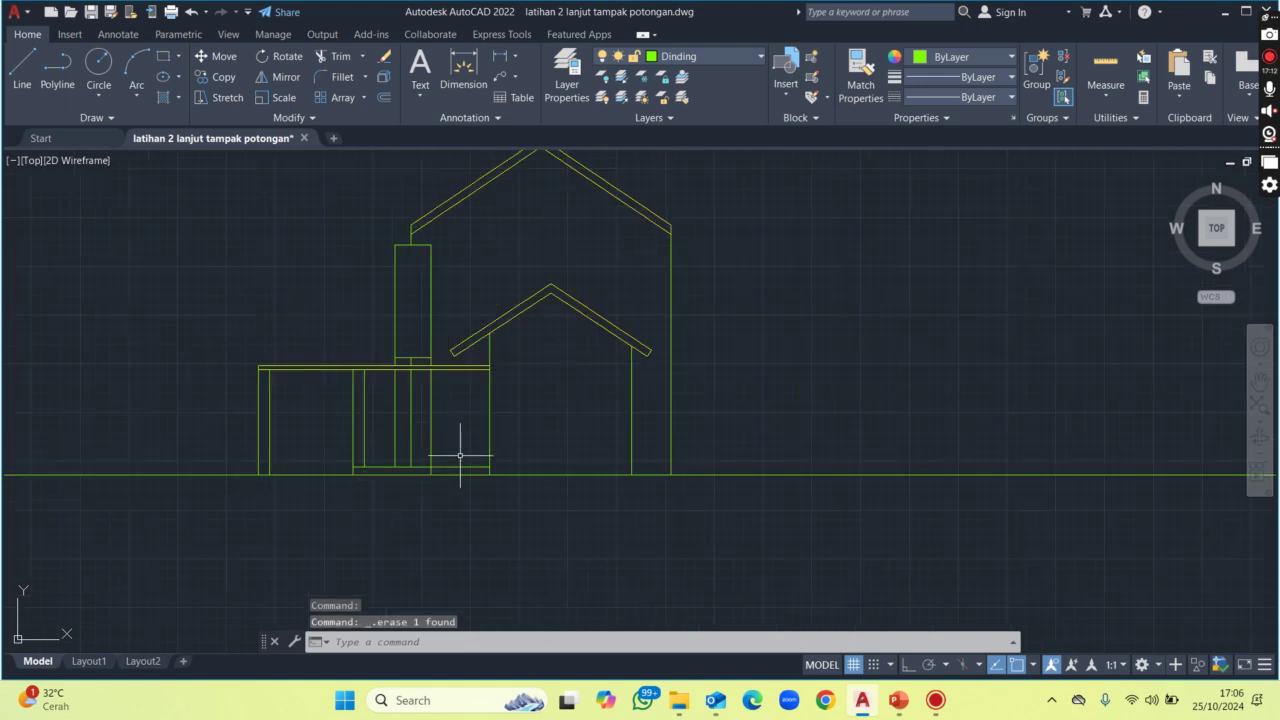
mouse_move(495, 415)
middle_mouse_down()
mouse_move(543, 515)
mouse_move(506, 457)
middle_mouse_up()
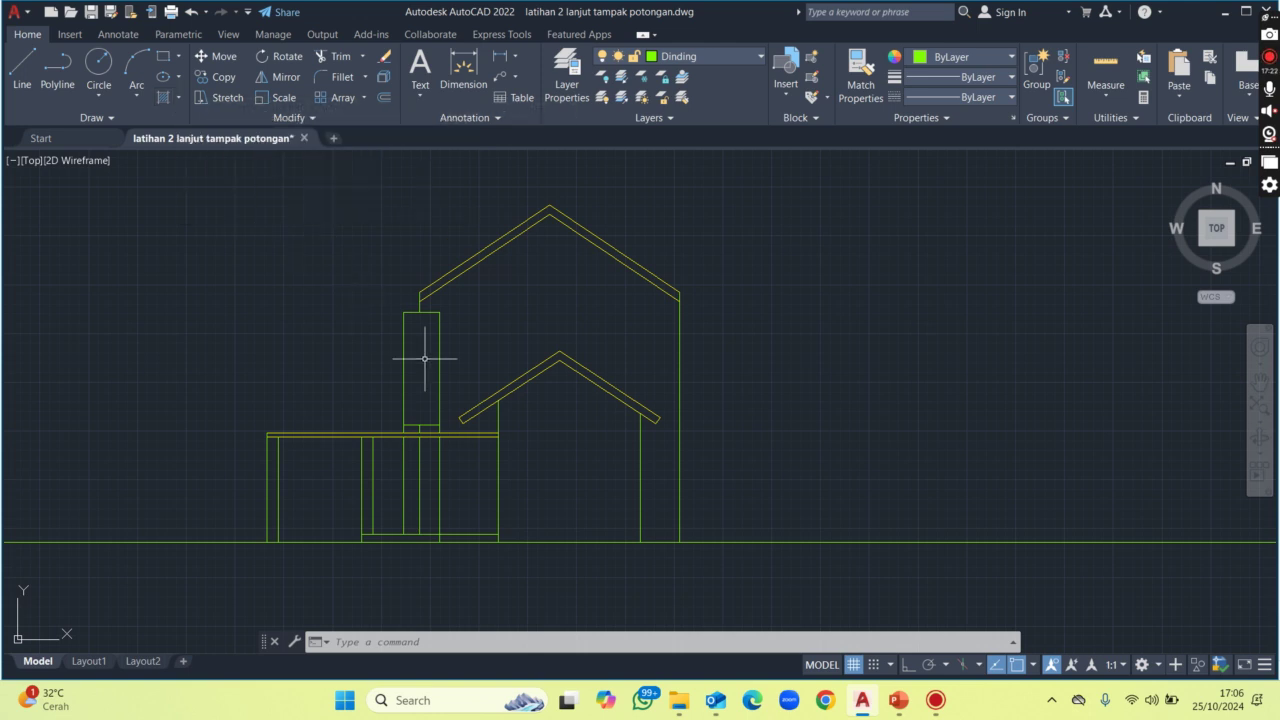
type("h")
key("Return")
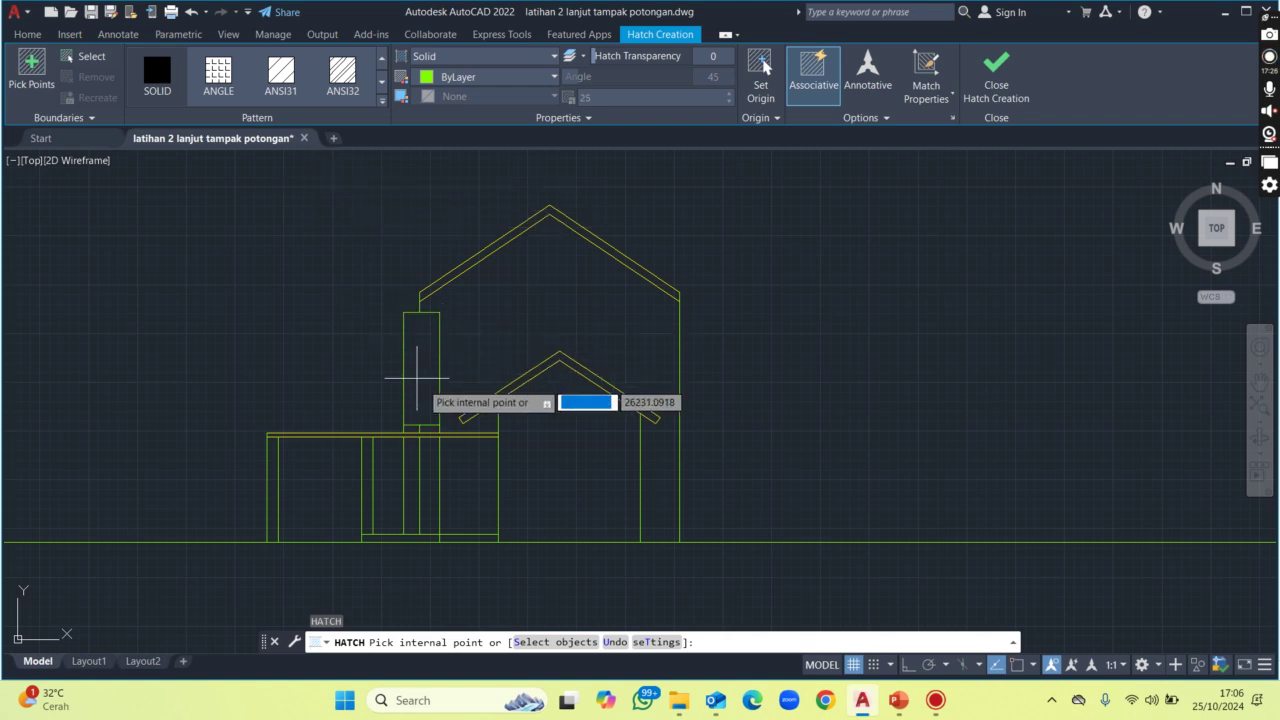
Fill the tall upper column, narrow middle pillar and left porch pillar with solid green hatch.
left_click(426, 377)
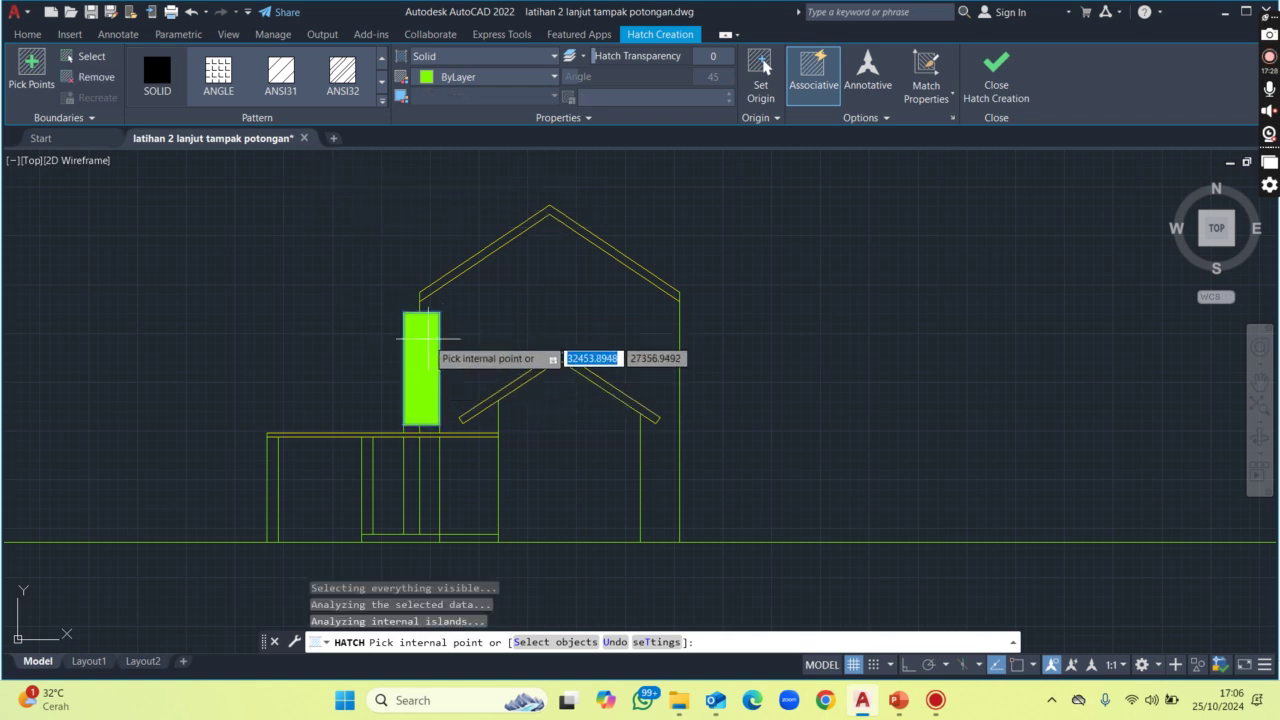
middle_click_drag(364, 496, 398, 437)
left_click(399, 437)
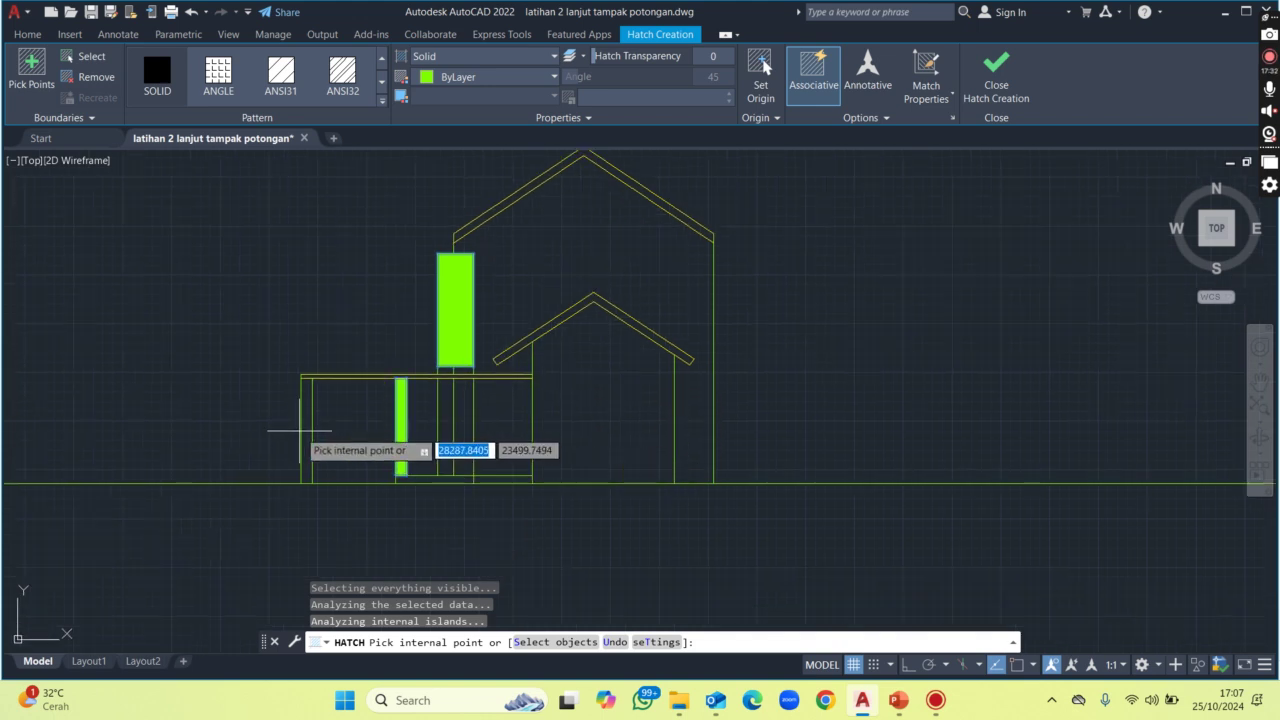
left_click(306, 443)
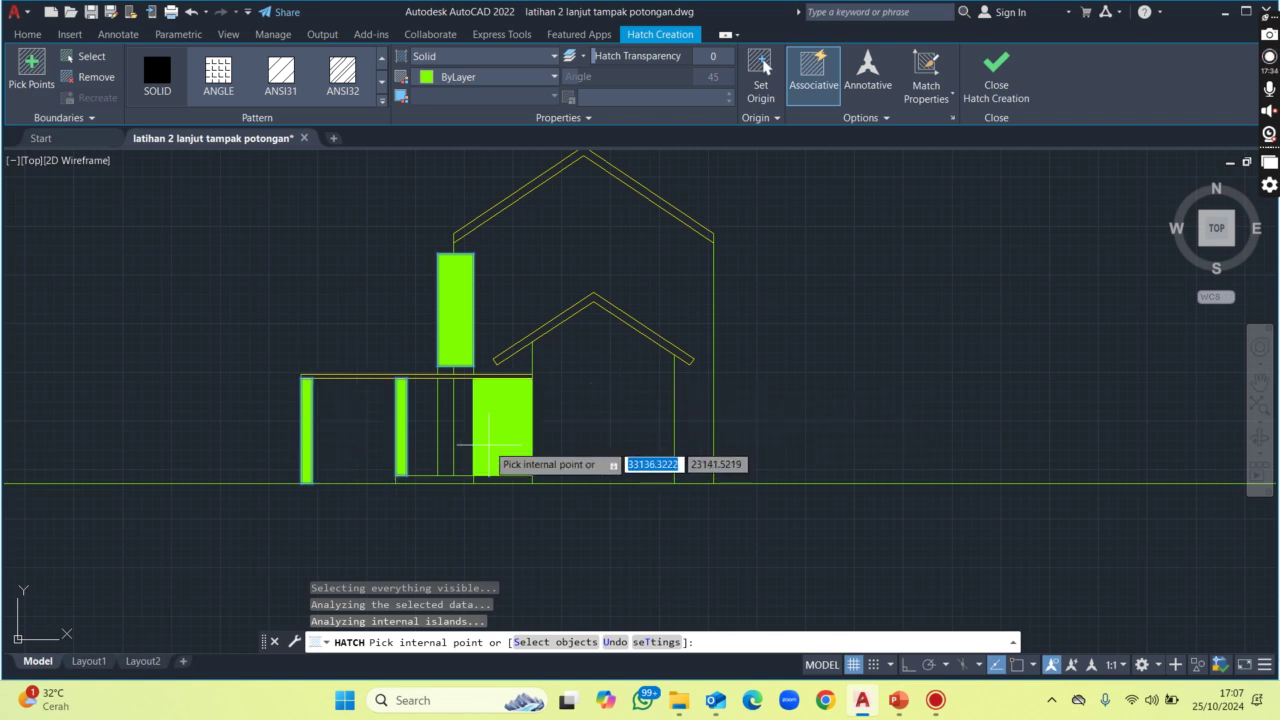
key("Return")
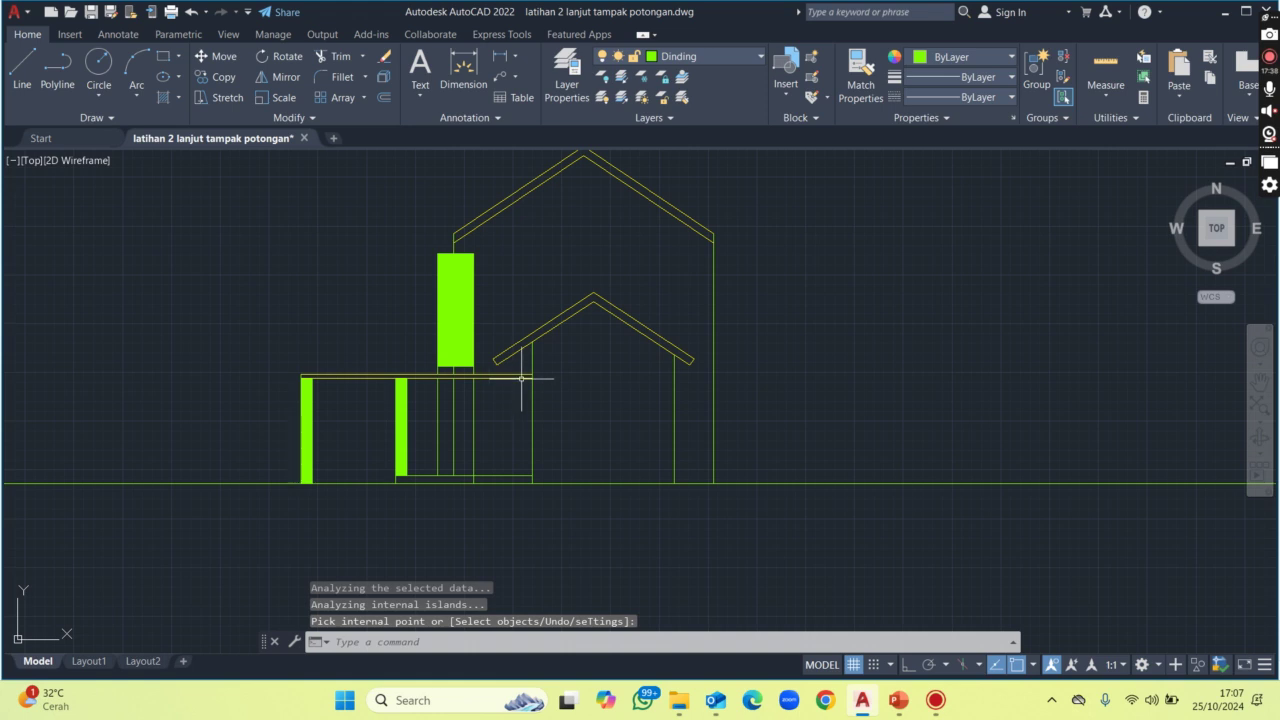
middle_click_drag(567, 284, 556, 359)
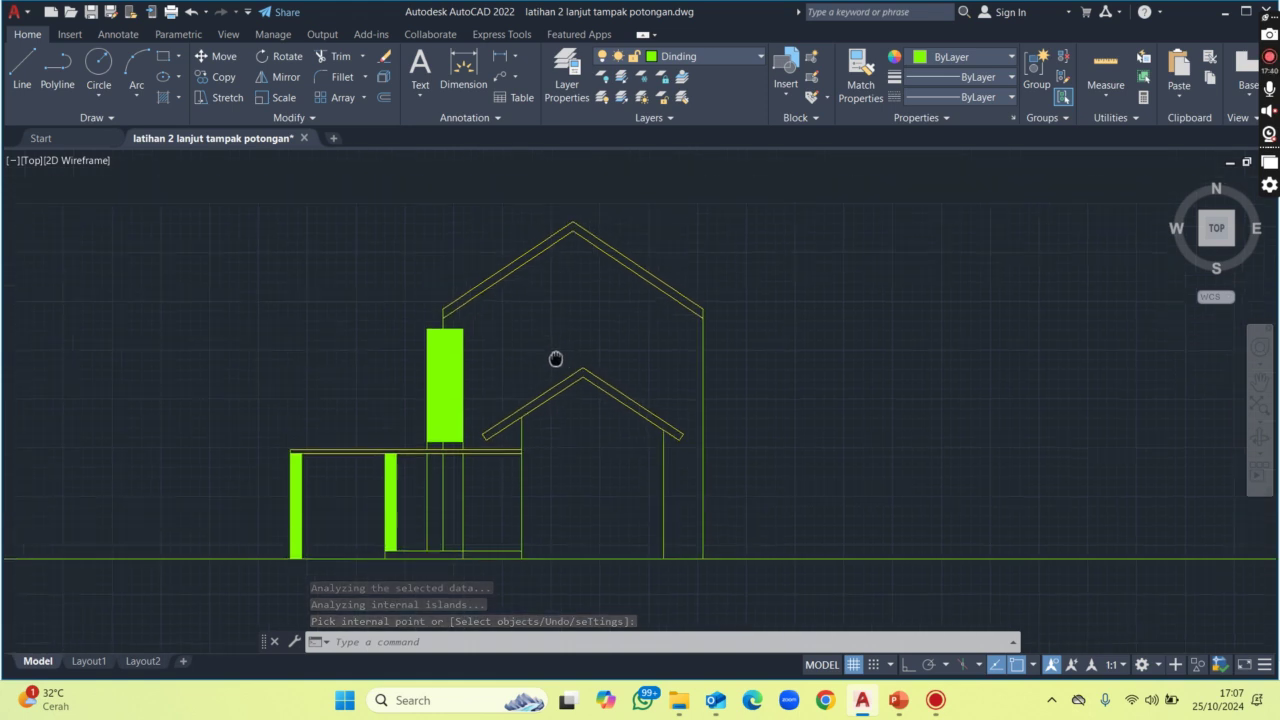
scroll(463, 308, "down", 3)
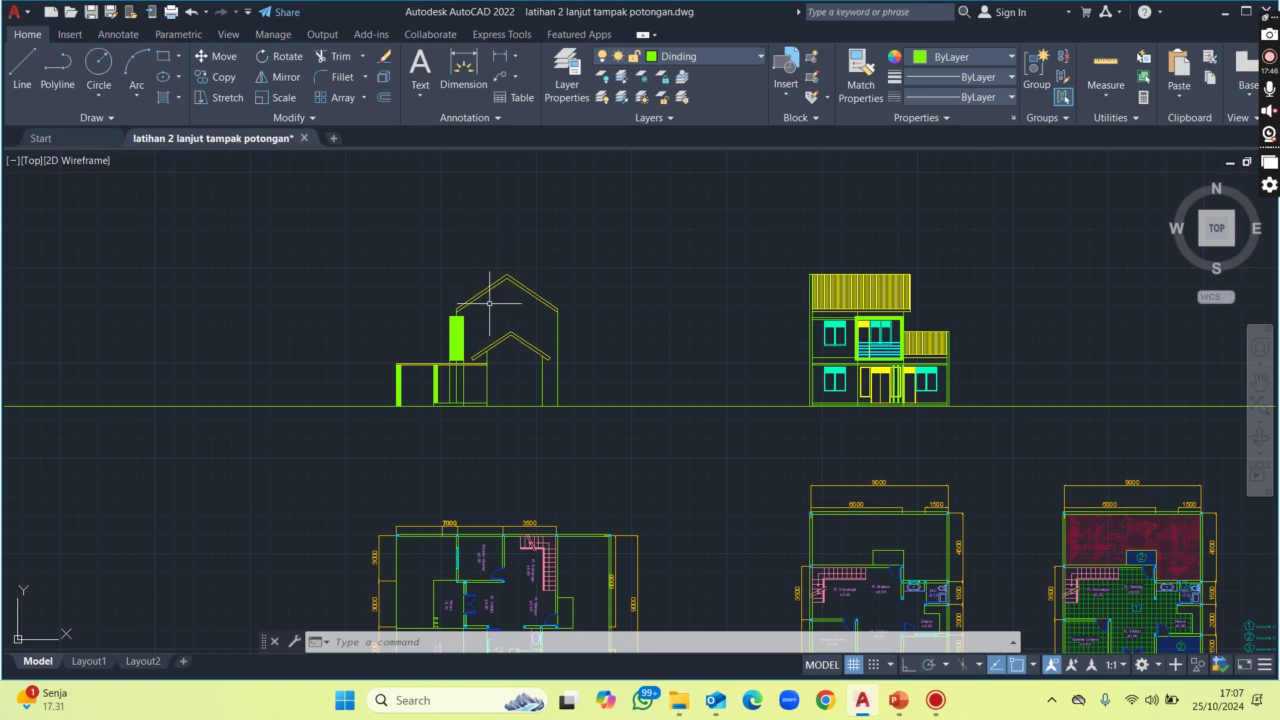
scroll(481, 303, "up", 2)
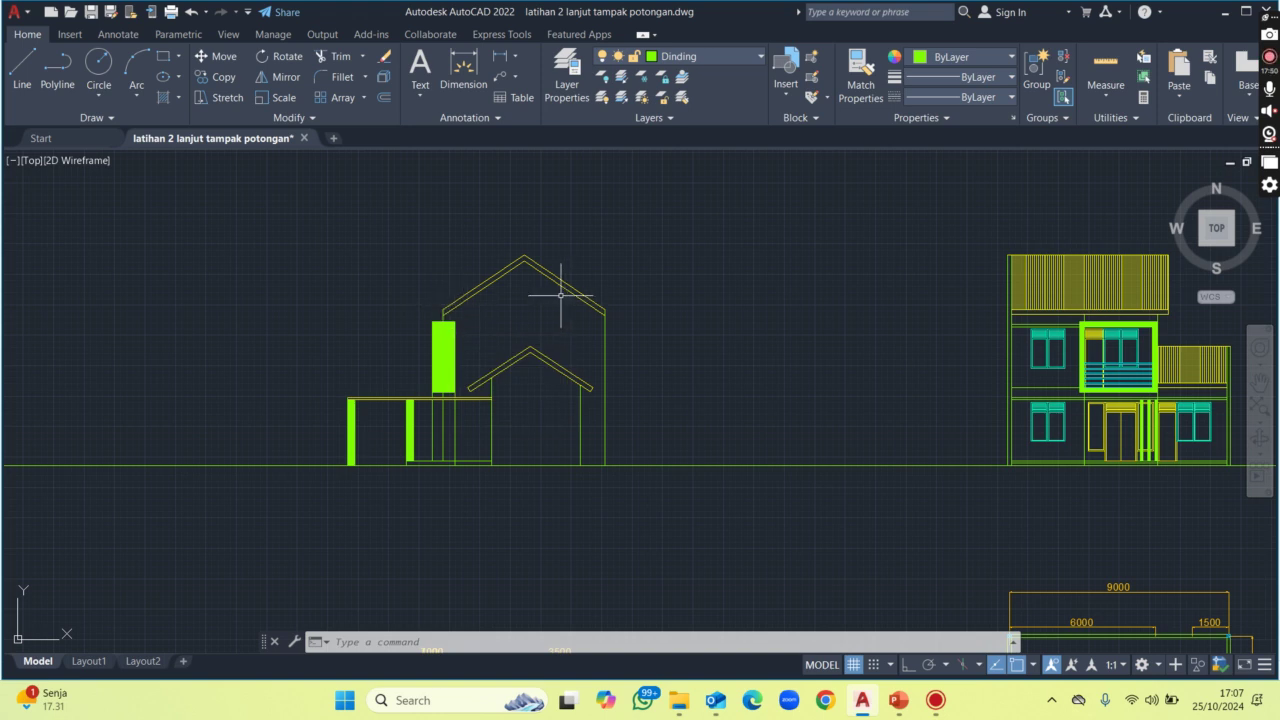
scroll(427, 318, "up", 2)
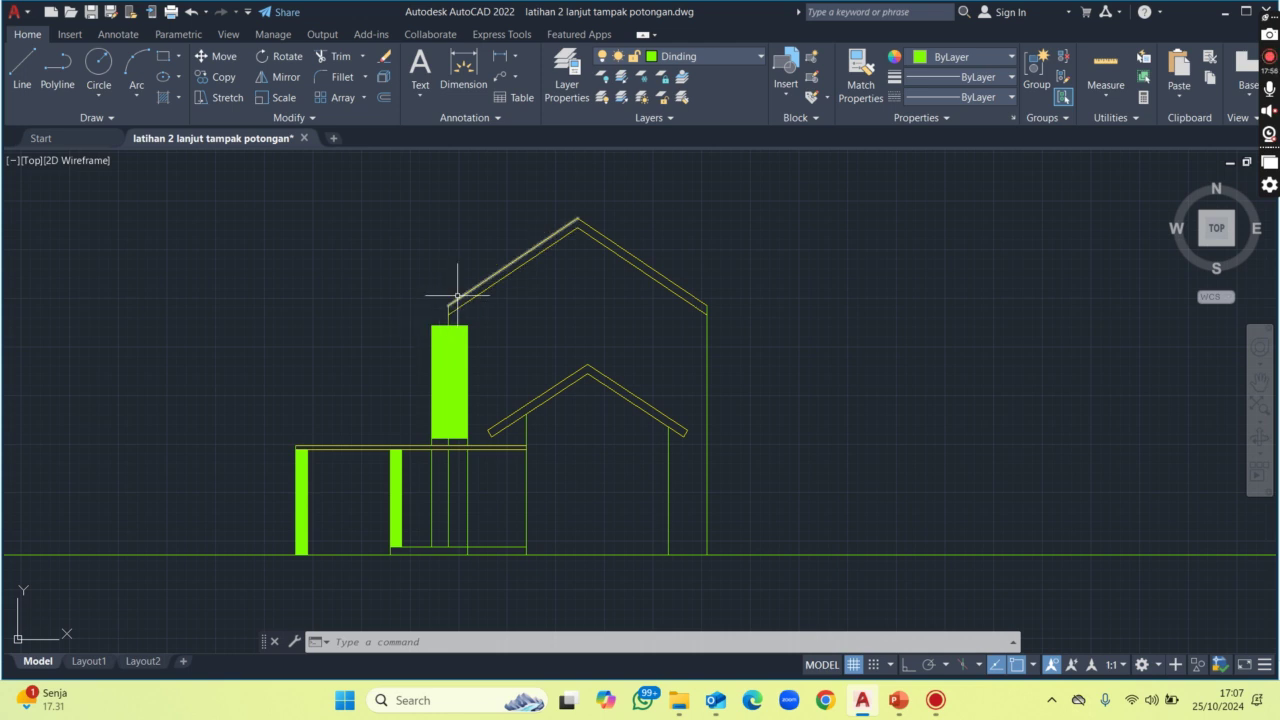
middle_click_drag(440, 308, 432, 314)
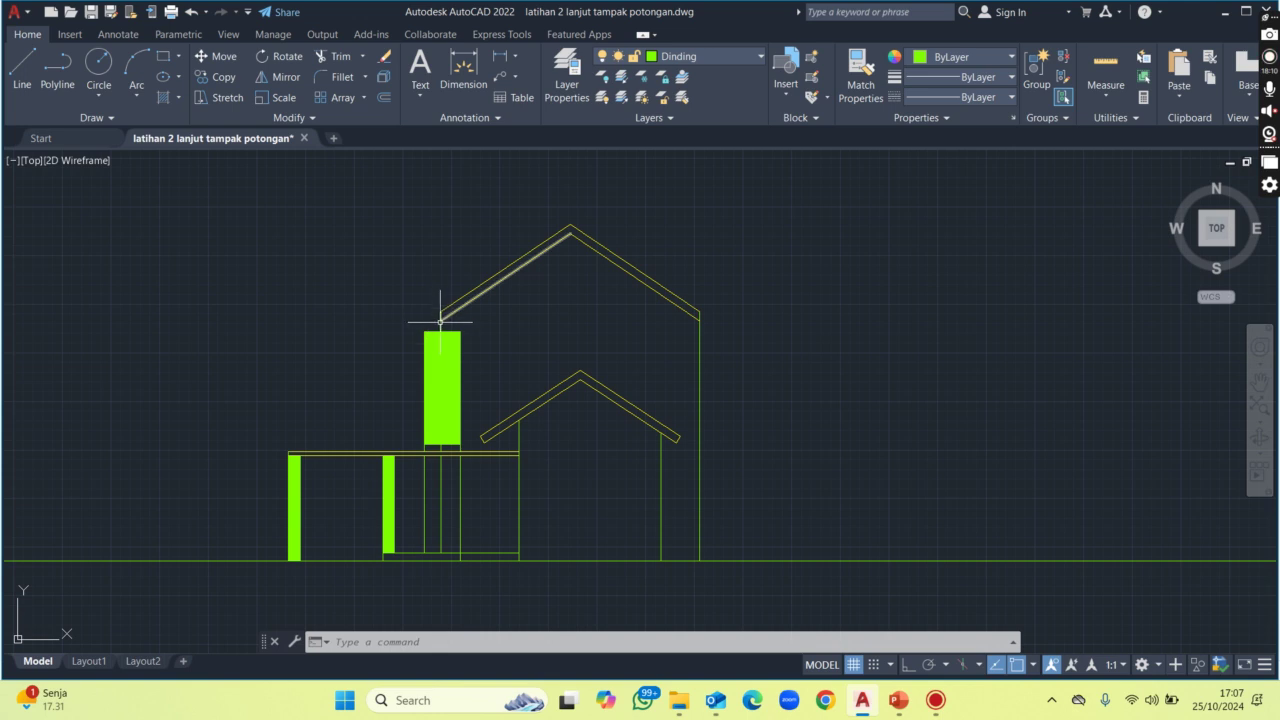
scroll(441, 325, "up", 2)
Offset the short vertical eave line 200 units to the left.
type("o")
key("Return")
type("200")
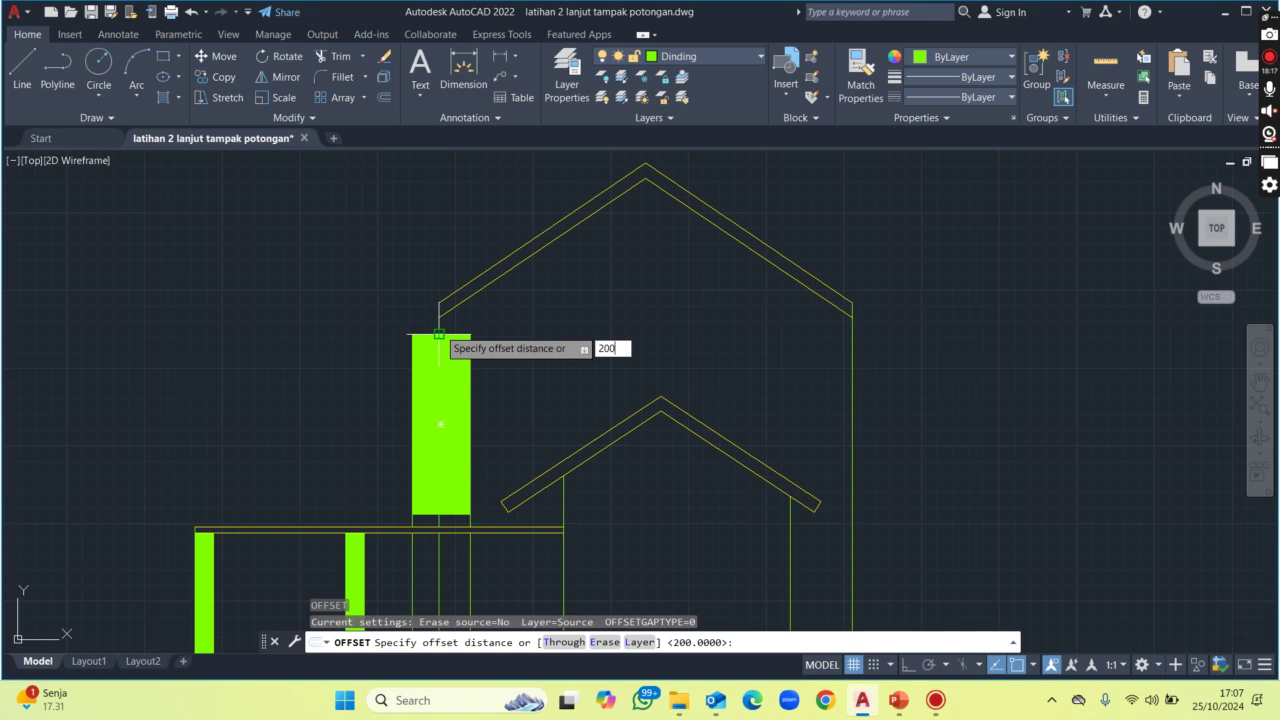
key("Return")
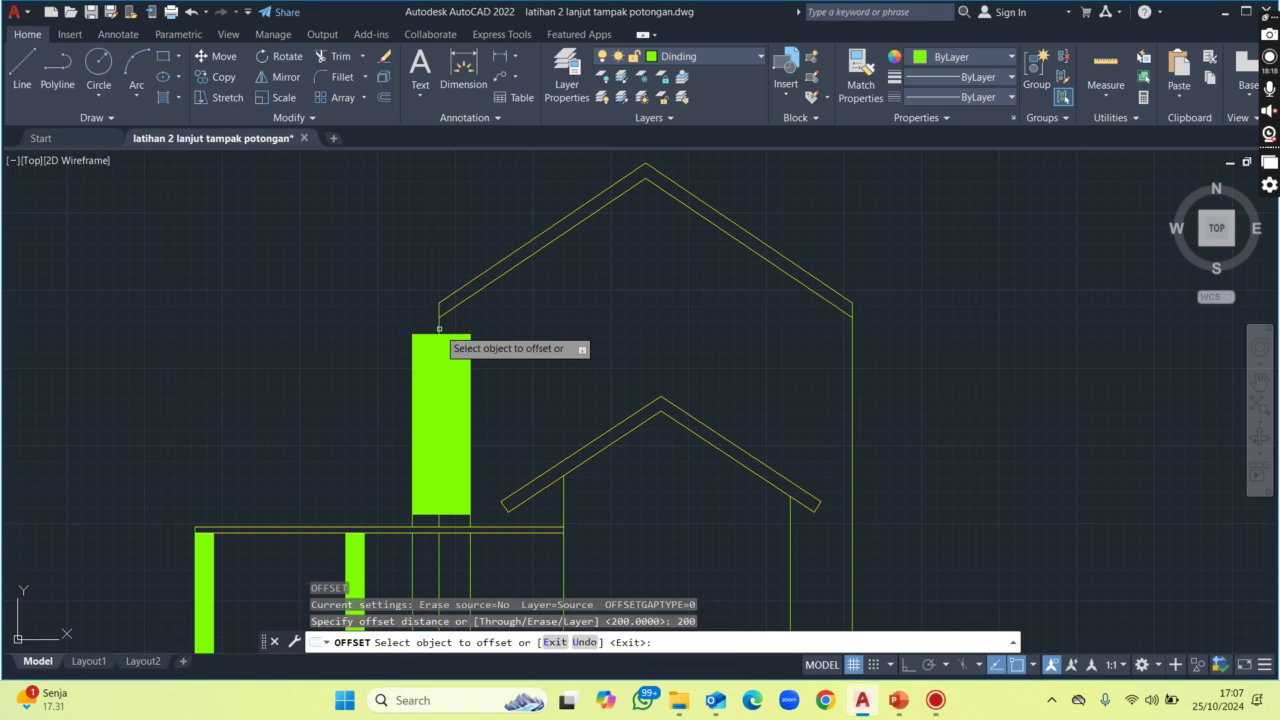
left_click(439, 325)
left_click(415, 330)
key("Escape")
scroll(442, 307, "up", 4)
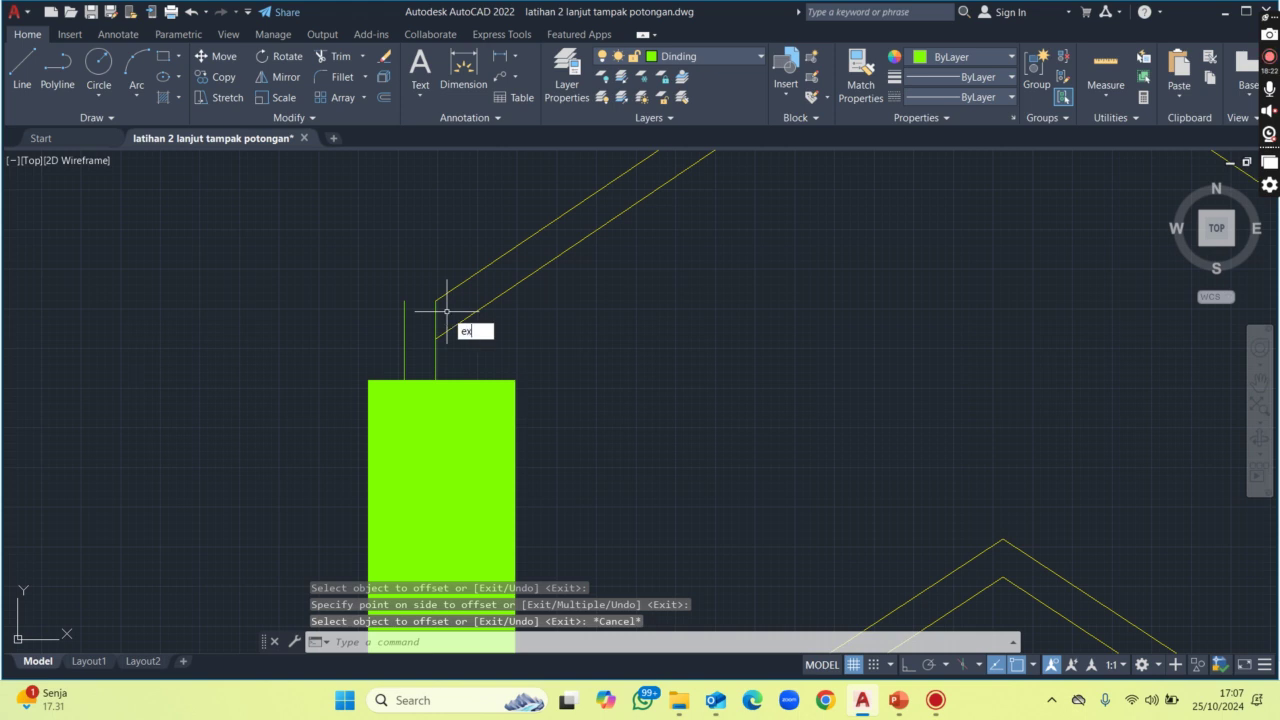
key("Return")
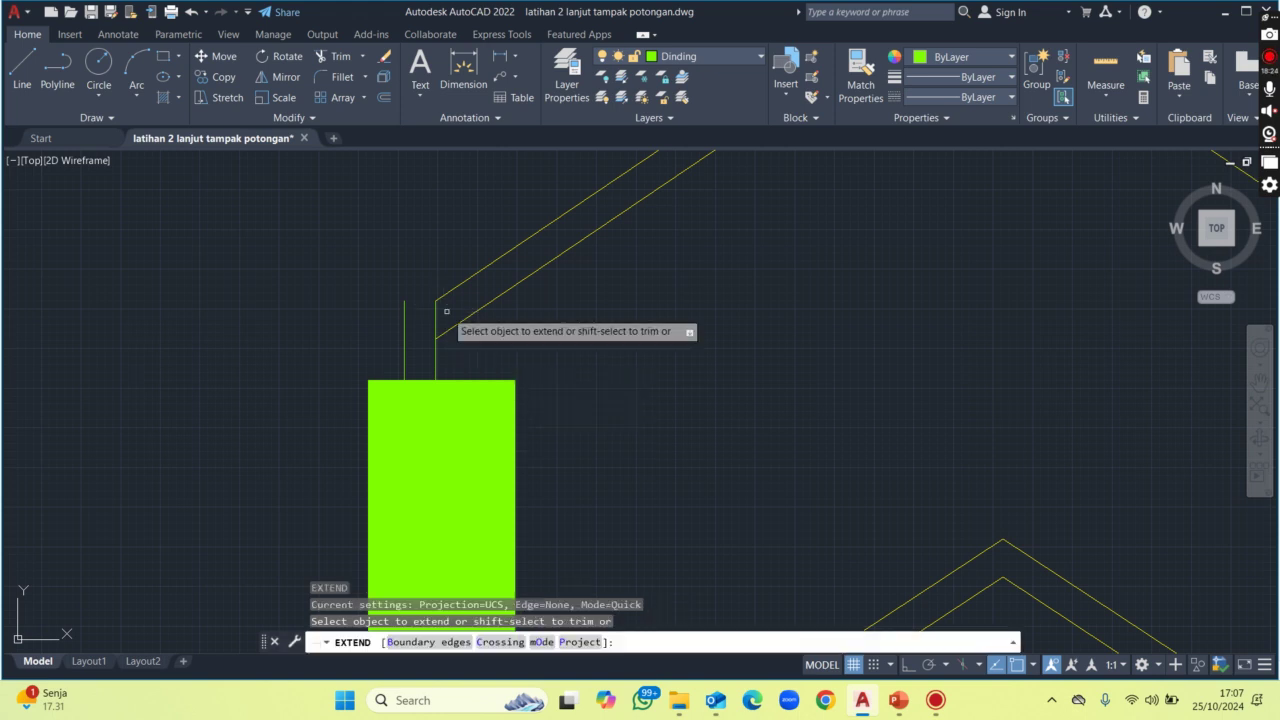
Extend the inner roof line to the new left eave-end line.
left_click(456, 325)
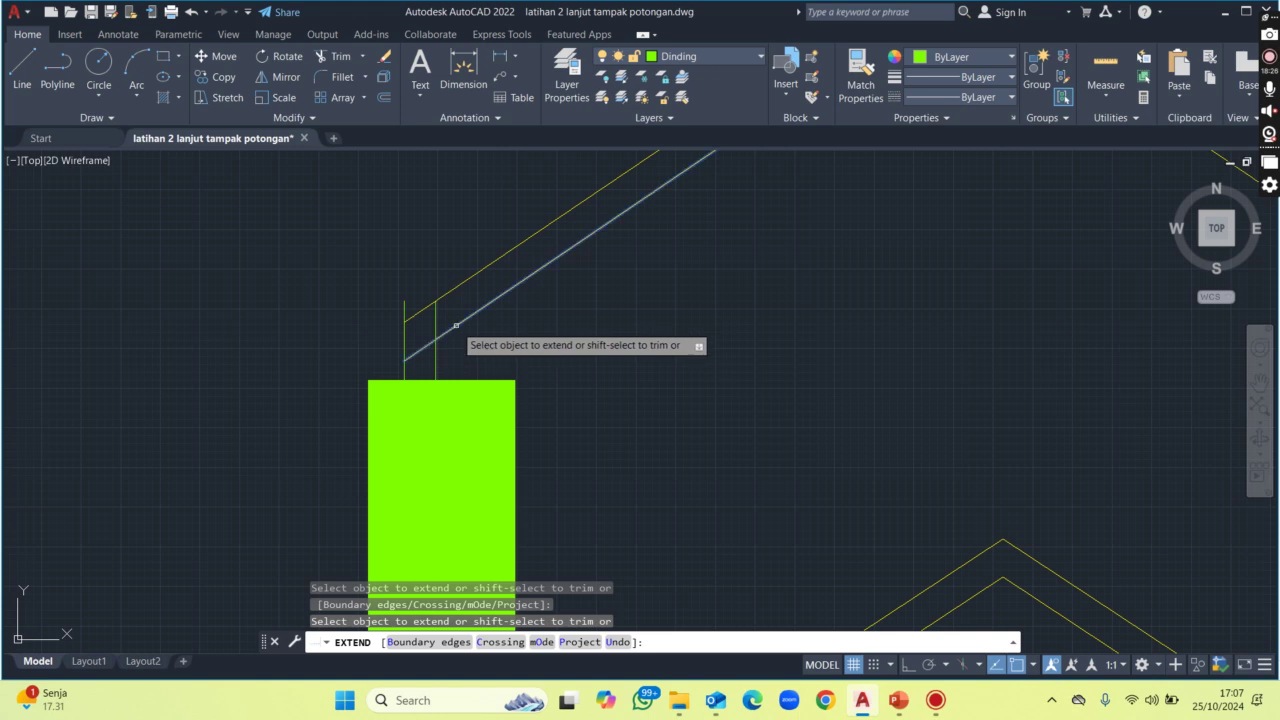
key("Escape")
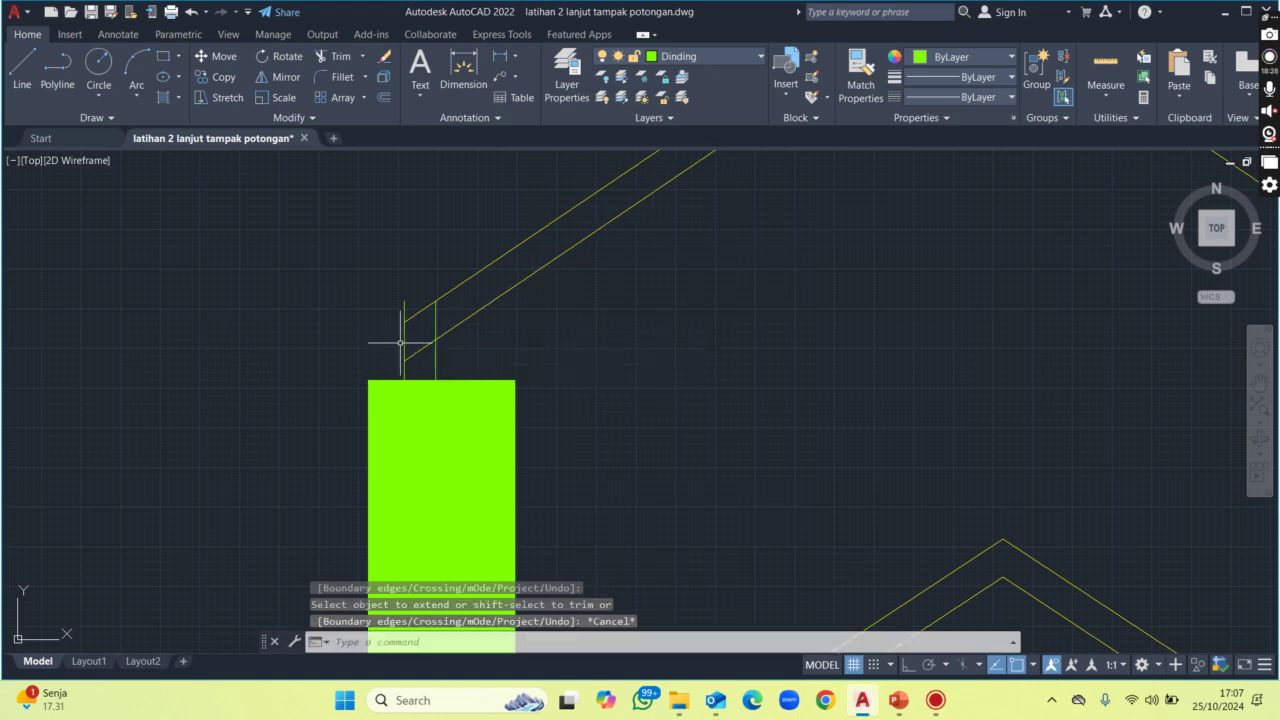
scroll(401, 344, "down", 2)
middle_click_drag(408, 336, 374, 313)
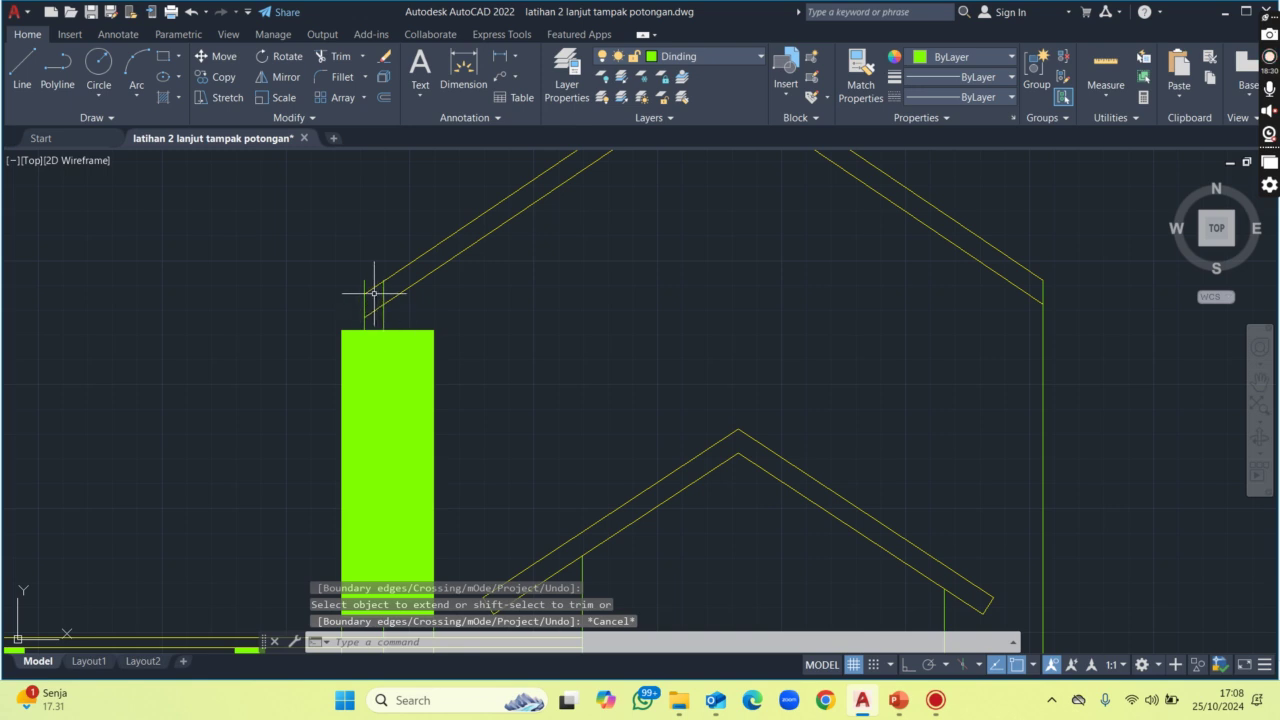
scroll(374, 293, "up", 2)
Erase the short vertical line above the green column.
left_click(357, 318)
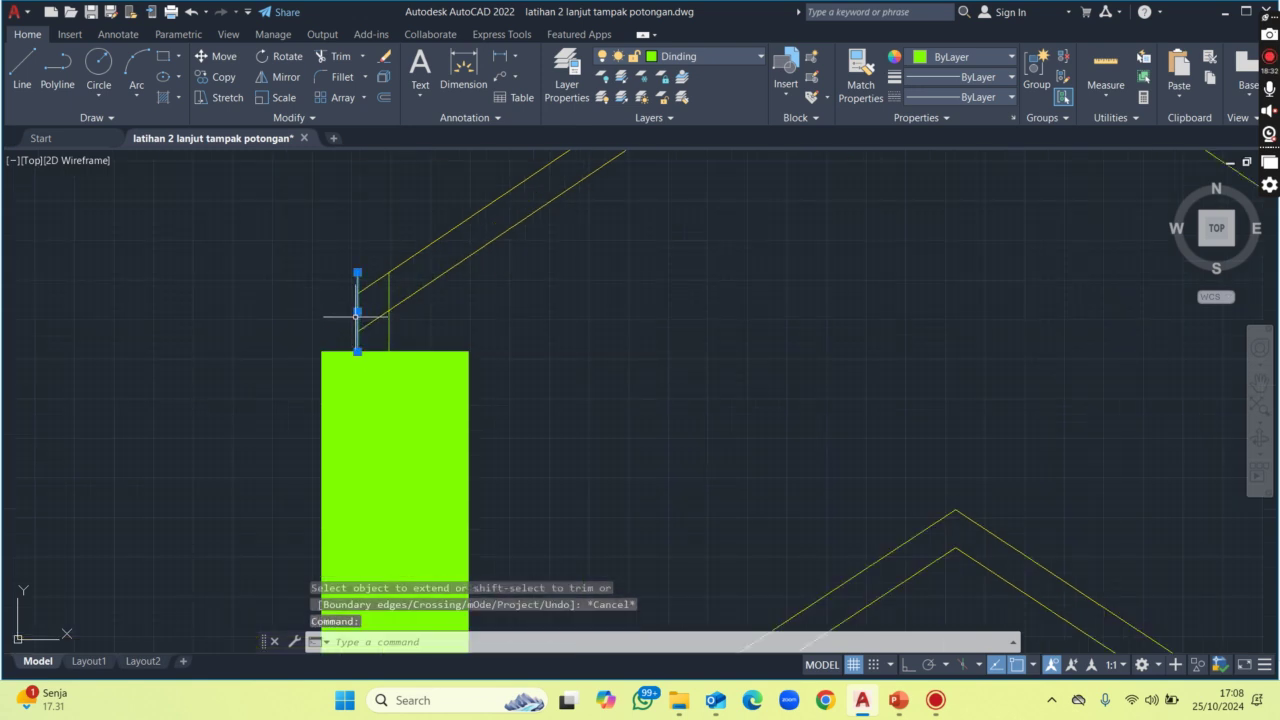
key("Delete")
scroll(414, 277, "down", 3)
scroll(534, 429, "up", 2)
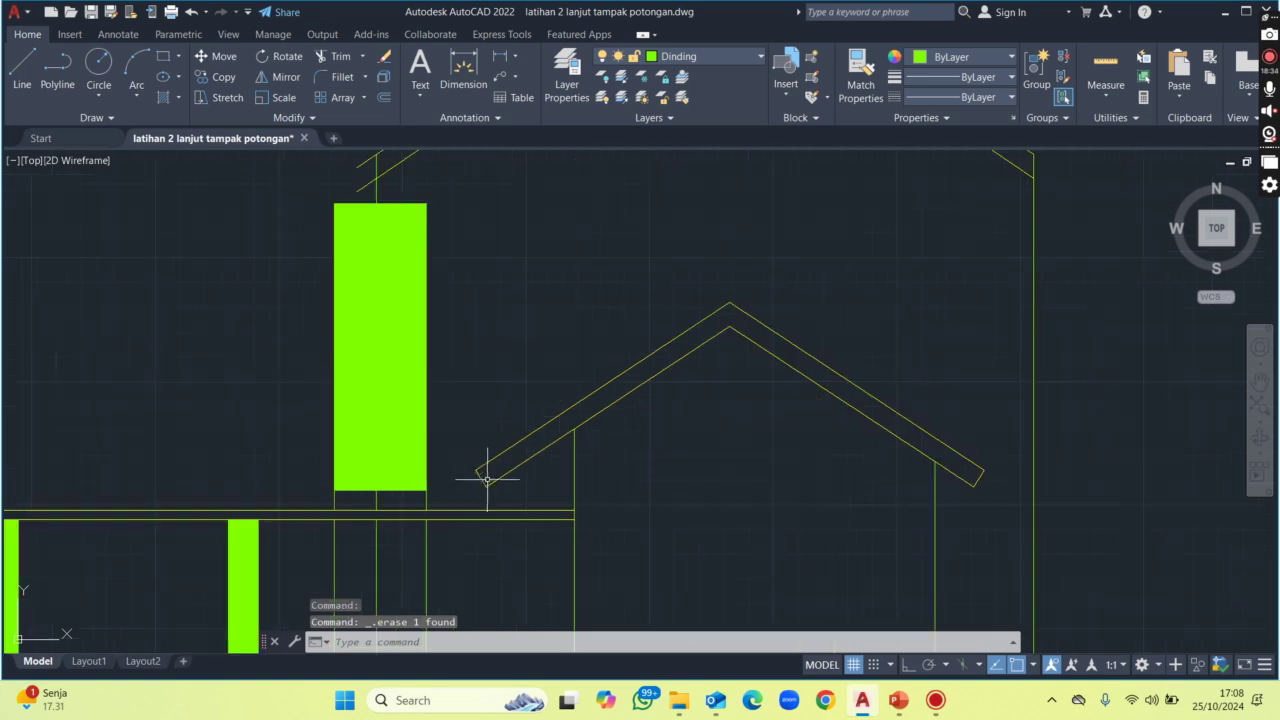
type("co")
key("Return")
left_click(477, 471)
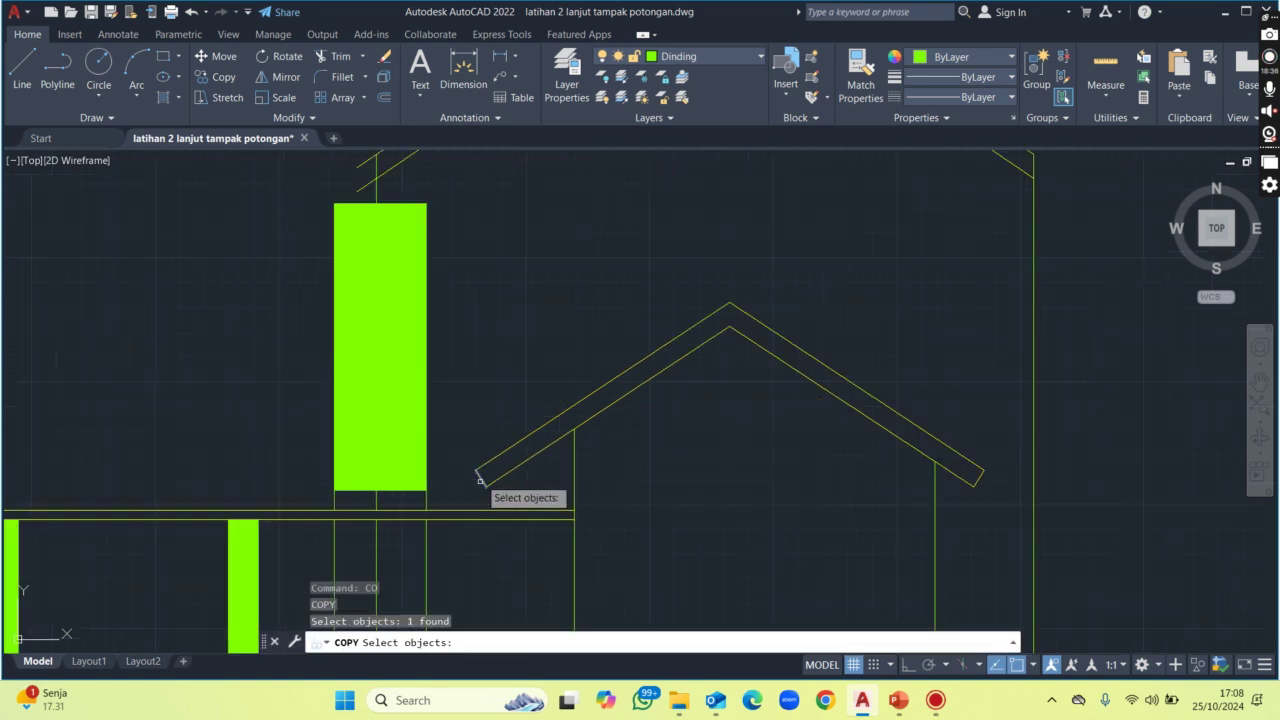
Copy the sloped roof line to the eave end at the top of the green column.
key("Return")
left_click(476, 470)
scroll(434, 277, "down", 1)
scroll(400, 280, "up", 2)
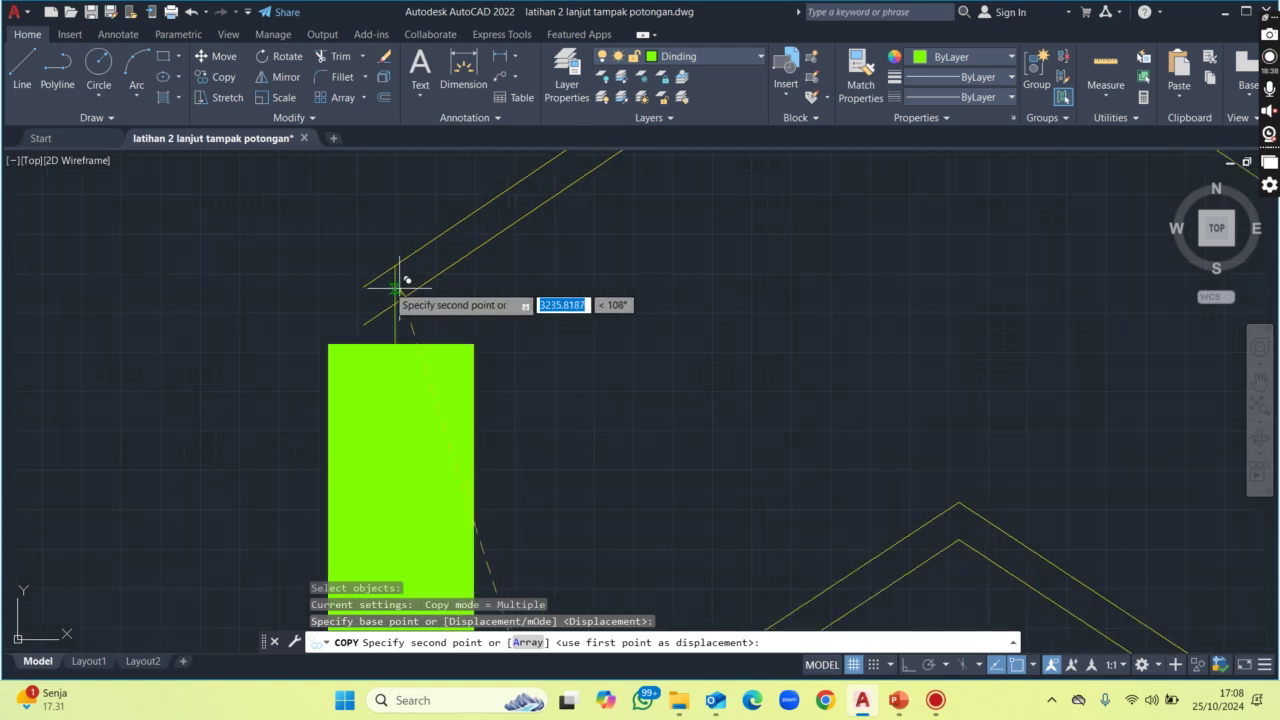
left_click(365, 285)
key("Escape")
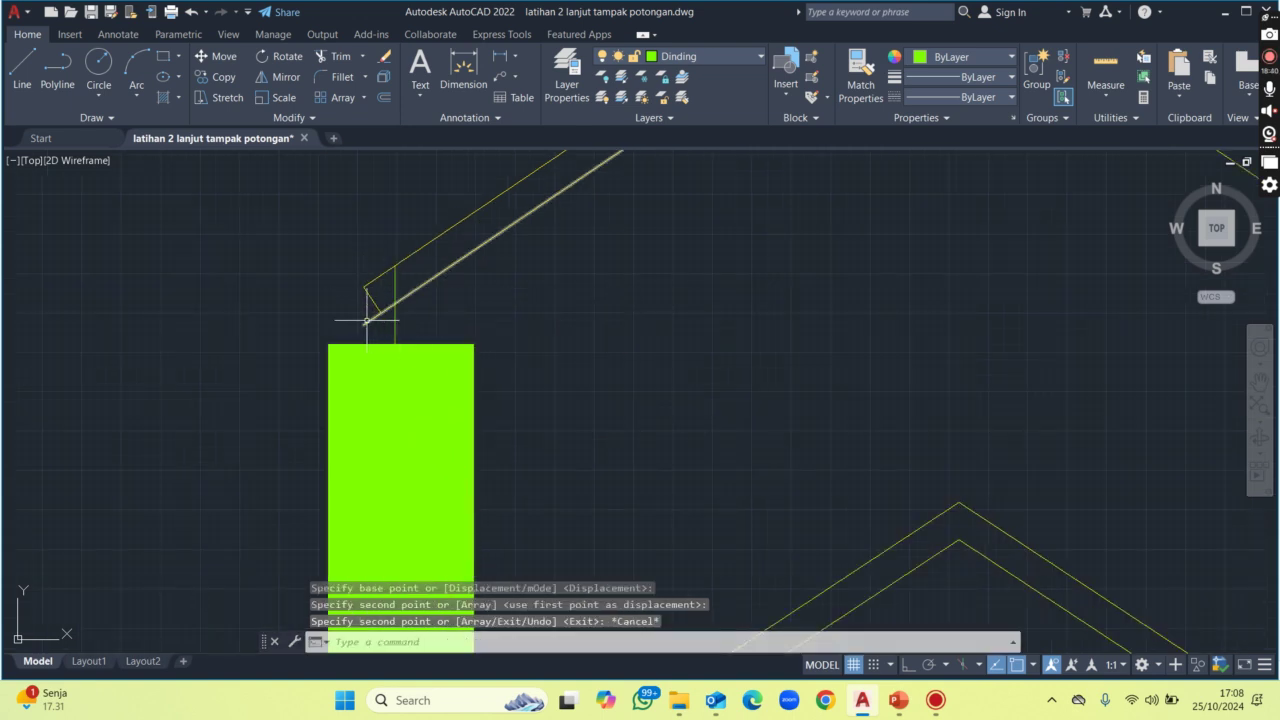
type("tr")
key("Return")
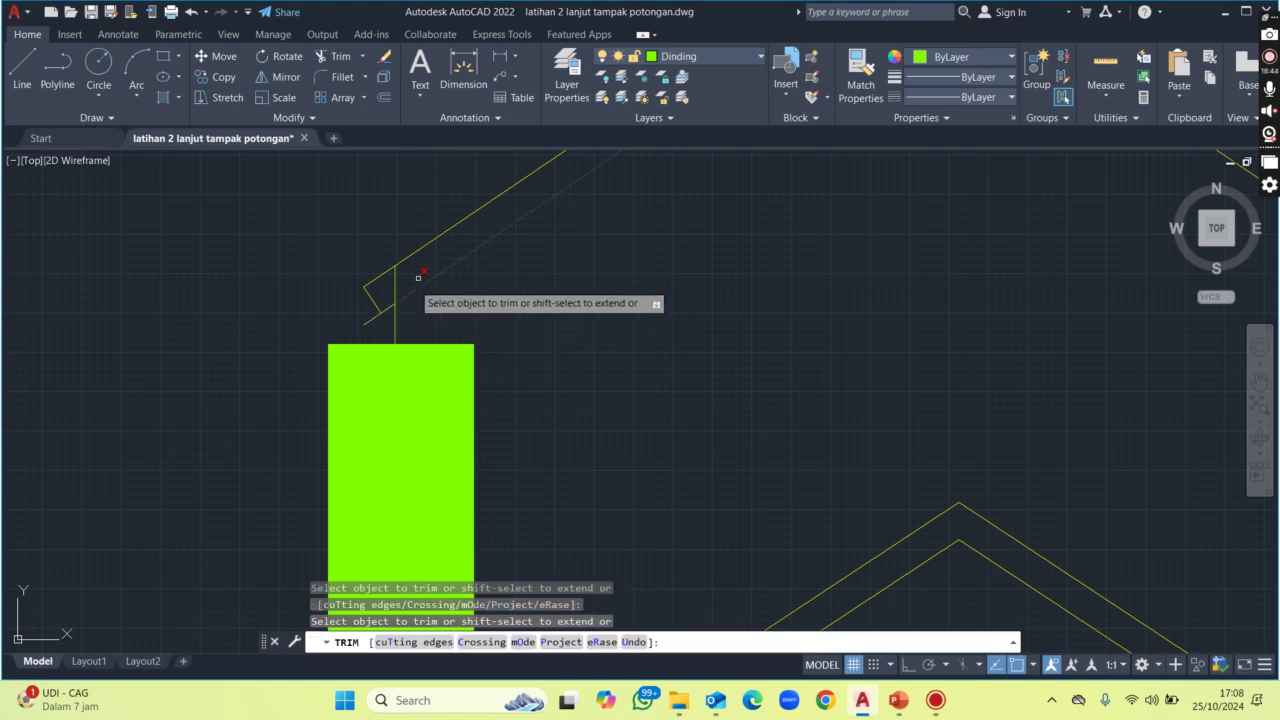
Extend the short slanted eave-end line down to the copied diagonal roof line.
key("Escape")
type("ex")
key("Return")
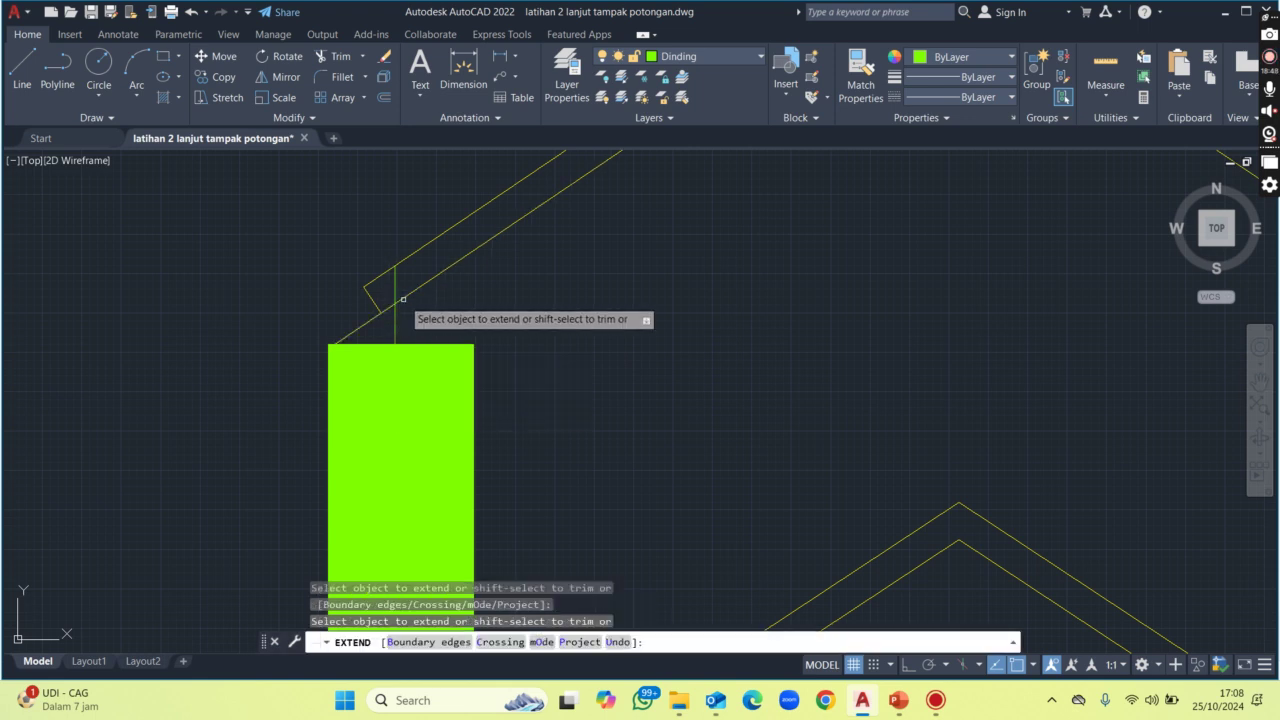
scroll(379, 314, "up", 4)
left_click(386, 316)
key("Escape")
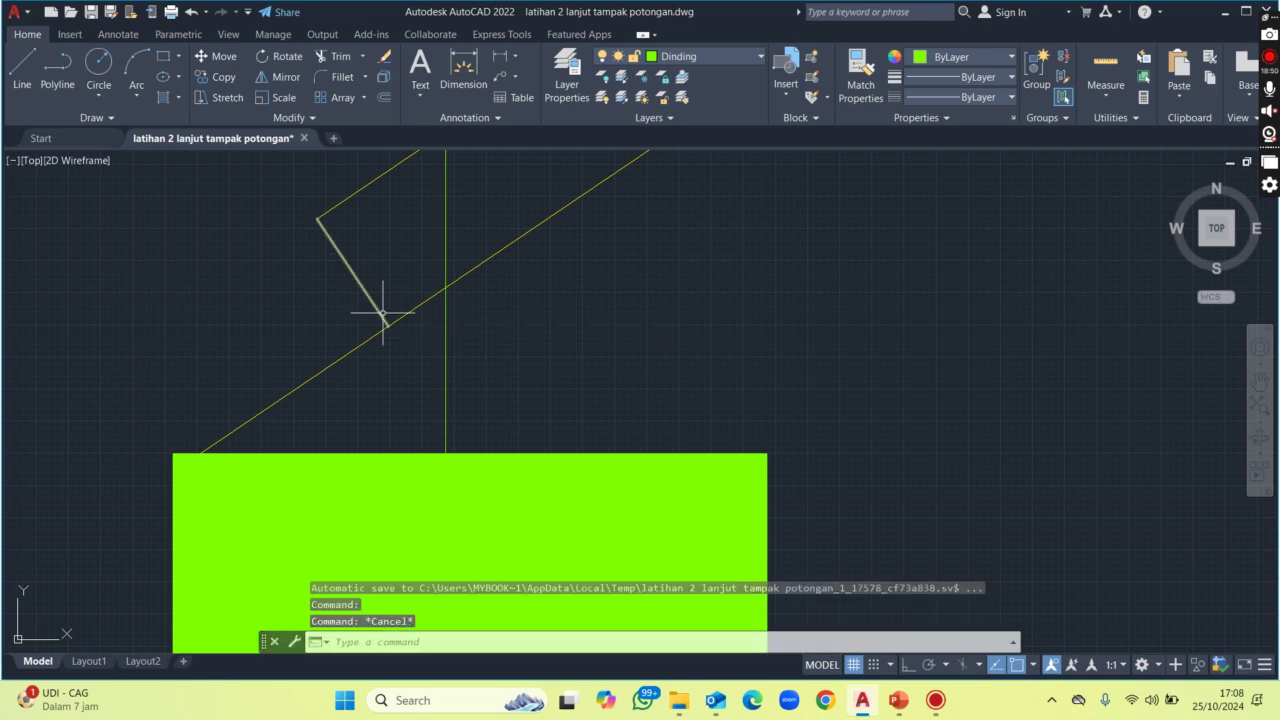
type("ex")
key("Return")
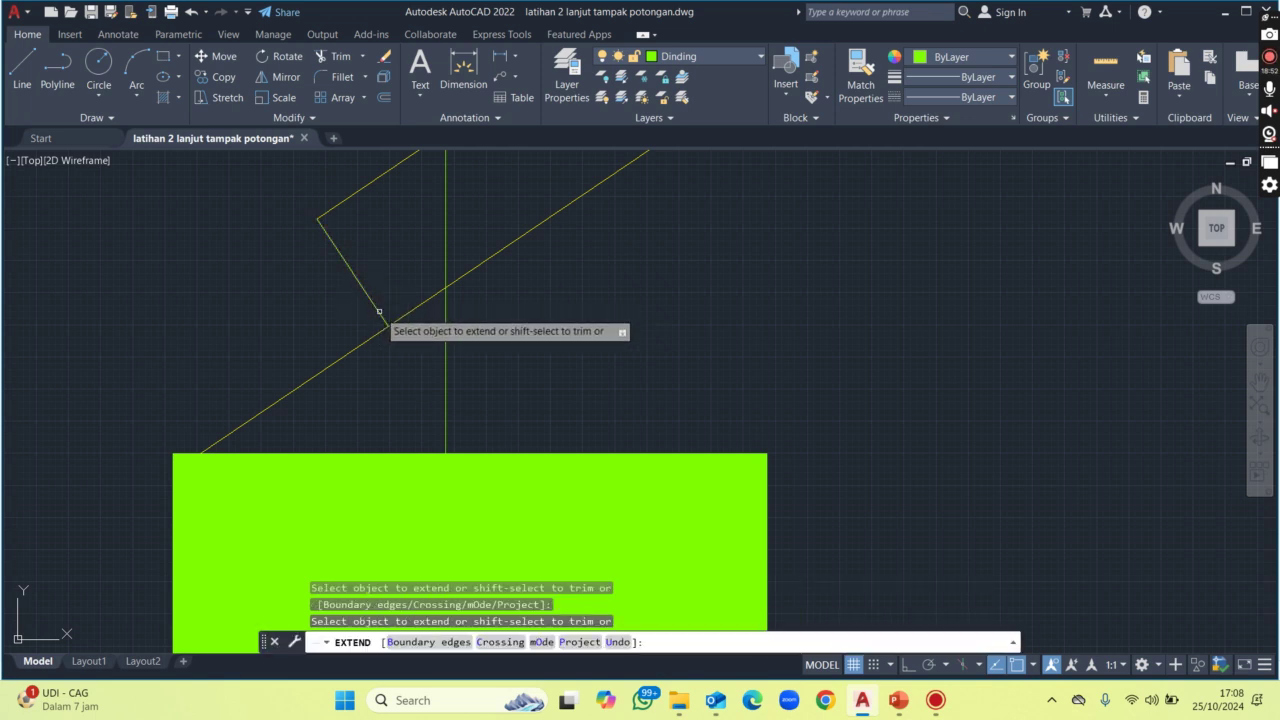
key("Escape")
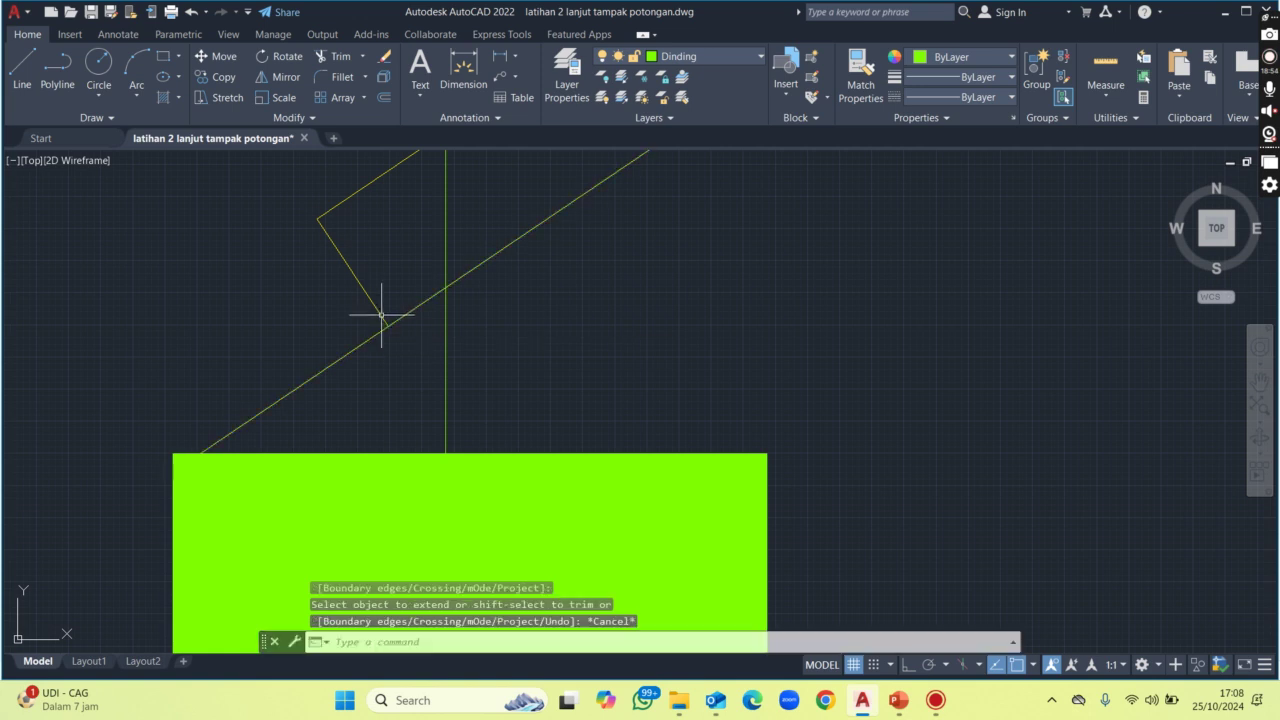
scroll(393, 337, "up", 5)
key("Escape")
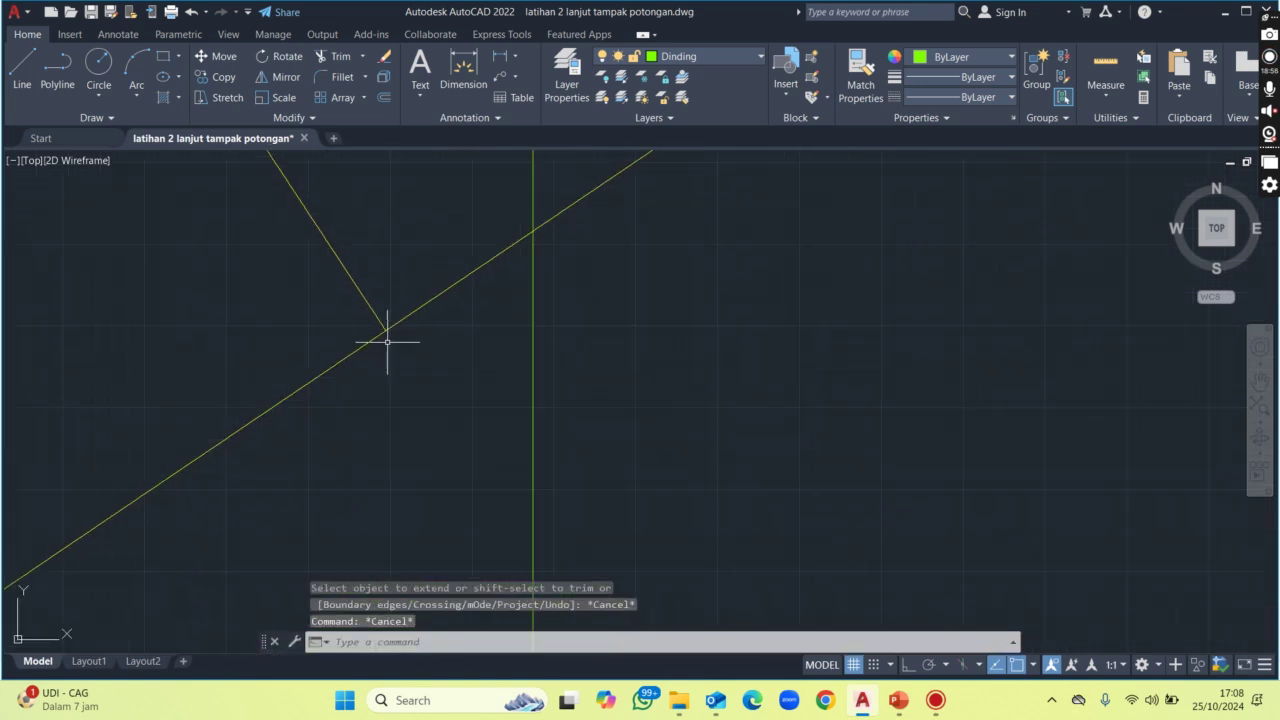
scroll(380, 345, "down", 5)
Fence-trim the overhanging line ends below the diagonal at the left eave.
type("tr")
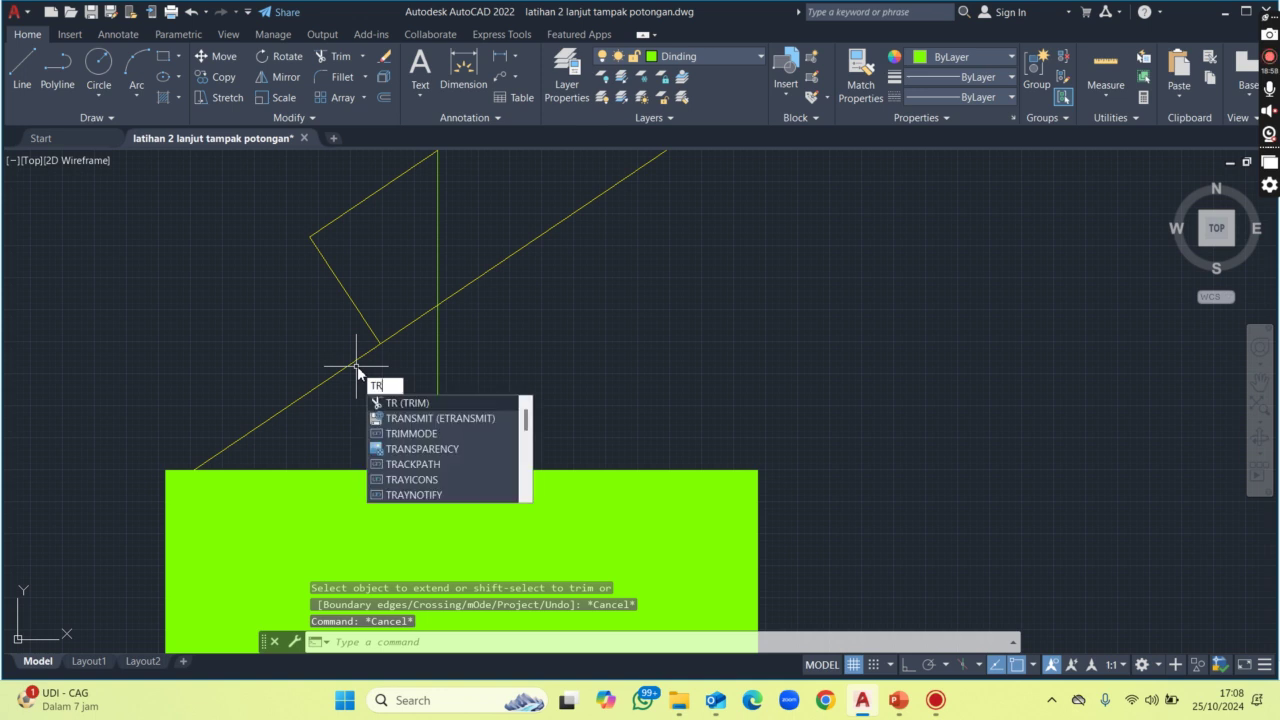
key("Return")
left_click(357, 366)
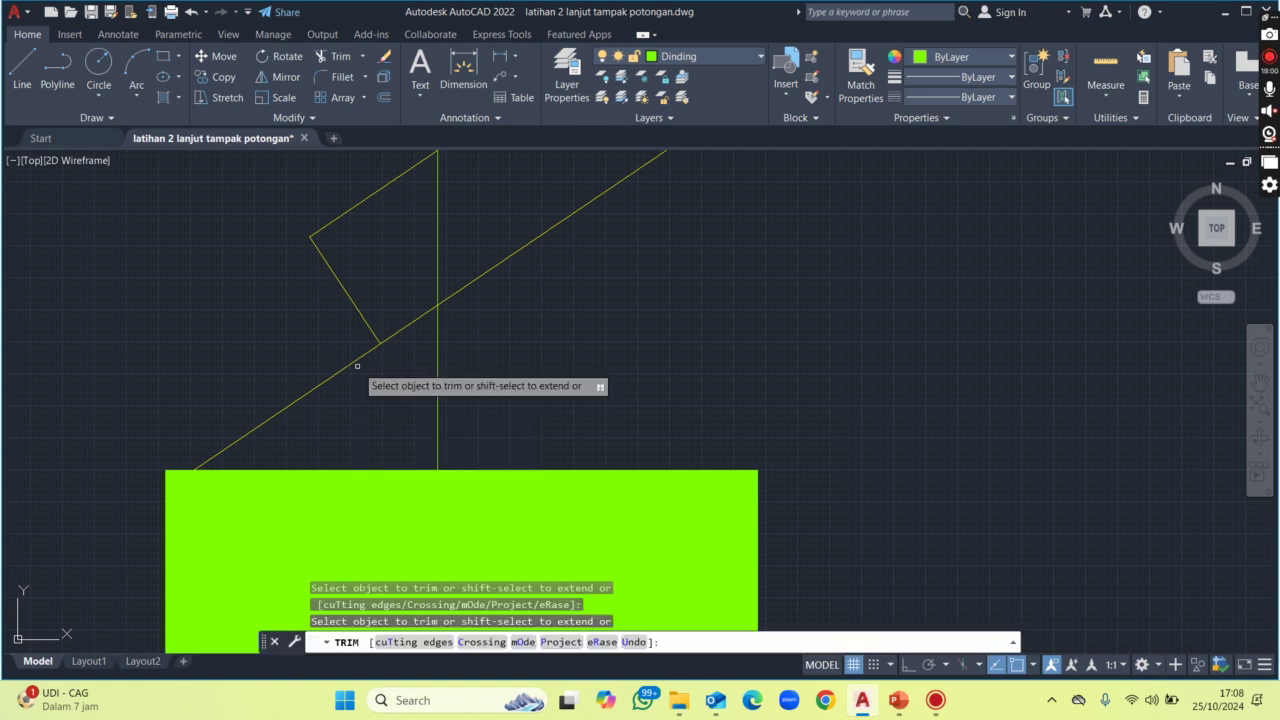
left_click_drag(357, 366, 329, 395)
scroll(319, 377, "down", 5)
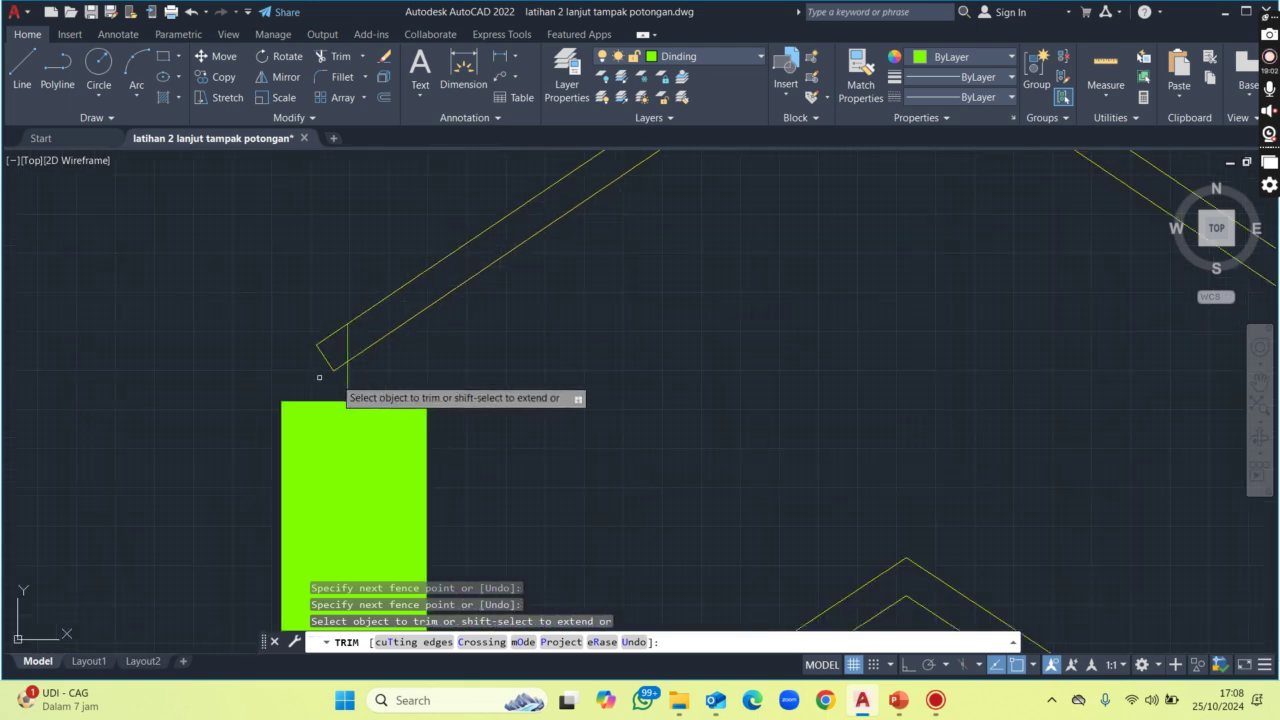
key("Escape")
scroll(378, 314, "down", 5)
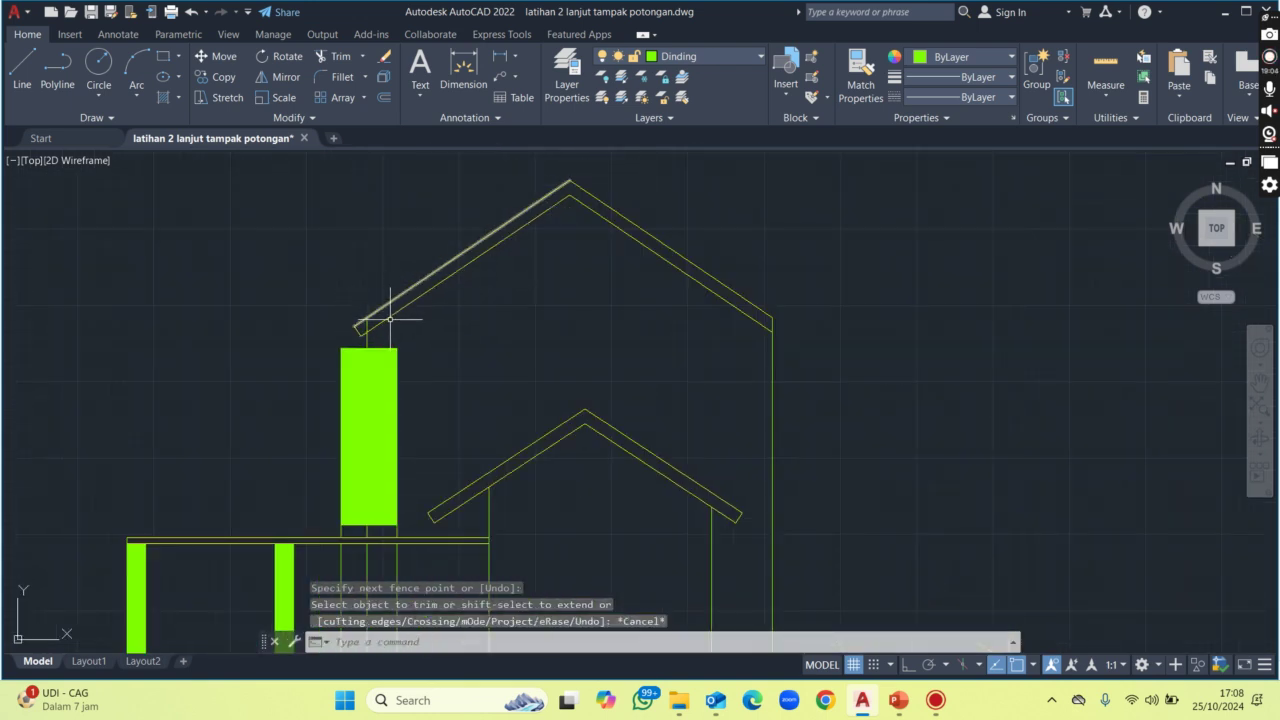
scroll(391, 316, "up", 2)
scroll(360, 334, "up", 2)
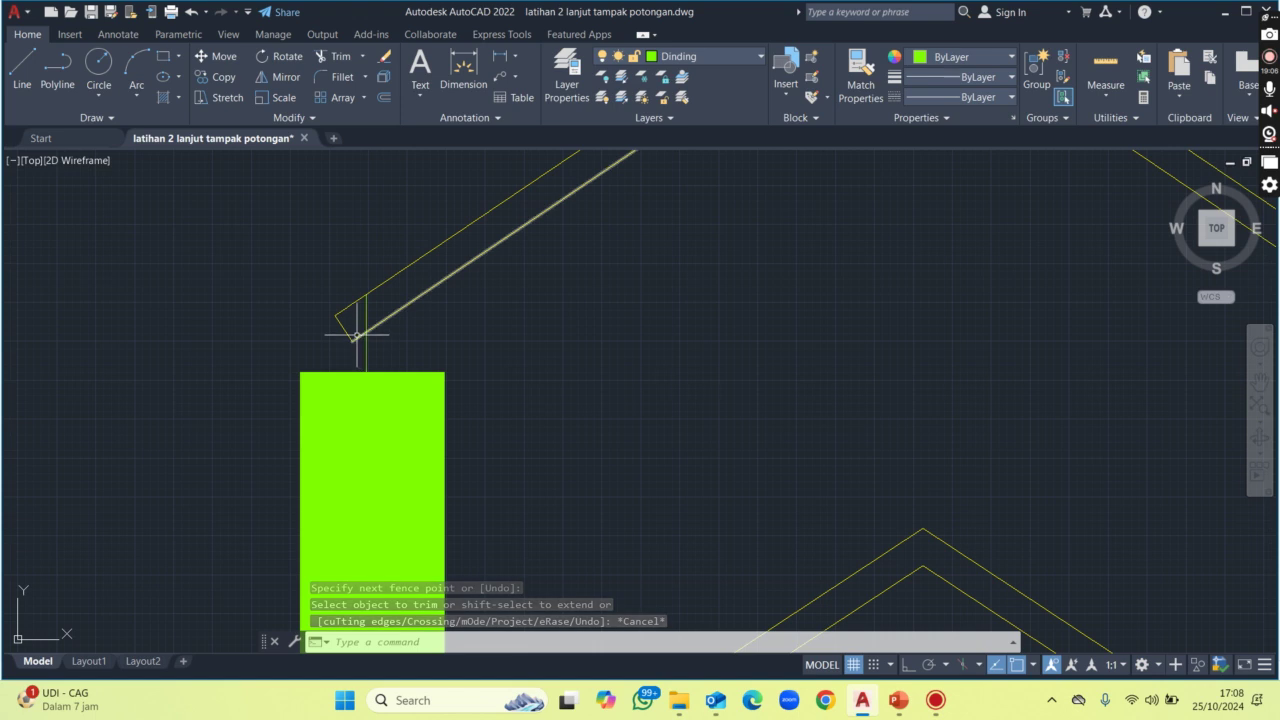
Trim the overhang at the roof corner and erase the leftover short roof segment.
type("tr")
key("Return")
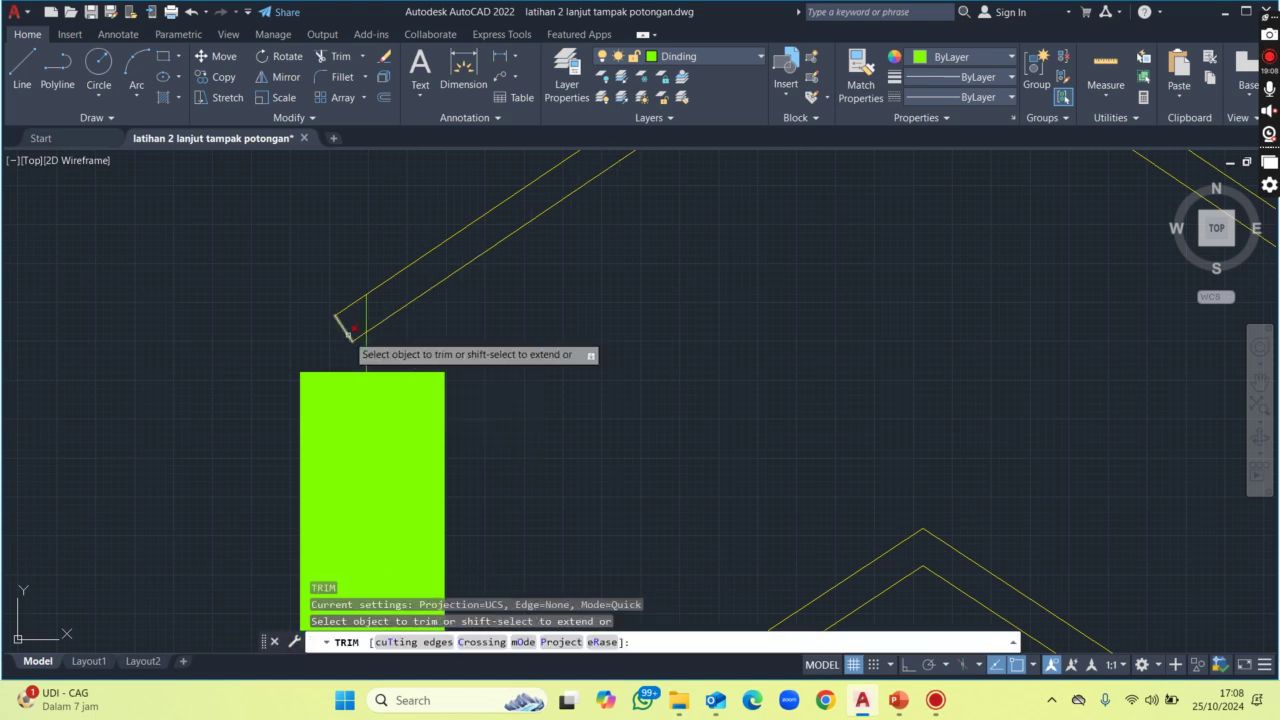
left_click(351, 331)
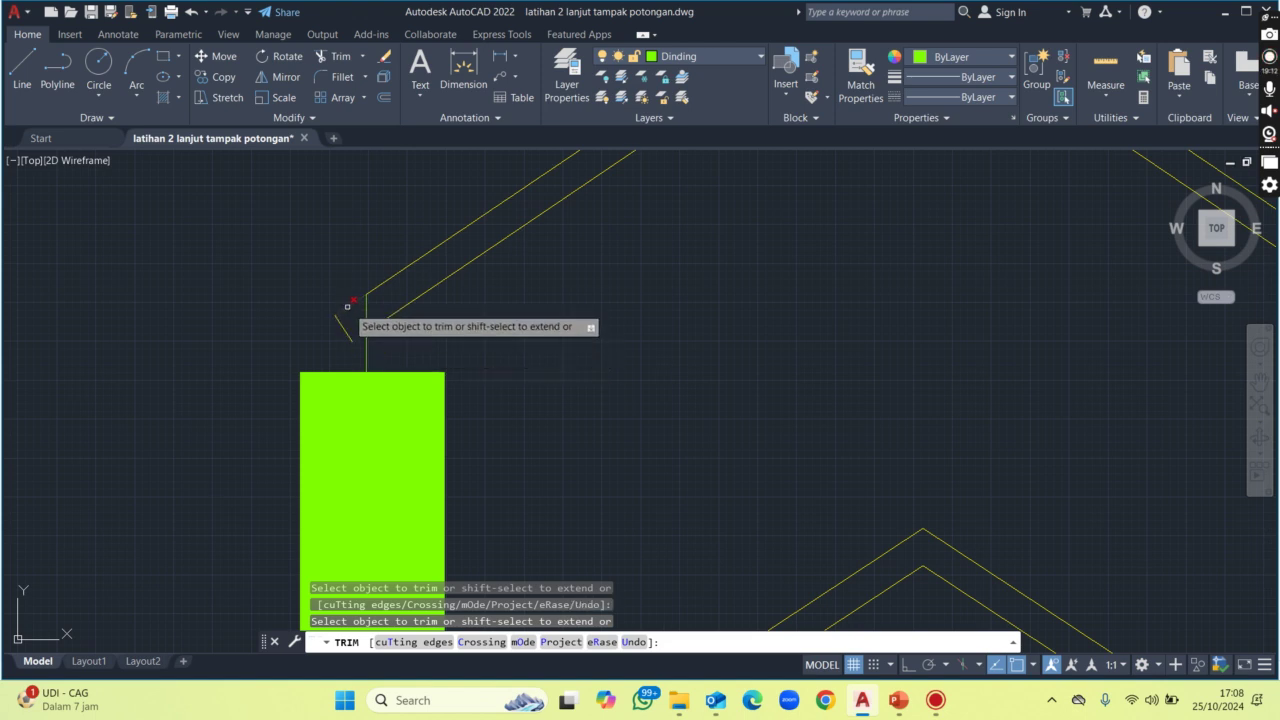
left_click(352, 322)
left_click(332, 349)
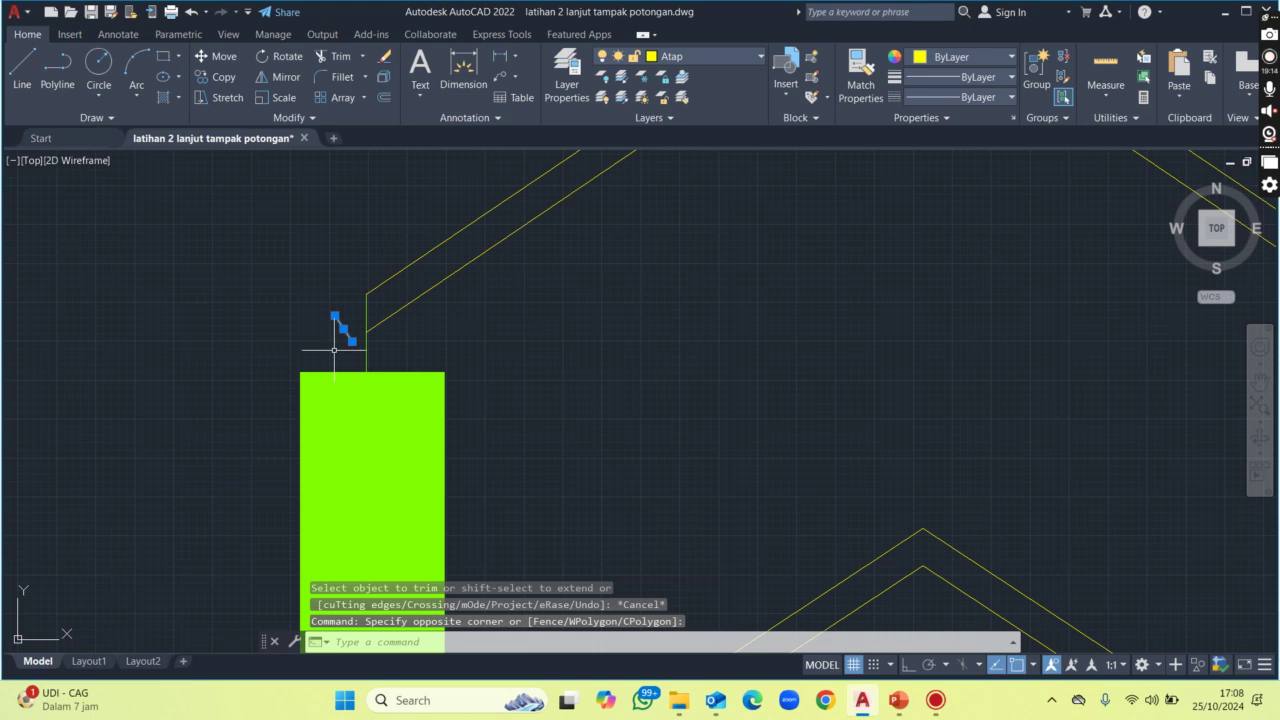
key("Delete")
scroll(400, 335, "down", 3)
middle_click_drag(463, 346, 435, 245)
Zoom out and pan to frame the side and front elevations with the floor plans below.
scroll(435, 245, "down", 4)
scroll(430, 470, "down", 2)
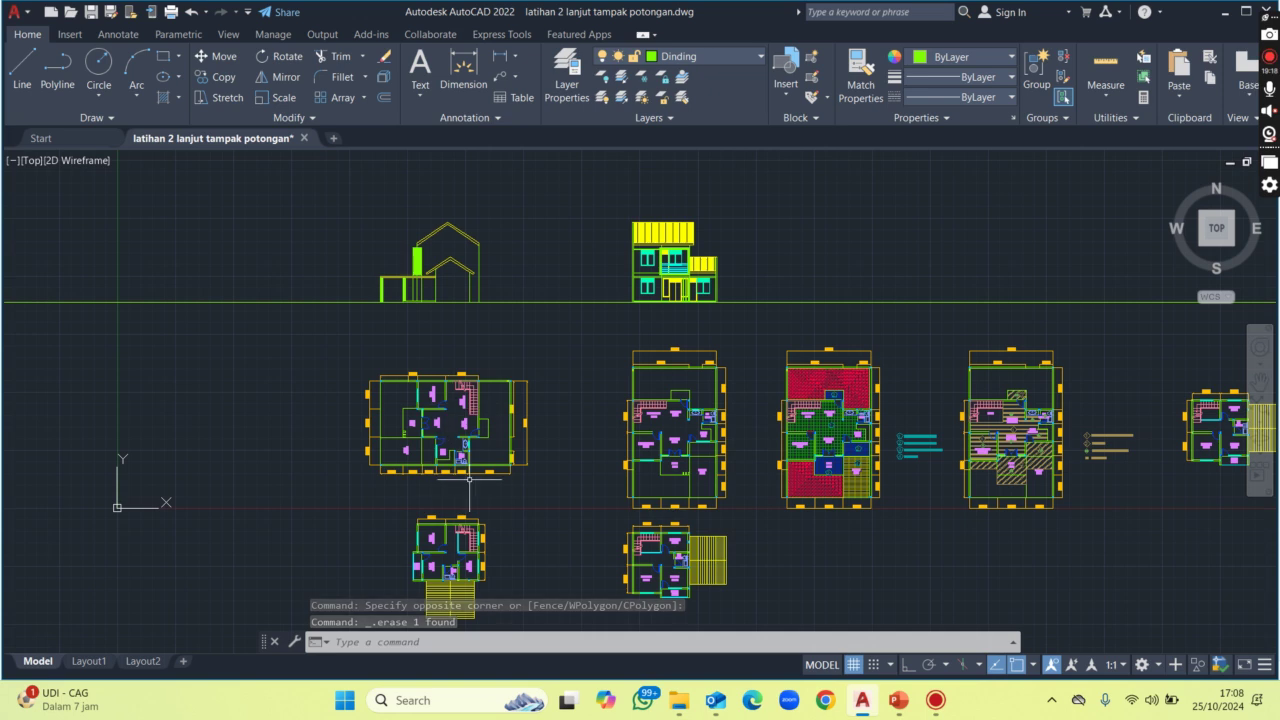
middle_click_drag(450, 500, 460, 464)
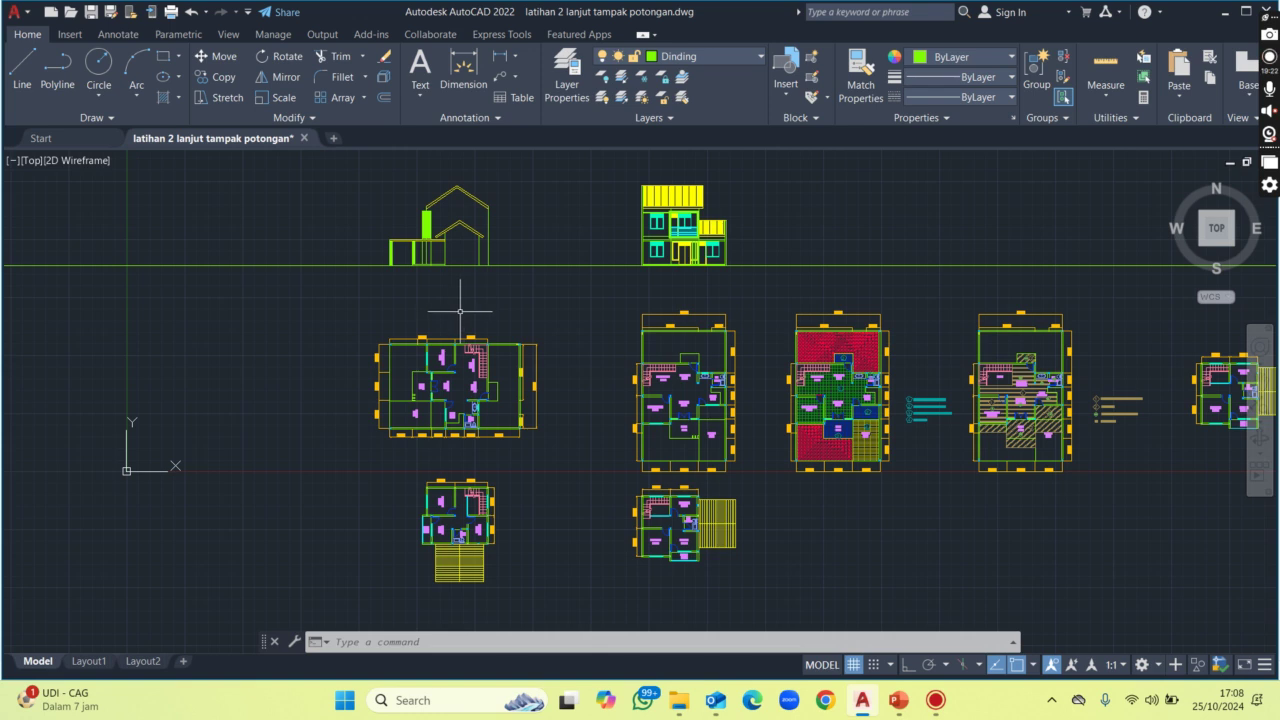
middle_click_drag(524, 300, 522, 358)
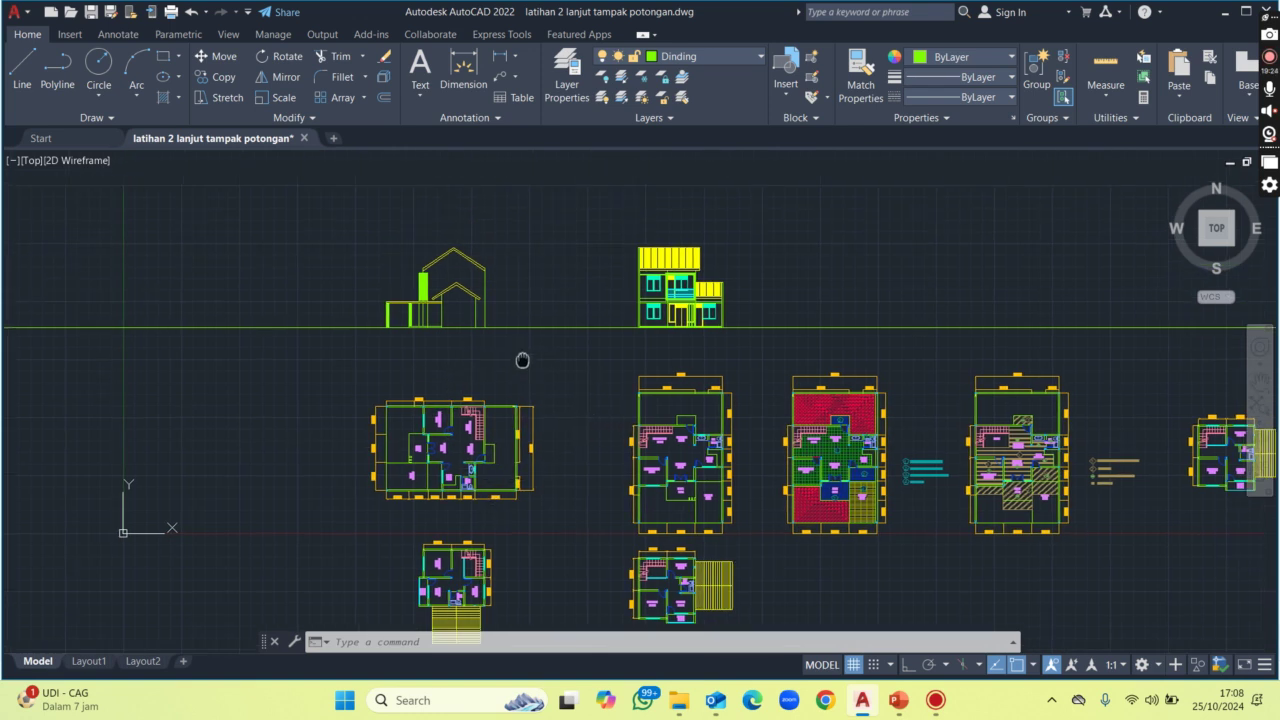
scroll(462, 285, "up", 2)
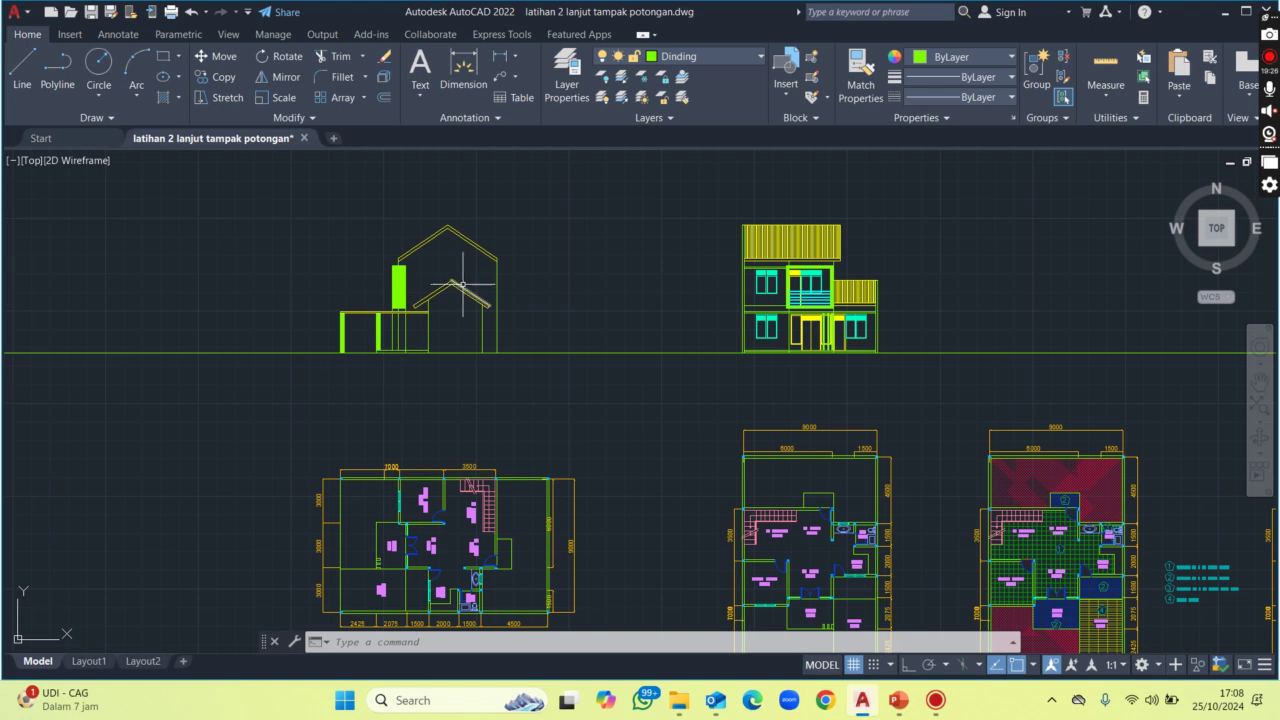